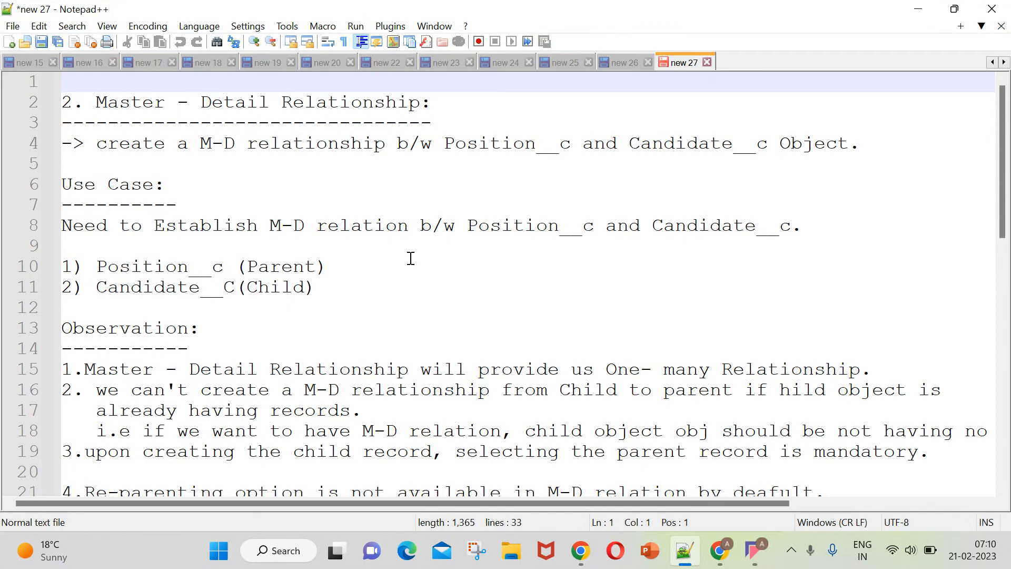
# Review the Master-Detail Relationship use case and its observations in the new 27 notes.
pyautogui.scroll(-2, 406, 264)
pyautogui.scroll(2, 399, 271)
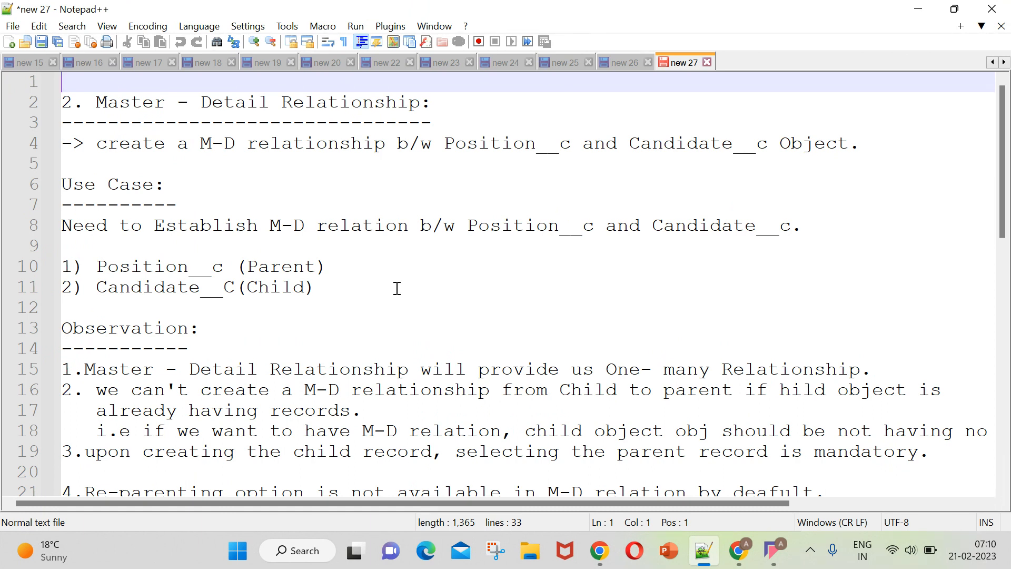
pyautogui.press('XF86AudioRaiseVolume')
pyautogui.scroll(-6, 330, 438)
pyautogui.scroll(1, 293, 268)
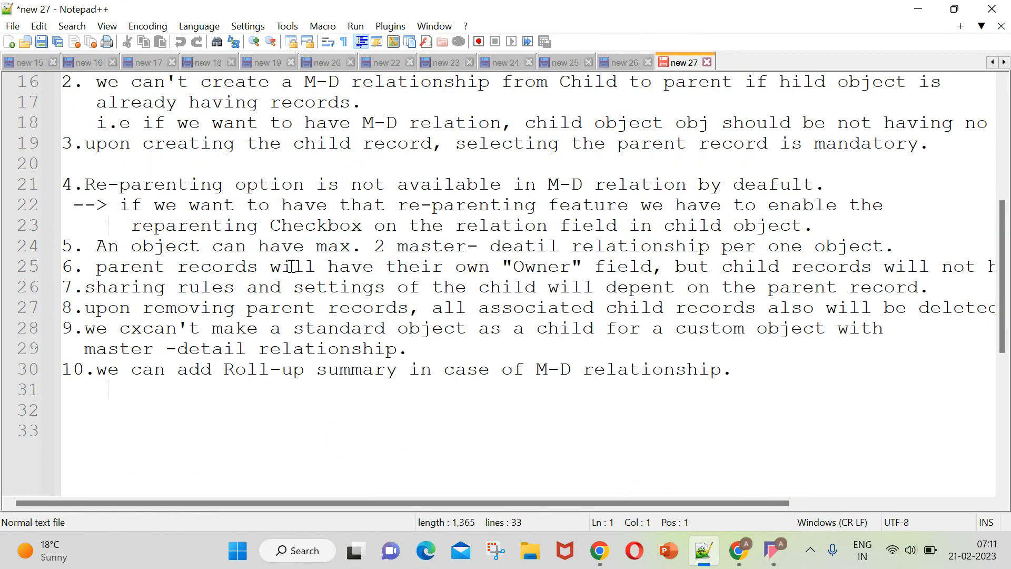
pyautogui.scroll(2, 293, 269)
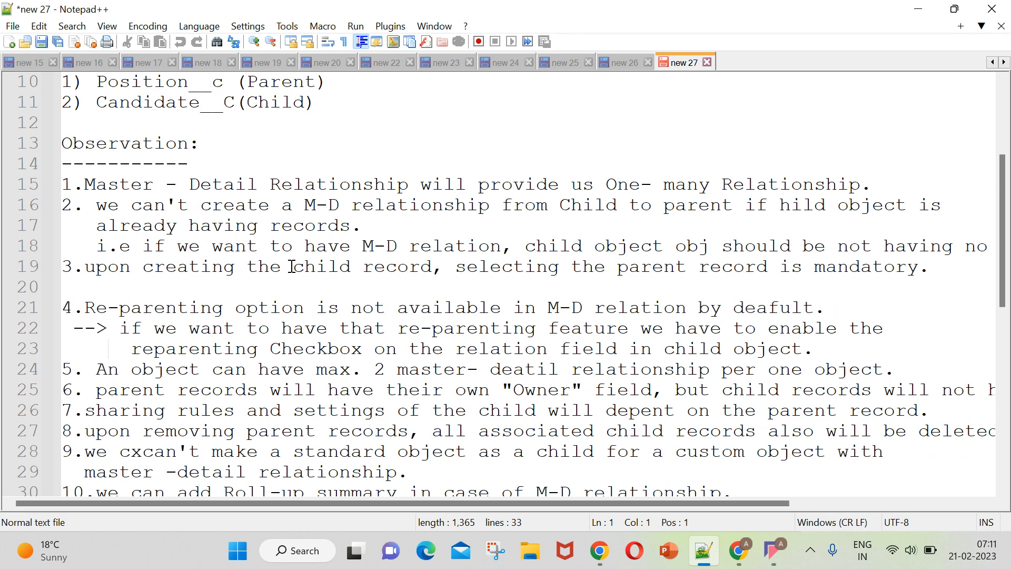
# Look over the closing points of the look-up relationship notes in the new 26 document.
pyautogui.click(625, 63)
pyautogui.scroll(2, 386, 243)
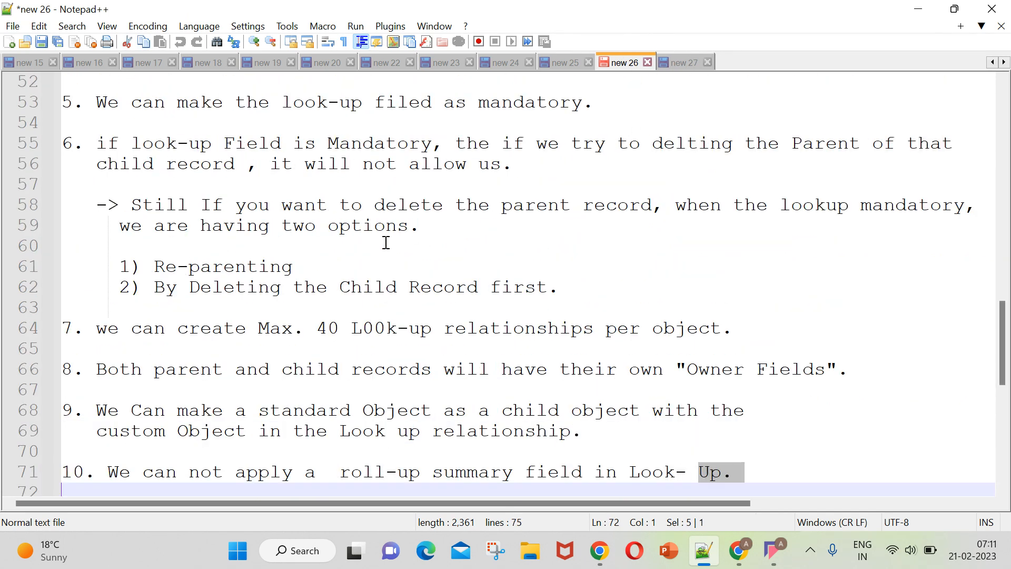
pyautogui.scroll(-3, 386, 243)
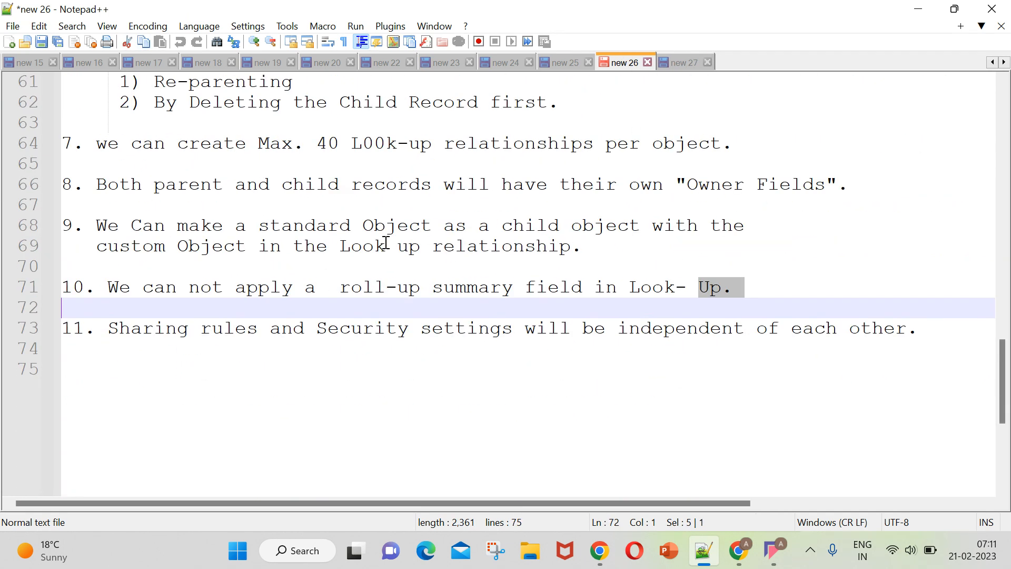
pyautogui.click(735, 540)
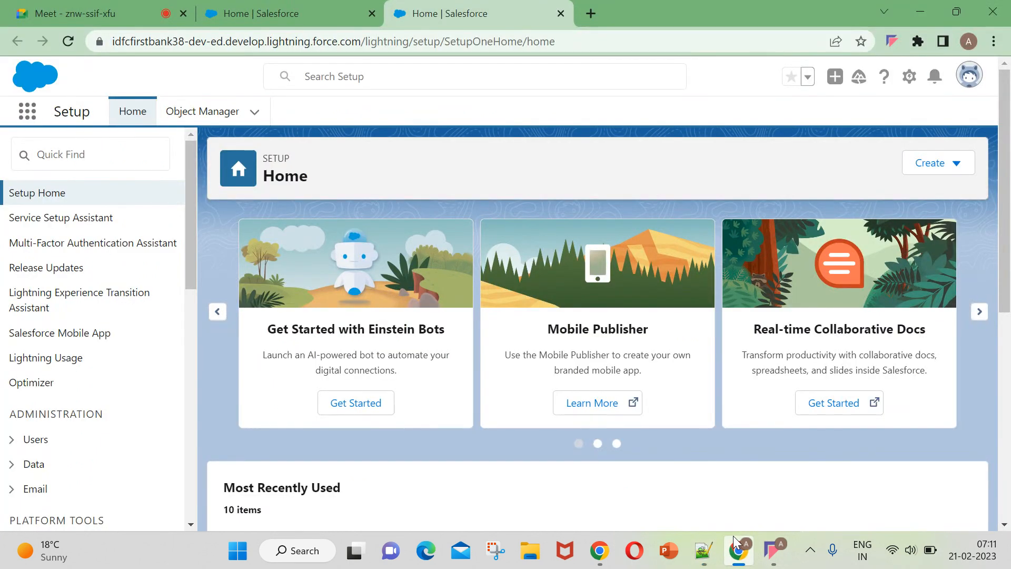
pyautogui.click(126, 8)
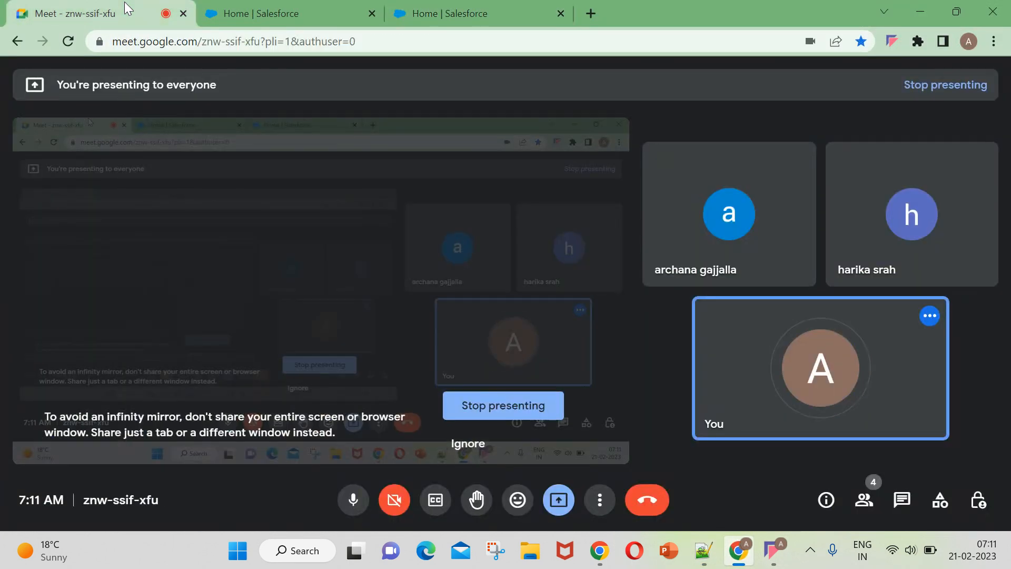
pyautogui.click(426, 11)
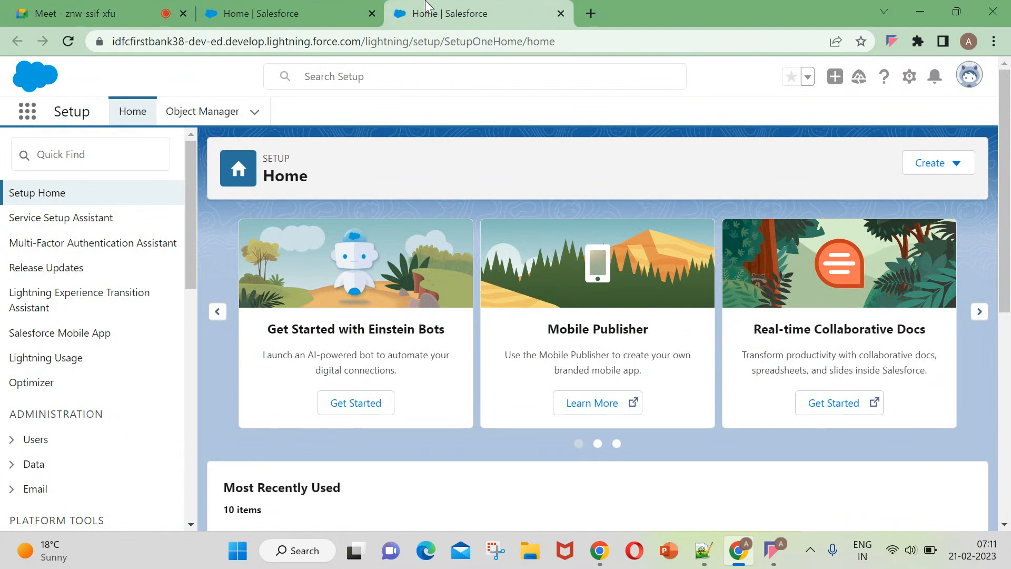
pyautogui.moveTo(758, 551)
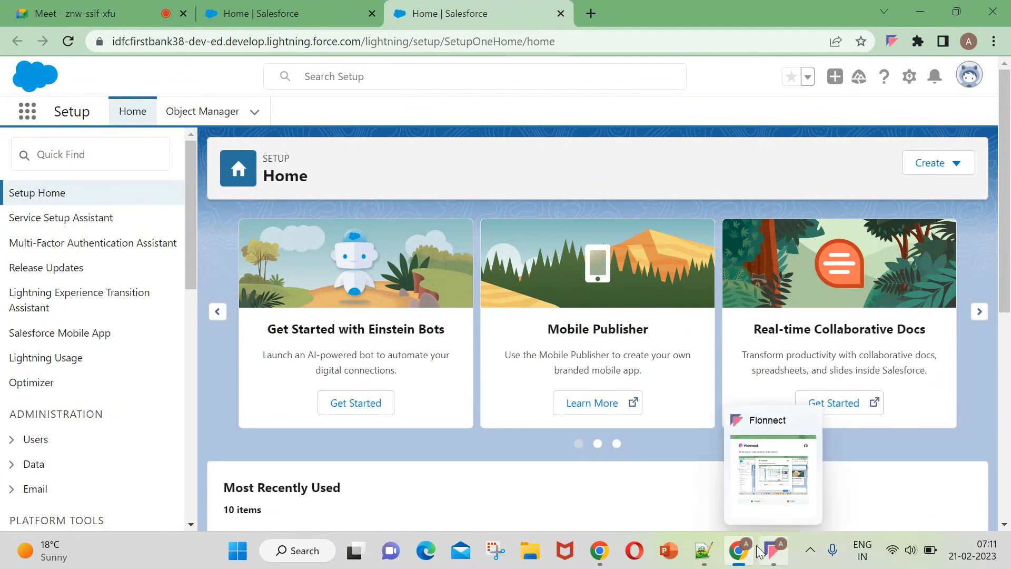
# Return to Notepad++ and review the Look-Up Relationship observations from the first point onward.
pyautogui.click(706, 553)
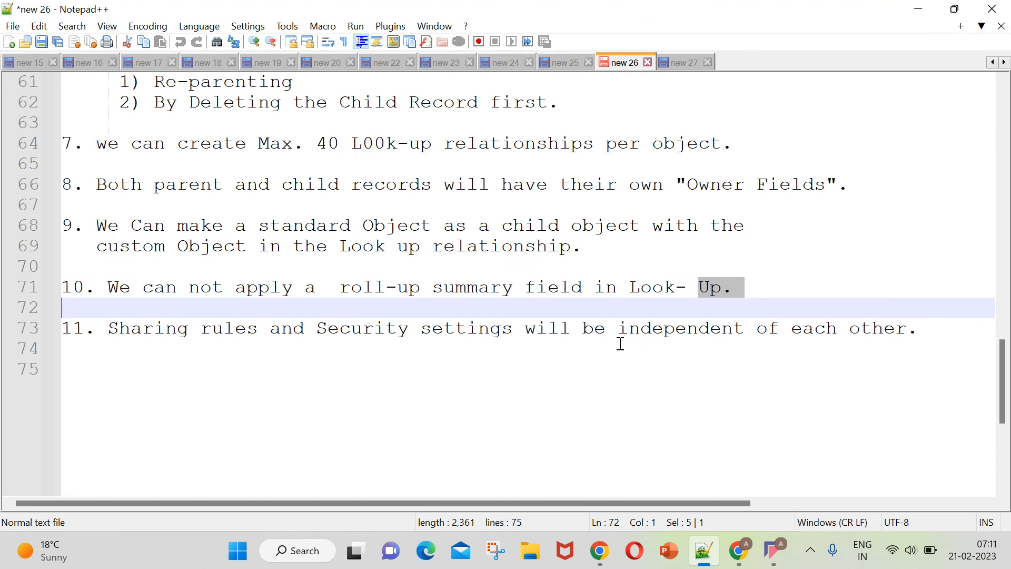
pyautogui.scroll(6, 495, 286)
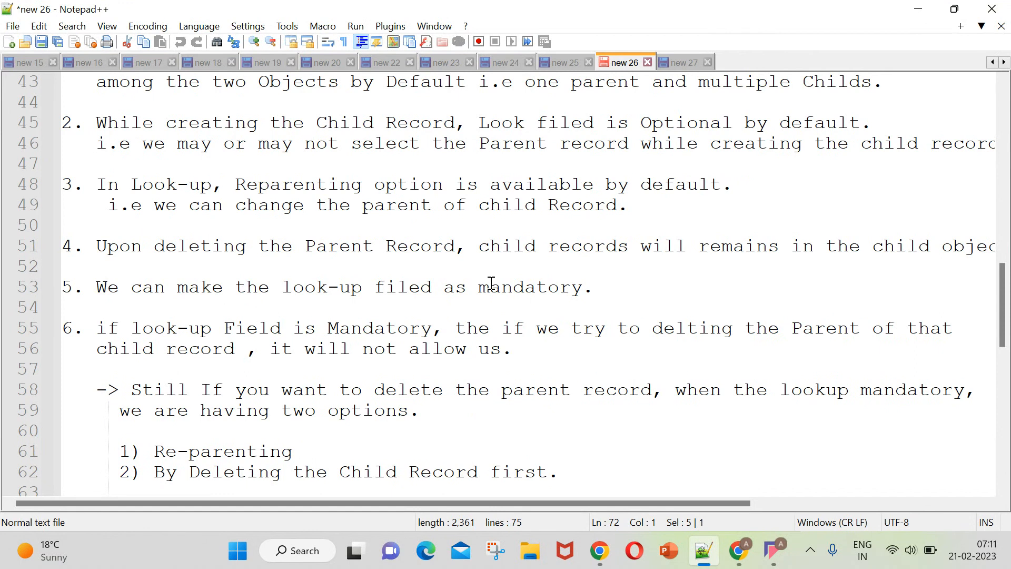
pyautogui.scroll(2, 492, 283)
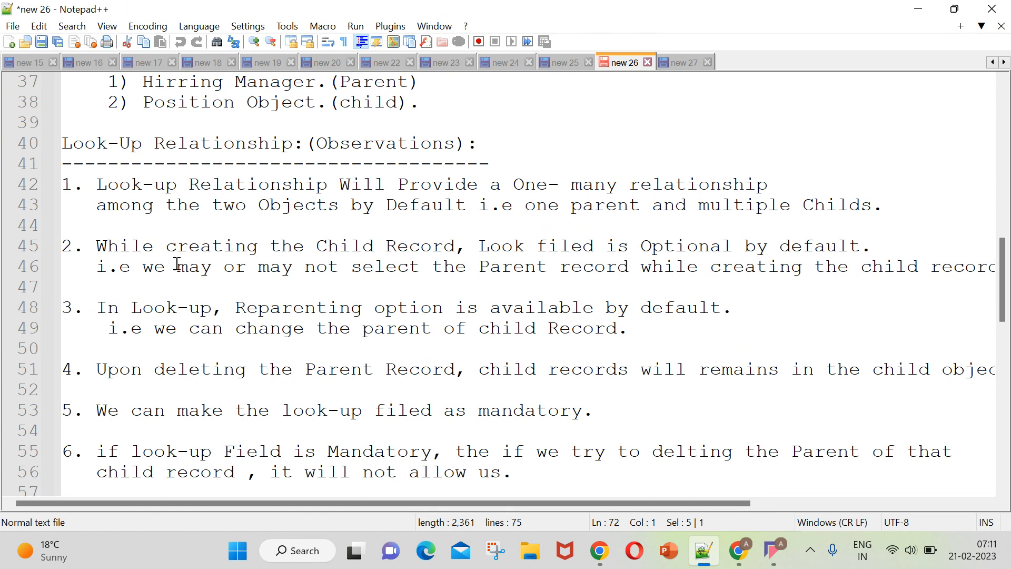
pyautogui.scroll(-1, 173, 253)
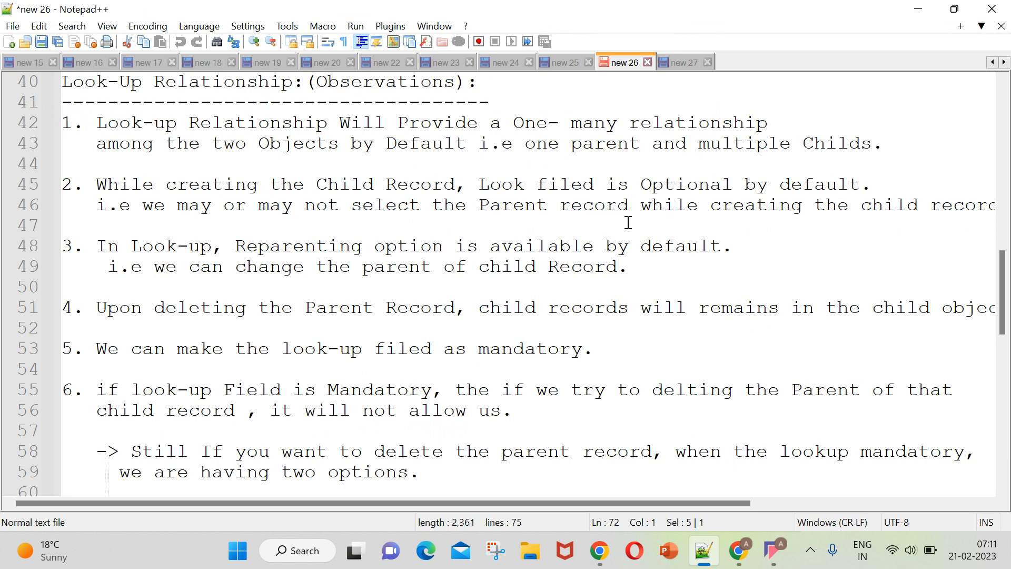
pyautogui.scroll(-1, 252, 238)
pyautogui.scroll(-1, 251, 237)
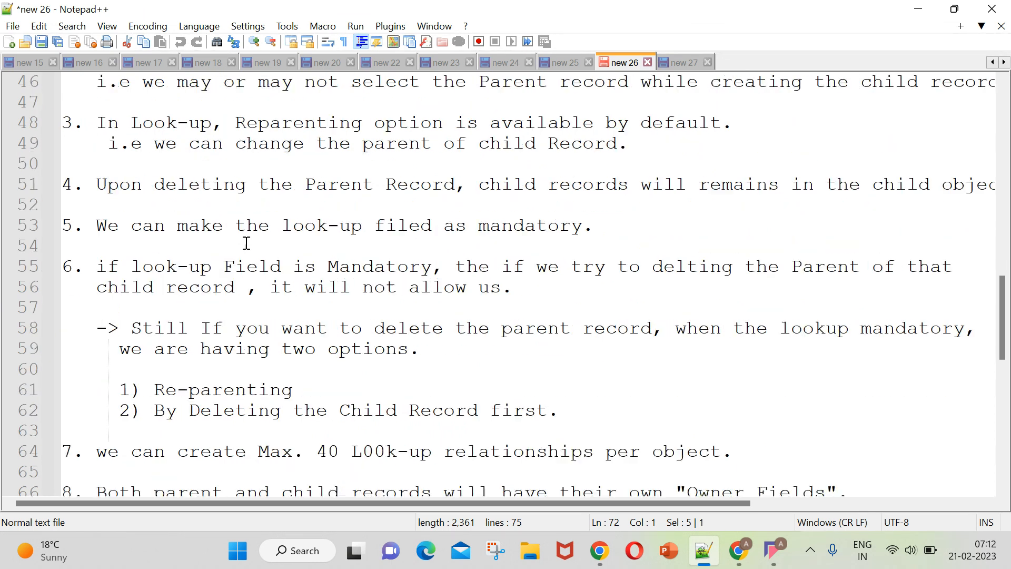
pyautogui.click(739, 550)
pyautogui.click(84, 12)
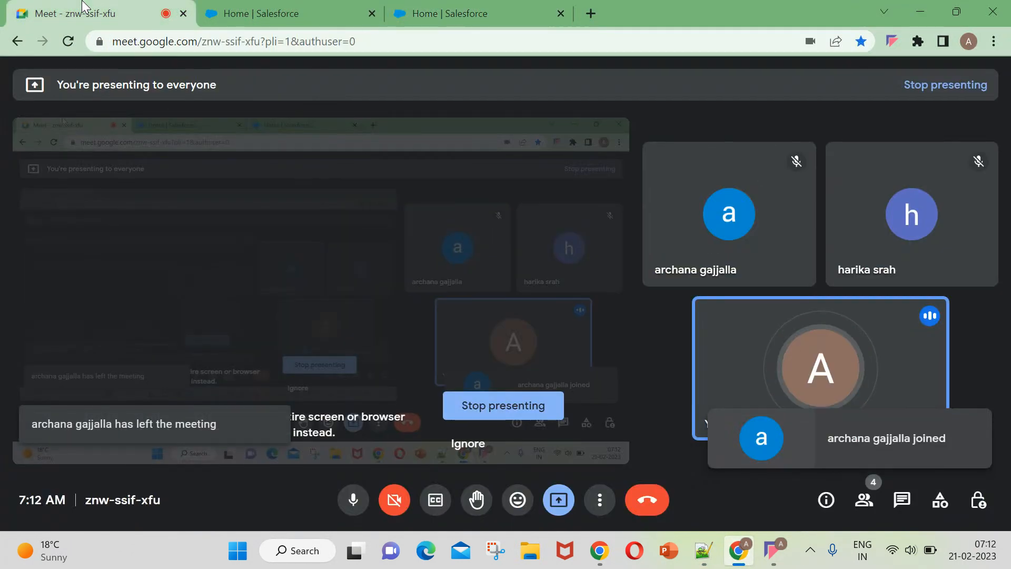
pyautogui.click(748, 552)
# Examine the remaining look-up points, then point 10 on Roll-up summary in the new 27 Master-Detail notes.
pyautogui.scroll(-2, 669, 158)
pyautogui.scroll(-1, 668, 158)
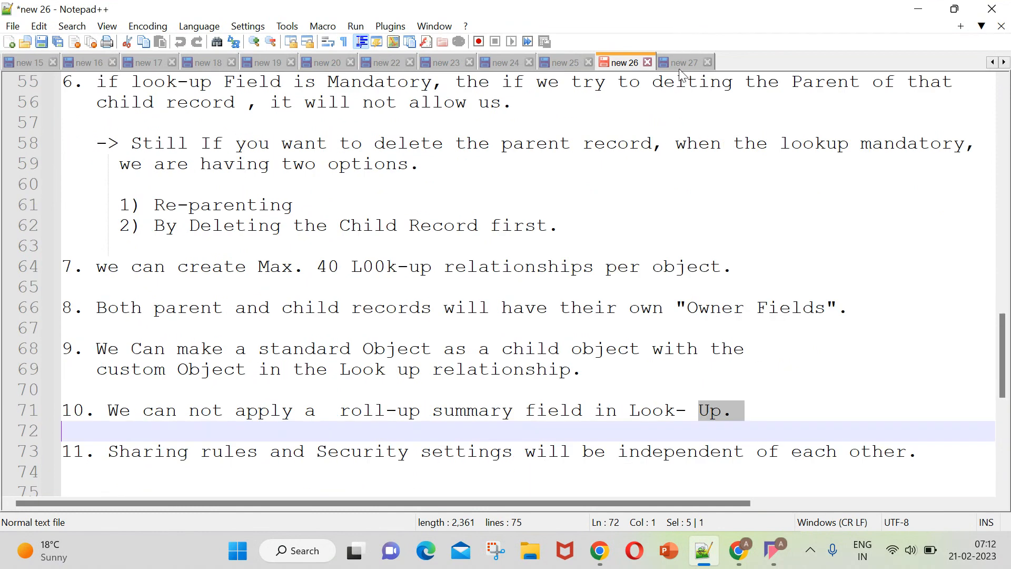
pyautogui.click(684, 62)
pyautogui.click(615, 62)
pyautogui.click(683, 62)
pyautogui.scroll(-4, 527, 126)
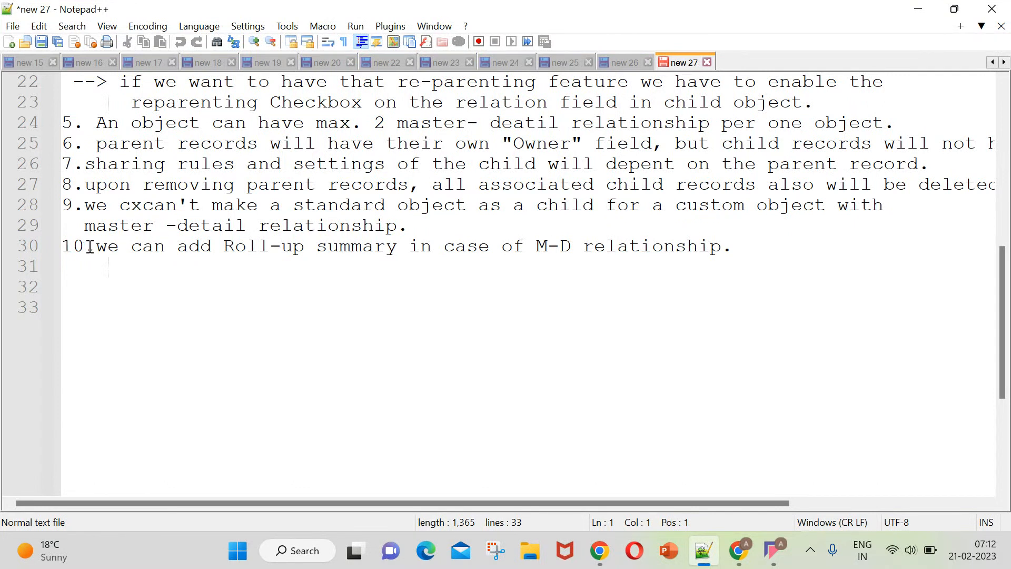
pyautogui.moveTo(93, 245); pyautogui.dragTo(289, 241)
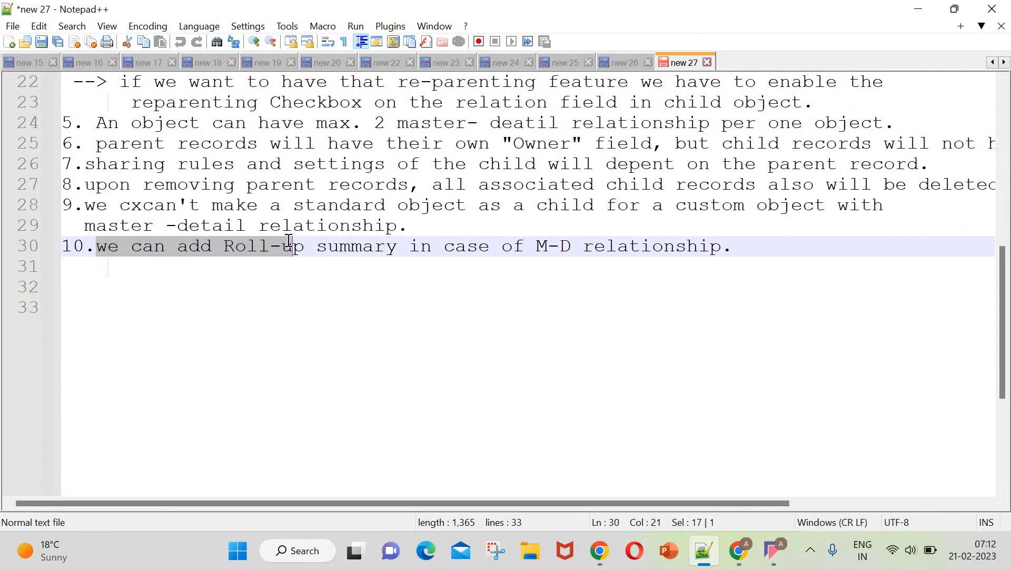
pyautogui.click(253, 262)
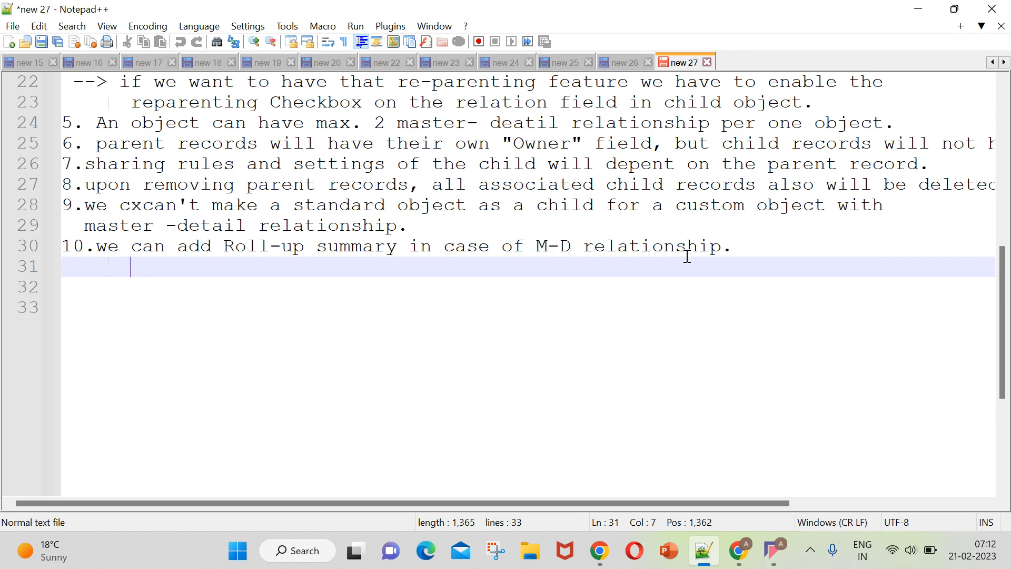
# Highlight "roll-up summary" in point 10 of the new 26 look-up notes and return to the new 27 notes.
pyautogui.click(629, 66)
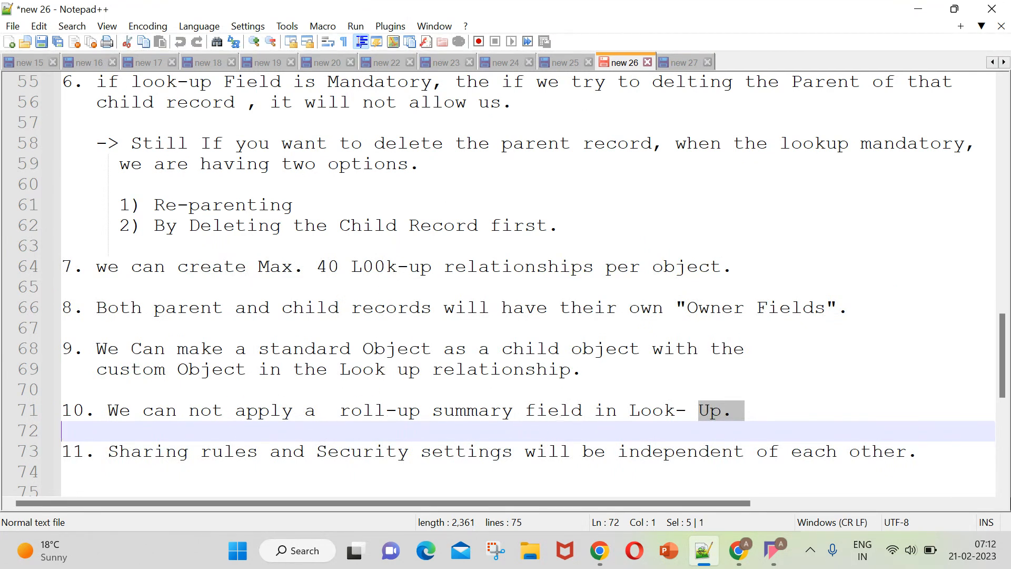
pyautogui.click(769, 409)
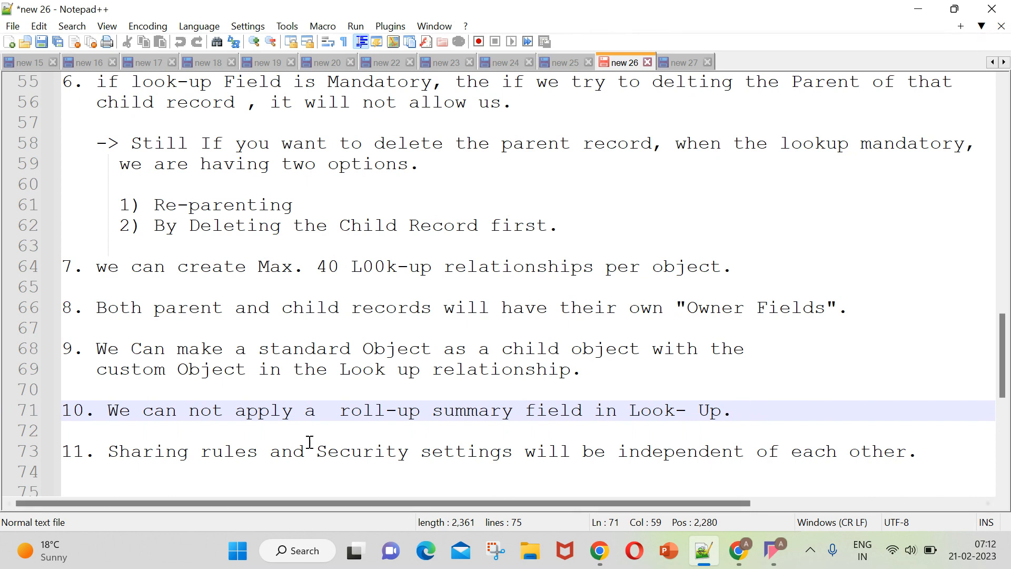
pyautogui.moveTo(343, 414); pyautogui.dragTo(514, 414)
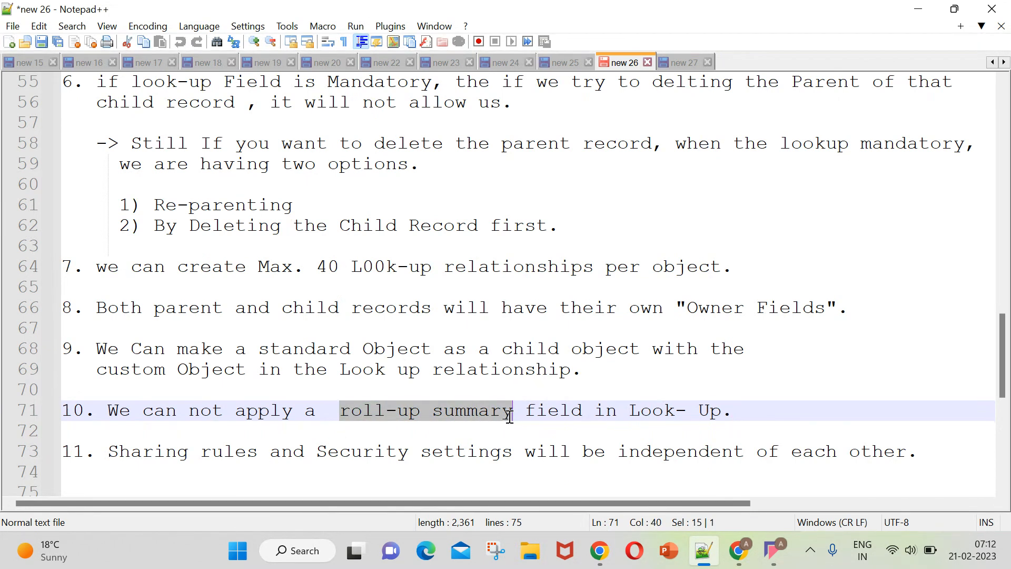
pyautogui.click(685, 62)
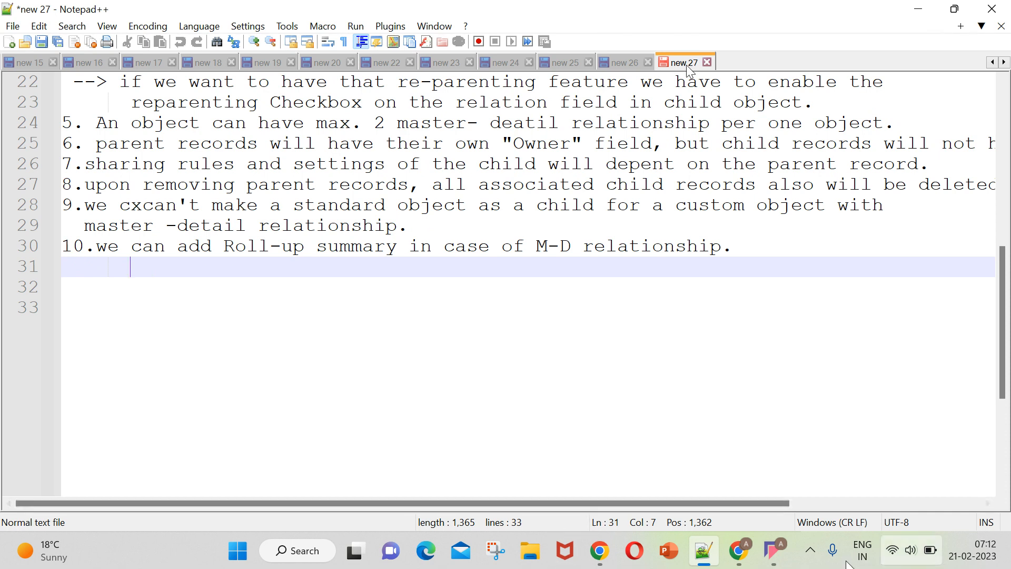
# Switch to the Google Meet call, admit the waiting participant, and return to Notepad++.
pyautogui.click(738, 549)
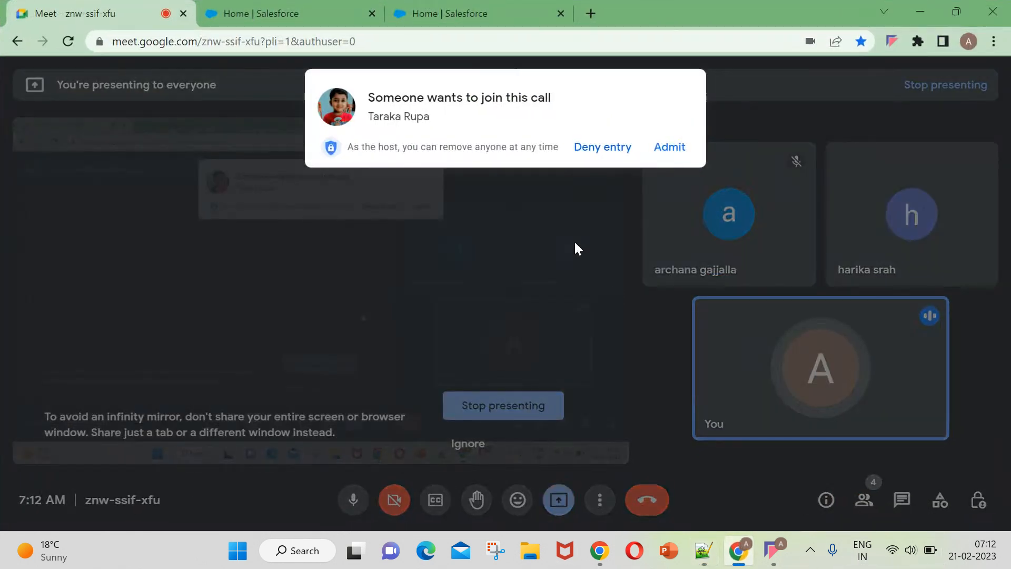
pyautogui.click(673, 147)
pyautogui.click(703, 551)
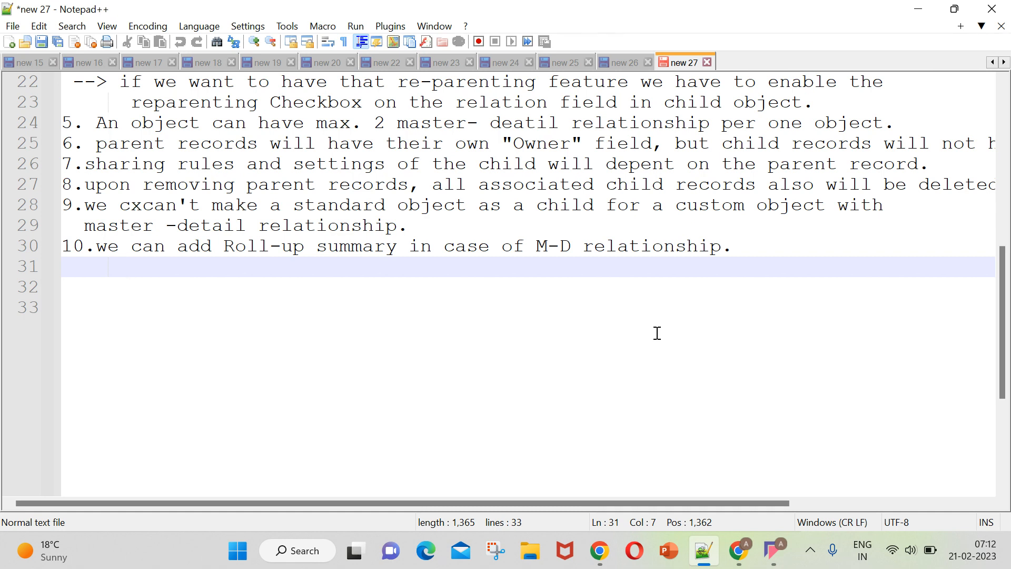
# Create a new document and write the heading "Roll-Up Summary Field:" on line 2 with a dashed underline beneath it.
pyautogui.doubleClick(722, 61)
pyautogui.press('Return')
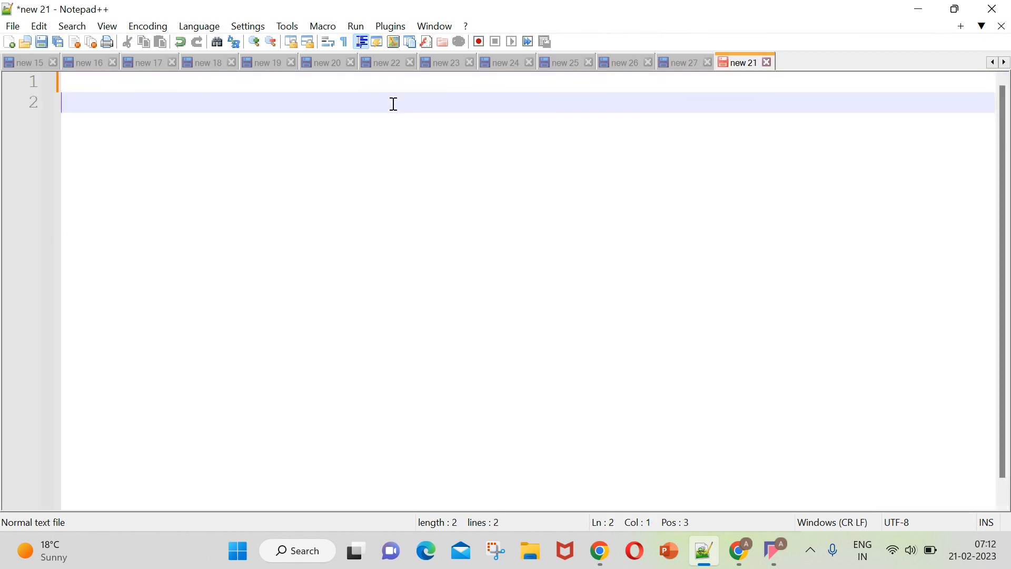
pyautogui.write('Ro')
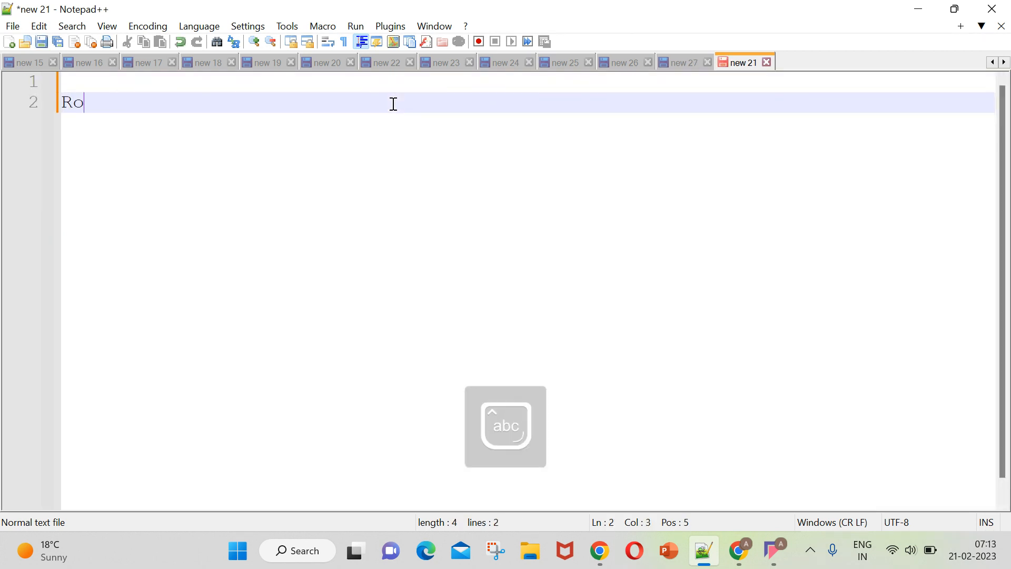
pyautogui.write('ll-Up Summary')
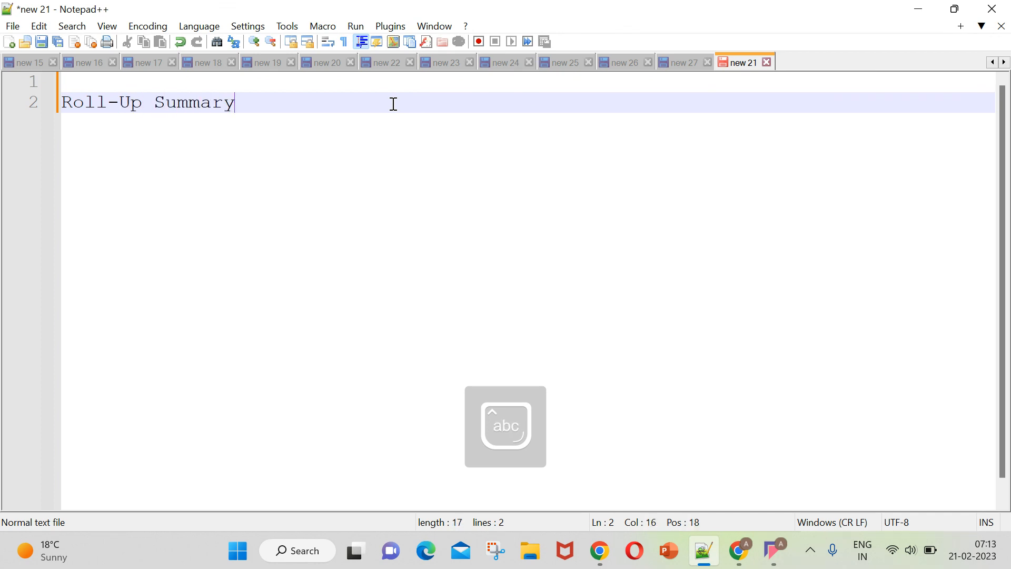
pyautogui.write(' Field:')
pyautogui.press('Return')
pyautogui.write('------------------------')
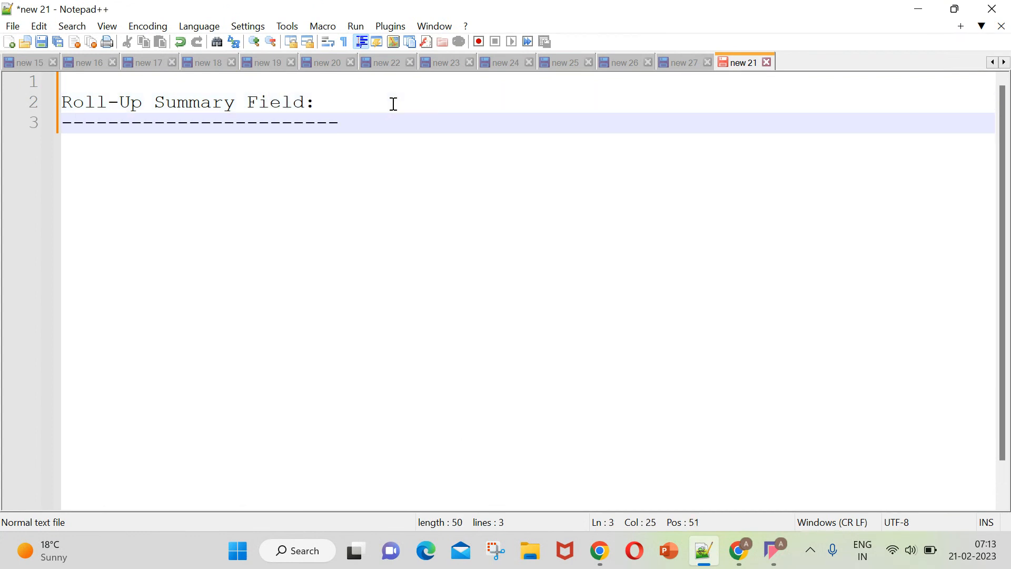
pyautogui.press('BackSpace')
pyautogui.press('BackSpace')
# Switch to Salesforce Setup in Chrome and search the Object Manager for "posit".
pyautogui.click(743, 548)
pyautogui.click(437, 13)
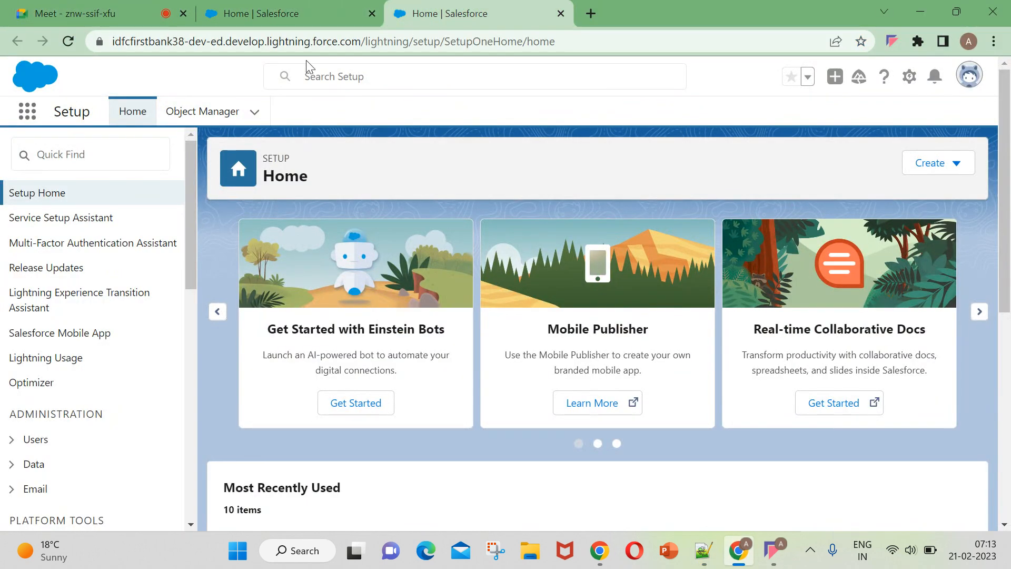
pyautogui.click(211, 112)
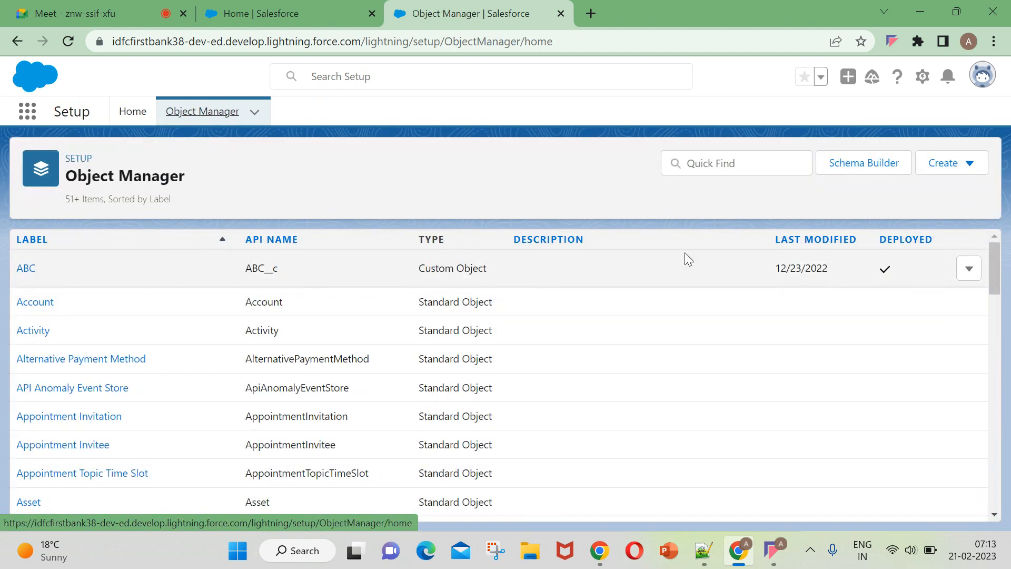
pyautogui.click(704, 165)
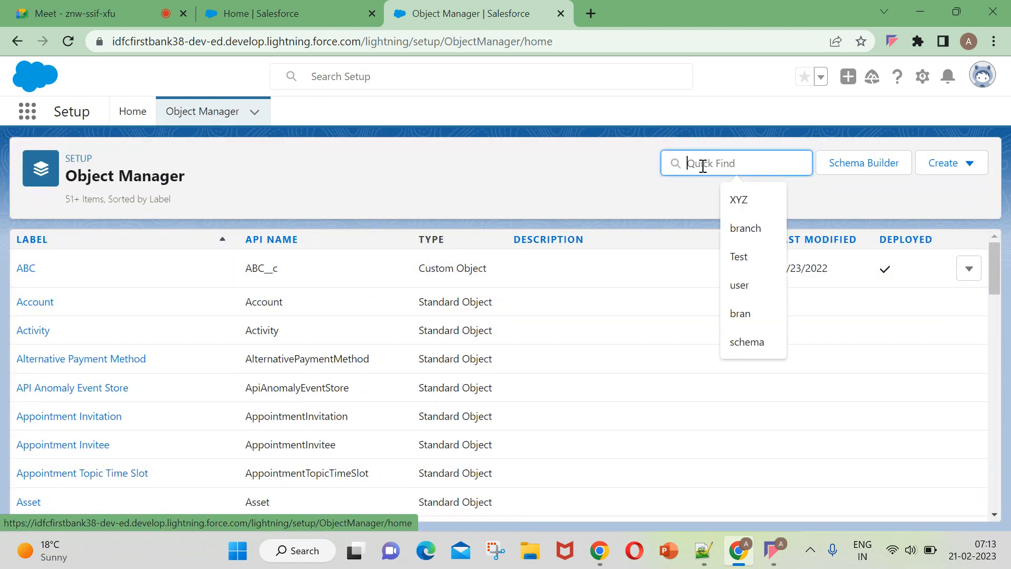
pyautogui.write('hi')
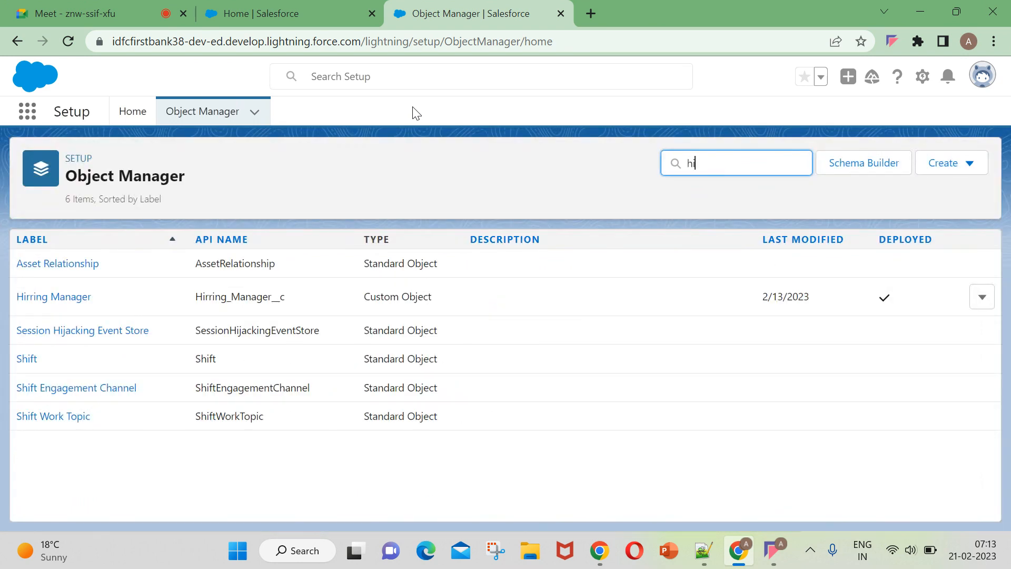
pyautogui.press('BackSpace')
pyautogui.write('p')
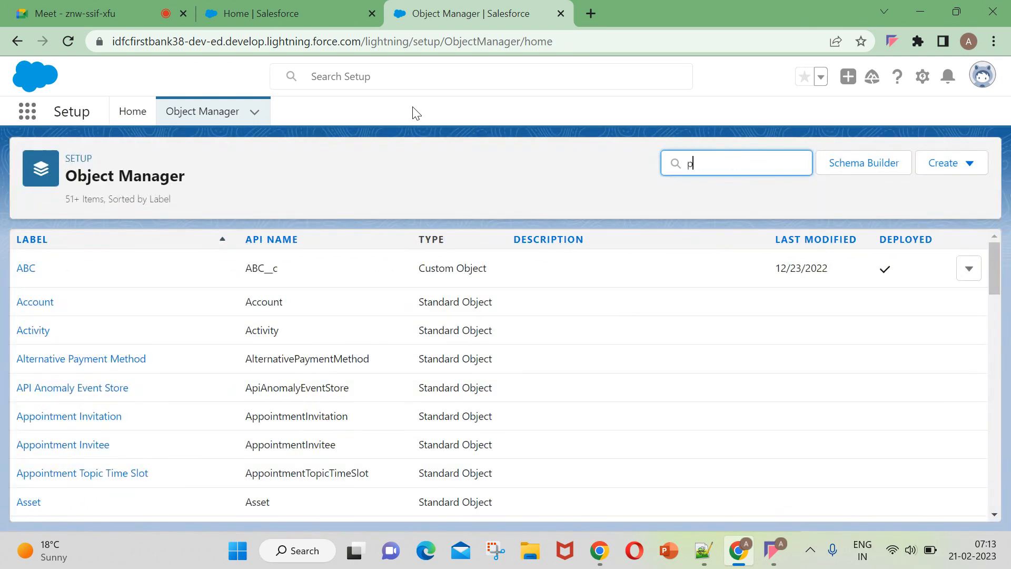
pyautogui.write('osit')
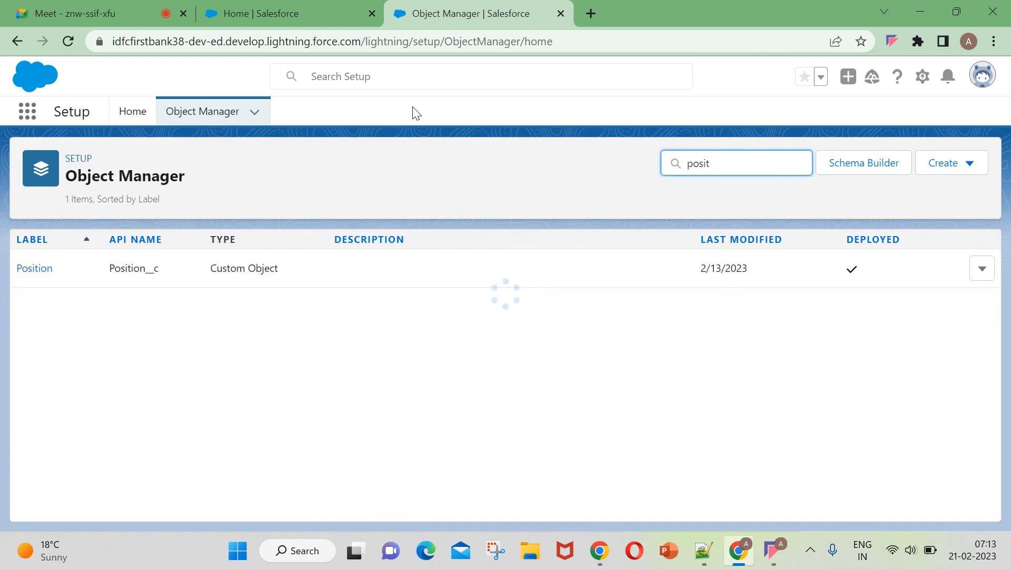
# Open the Position object, start a new field under Fields & Relationships, and choose the Roll-Up Summary data type.
pyautogui.click(46, 269)
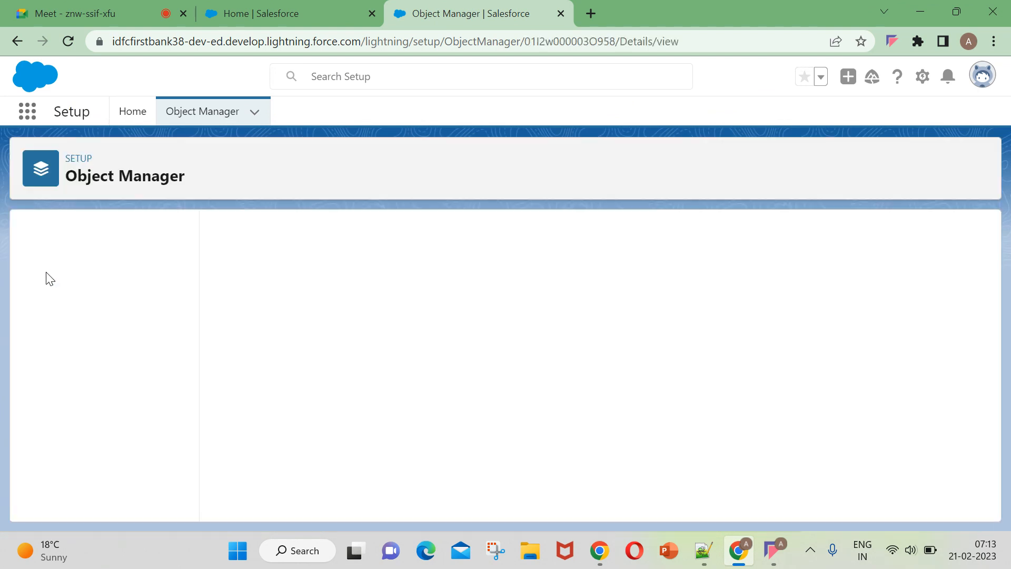
pyautogui.click(50, 266)
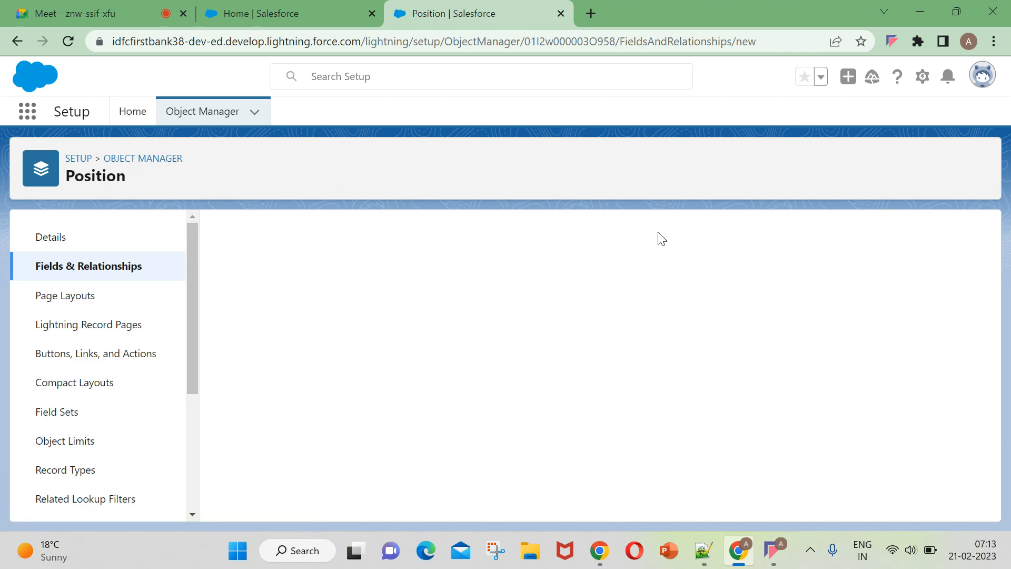
pyautogui.scroll(-3, 490, 397)
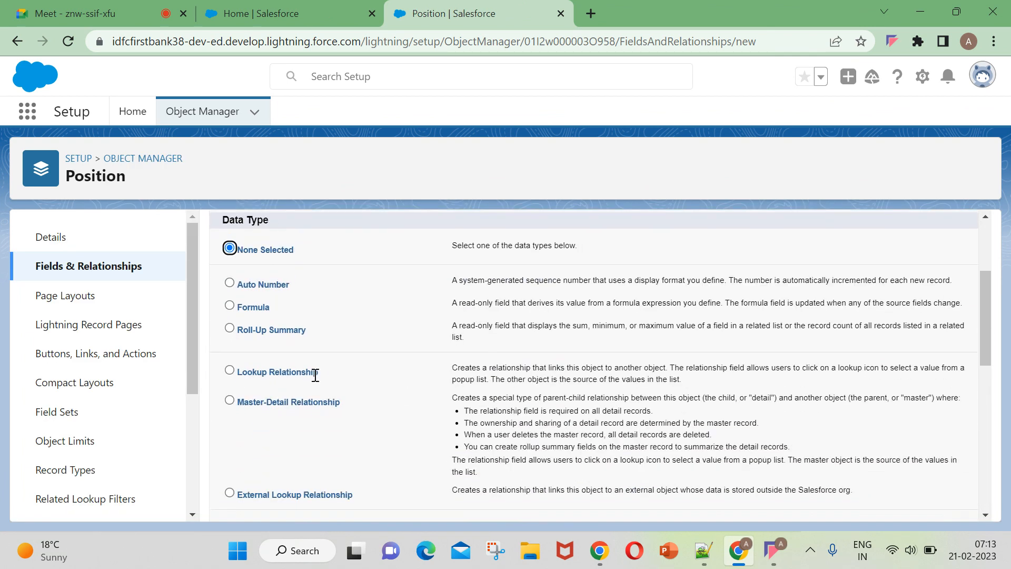
pyautogui.moveTo(222, 329); pyautogui.dragTo(267, 328)
pyautogui.click(230, 329)
pyautogui.scroll(2, 453, 357)
pyautogui.scroll(-4, 456, 356)
pyautogui.scroll(1, 468, 338)
# Copy the Roll-Up Summary description and paste it after "->" on line 4 of the Notepad++ notes.
pyautogui.moveTo(448, 325); pyautogui.dragTo(469, 347)
pyautogui.hotkey('ctrl', 'c')
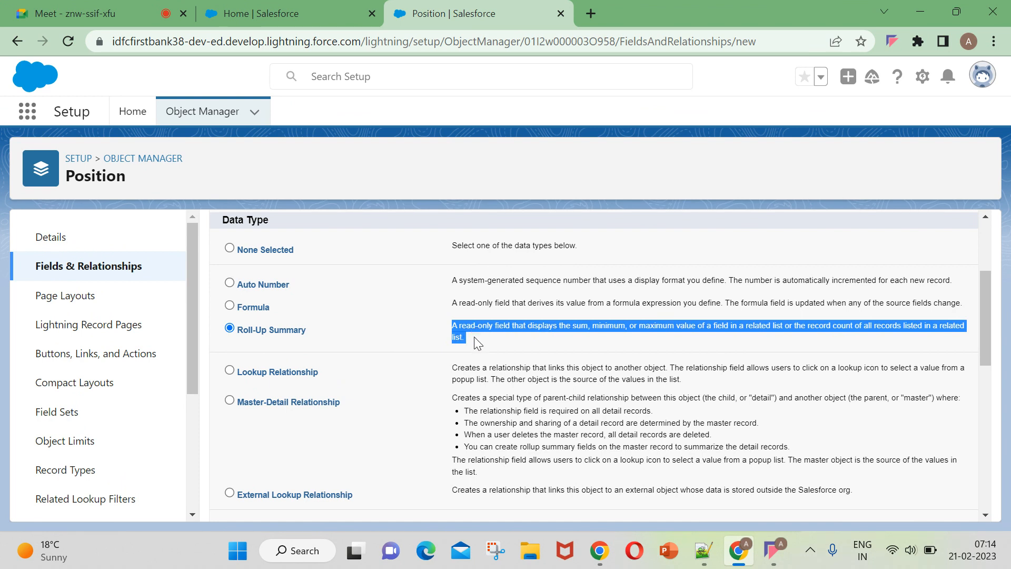
pyautogui.click(695, 556)
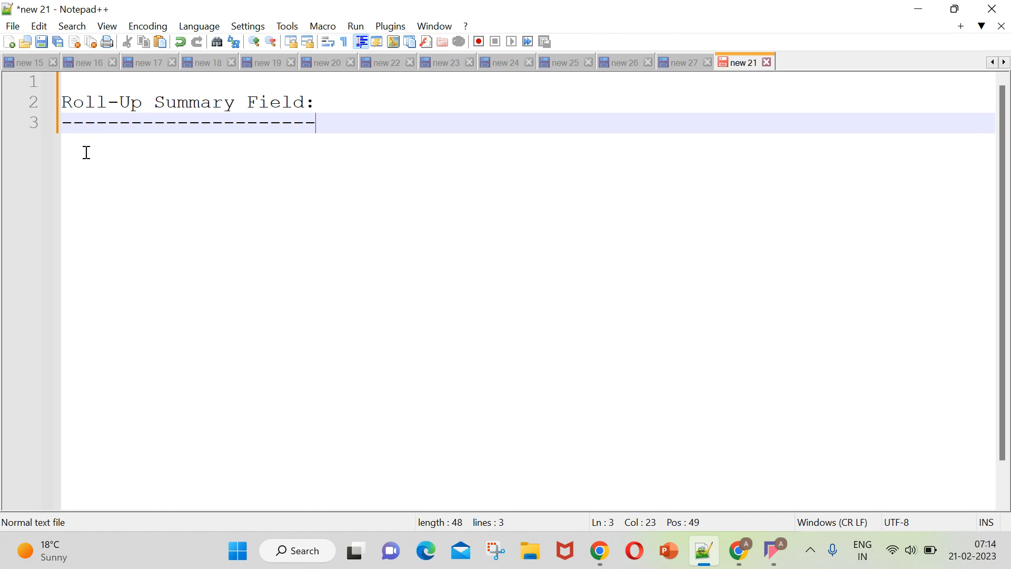
pyautogui.press('Return')
pyautogui.write('->')
pyautogui.hotkey('ctrl', 'v')
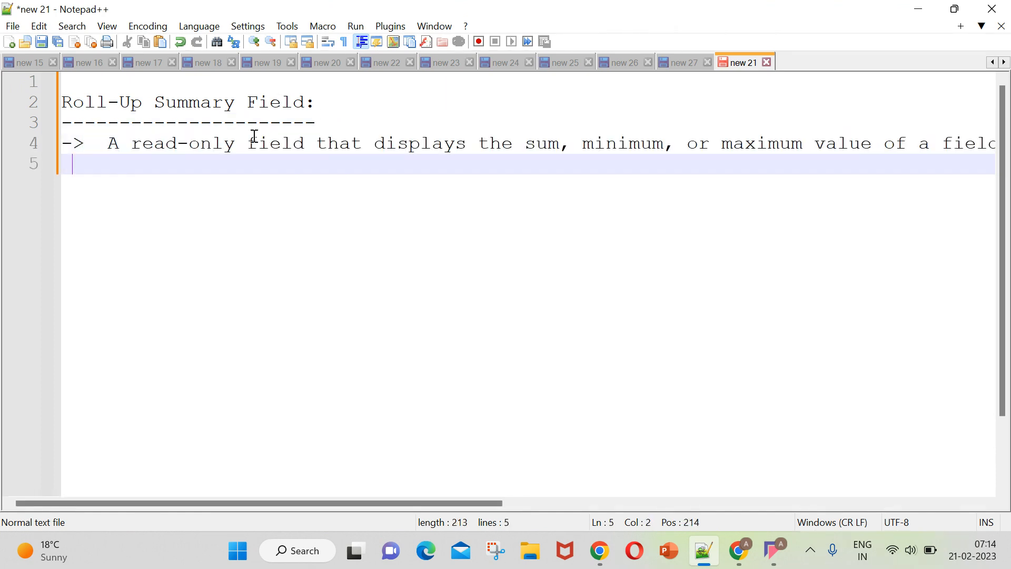
# Remove the extra space after the arrow and break the pasted description onto a new line after "value of a field".
pyautogui.click(110, 144)
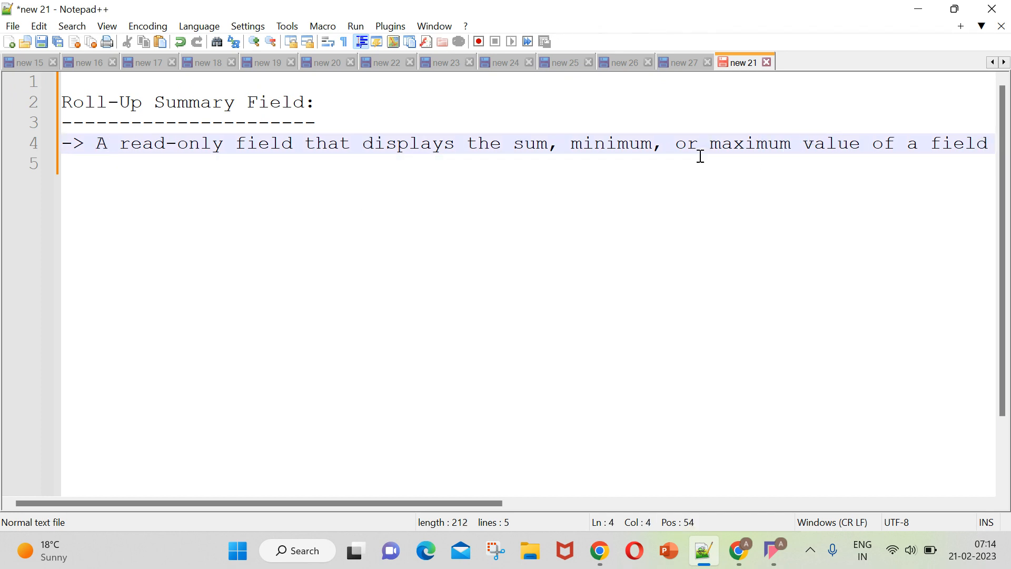
pyautogui.click(676, 143)
pyautogui.click(989, 145)
pyautogui.press('Return')
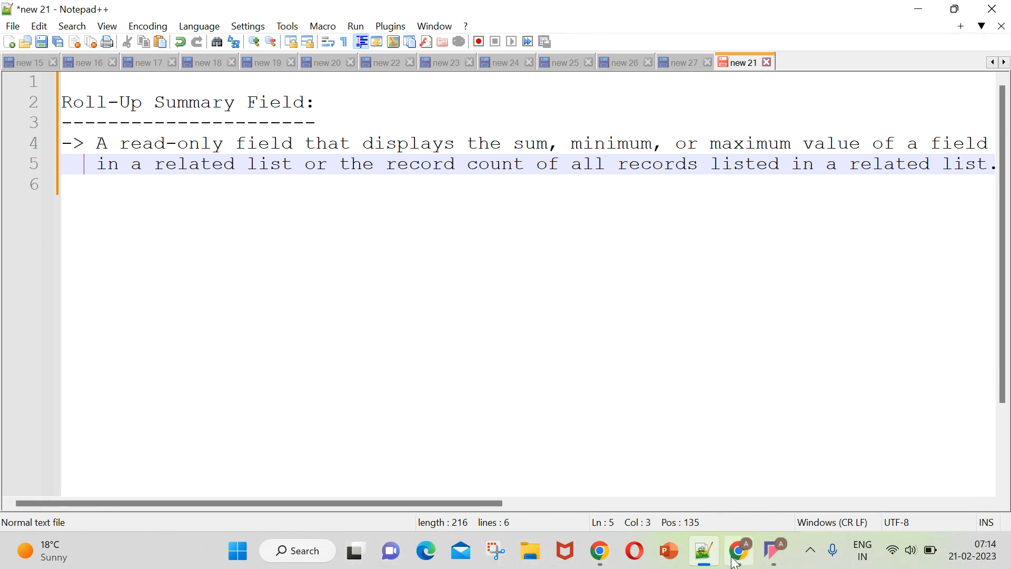
# Launch Paint, open the "look - up" picture from the Desktop, and activate the Text tool.
pyautogui.click(293, 559)
pyautogui.write('paint')
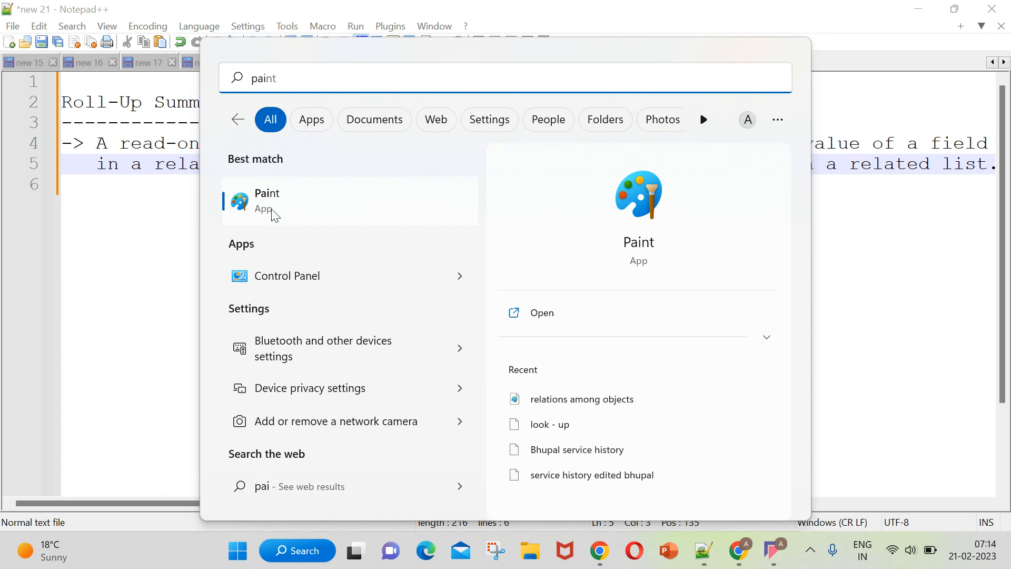
pyautogui.click(273, 213)
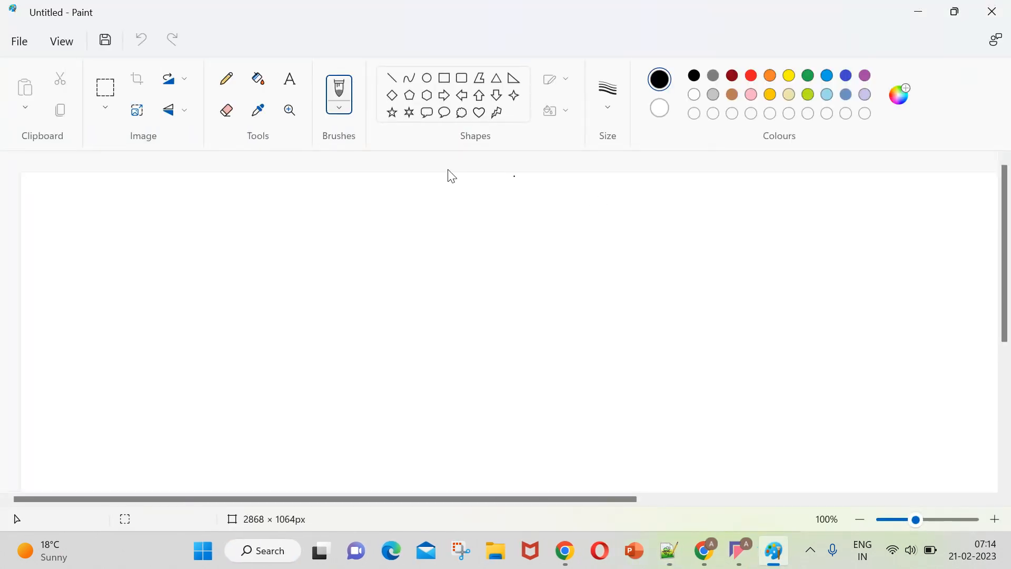
pyautogui.click(19, 44)
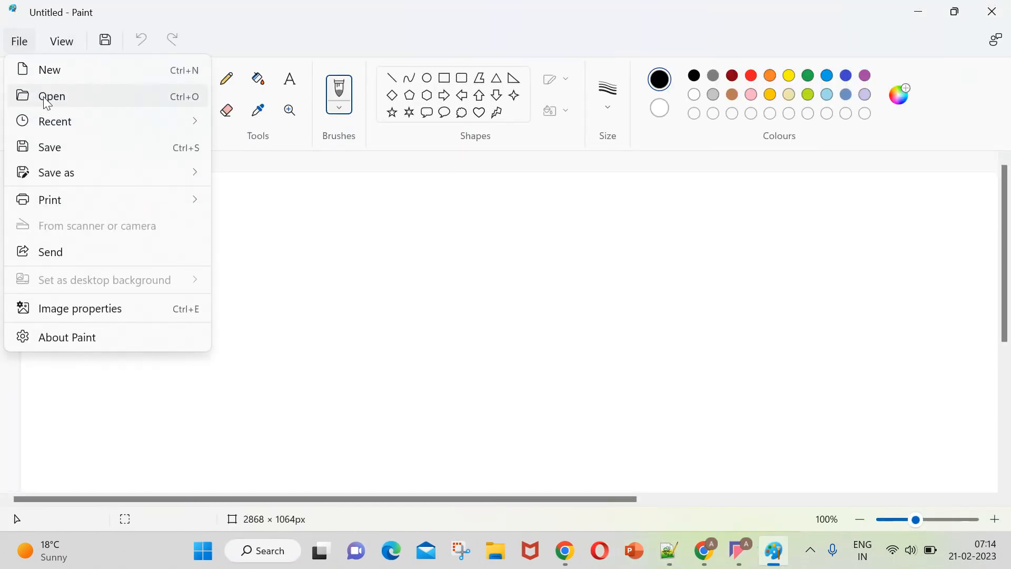
pyautogui.click(30, 102)
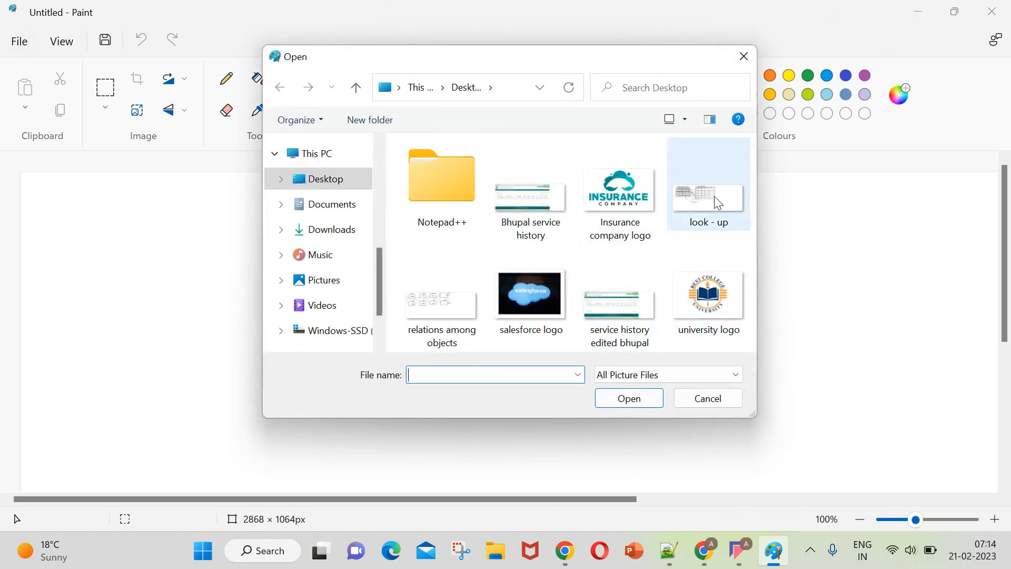
pyautogui.doubleClick(718, 203)
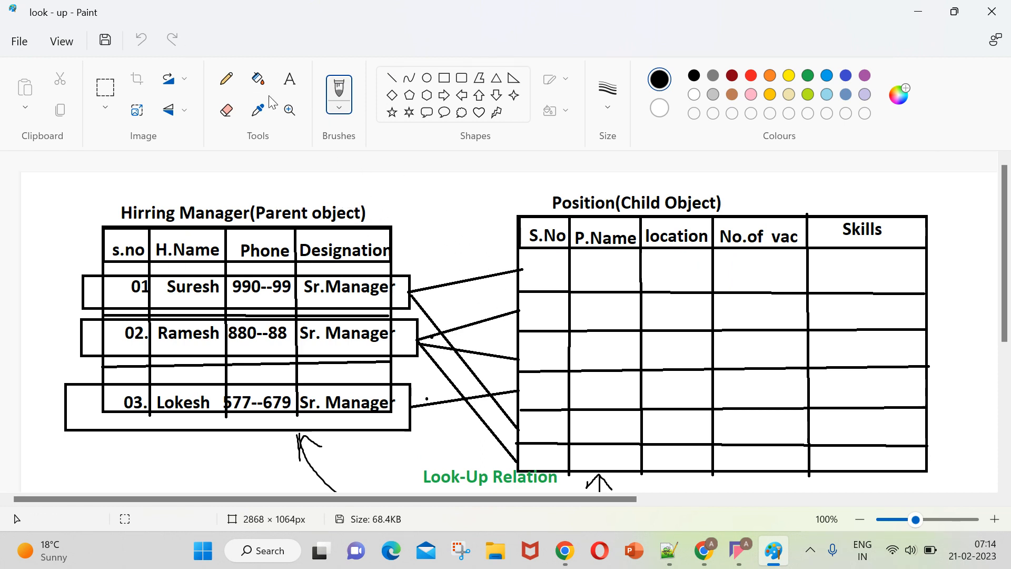
pyautogui.click(293, 81)
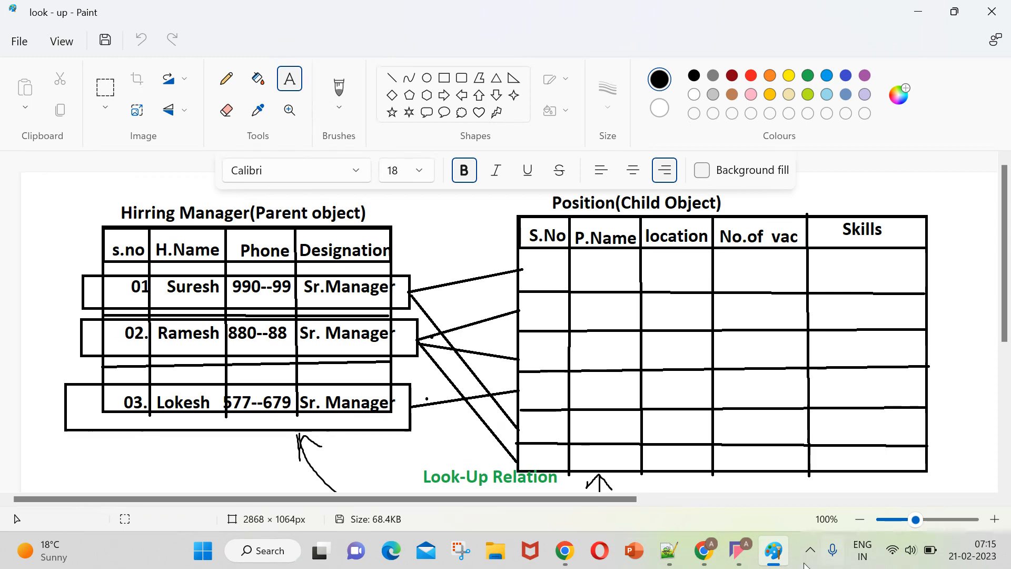
# Switch to the Position field data types in Chrome, then return to the look-up diagram in Paint.
pyautogui.click(709, 552)
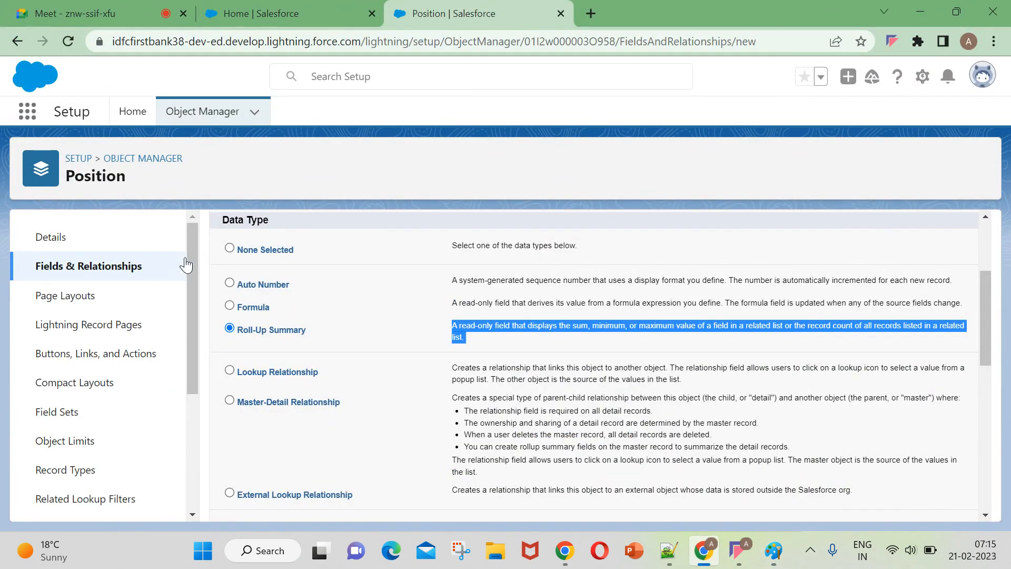
pyautogui.click(774, 551)
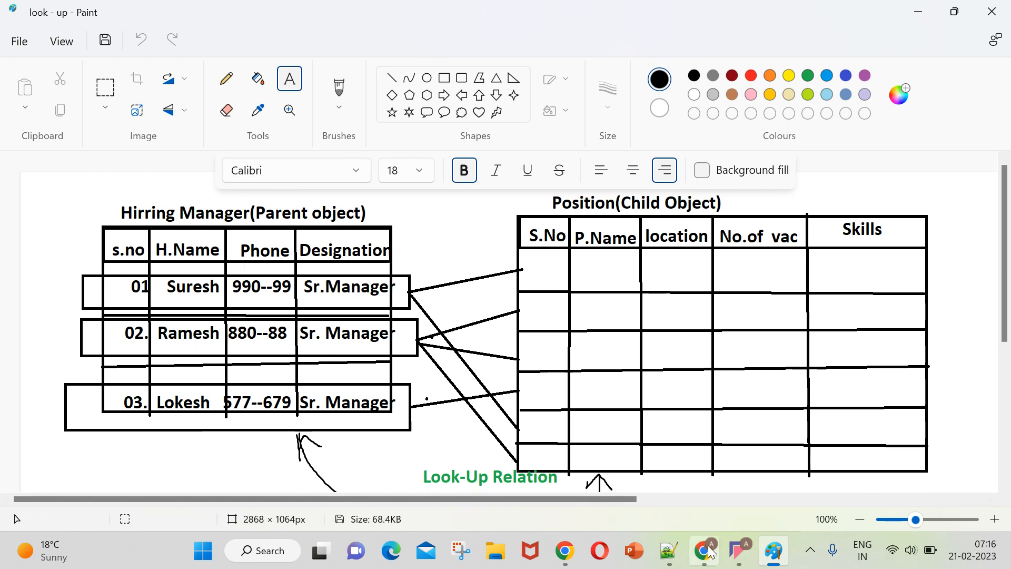
pyautogui.moveTo(706, 550)
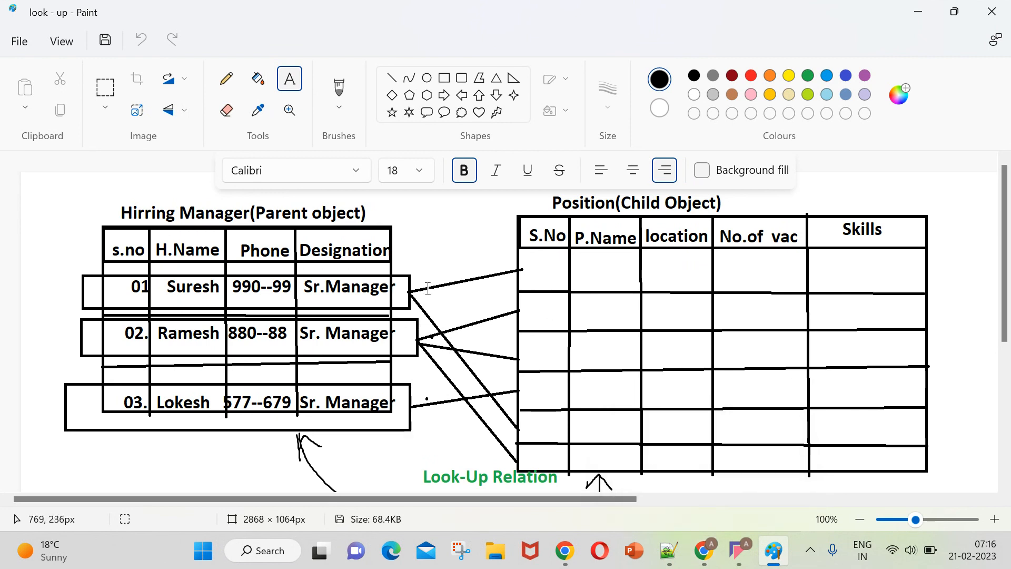
# Return to Notepad++ and highlight "related list" and "count" in the roll-up summary description.
pyautogui.click(669, 550)
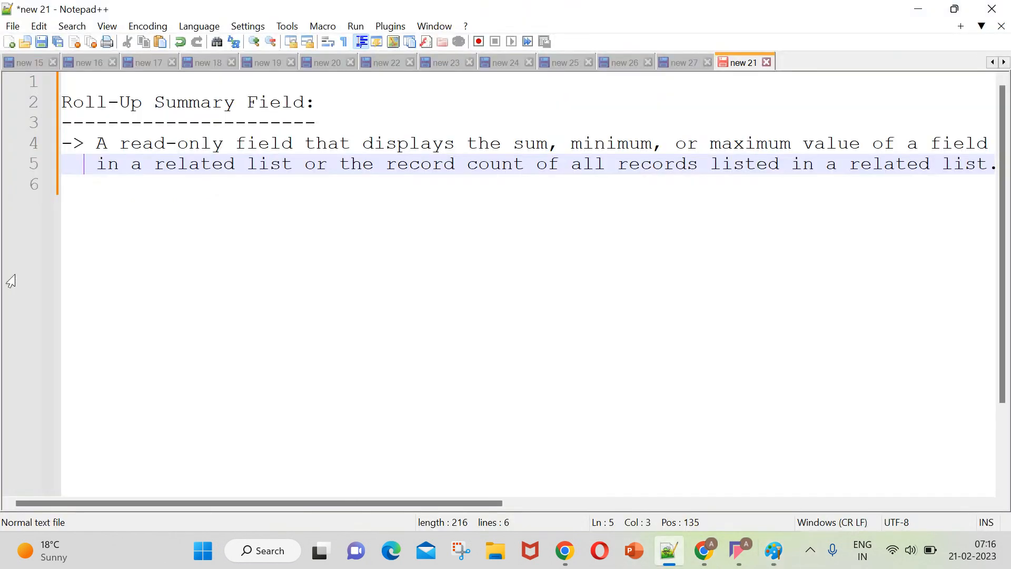
pyautogui.click(179, 231)
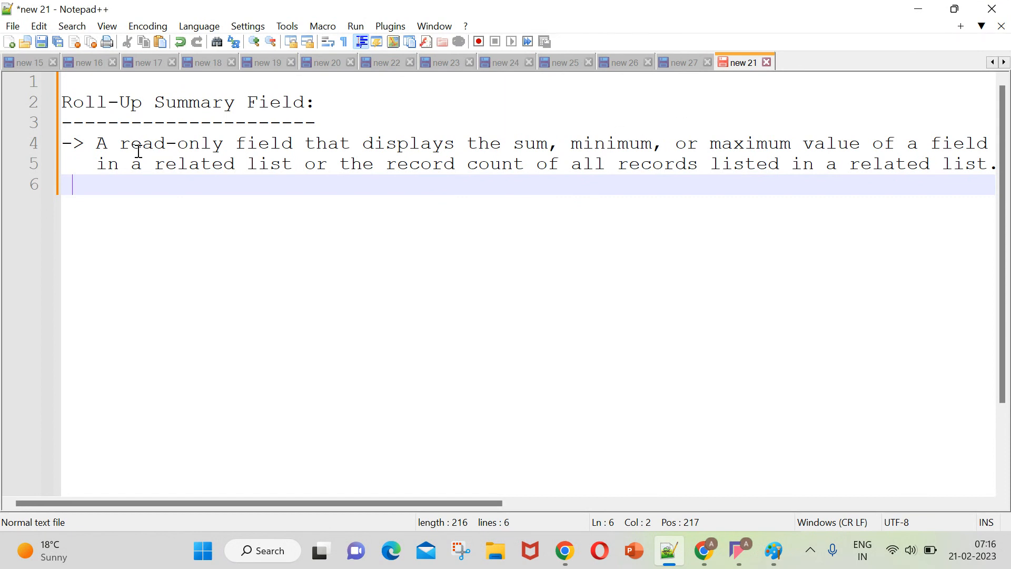
pyautogui.moveTo(153, 165); pyautogui.dragTo(289, 169)
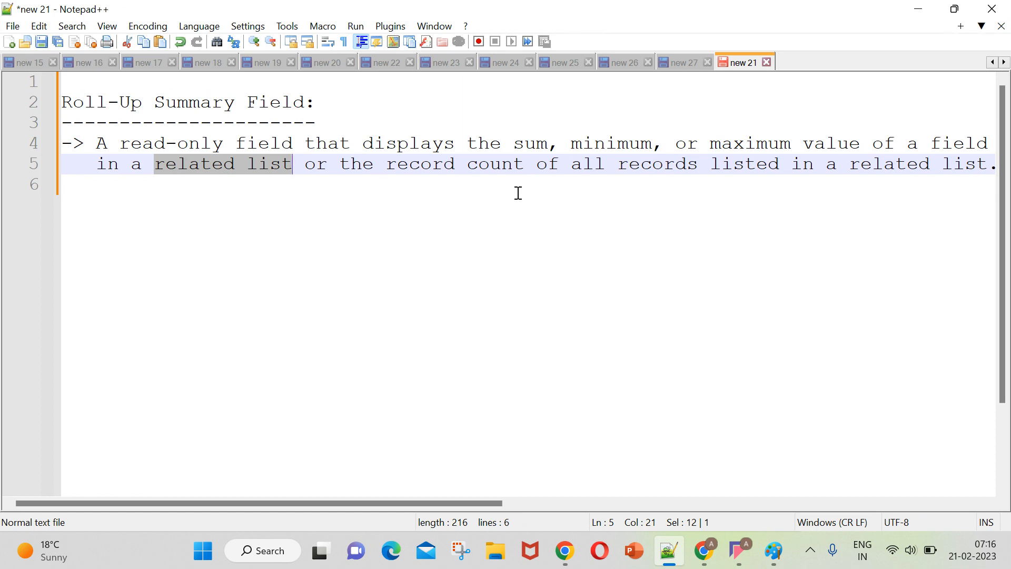
pyautogui.moveTo(467, 172); pyautogui.dragTo(527, 174)
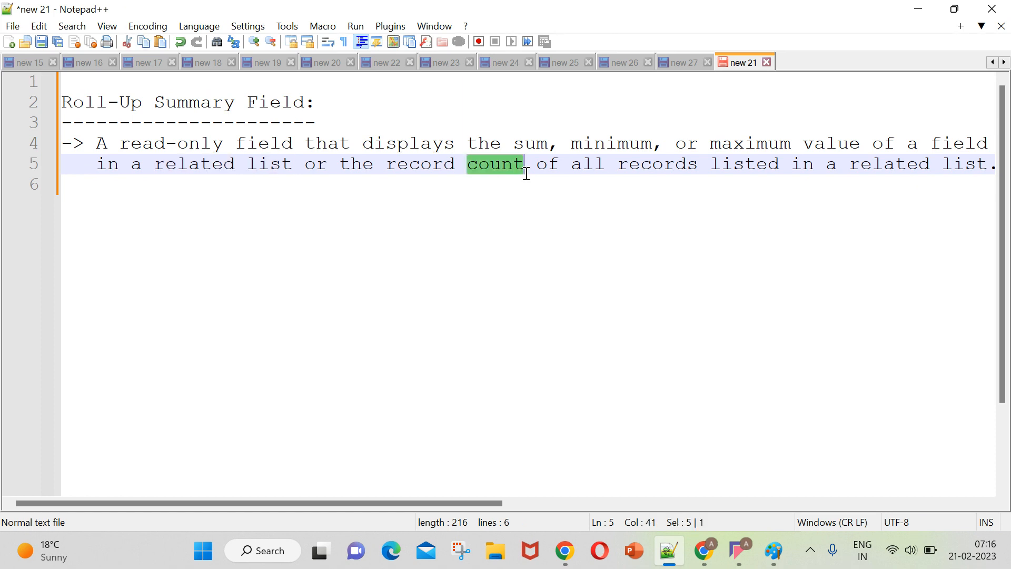
pyautogui.click(463, 187)
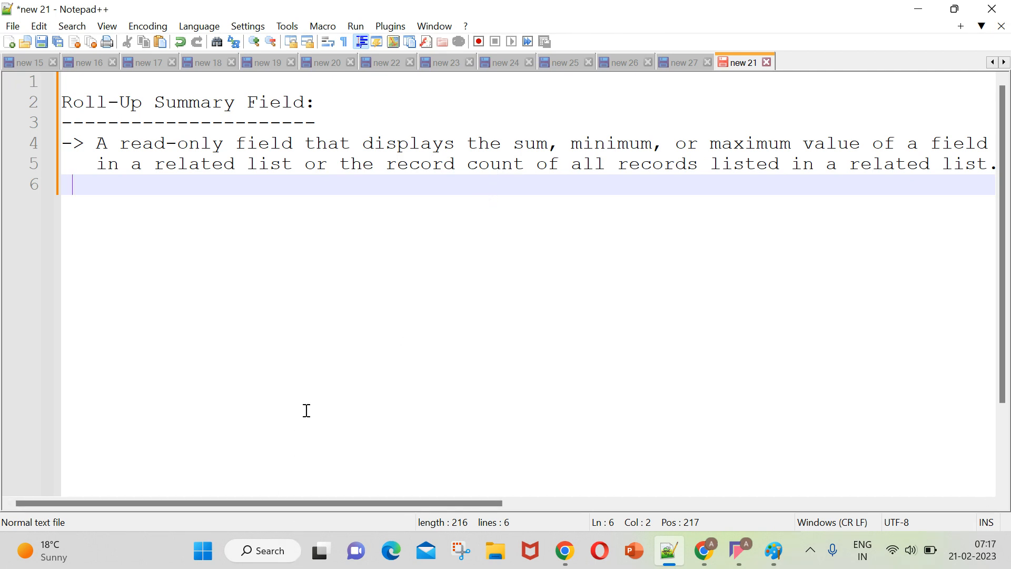
# Add the point "-> It will do the four functions:" on line 7 with a dashed underline beneath it.
pyautogui.press('Return')
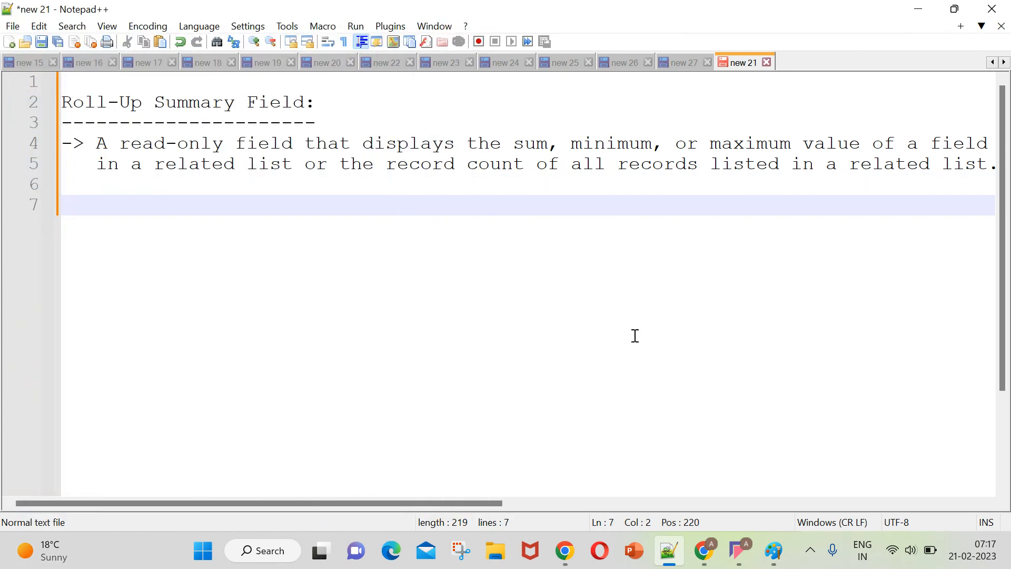
pyautogui.press('BackSpace')
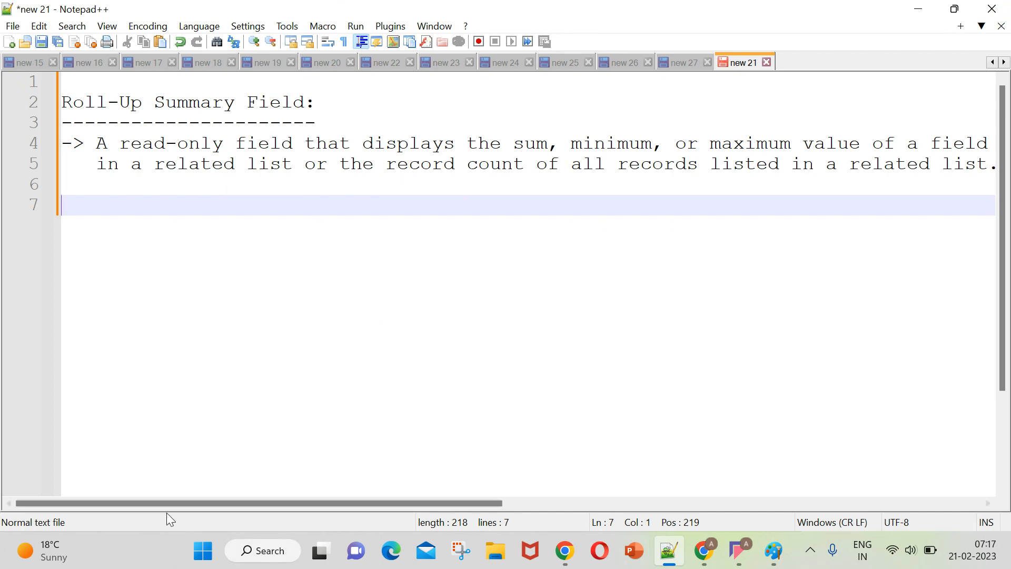
pyautogui.write('->')
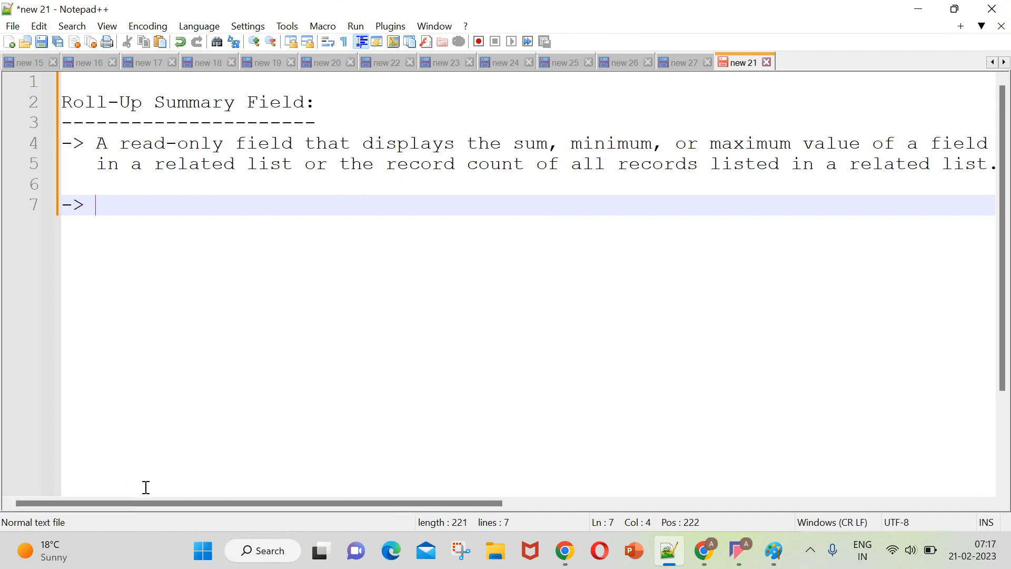
pyautogui.press('capslock')
pyautogui.write('It w')
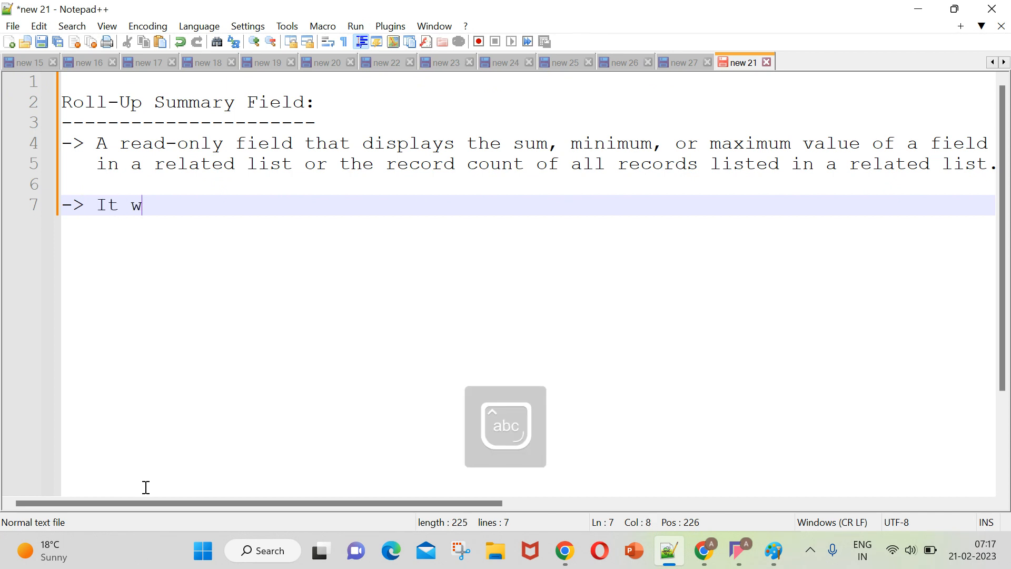
pyautogui.write('ill do th')
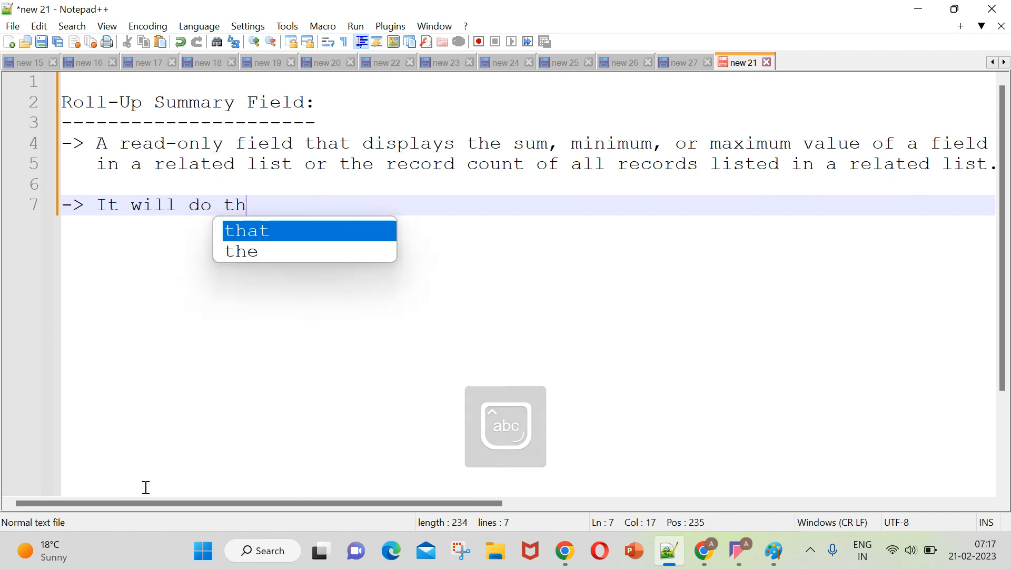
pyautogui.write('e four funcy')
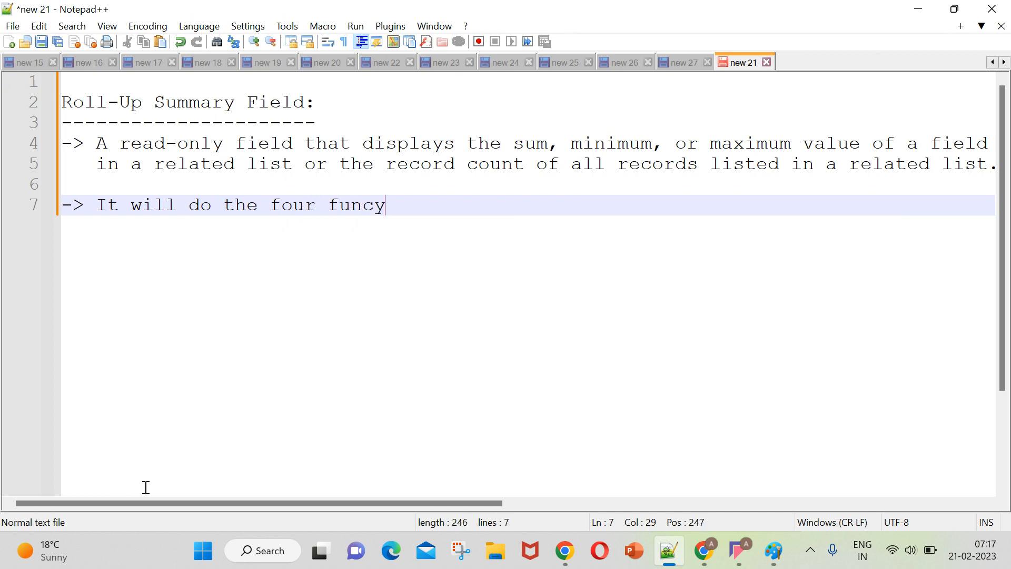
pyautogui.press('BackSpace')
pyautogui.write('tions:')
pyautogui.press('Return')
pyautogui.write('-----------------------------------')
# Start the numbered list of functions beneath the underline with "1) Sum".
pyautogui.press('Return')
pyautogui.write('1) S')
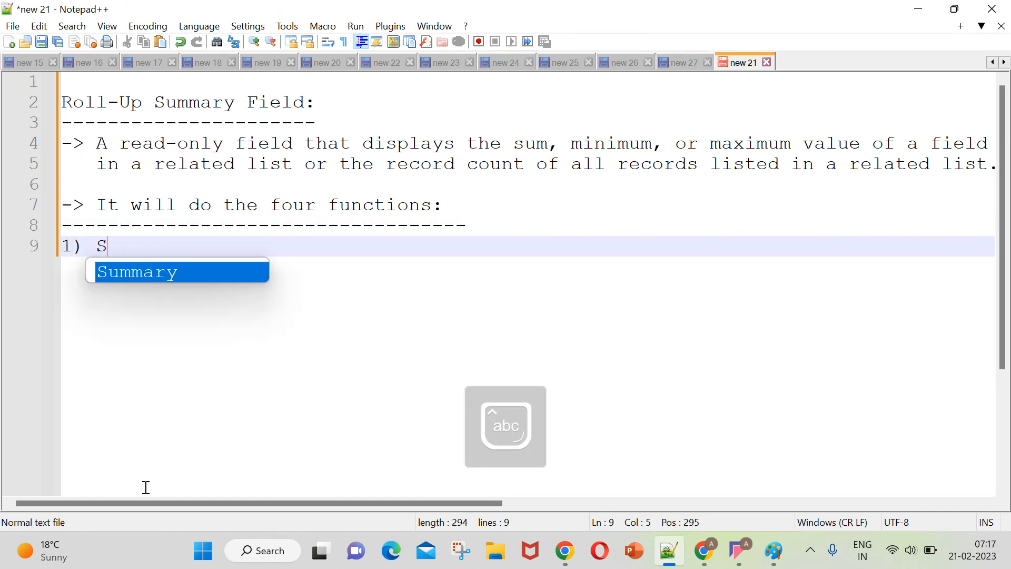
pyautogui.write('um')
pyautogui.press('Return')
pyautogui.press('BackSpace')
pyautogui.press('BackSpace')
pyautogui.press('BackSpace')
pyautogui.press('BackSpace')
pyautogui.press('Return')
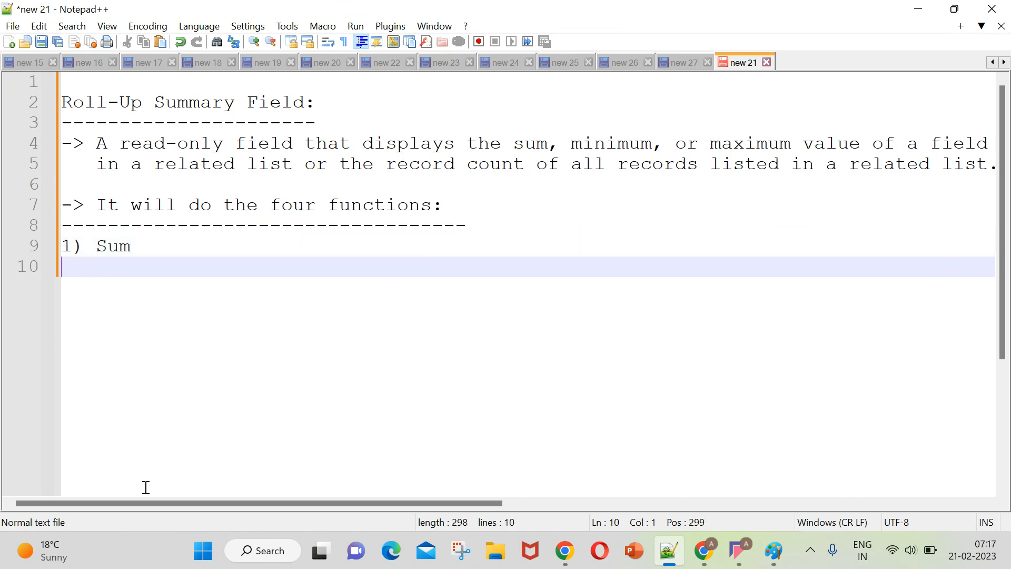
# Continue the function list with "2) Min", "3) Max" and "4) Count" on separate lines.
pyautogui.write('2) Min')
pyautogui.press('Return')
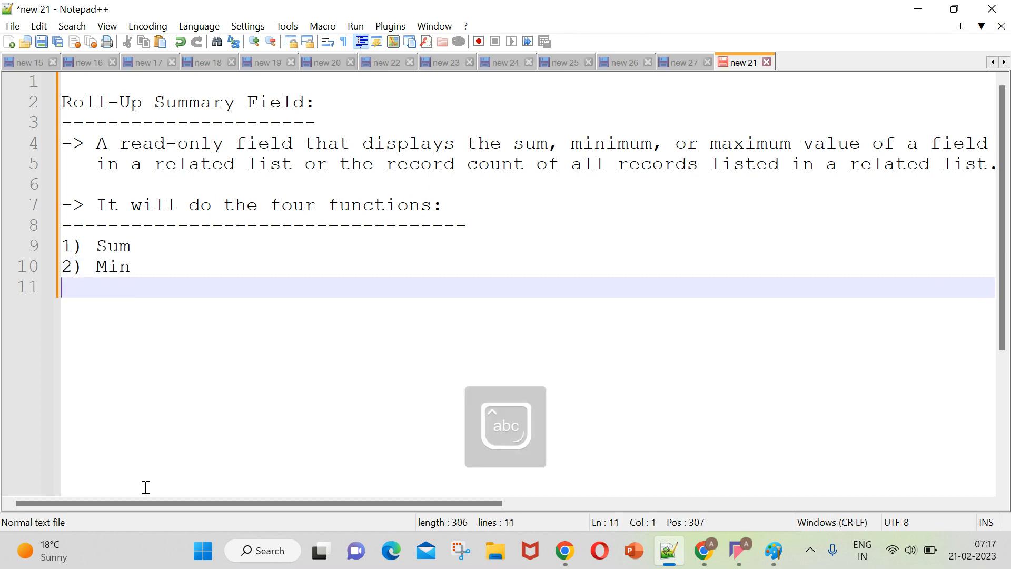
pyautogui.write('3) ')
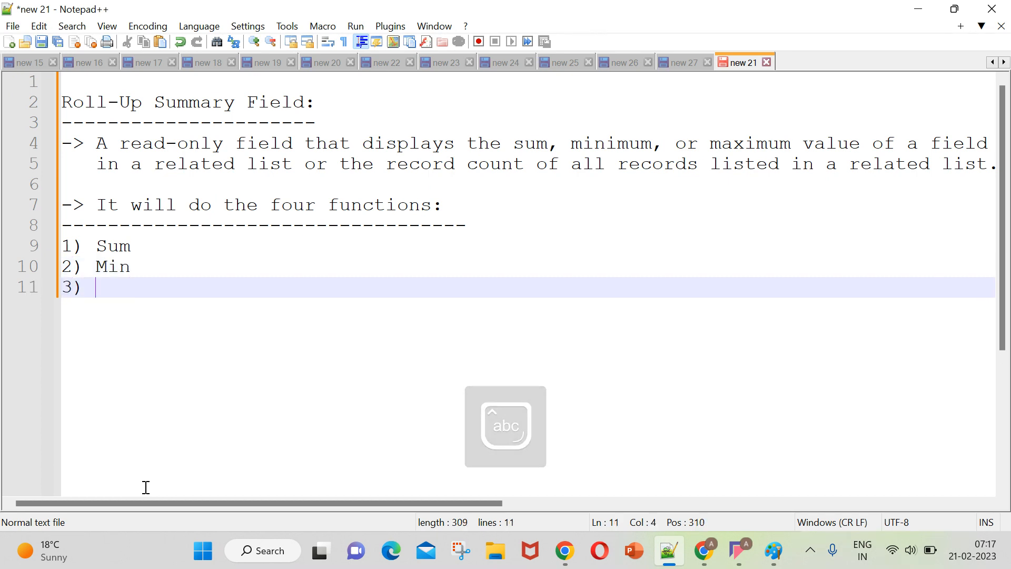
pyautogui.write('Max')
pyautogui.press('Return')
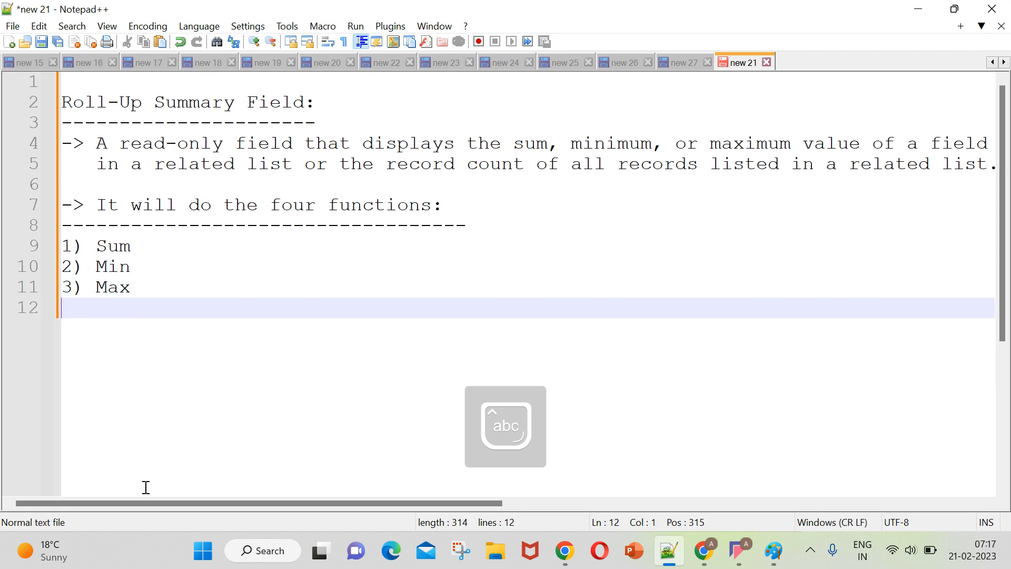
pyautogui.write('4) ')
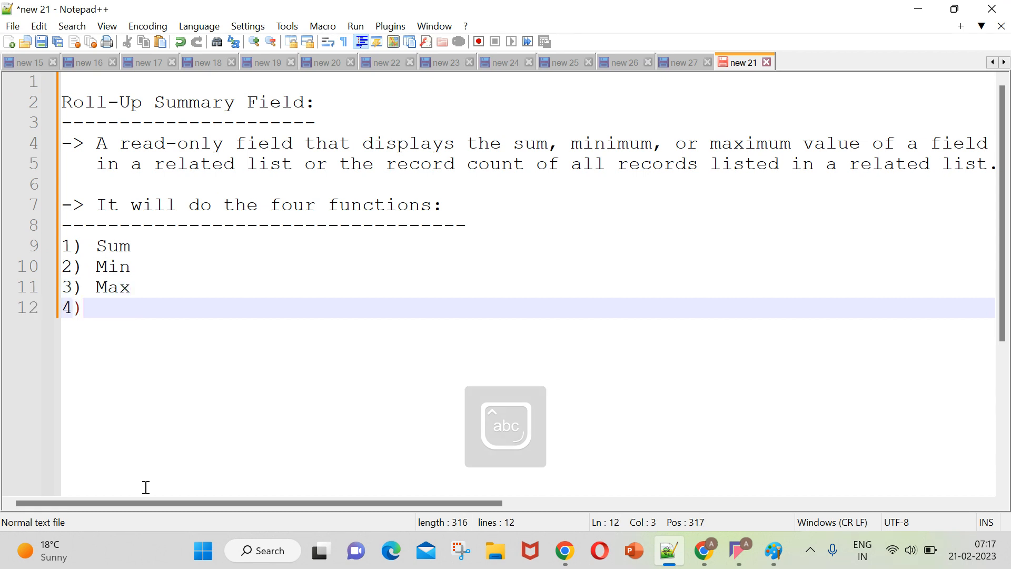
pyautogui.write('Count')
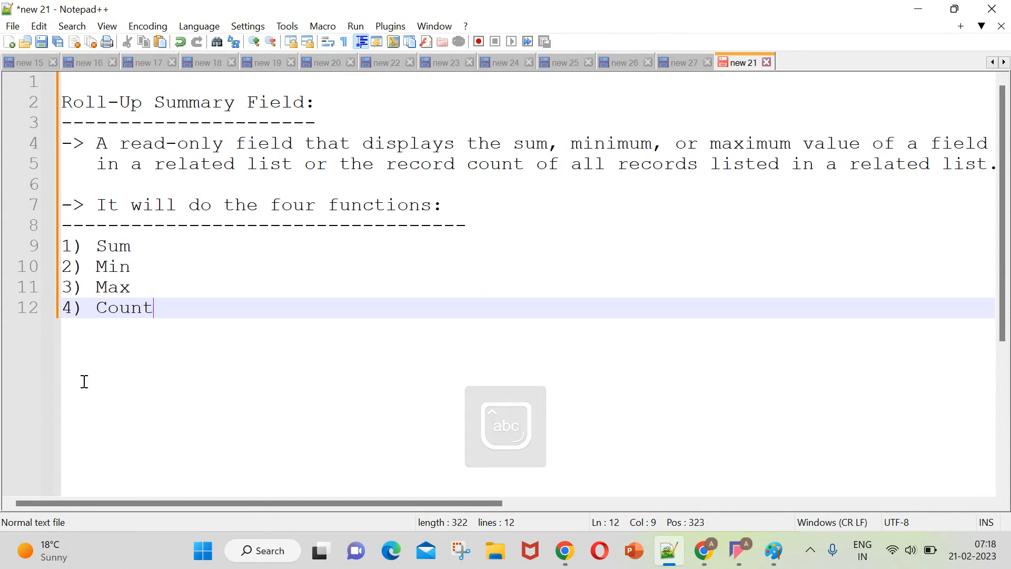
pyautogui.moveTo(97, 246); pyautogui.dragTo(168, 308)
pyautogui.tripleClick(168, 308)
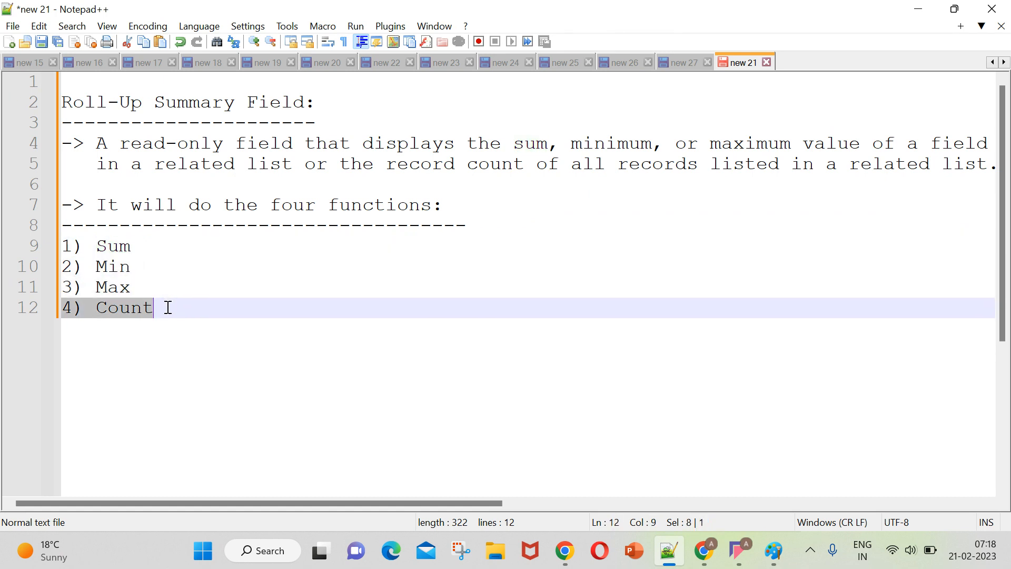
pyautogui.press('Return')
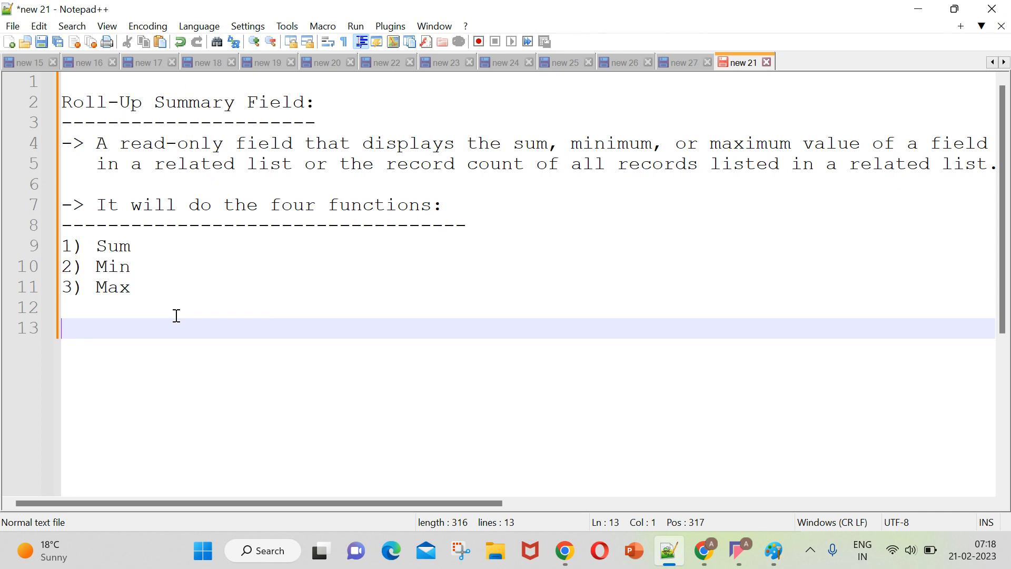
pyautogui.hotkey('ctrl', 'z')
# Add the point "-> It can be possible in M-D relationship only" on line 14, leaving a blank line after the function list.
pyautogui.press('Return')
pyautogui.press('Return')
pyautogui.write('-')
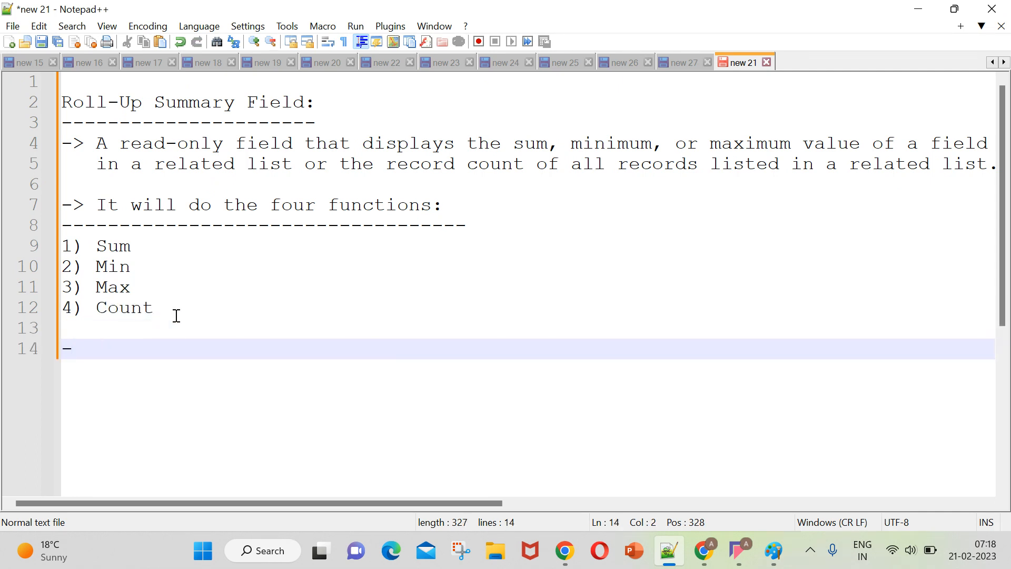
pyautogui.write('> ')
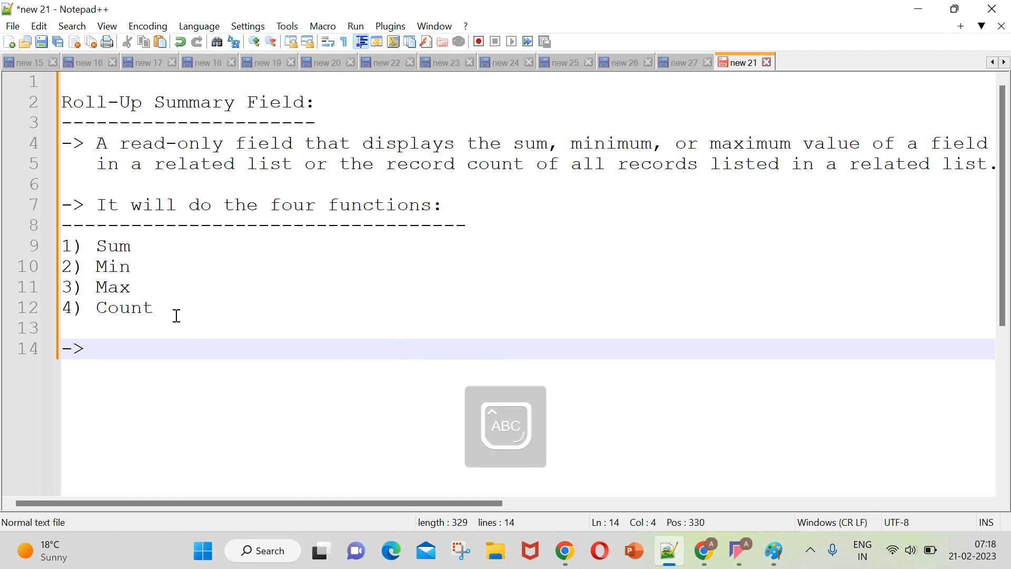
pyautogui.write('It can be ')
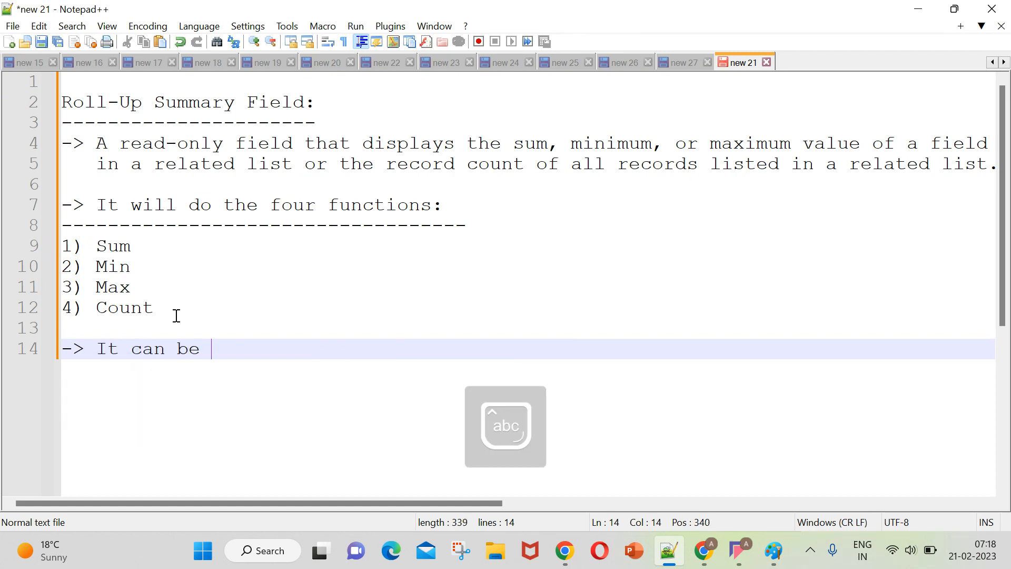
pyautogui.write('possible int')
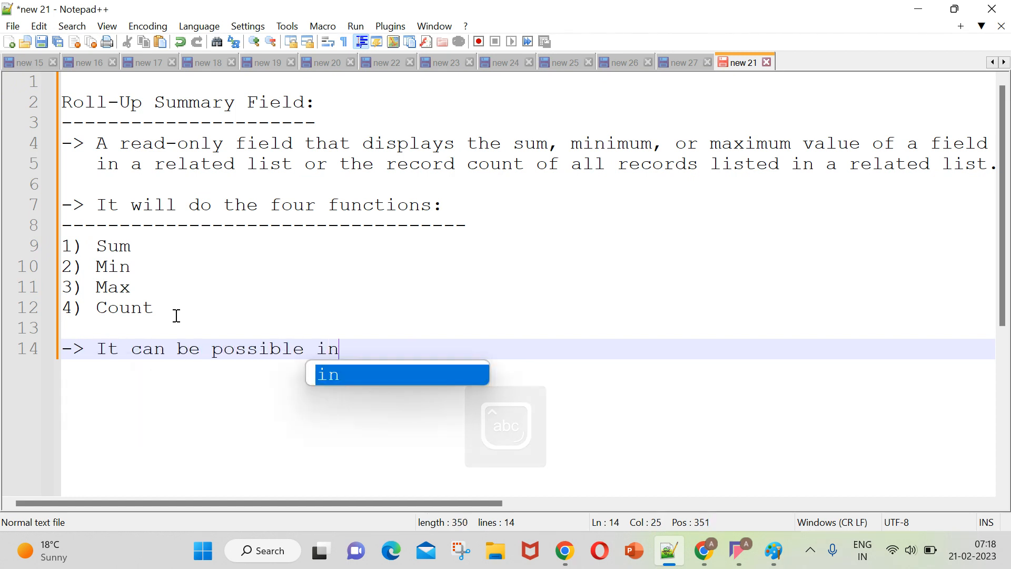
pyautogui.press('BackSpace')
pyautogui.press('BackSpace')
pyautogui.write('M-d')
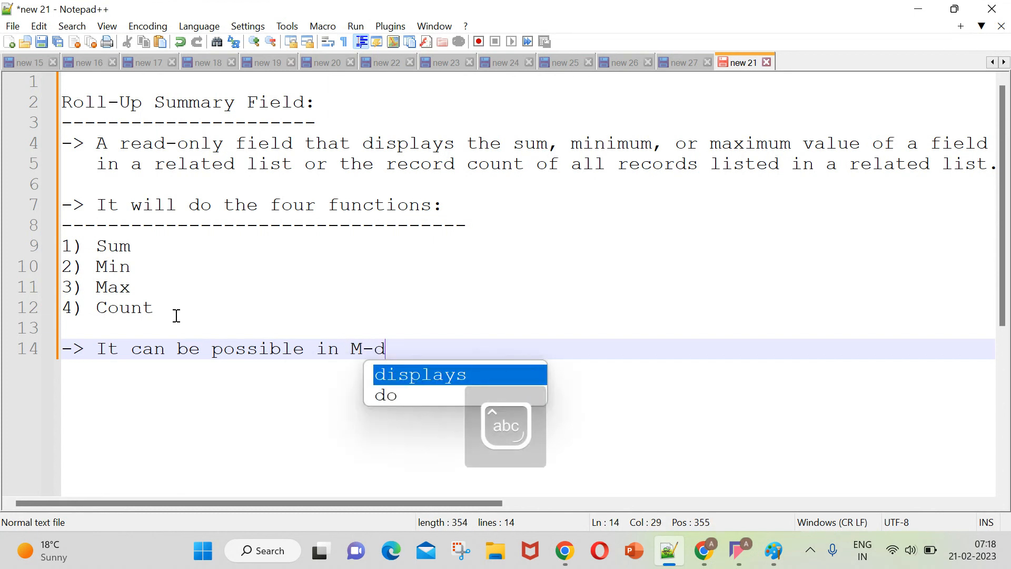
pyautogui.press('BackSpace')
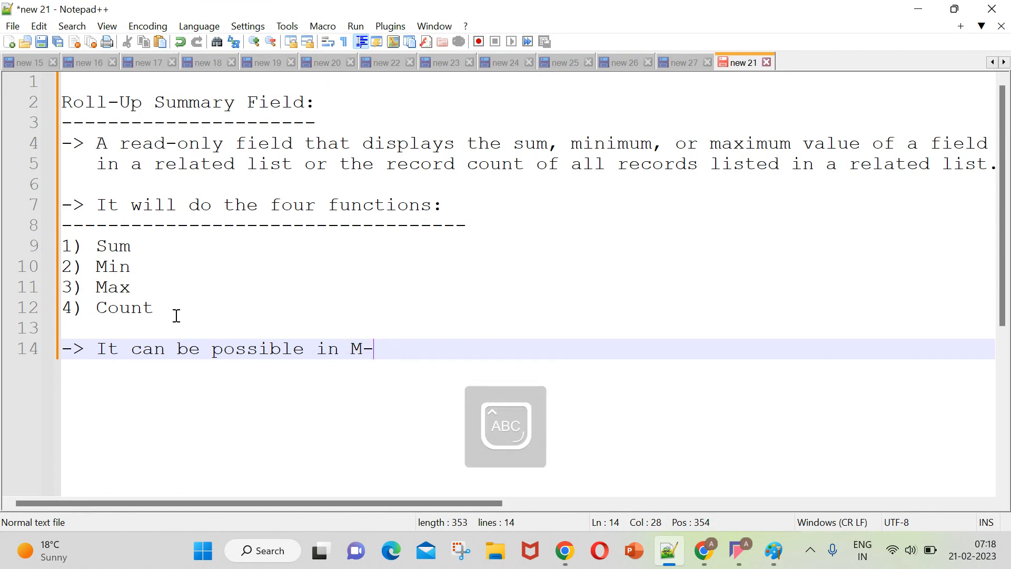
pyautogui.write('D relat')
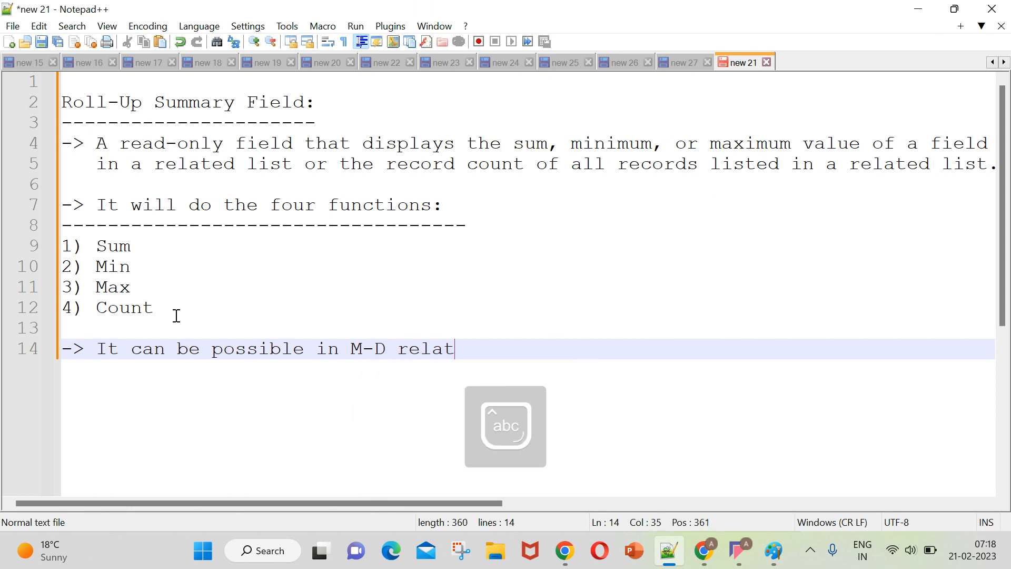
pyautogui.write('ionship only')
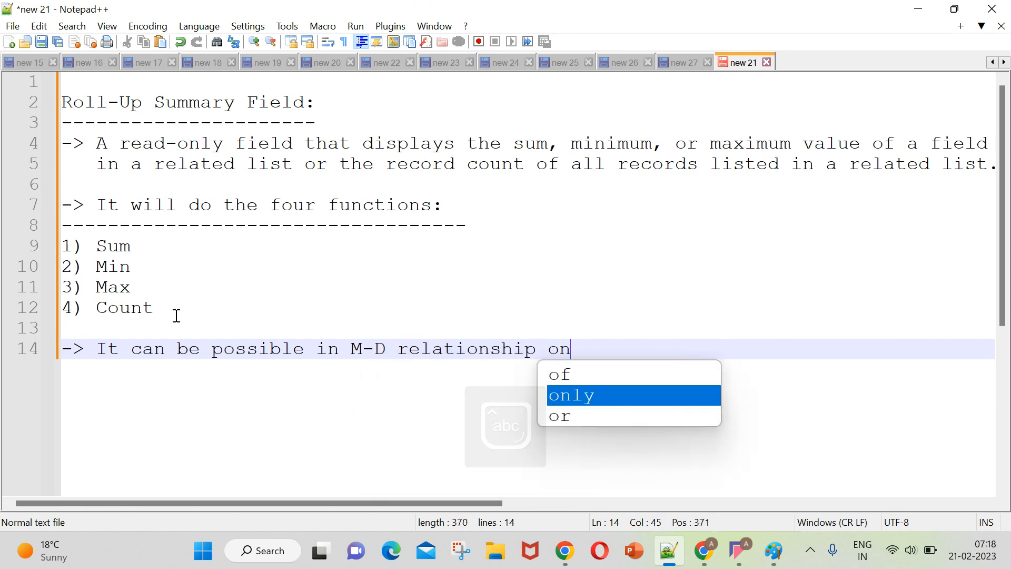
# Insert "case of" before "M-D relationship" in the new point on line 14.
pyautogui.click(348, 350)
pyautogui.write('case of')
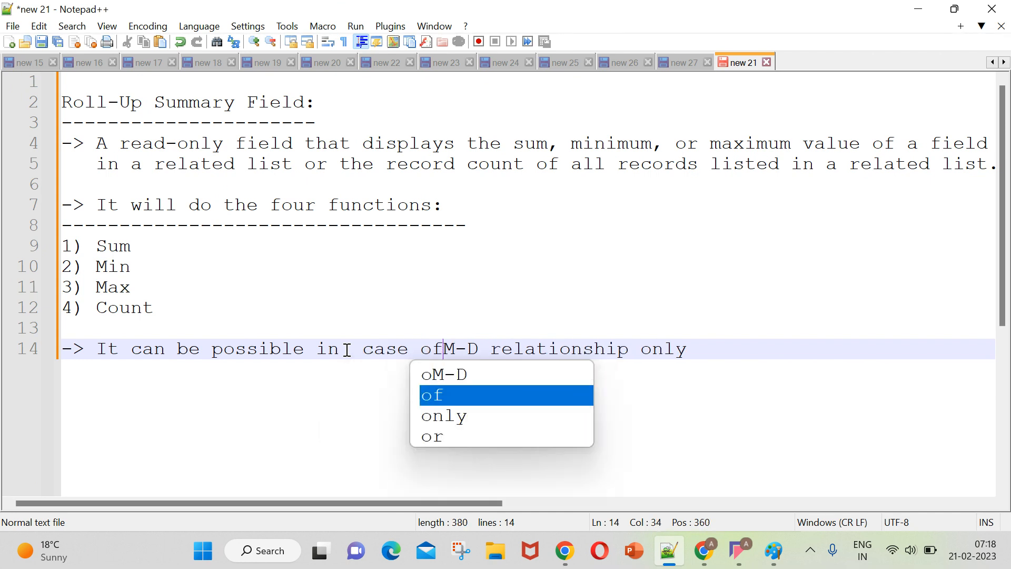
# Extend the point on line 14 with ". we can't perform Roll-up on" and start a new line below it.
pyautogui.click(713, 352)
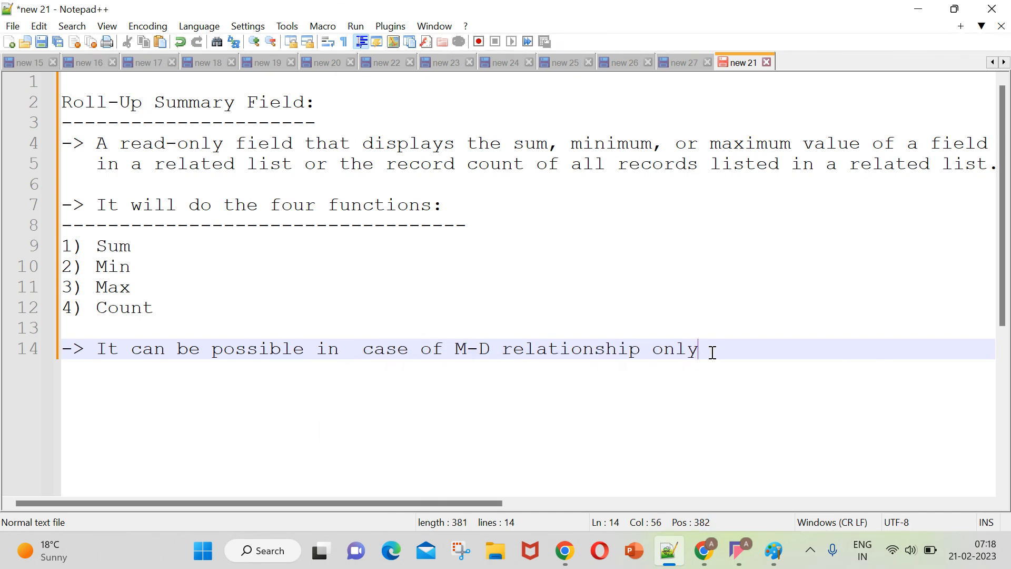
pyautogui.write('. we can')
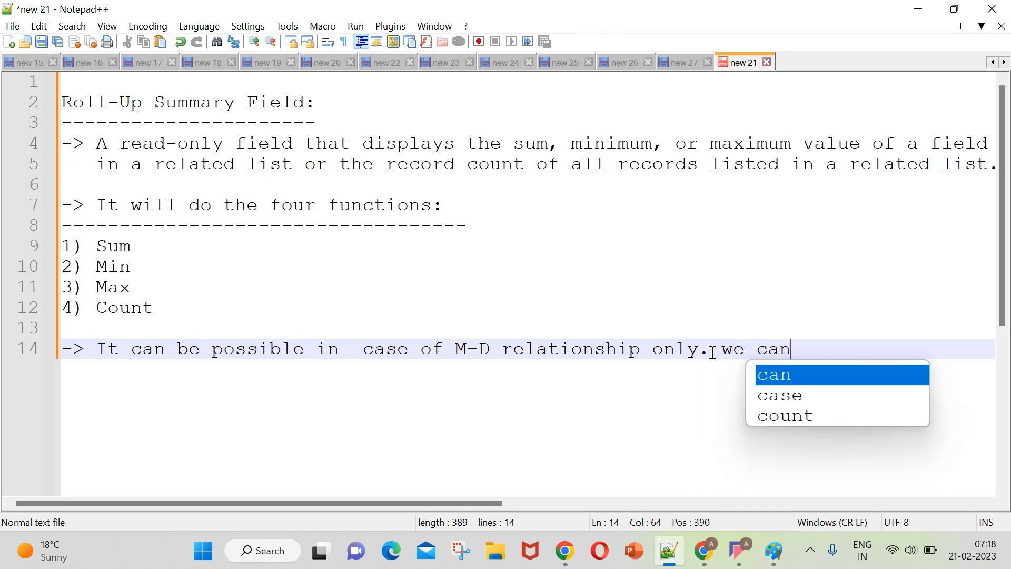
pyautogui.write("'t p")
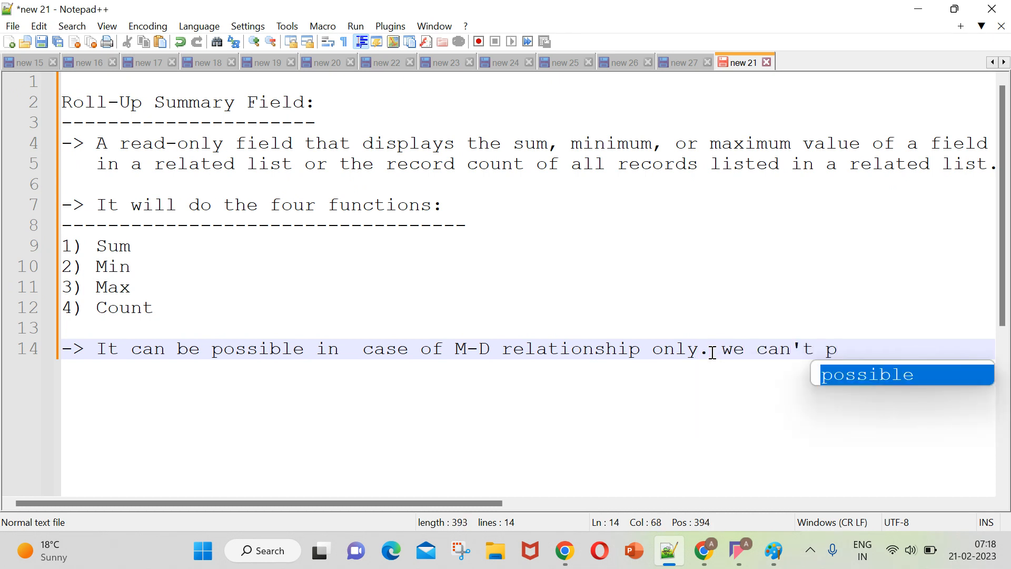
pyautogui.write('erform ')
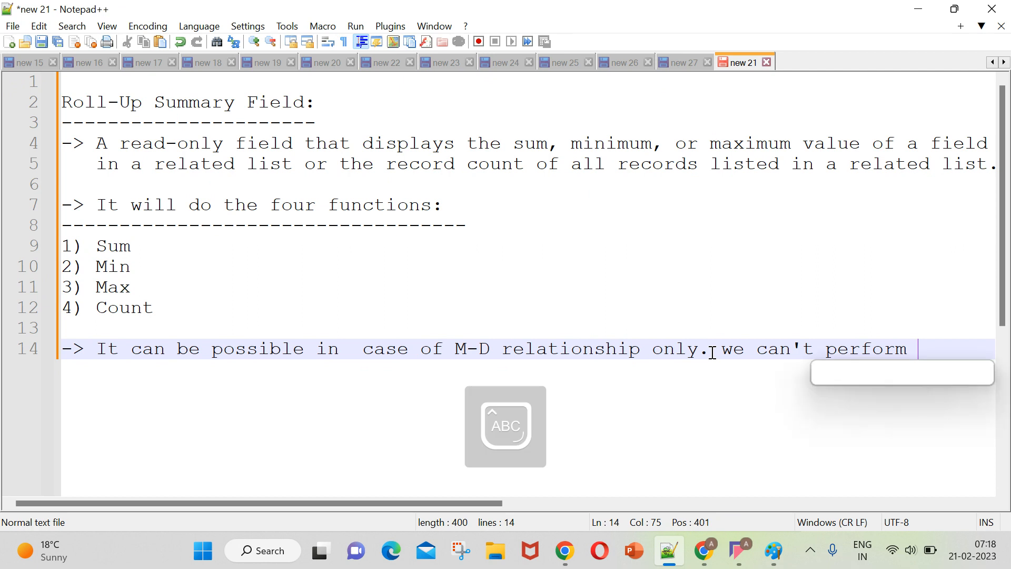
pyautogui.write('Roll-u')
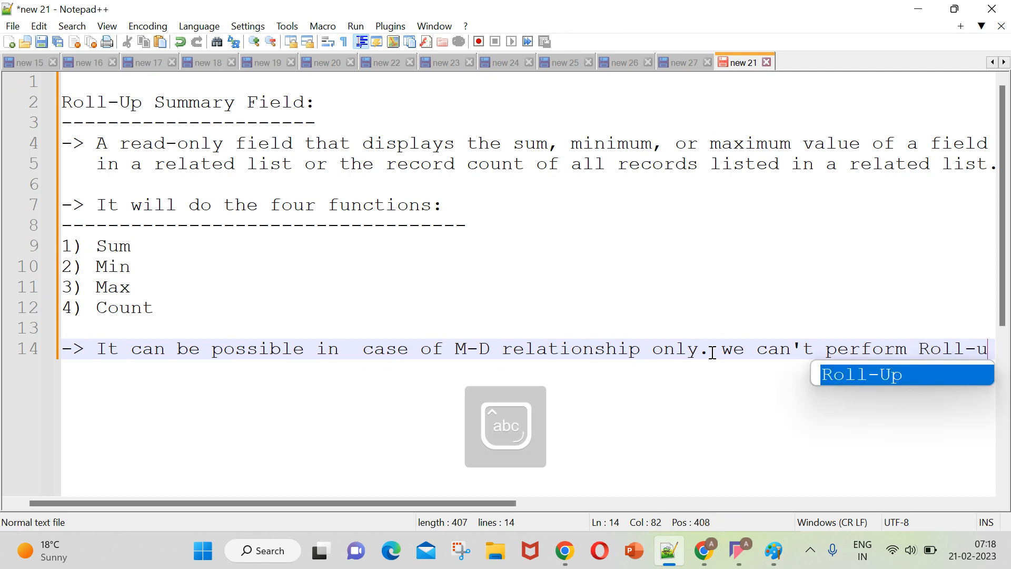
pyautogui.write('p on')
pyautogui.press('Return')
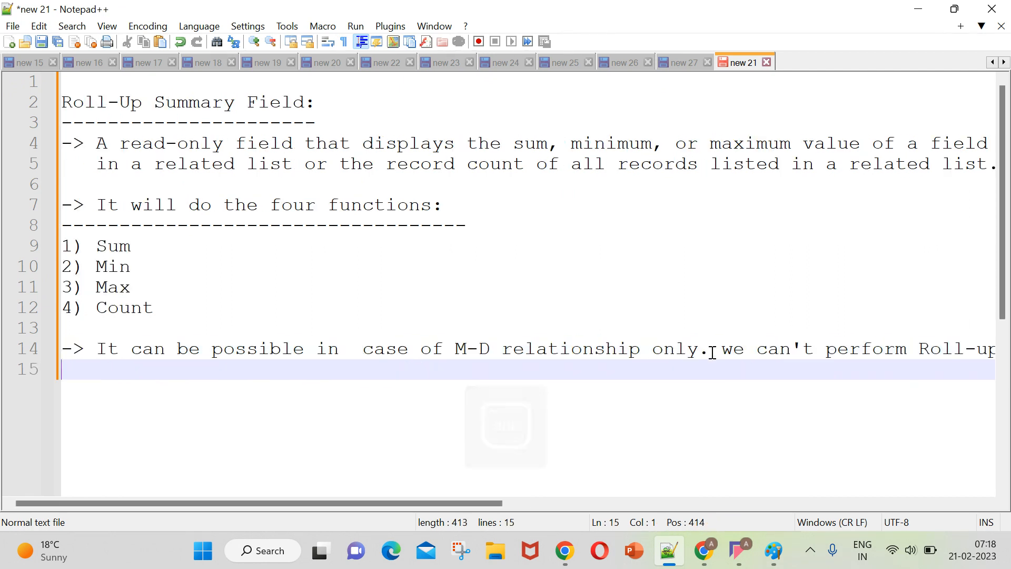
# Finish the sentence on line 15 with the indented text "Look Up Relationship." and add an empty line beneath it.
pyautogui.write('Loom')
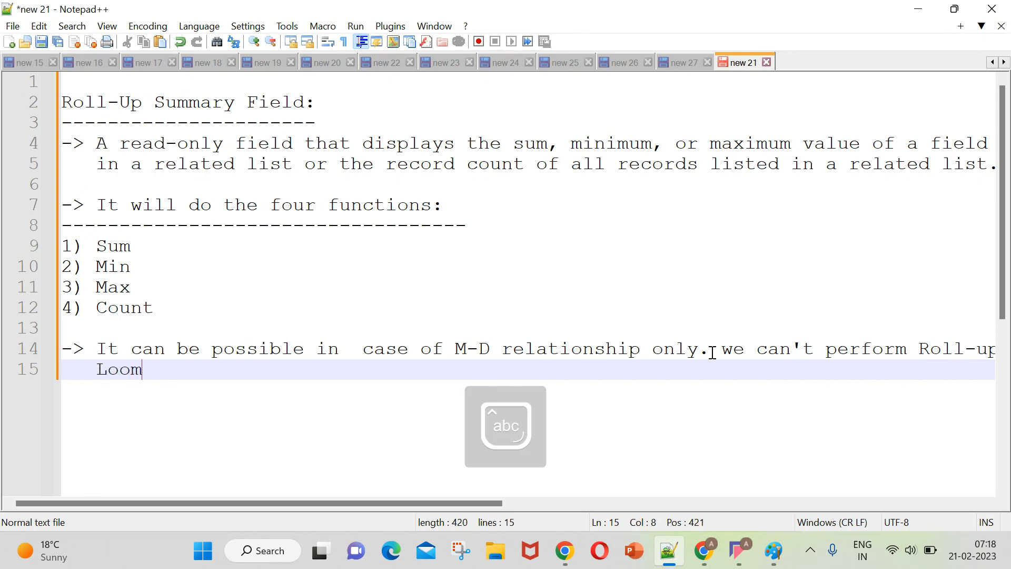
pyautogui.press('BackSpace')
pyautogui.write('k Up Rel')
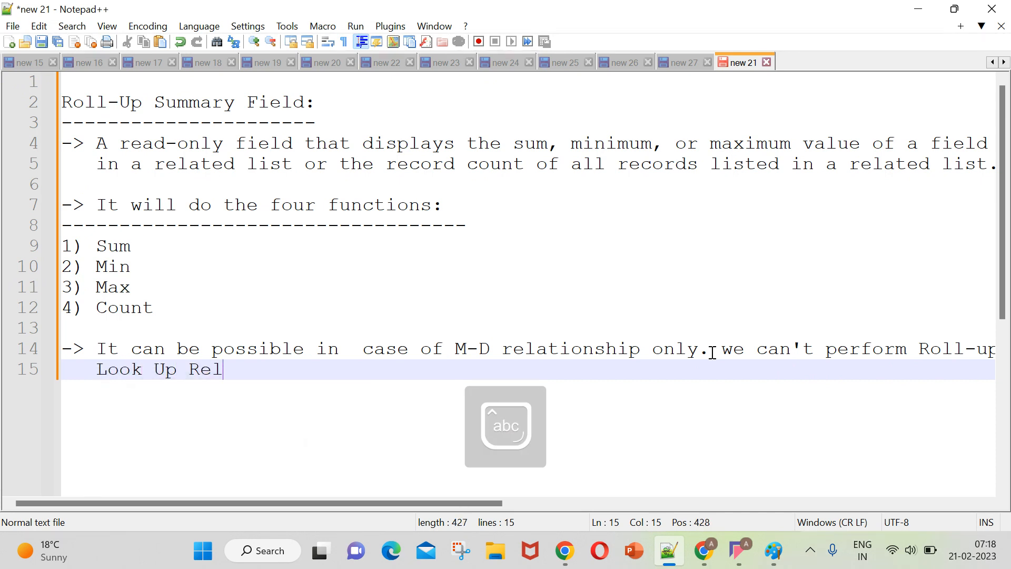
pyautogui.write('ationship.')
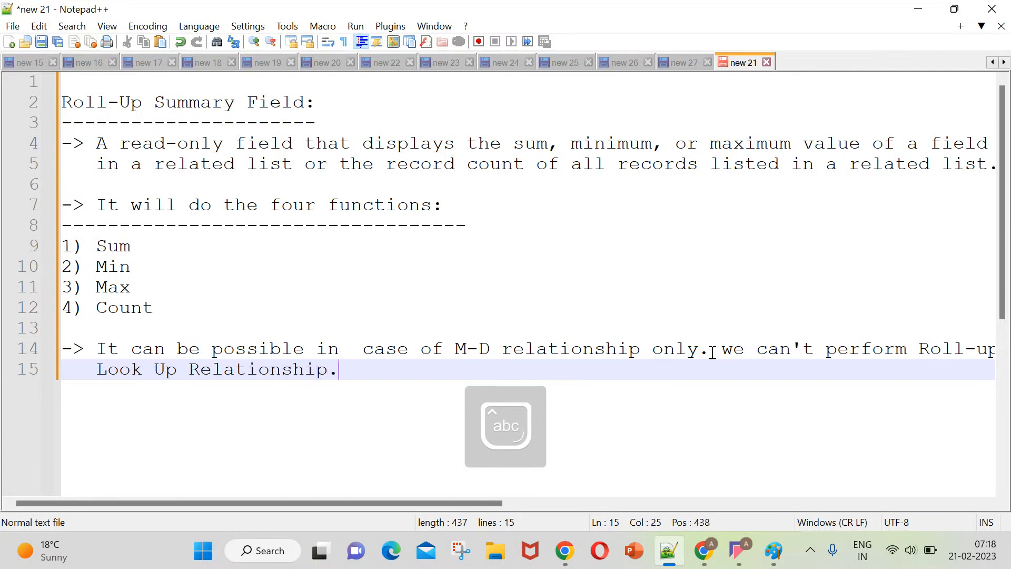
pyautogui.press('Return')
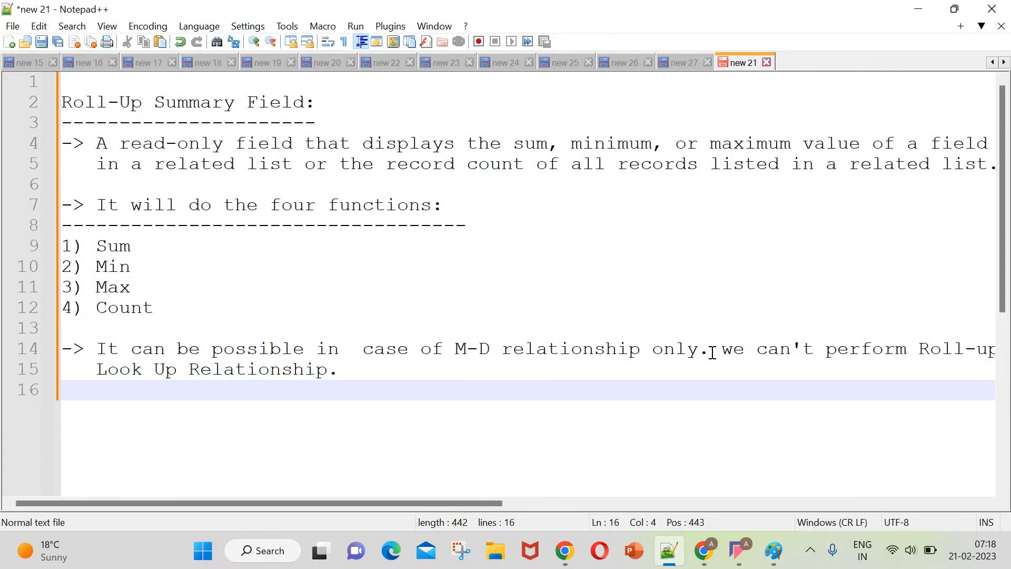
pyautogui.press('Left')
pyautogui.press('Left')
pyautogui.press('Left')
# Switch to Salesforce in Chrome, search the Object Manager for "hirring" and open the Hirring Manager object.
pyautogui.click(695, 565)
pyautogui.scroll(-1, 158, 316)
pyautogui.scroll(1, 116, 305)
pyautogui.click(105, 271)
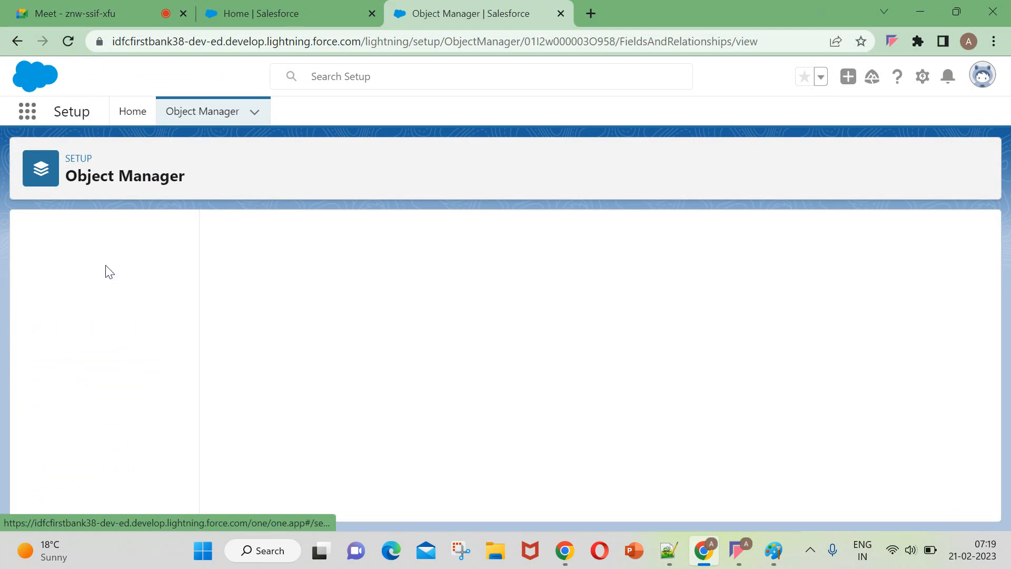
pyautogui.click(238, 122)
pyautogui.click(757, 162)
pyautogui.write('hirring')
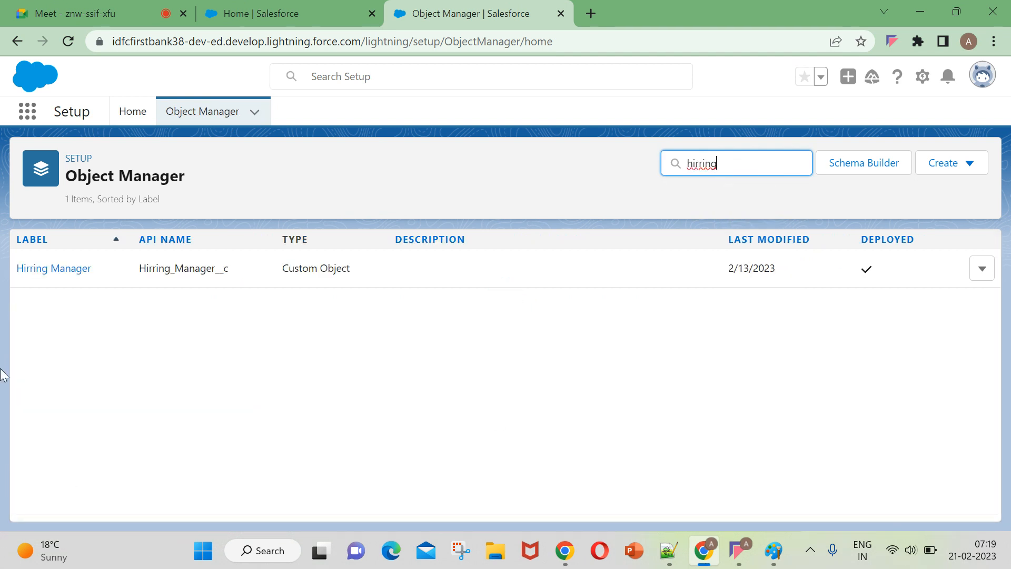
pyautogui.click(65, 275)
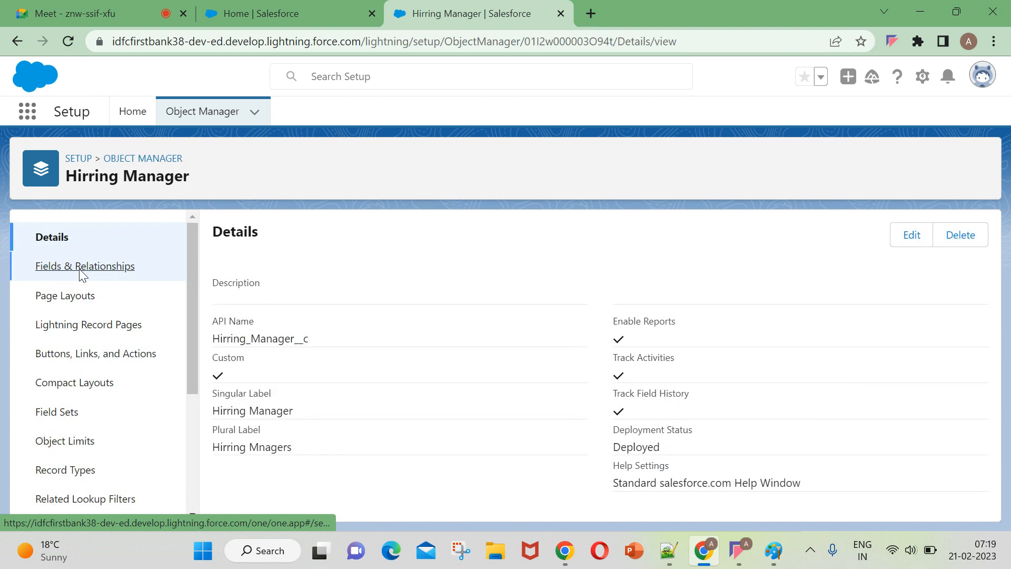
# Start a new field in Hirring Manager's Fields & Relationships and examine the Roll-Up Summary data type option.
pyautogui.click(77, 267)
pyautogui.click(661, 236)
pyautogui.scroll(-3, 487, 361)
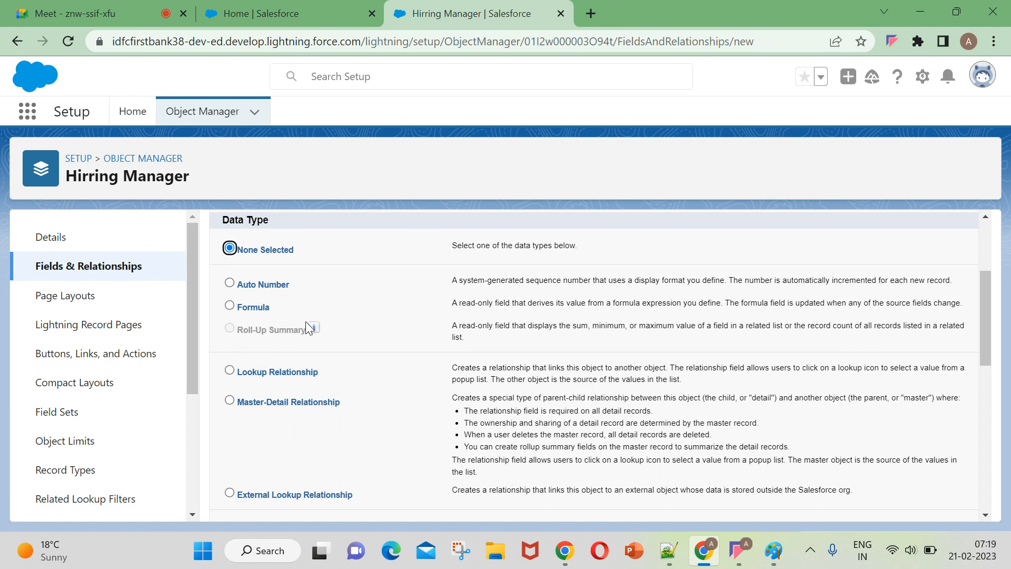
pyautogui.moveTo(312, 324)
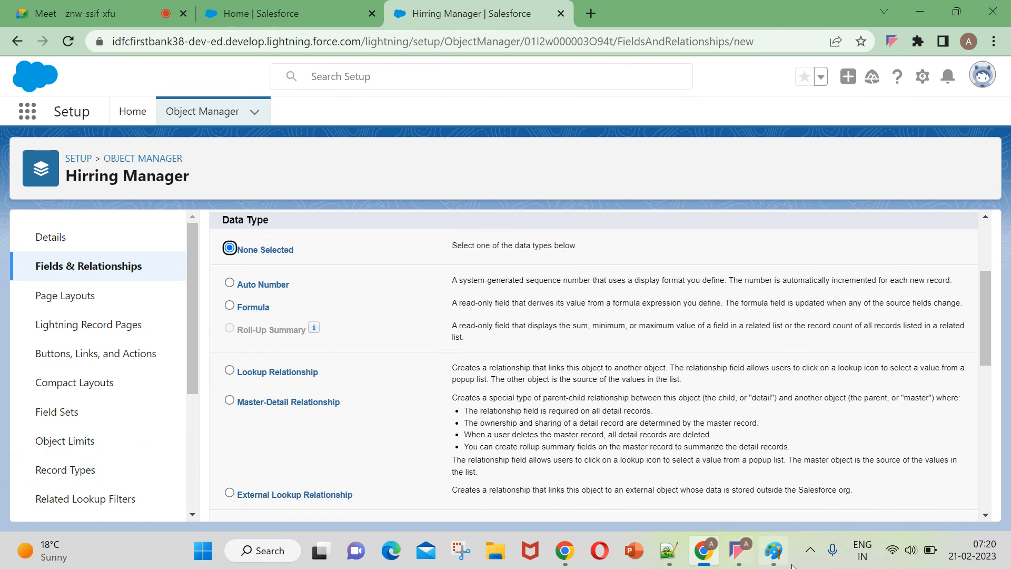
# Review the look-up diagram in Paint and the Master - Detail Relationship notes in the "new 27" file in Notepad++.
pyautogui.click(775, 553)
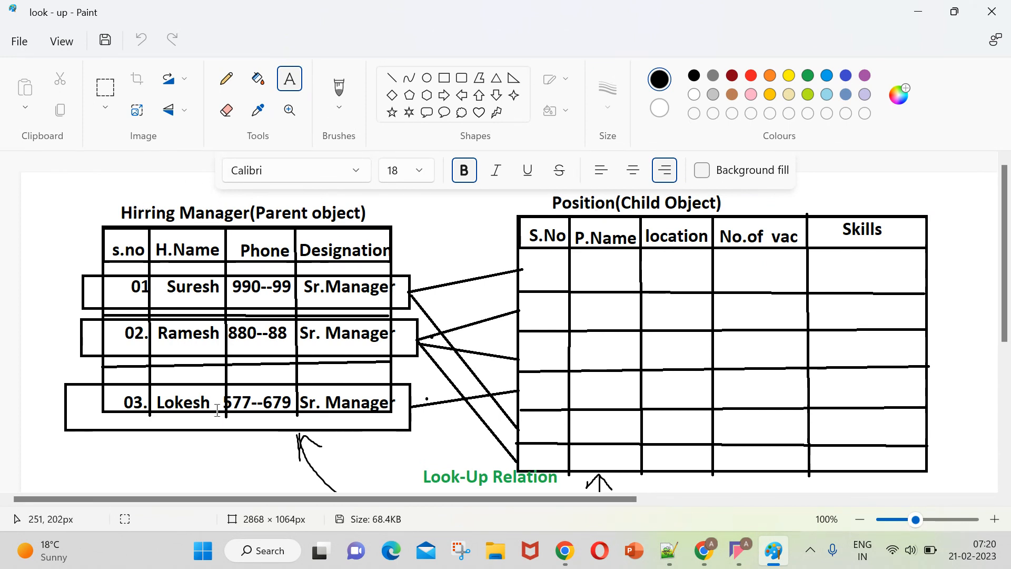
pyautogui.click(705, 551)
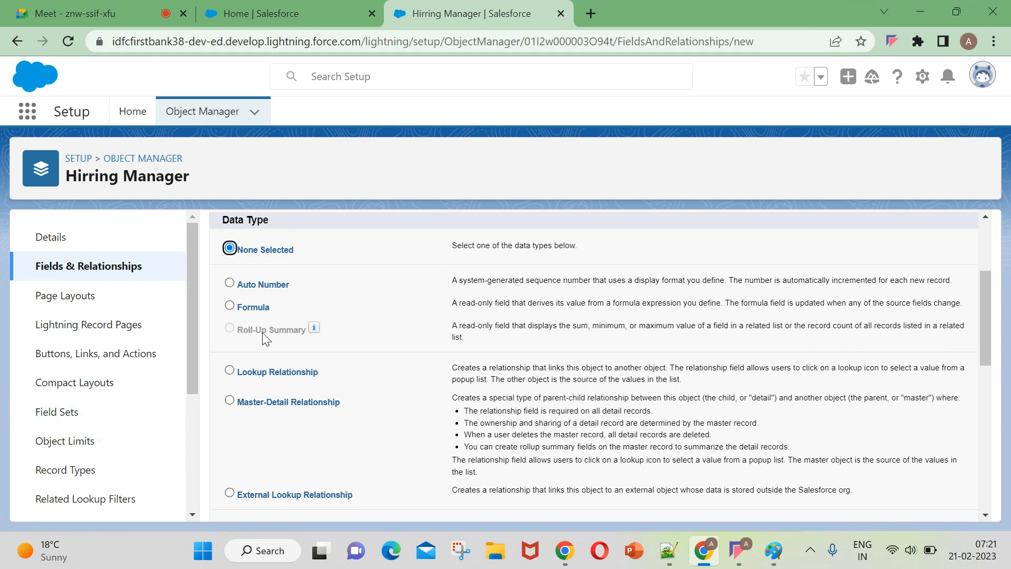
pyautogui.click(669, 552)
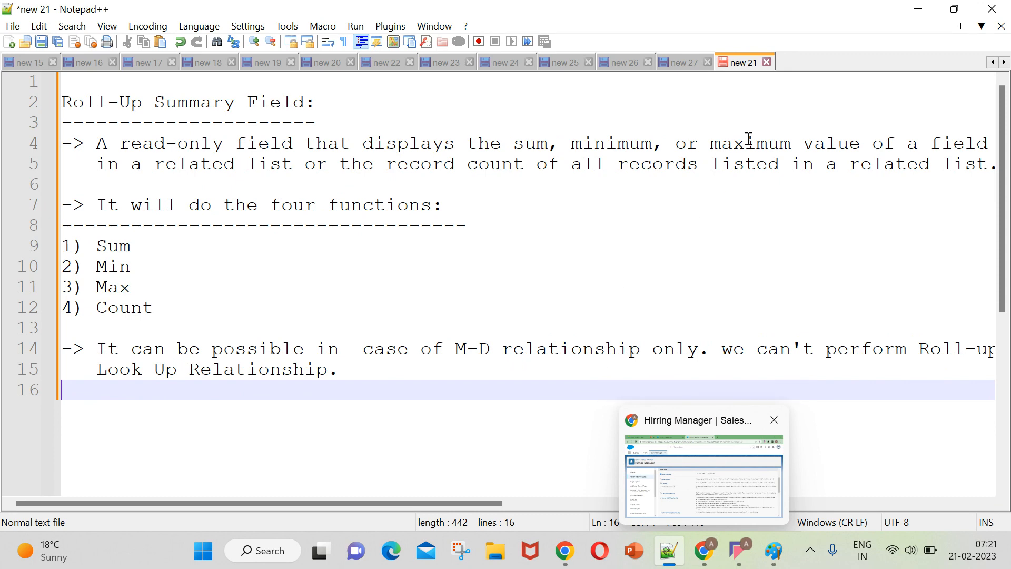
pyautogui.click(681, 66)
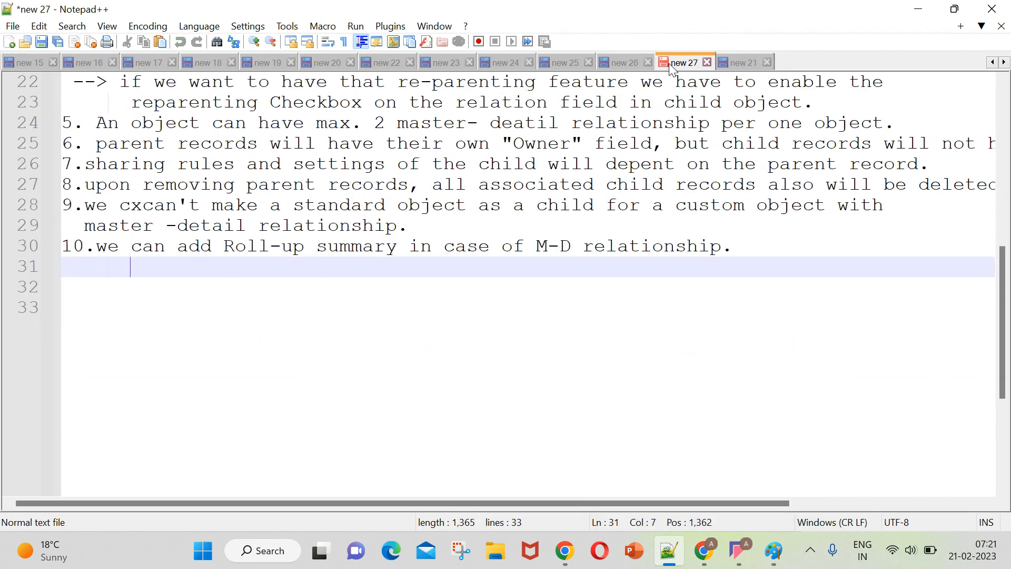
pyautogui.scroll(5, 573, 258)
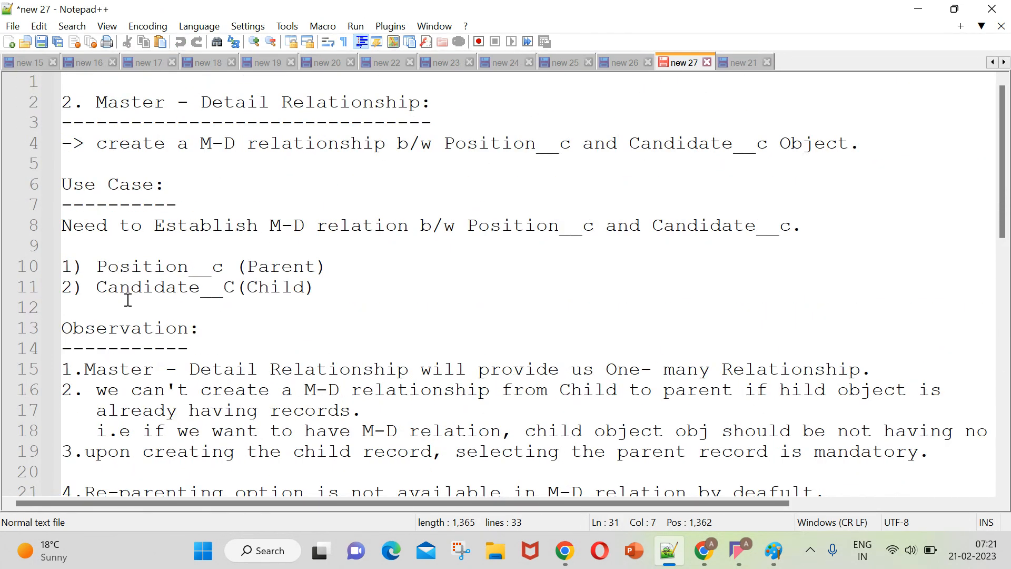
# Switch to Salesforce in Chrome, search the Object Manager for "positi" and open the Position object.
pyautogui.click(690, 551)
pyautogui.click(129, 265)
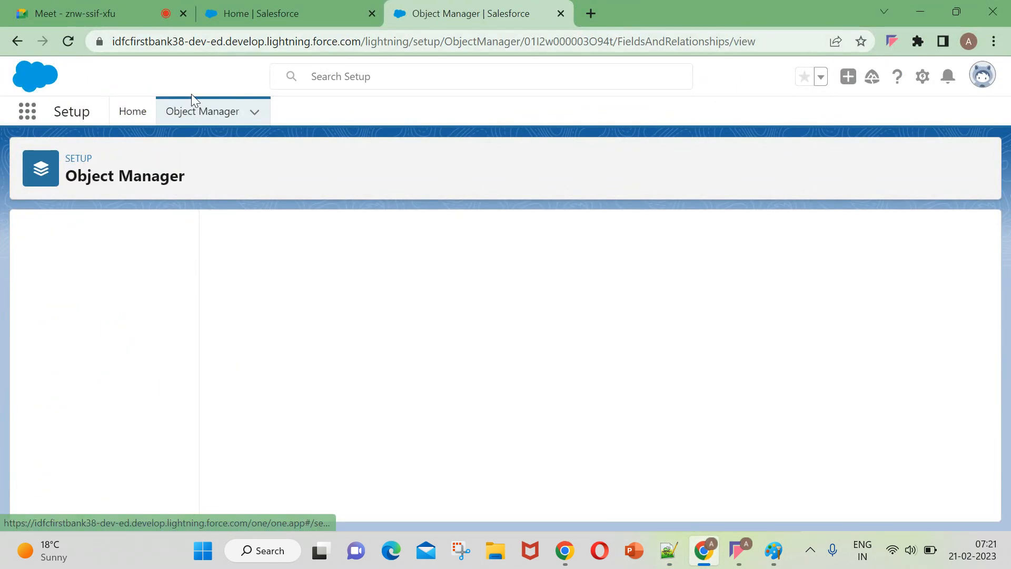
pyautogui.click(188, 115)
pyautogui.click(735, 163)
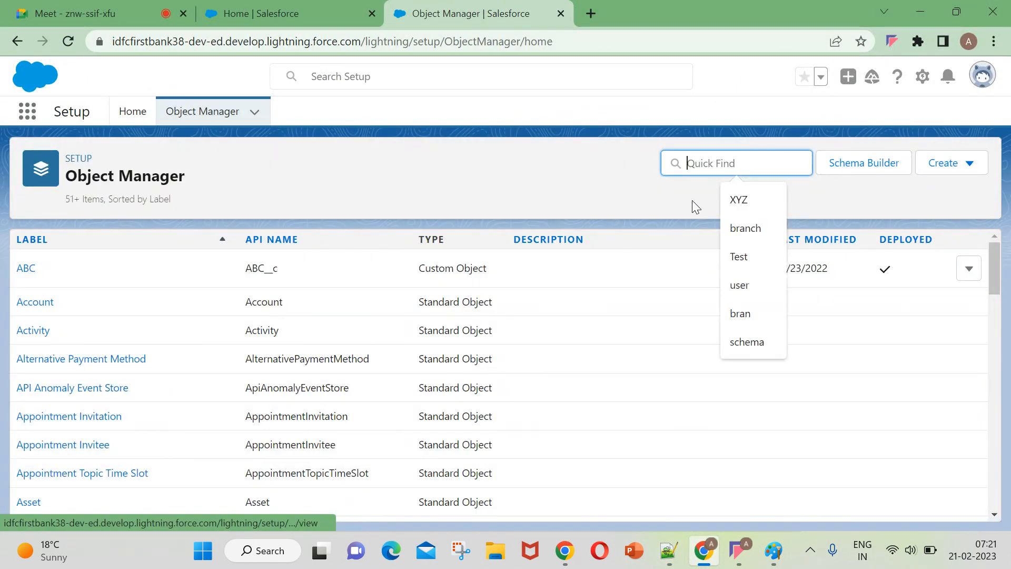
pyautogui.write('positi')
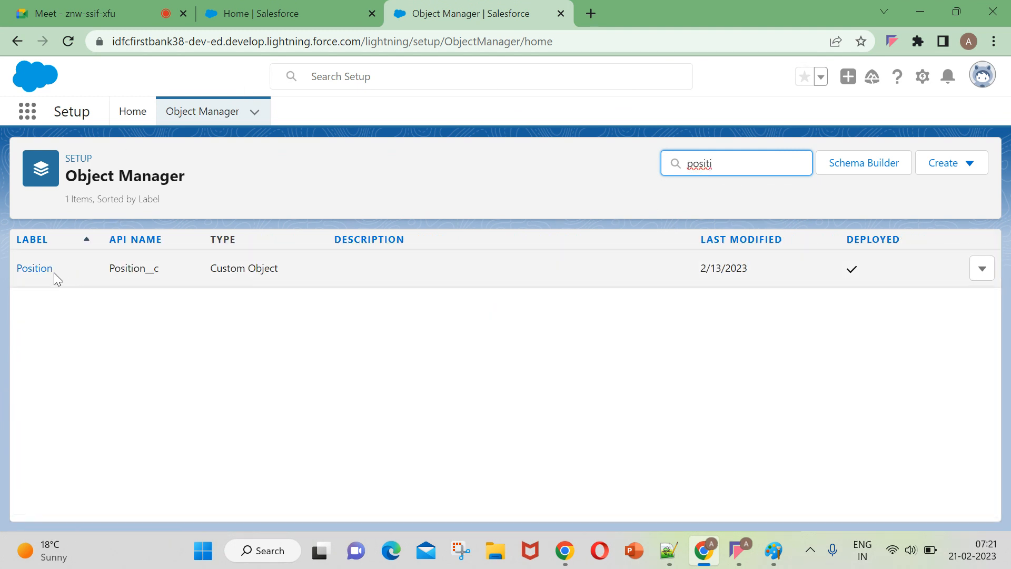
pyautogui.click(35, 270)
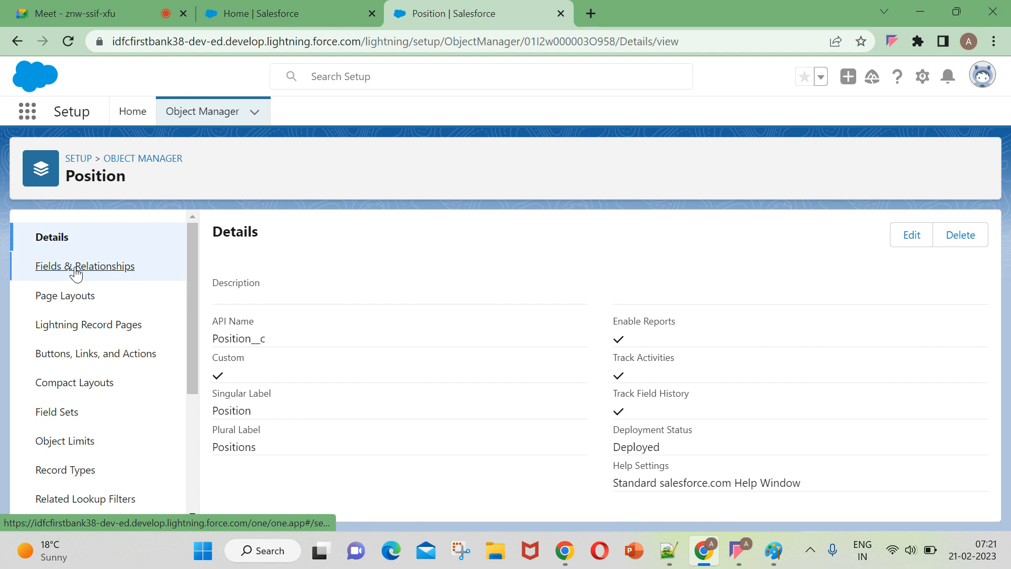
# Start a new field in Position's Fields & Relationships, choose the Roll-Up Summary data type and proceed to the field details.
pyautogui.click(74, 270)
pyautogui.click(654, 236)
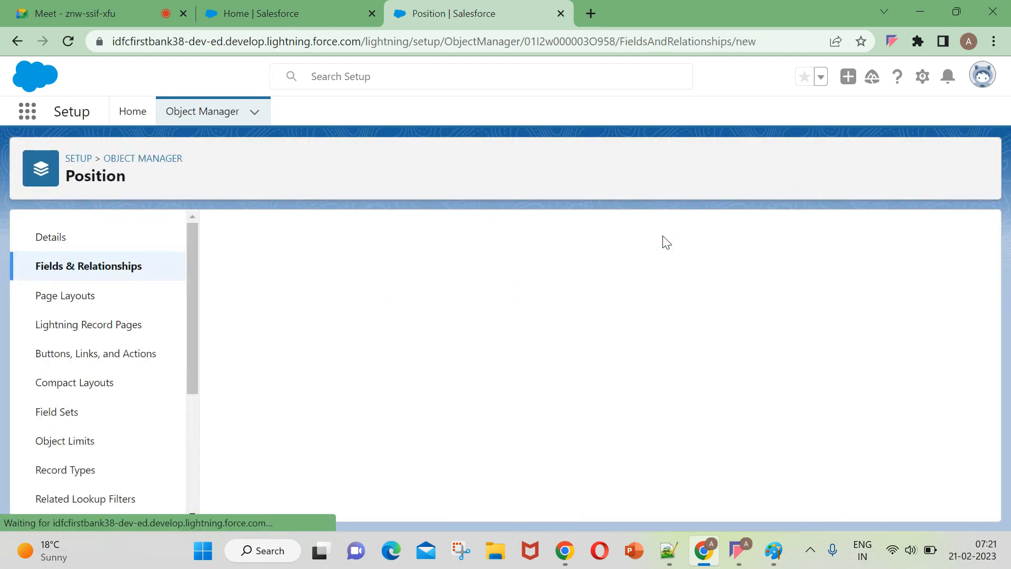
pyautogui.scroll(-1, 342, 416)
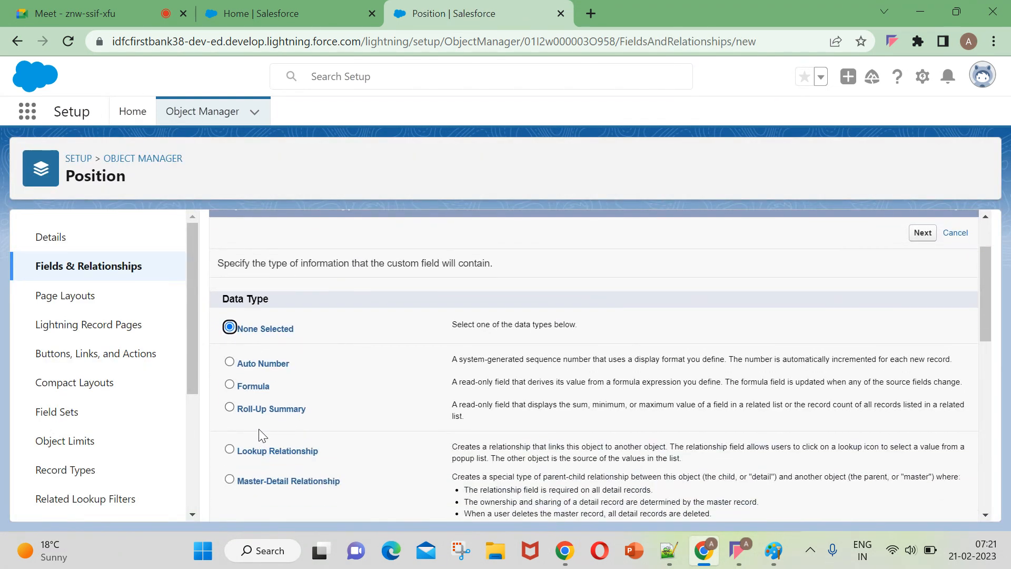
pyautogui.click(231, 409)
pyautogui.moveTo(136, 177); pyautogui.dragTo(68, 178)
pyautogui.click(174, 194)
pyautogui.scroll(-1, 403, 286)
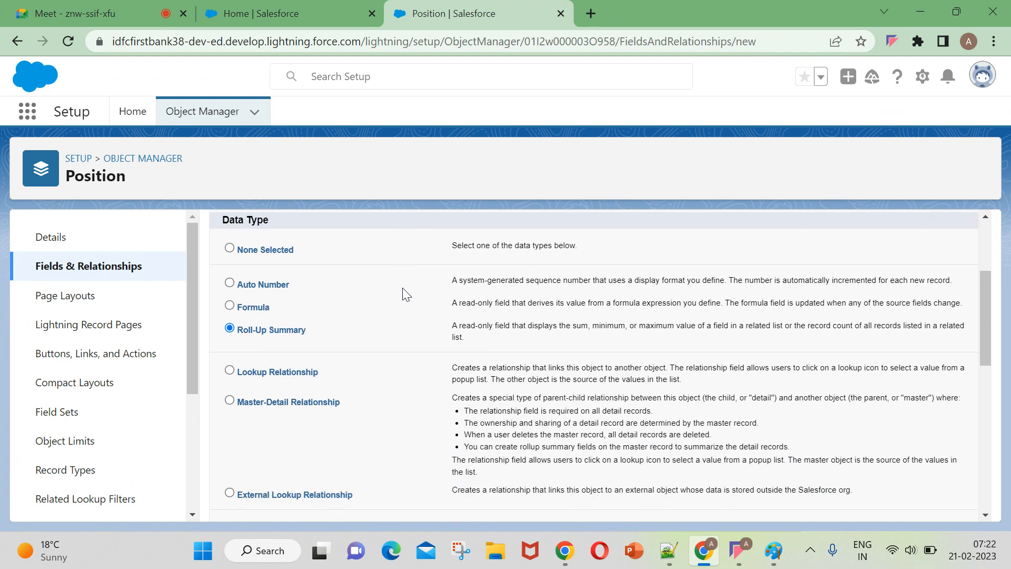
pyautogui.scroll(3, 403, 287)
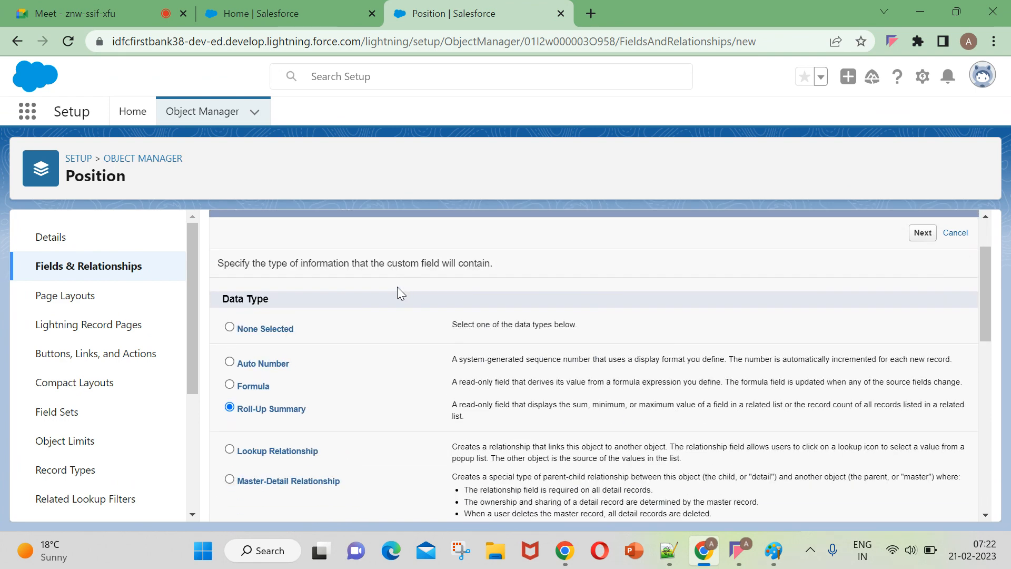
pyautogui.scroll(-4, 684, 343)
pyautogui.scroll(4, 737, 316)
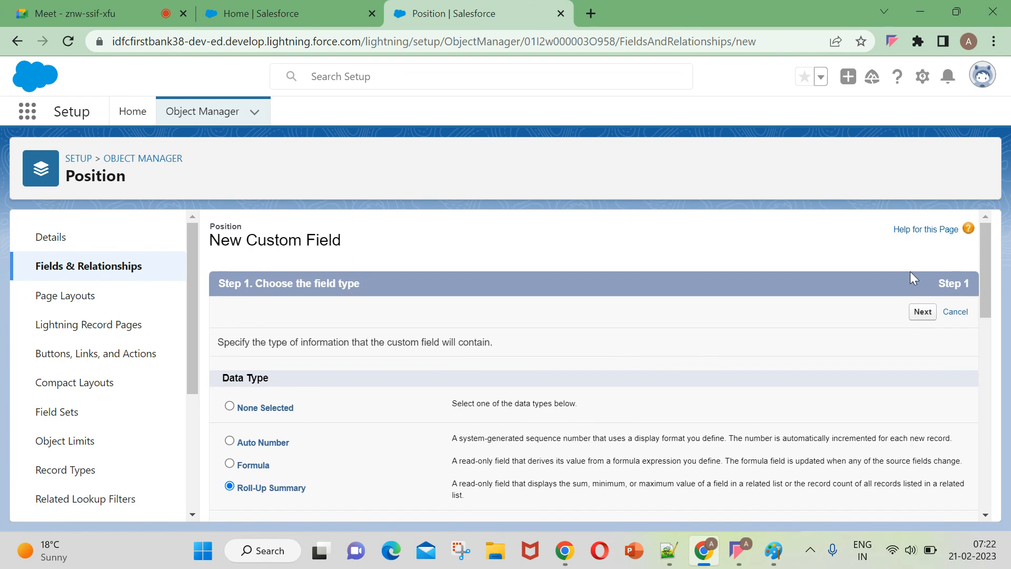
pyautogui.click(921, 318)
pyautogui.scroll(-1, 733, 357)
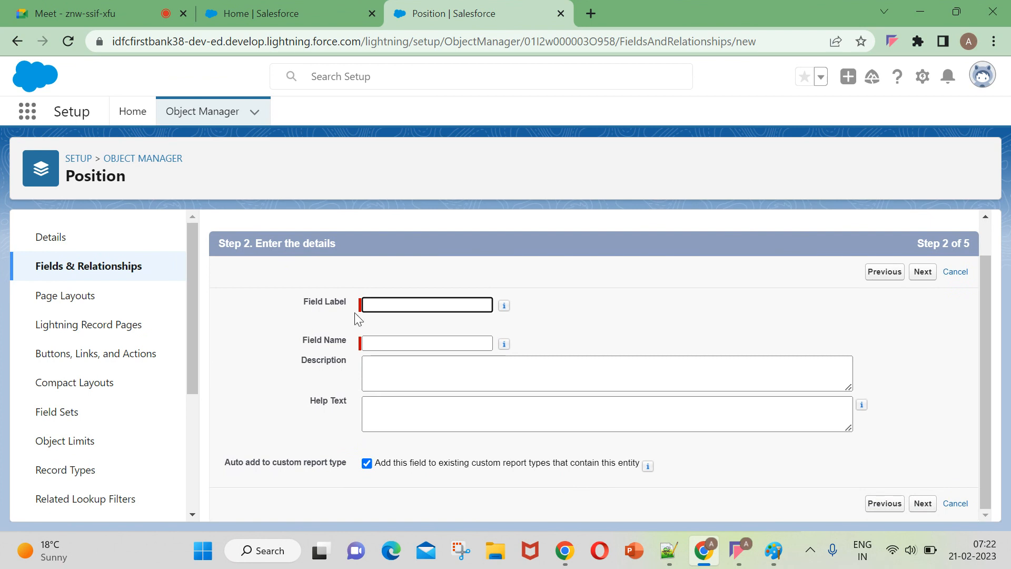
pyautogui.click(402, 306)
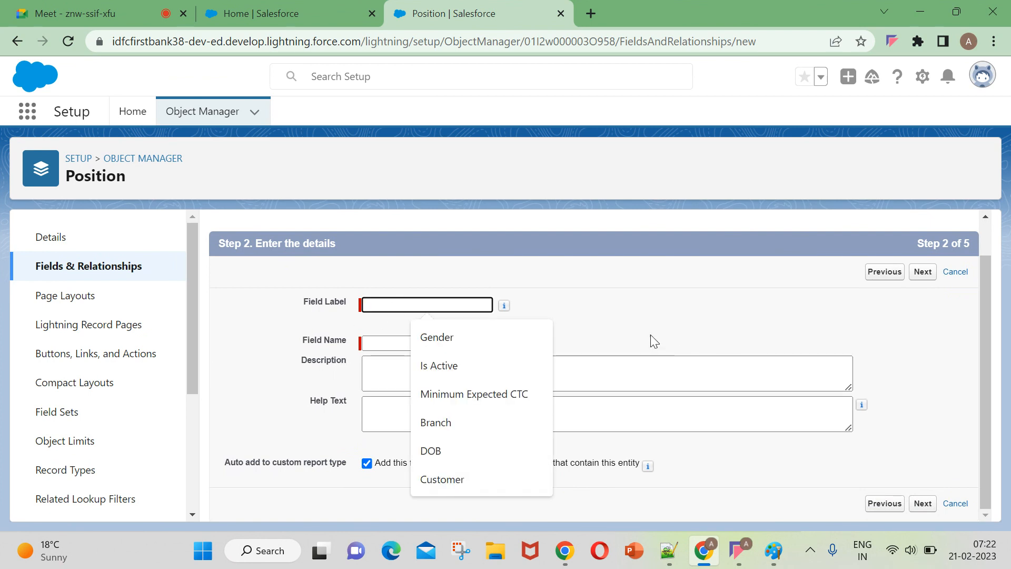
pyautogui.click(663, 300)
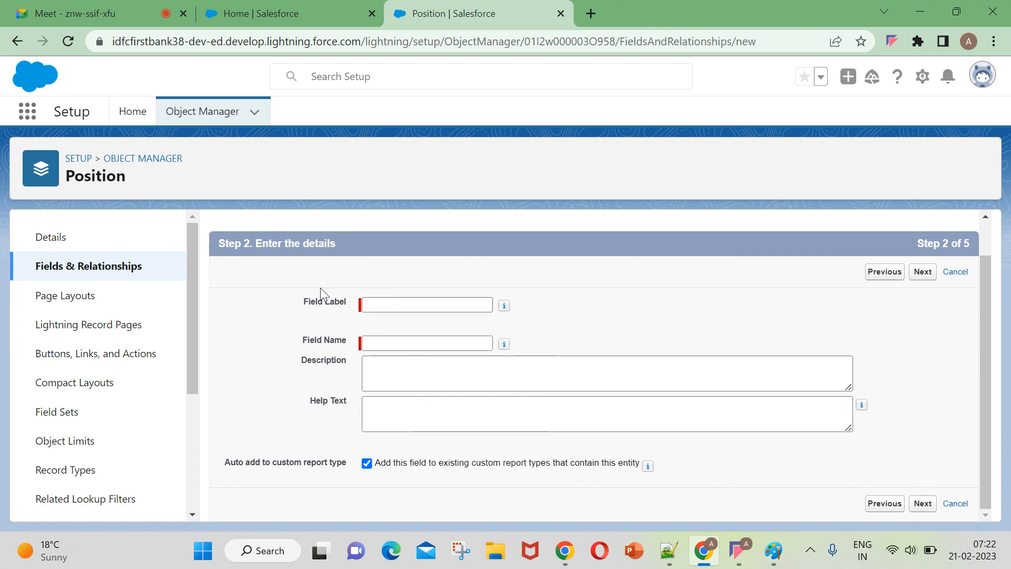
pyautogui.click(388, 301)
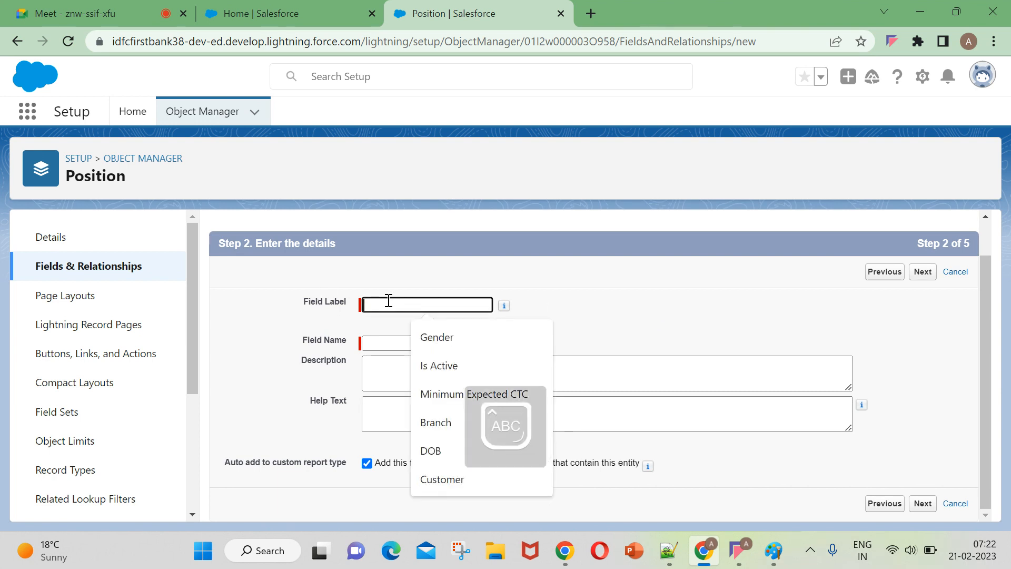
pyautogui.write('Total')
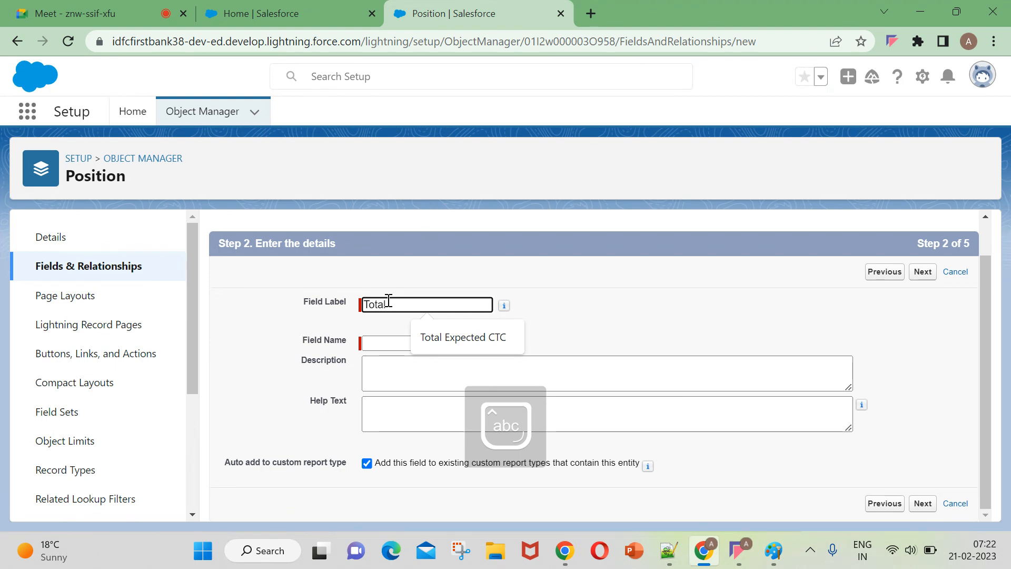
pyautogui.press('BackSpace')
pyautogui.press('BackSpace')
pyautogui.press('BackSpace')
pyautogui.press('BackSpace')
pyautogui.press('BackSpace')
# Label the field "Count of Child records", fill in the matching field name Count_of_Child_records and continue to the summary calculation.
pyautogui.write('C')
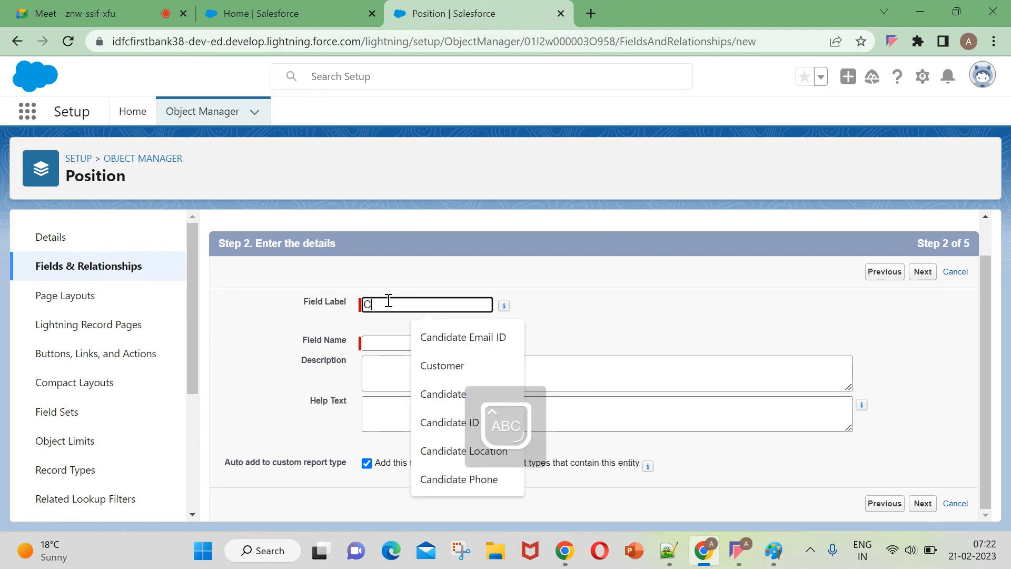
pyautogui.press('BackSpace')
pyautogui.write('Chil')
pyautogui.press('BackSpace')
pyautogui.press('BackSpace')
pyautogui.press('BackSpace')
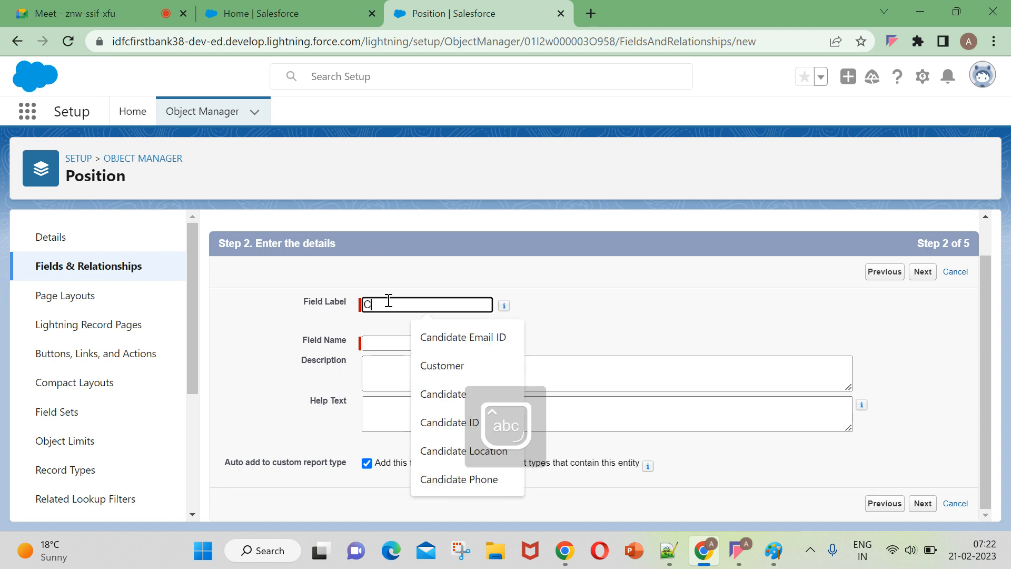
pyautogui.write('ount of C')
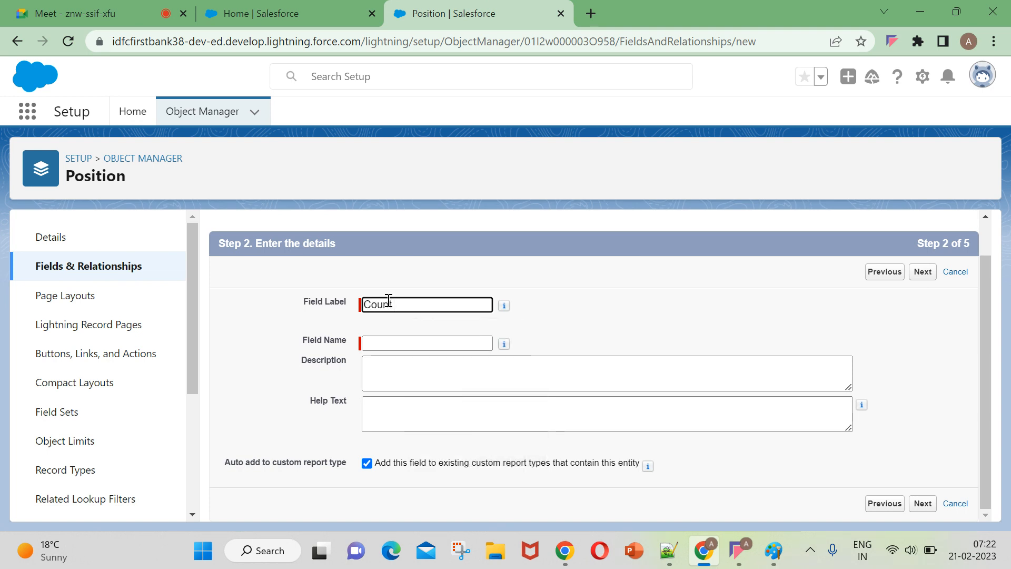
pyautogui.write('Hi')
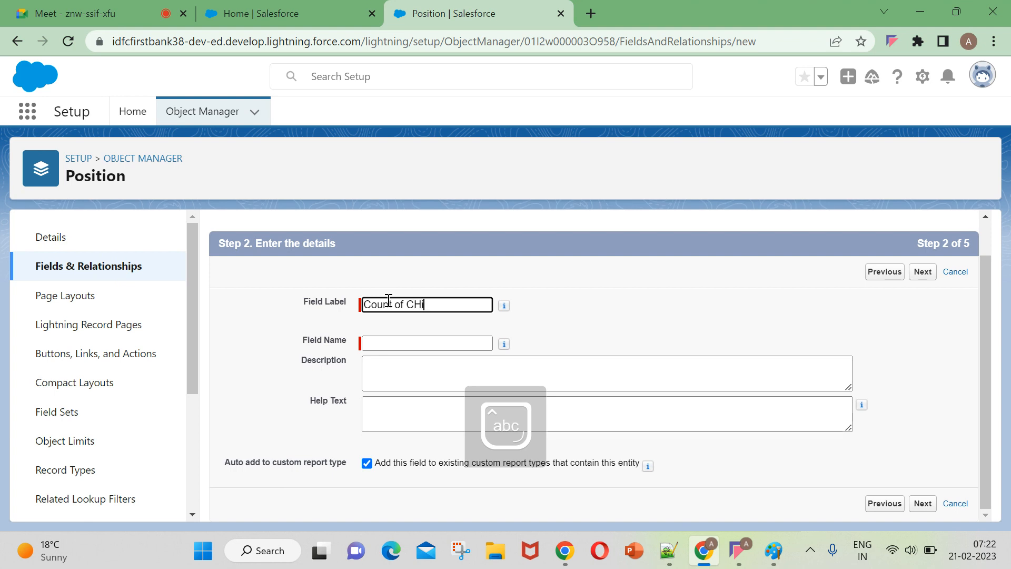
pyautogui.press('BackSpace')
pyautogui.write('hild records')
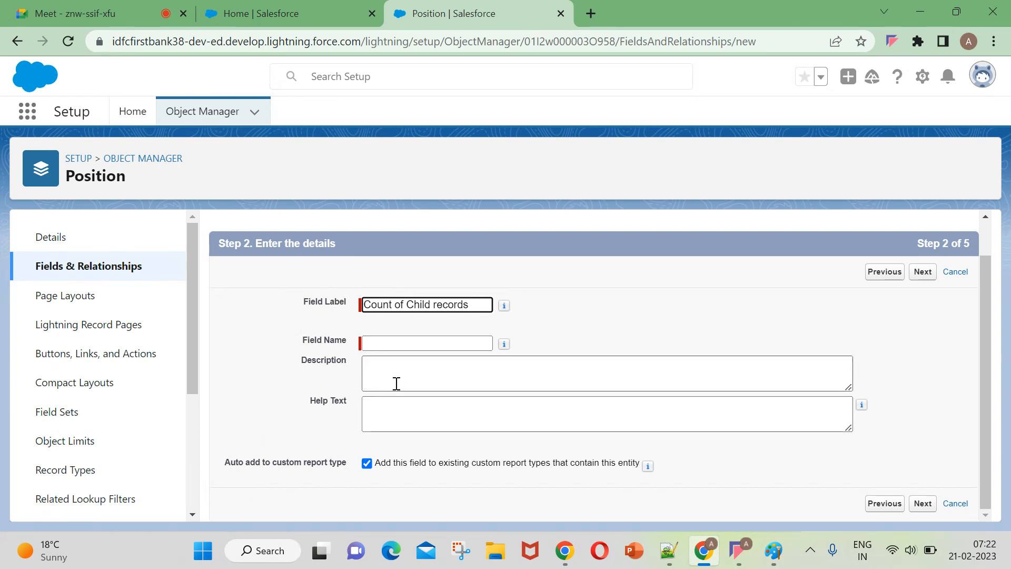
pyautogui.click(418, 343)
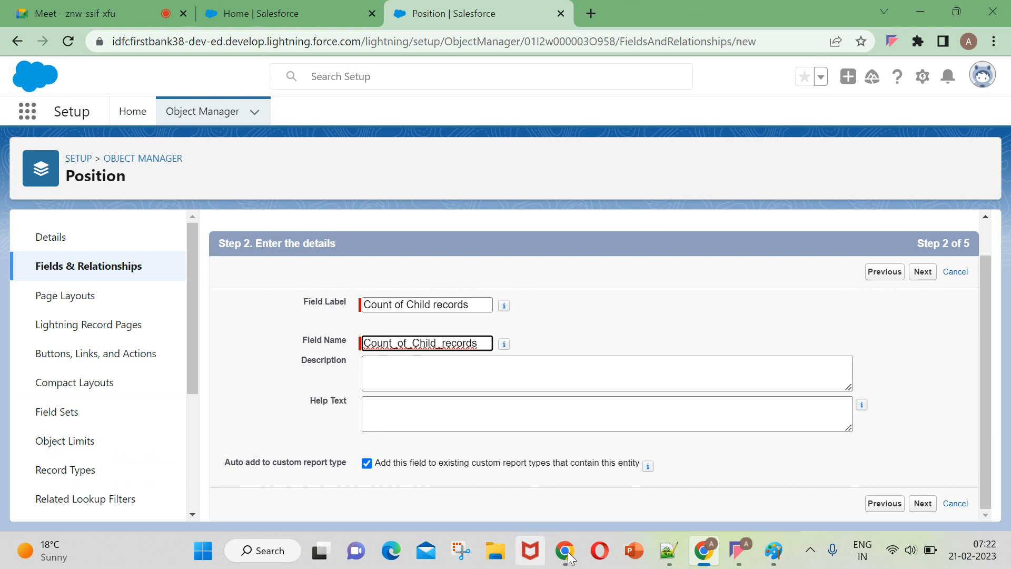
pyautogui.click(930, 506)
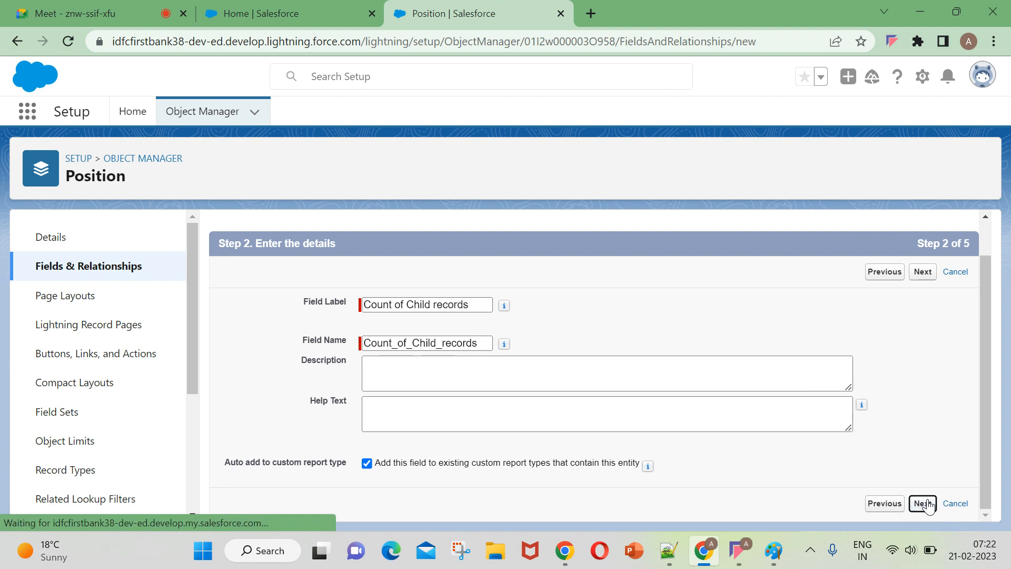
# Review the summary calculation options and set the summarized object to Candidates.
pyautogui.scroll(-2, 561, 438)
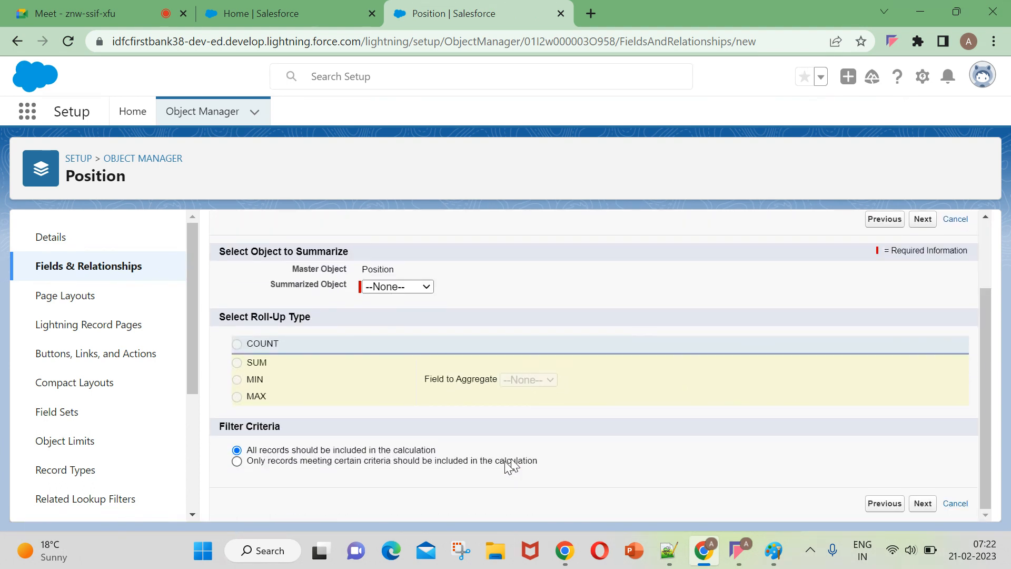
pyautogui.scroll(2, 442, 316)
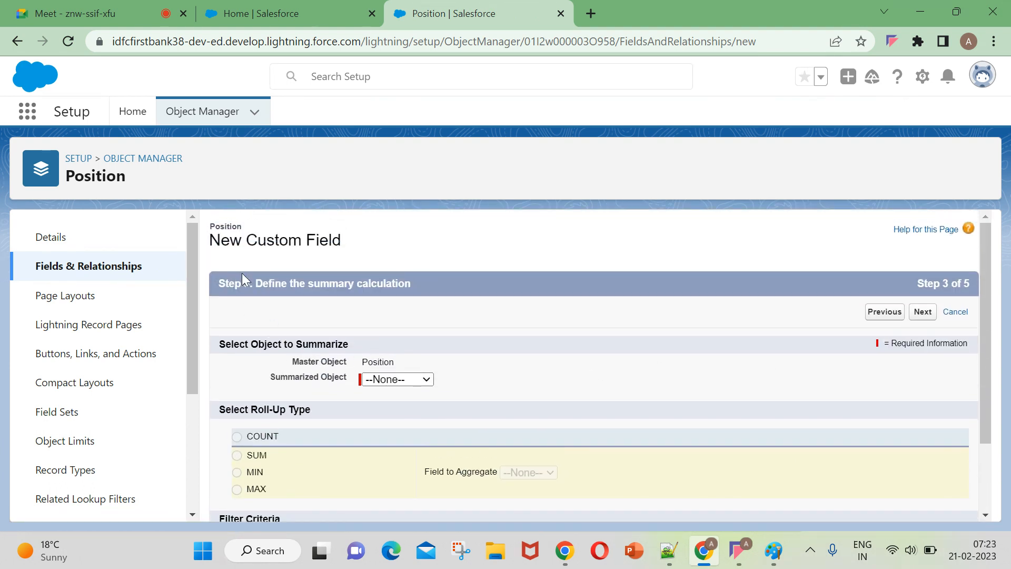
pyautogui.scroll(-2, 396, 318)
pyautogui.scroll(2, 302, 331)
pyautogui.scroll(-2, 302, 332)
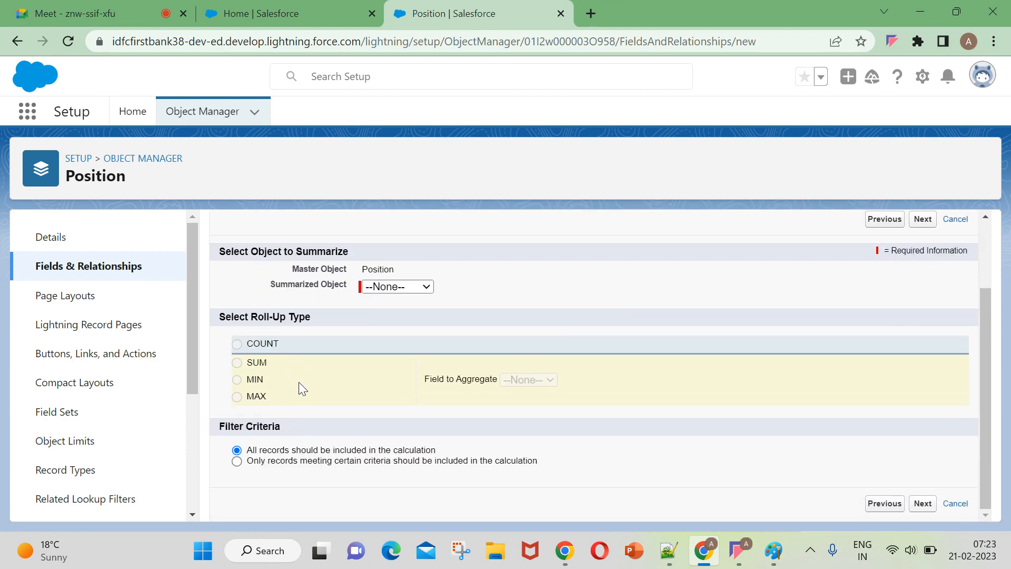
pyautogui.scroll(2, 317, 372)
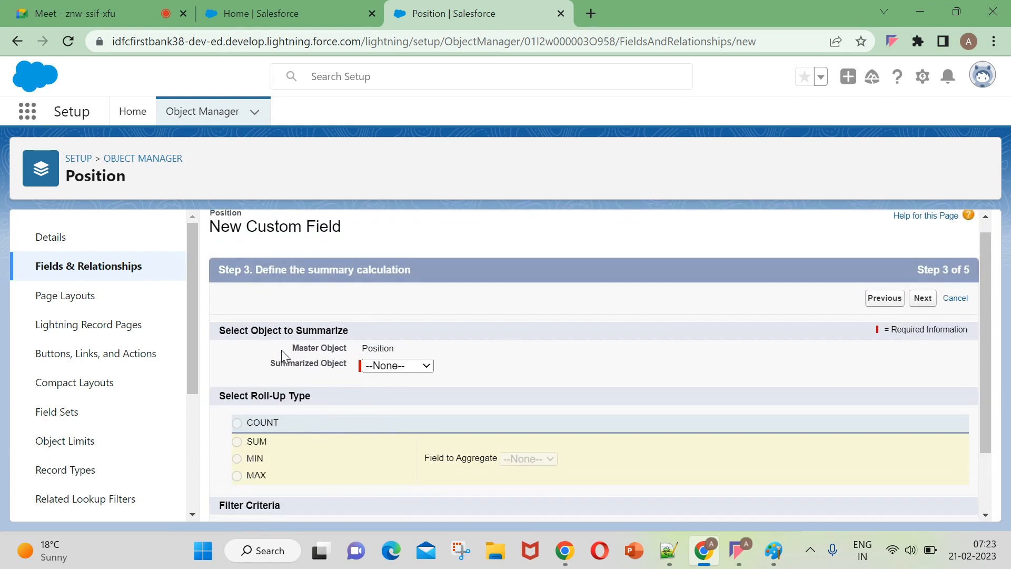
pyautogui.click(392, 365)
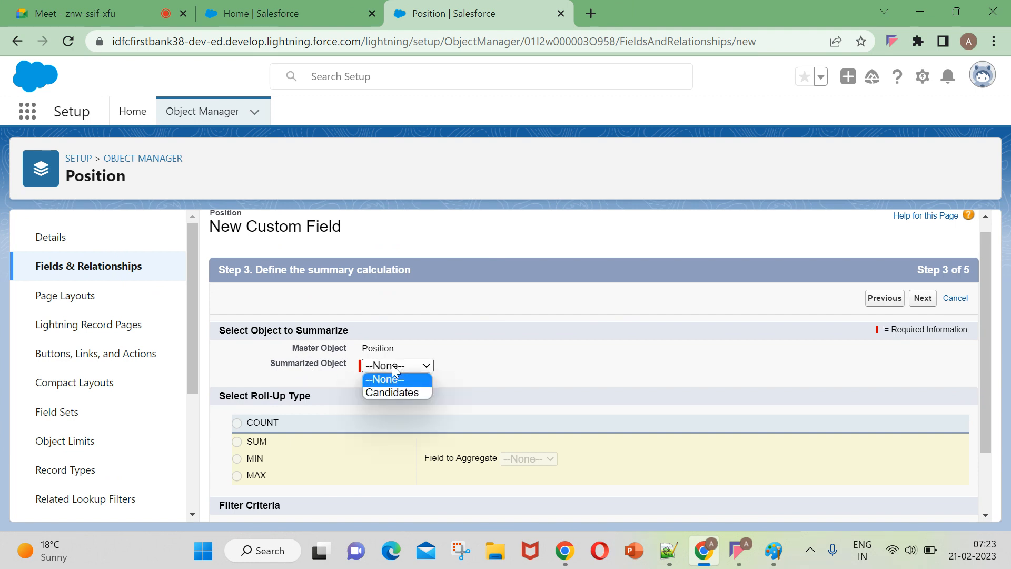
pyautogui.click(393, 394)
# Go through the SUM, MIN and MAX roll-up types and settle on COUNT for the calculation.
pyautogui.scroll(-2, 613, 360)
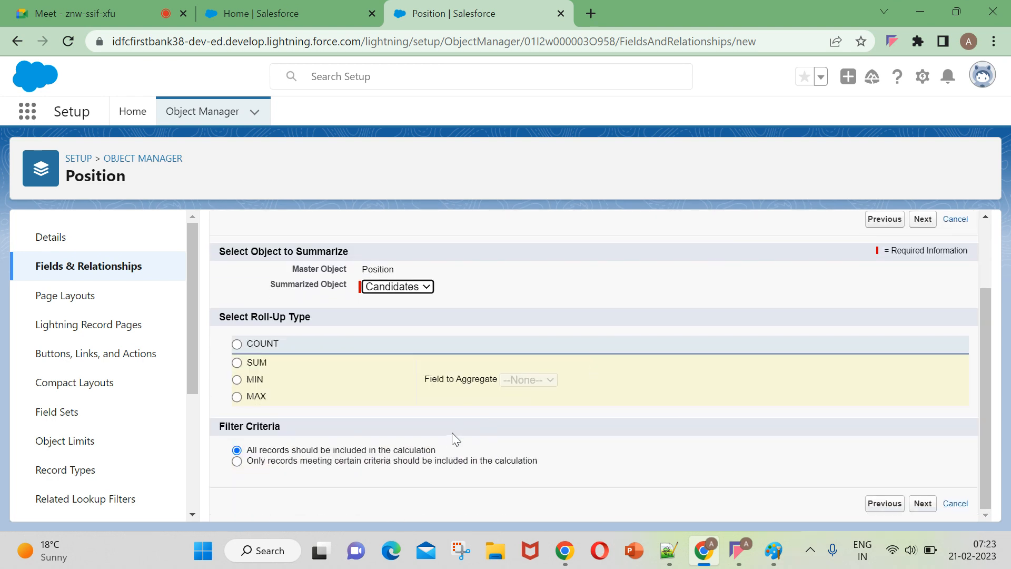
pyautogui.click(237, 344)
pyautogui.click(237, 363)
pyautogui.click(237, 380)
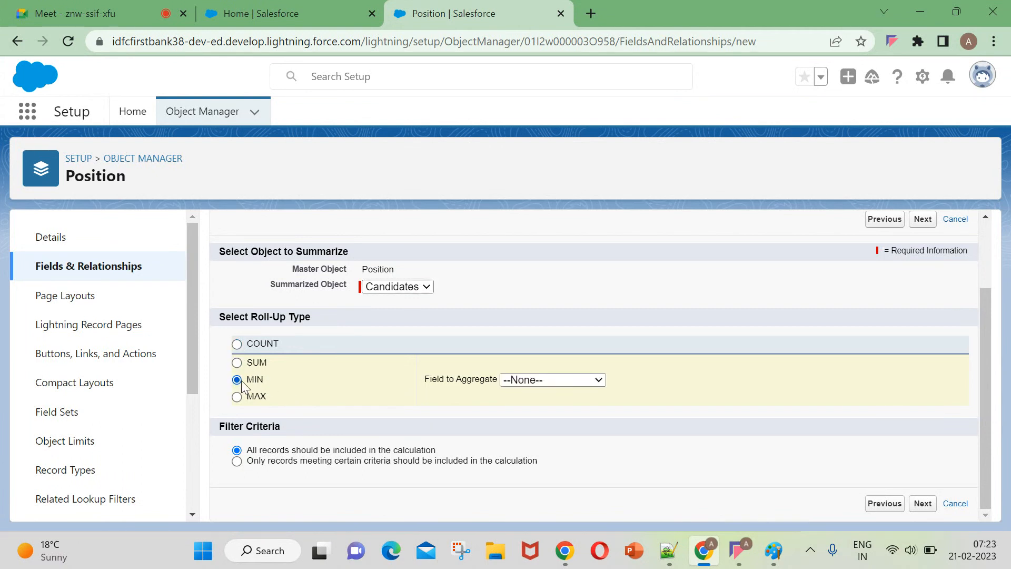
pyautogui.click(237, 397)
pyautogui.click(238, 345)
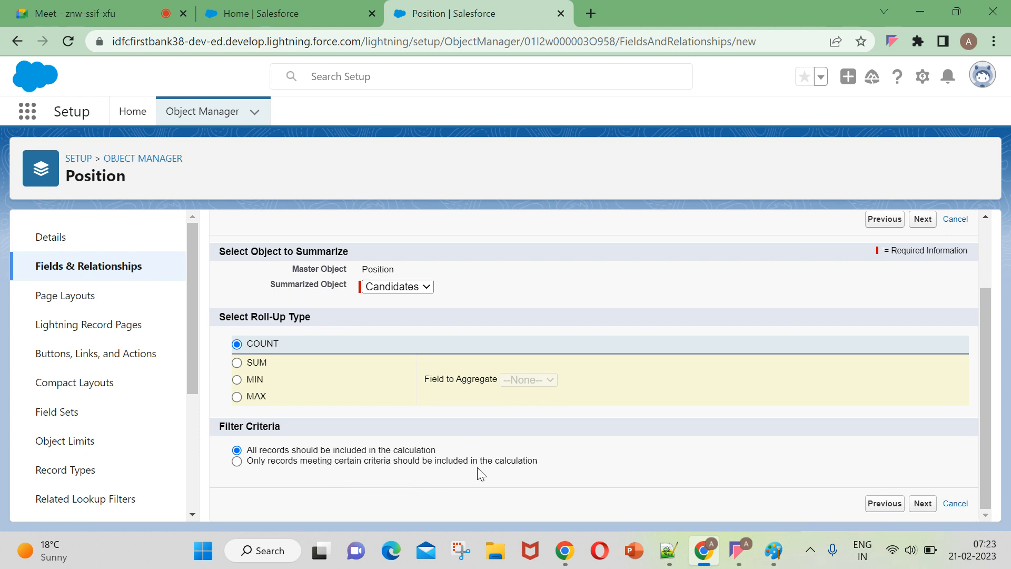
# Try limiting the calculation to records meeting certain criteria, view the available filter fields, and return to including all records.
pyautogui.click(237, 461)
pyautogui.scroll(-3, 413, 474)
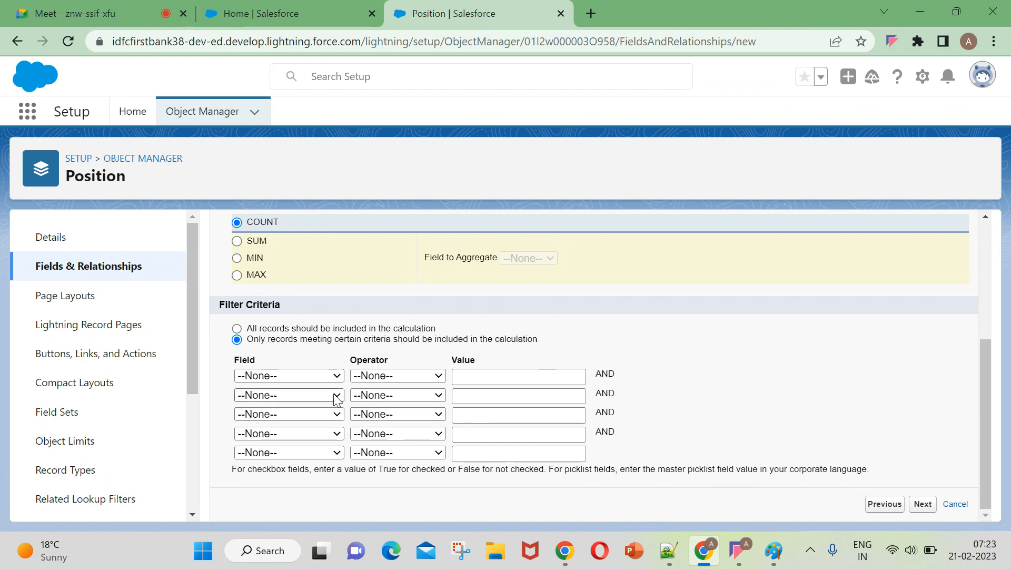
pyautogui.click(318, 376)
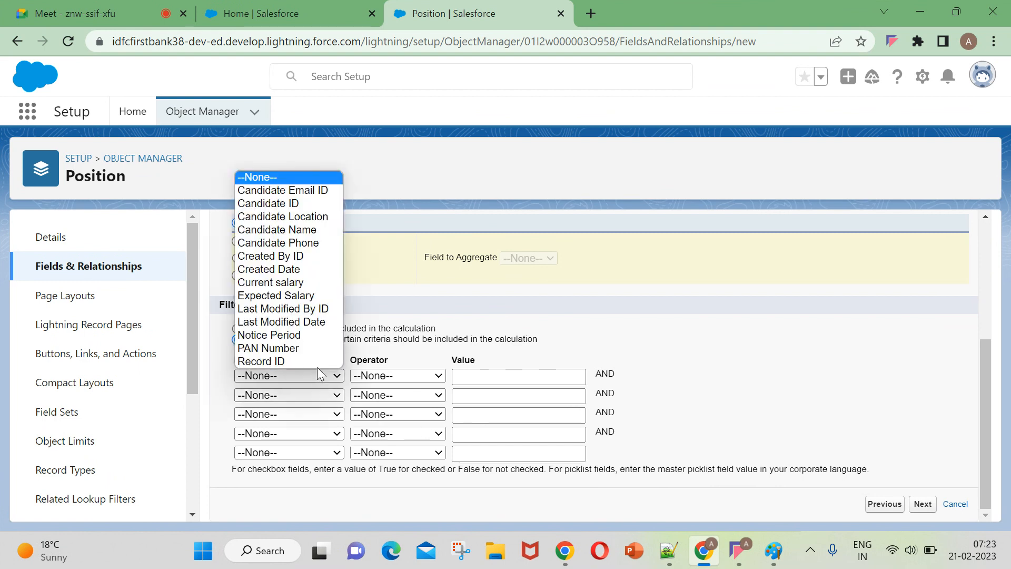
pyautogui.click(252, 13)
pyautogui.click(446, 6)
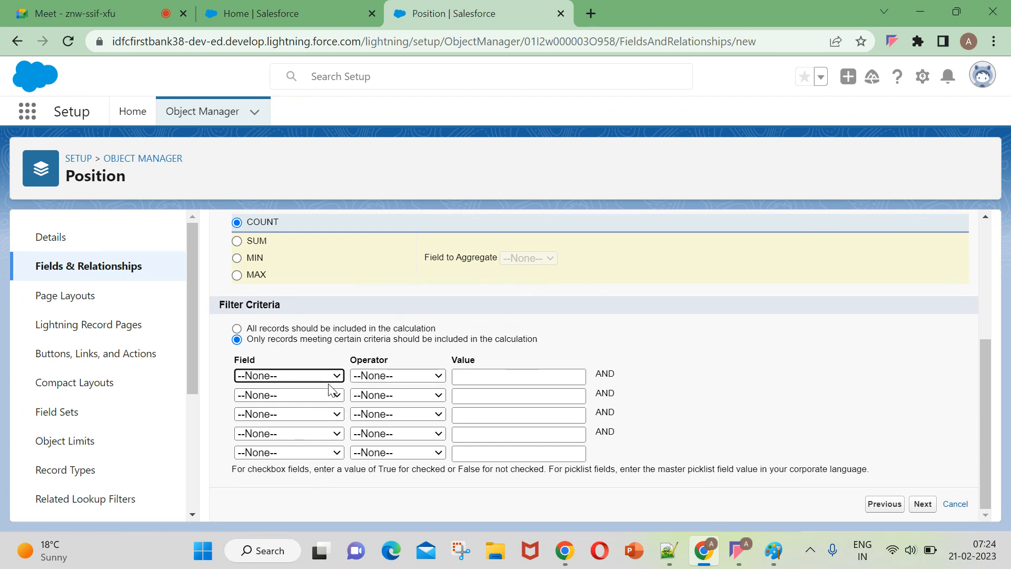
pyautogui.click(236, 328)
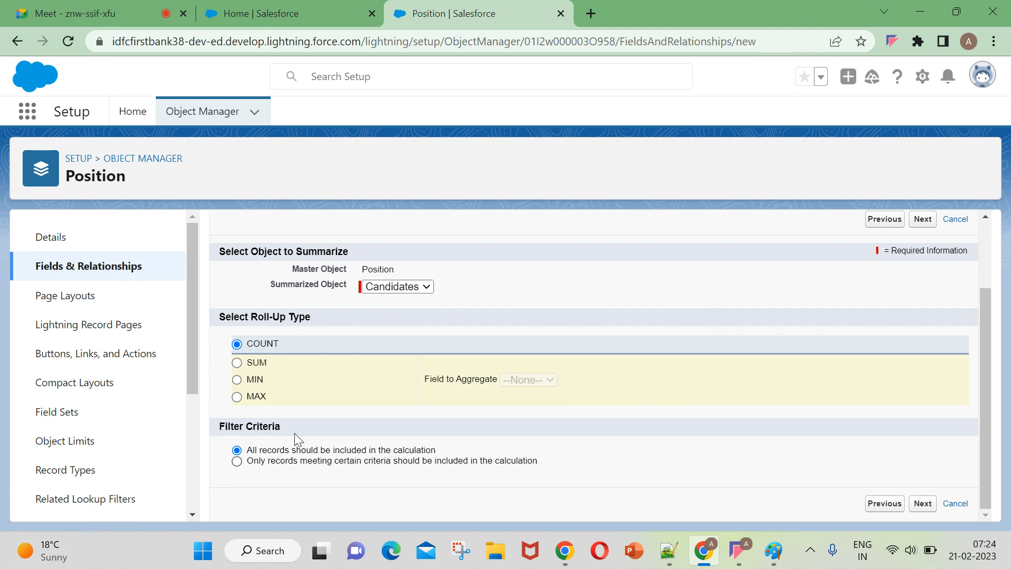
# Accept the summary calculation, make the field visible to all profiles and continue to the page layout assignment.
pyautogui.click(921, 505)
pyautogui.scroll(-3, 628, 425)
pyautogui.click(735, 289)
pyautogui.scroll(3, 839, 318)
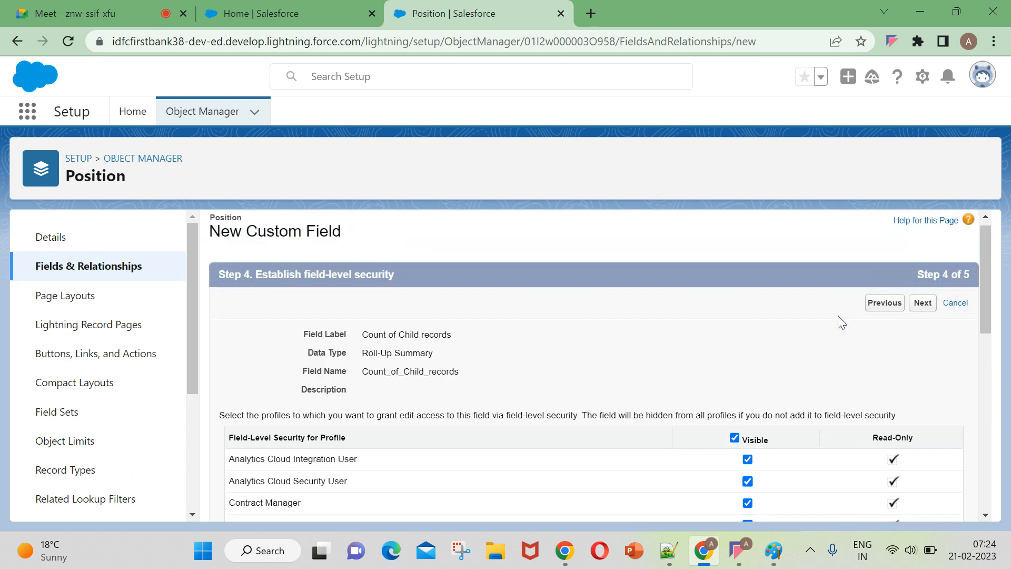
pyautogui.click(923, 312)
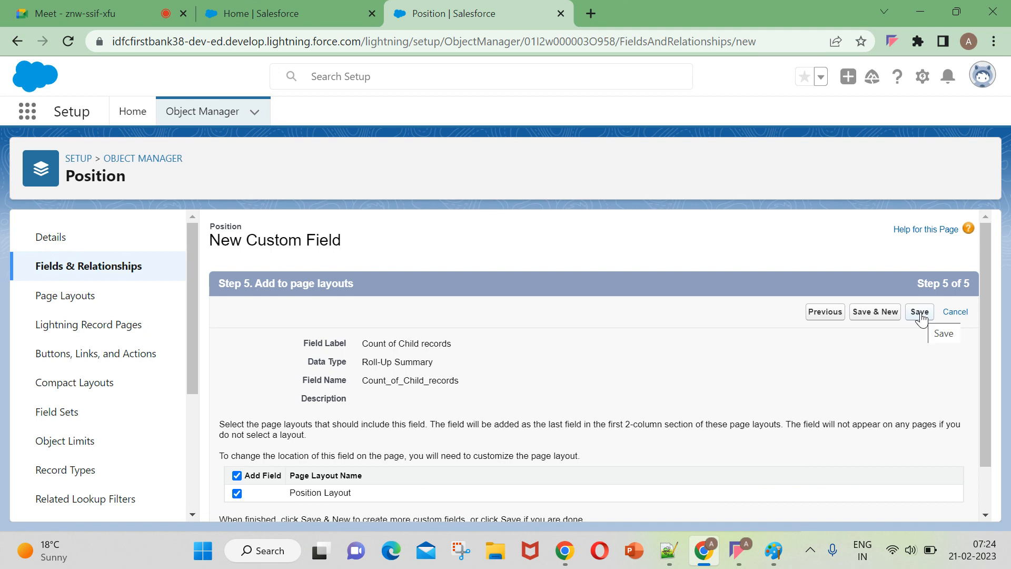
# Save the Count of Child records field with the Position Layout selected and check its data type in the Position fields list.
pyautogui.scroll(-1, 802, 352)
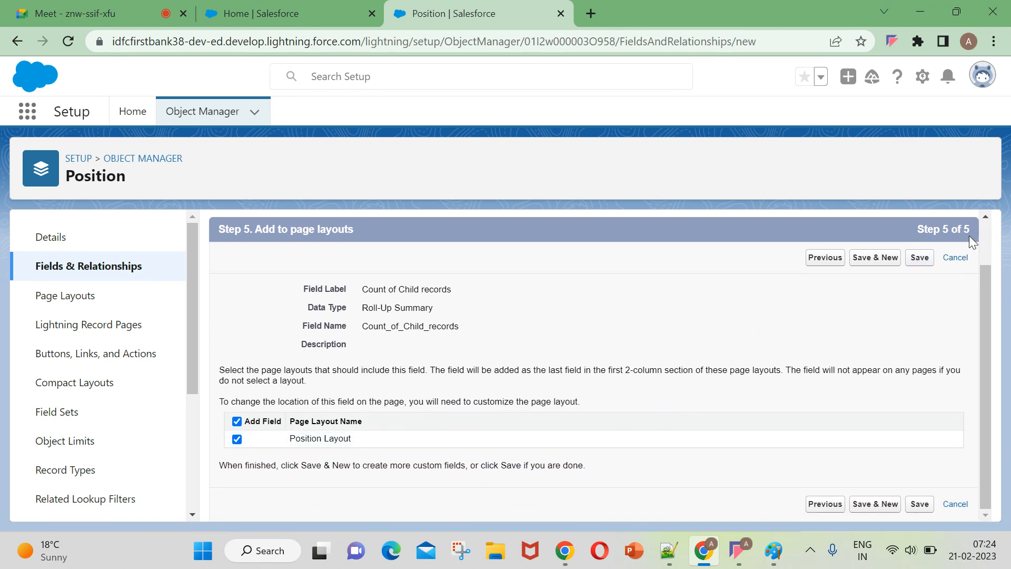
pyautogui.click(921, 259)
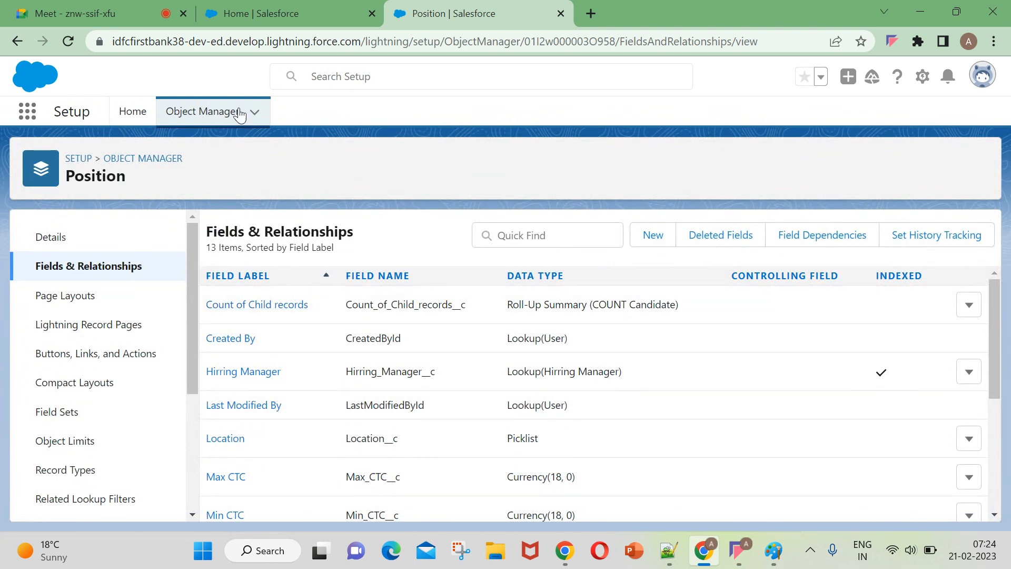
pyautogui.scroll(-2, 573, 316)
pyautogui.scroll(2, 541, 363)
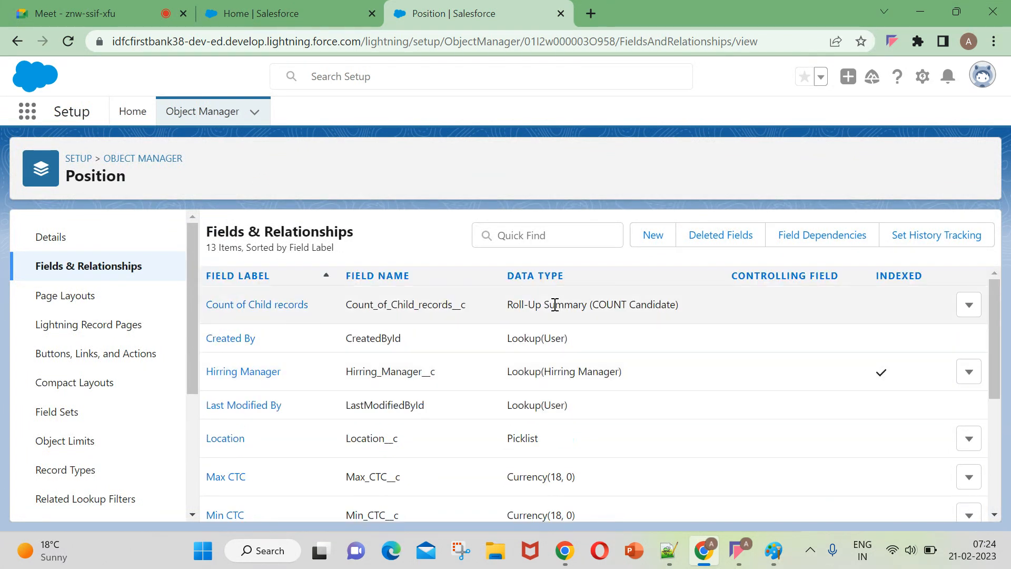
pyautogui.moveTo(497, 305); pyautogui.dragTo(588, 305)
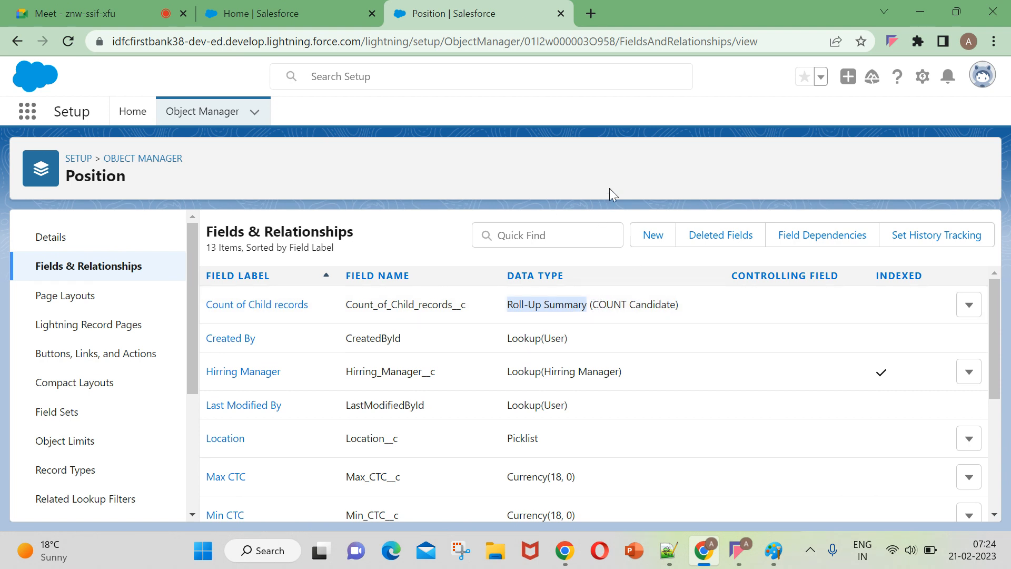
# Return to the Setup home page, reload it, and open the My Institute app by searching for "my i".
pyautogui.click(253, 13)
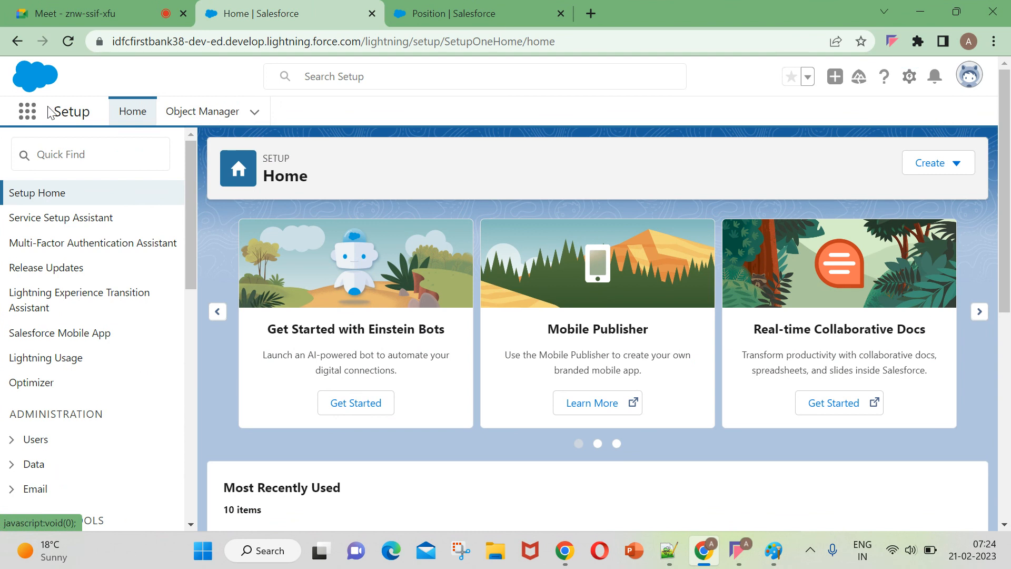
pyautogui.click(59, 41)
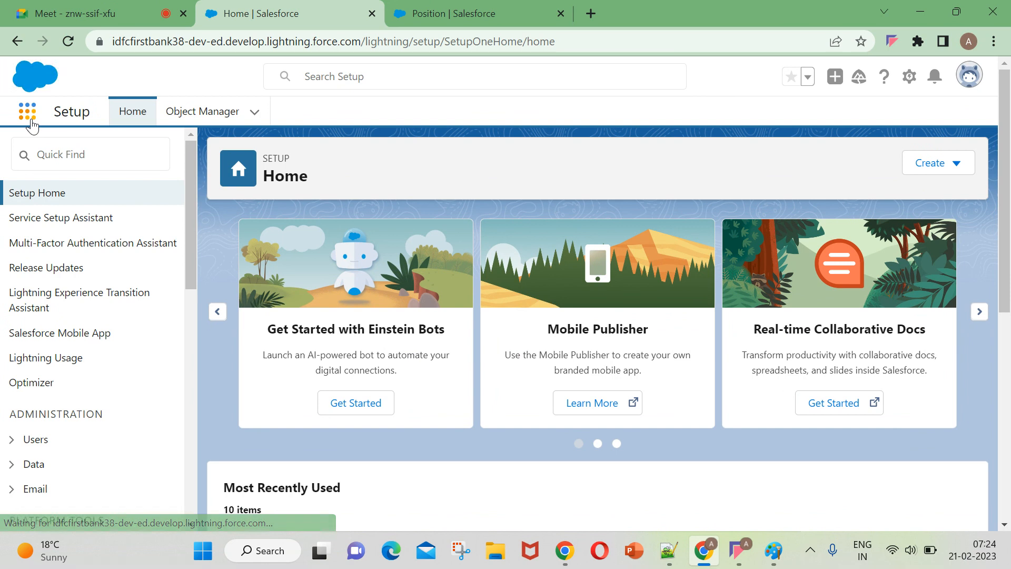
pyautogui.click(29, 117)
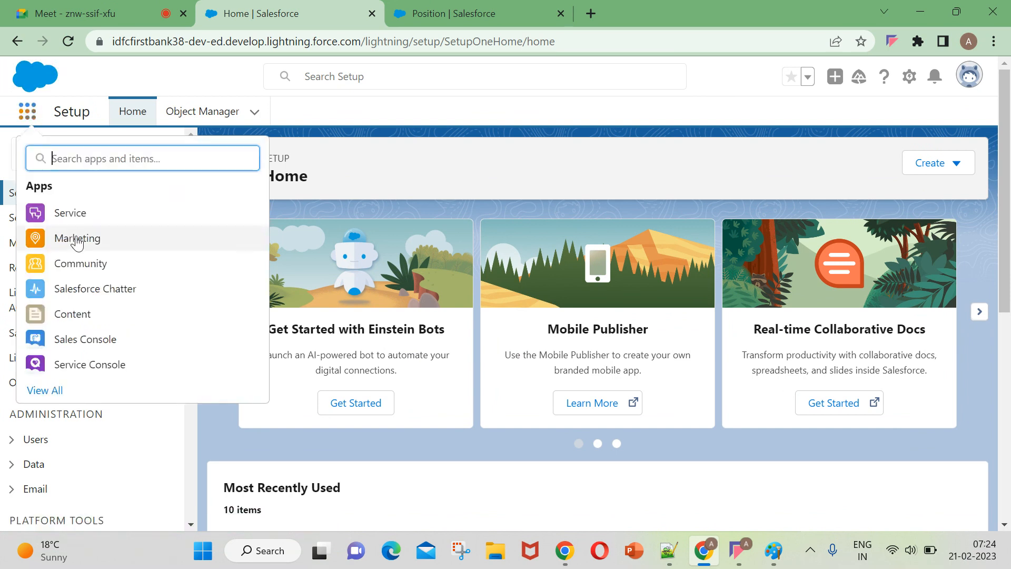
pyautogui.write('my i')
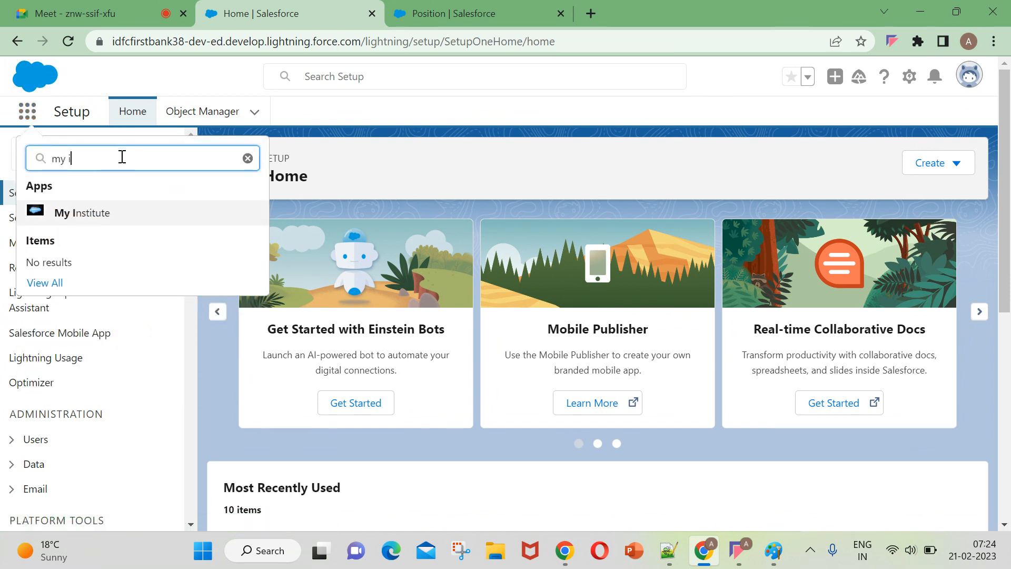
pyautogui.click(99, 207)
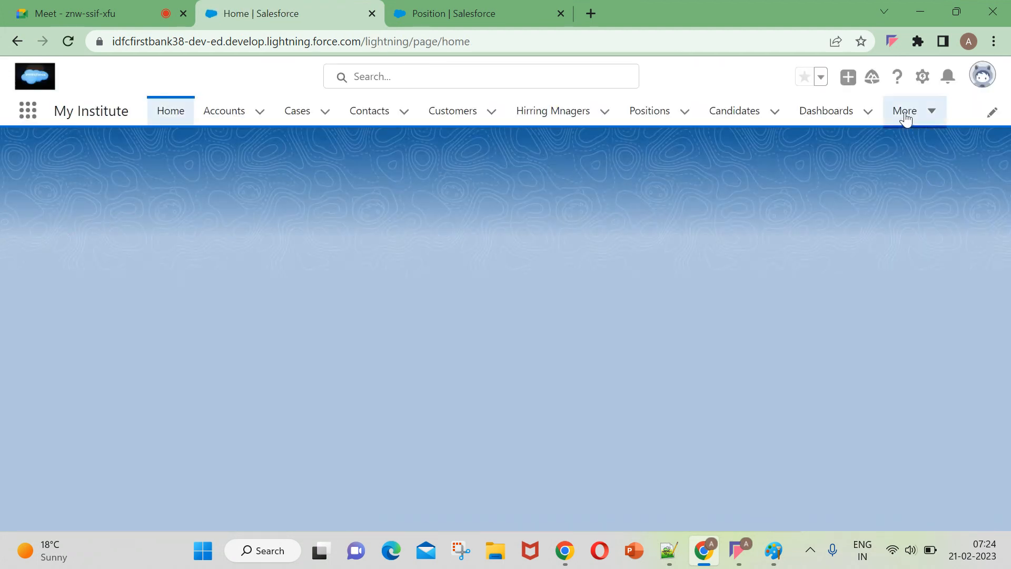
# Open the Positions list, decline the feedback request, and open the Sr.Developer position record.
pyautogui.click(665, 113)
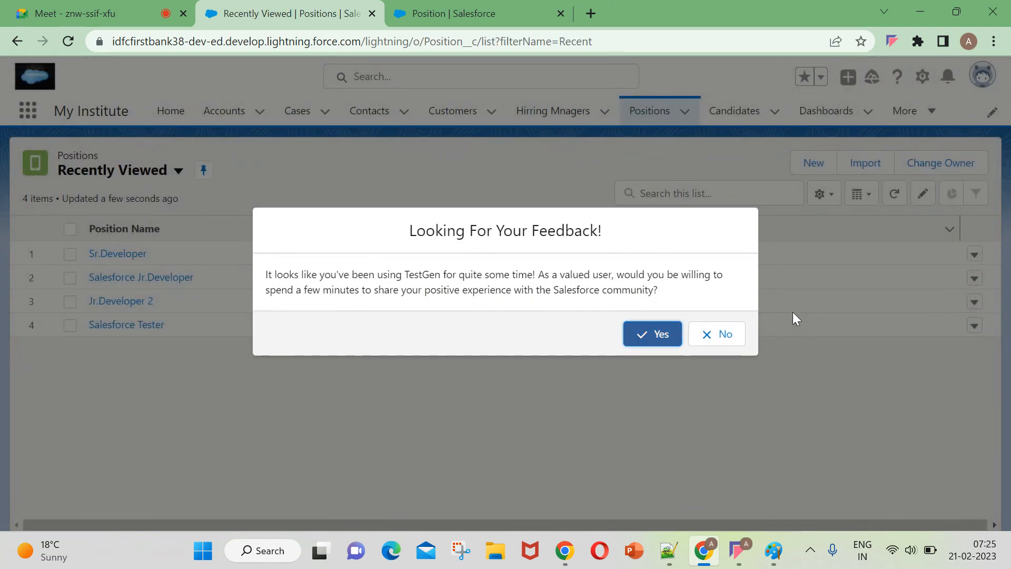
pyautogui.click(706, 339)
pyautogui.click(719, 345)
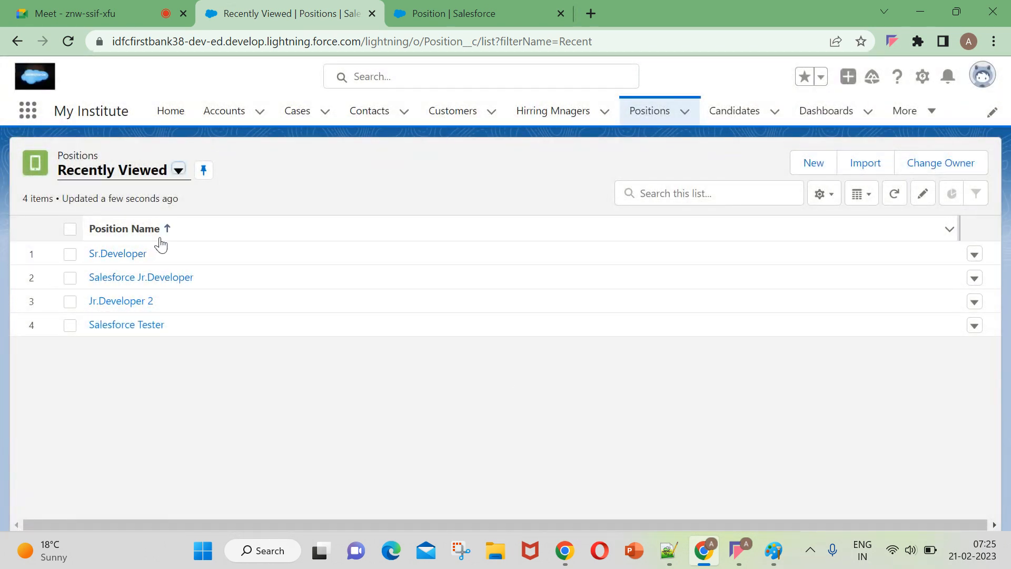
pyautogui.click(118, 254)
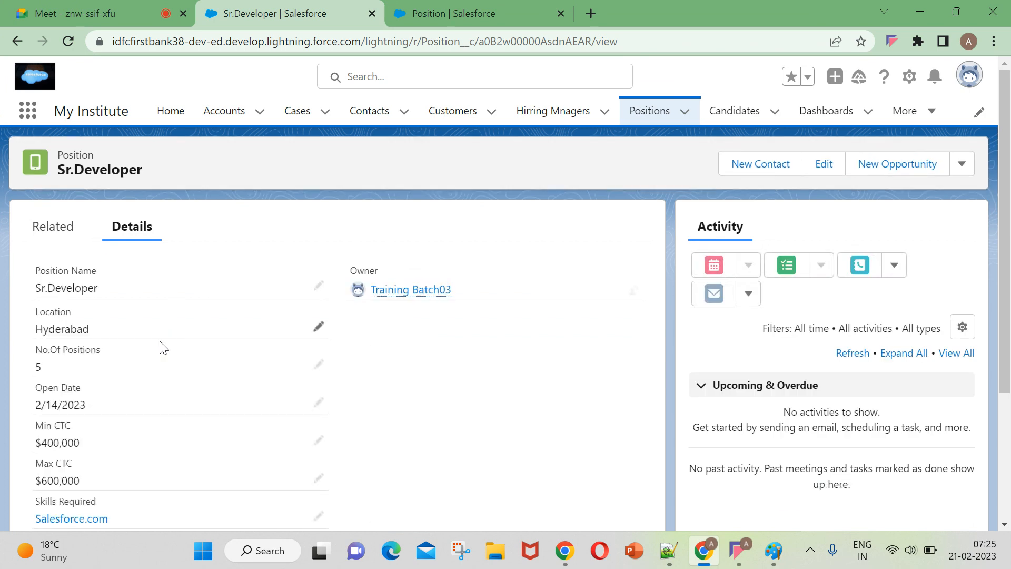
# Examine the Count of Child records field in the details of the Sr.Developer position.
pyautogui.scroll(-3, 163, 364)
pyautogui.scroll(-1, 163, 371)
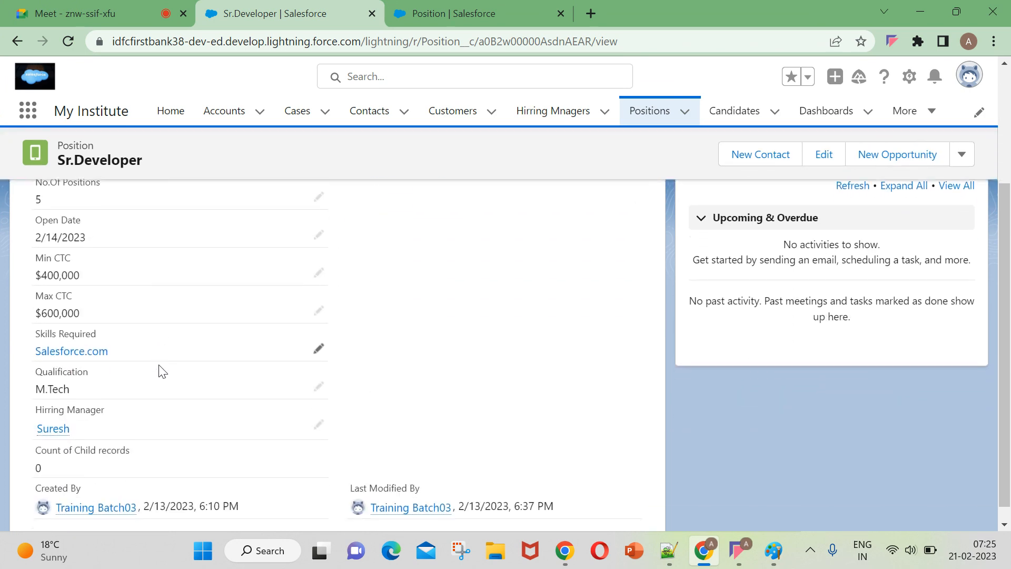
pyautogui.scroll(4, 463, 337)
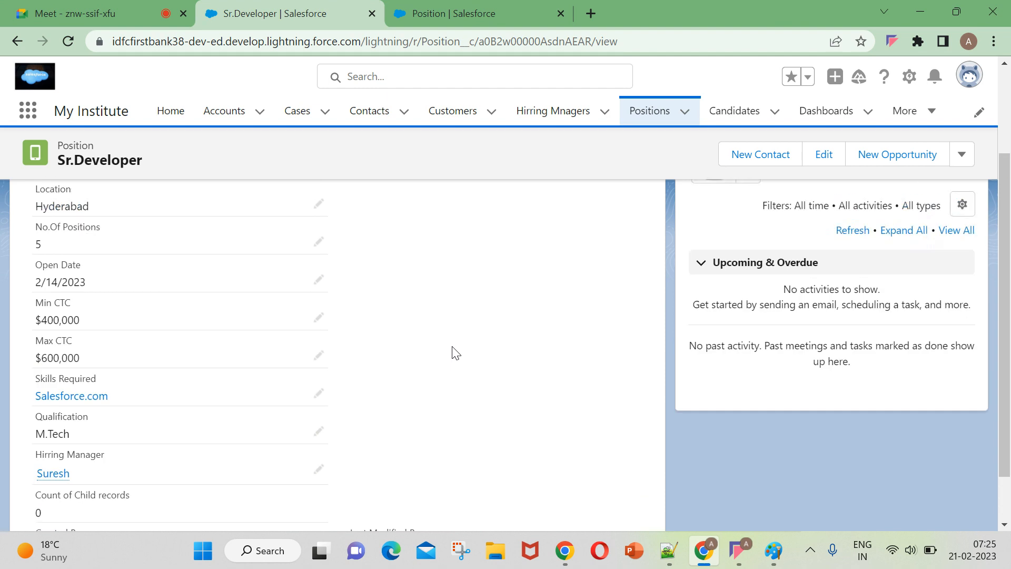
pyautogui.scroll(-4, 146, 253)
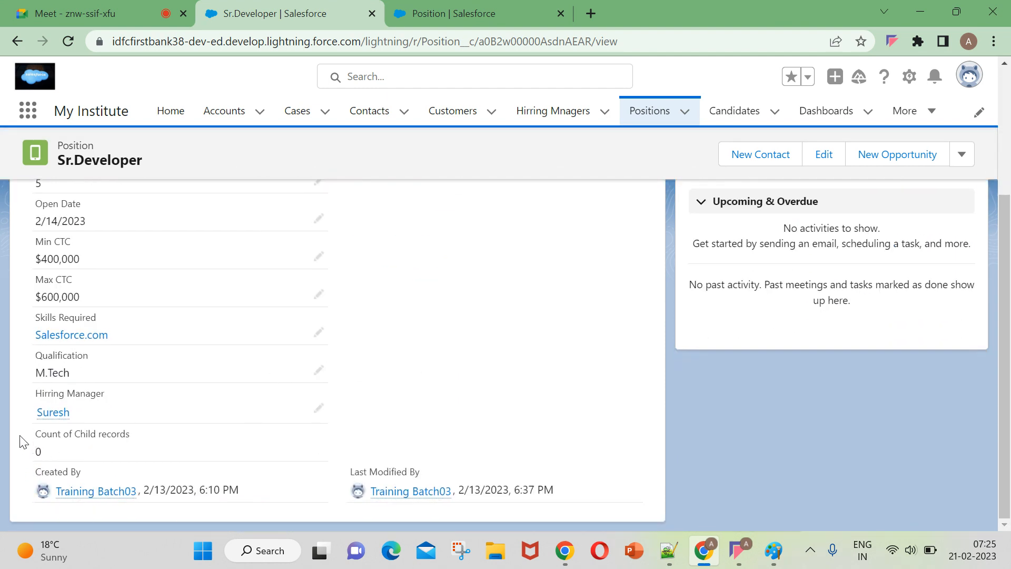
pyautogui.moveTo(23, 438); pyautogui.dragTo(137, 442)
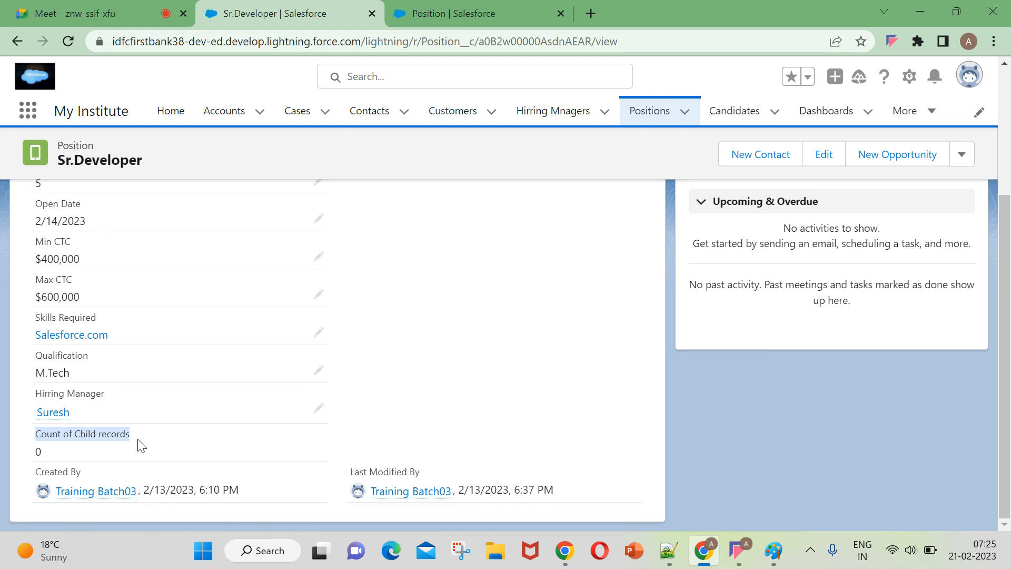
pyautogui.click(525, 319)
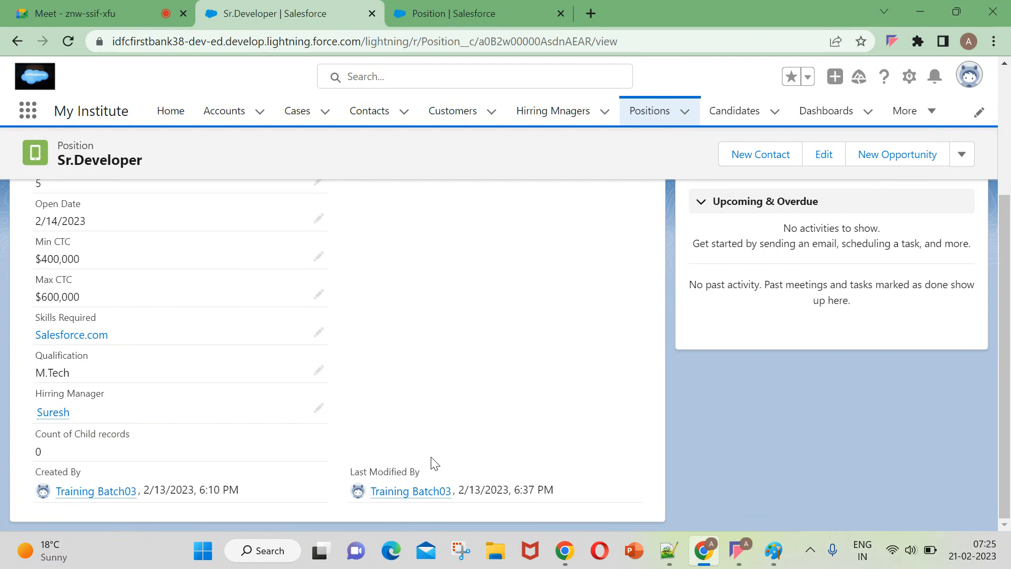
pyautogui.moveTo(134, 437); pyautogui.dragTo(37, 430)
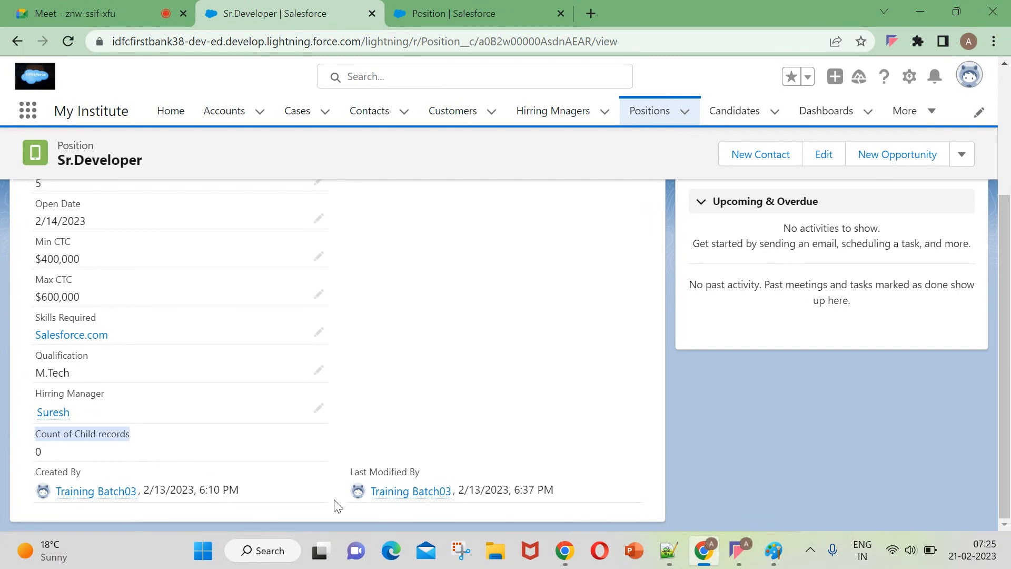
pyautogui.moveTo(318, 435)
pyautogui.mouseDown()
pyautogui.moveTo(315, 459)
pyautogui.moveTo(315, 441)
pyautogui.mouseUp()
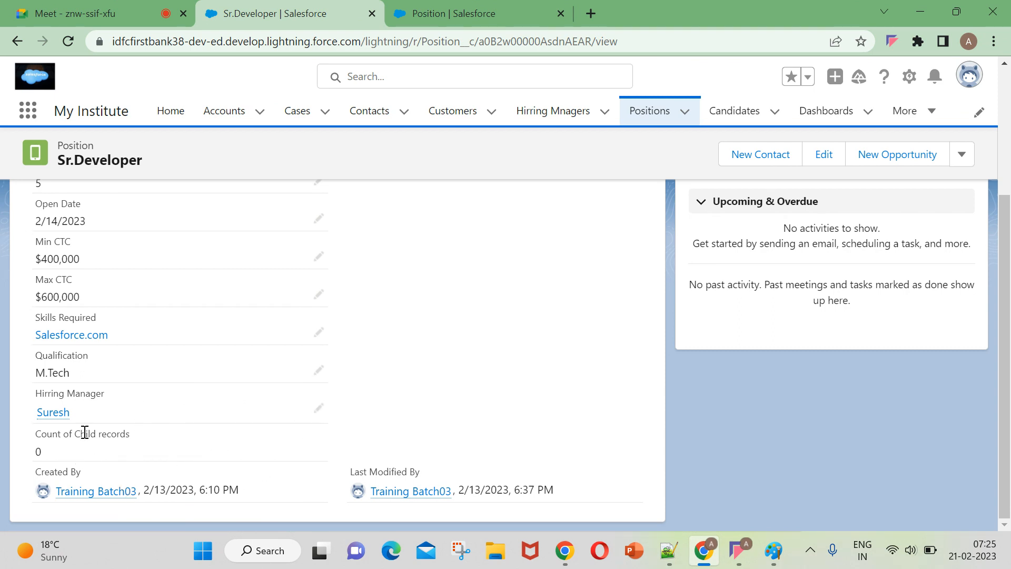
# View the recently viewed Candidates, then go back to the Positions list.
pyautogui.click(734, 112)
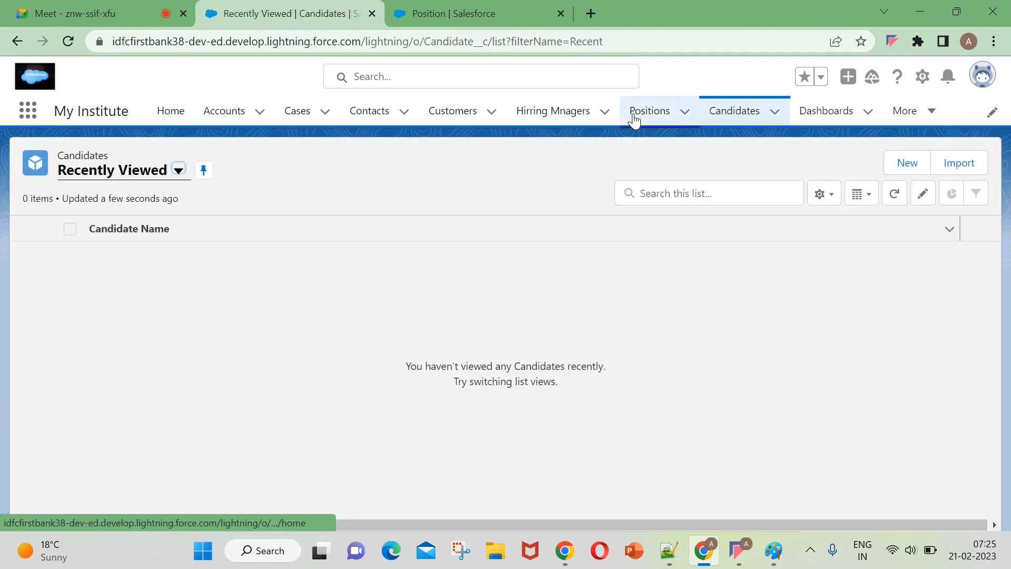
pyautogui.click(657, 119)
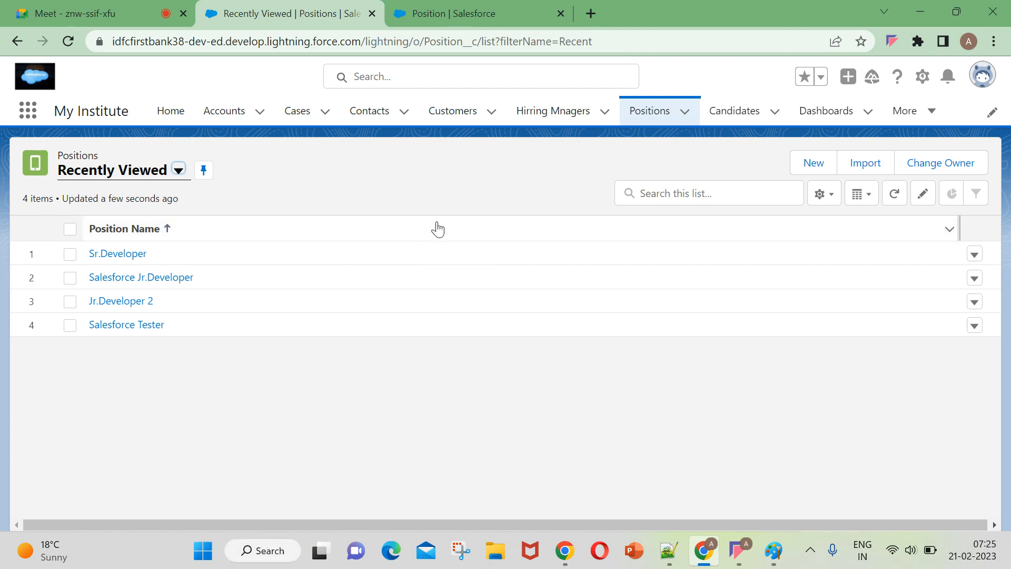
pyautogui.click(743, 558)
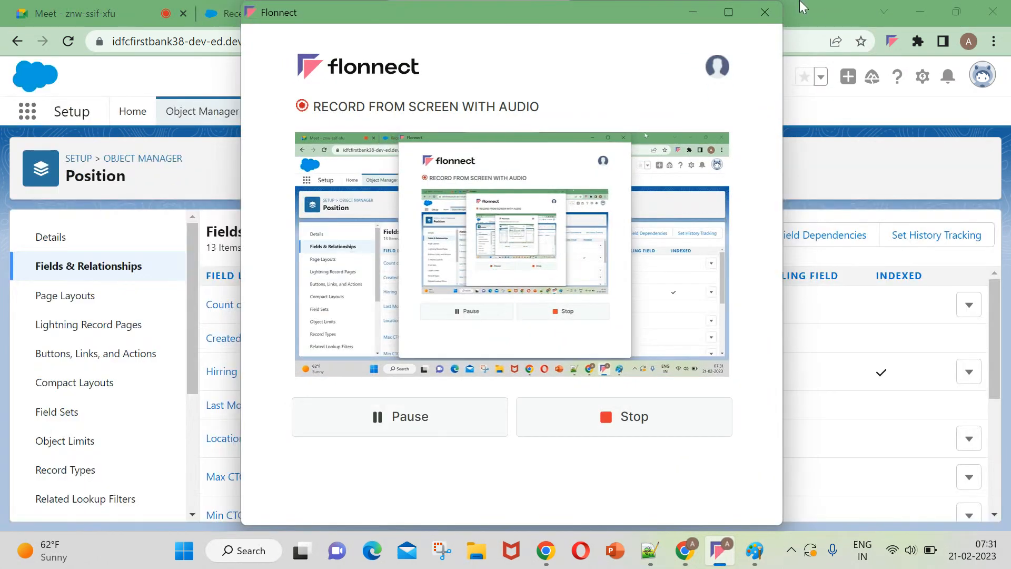
pyautogui.click(700, 14)
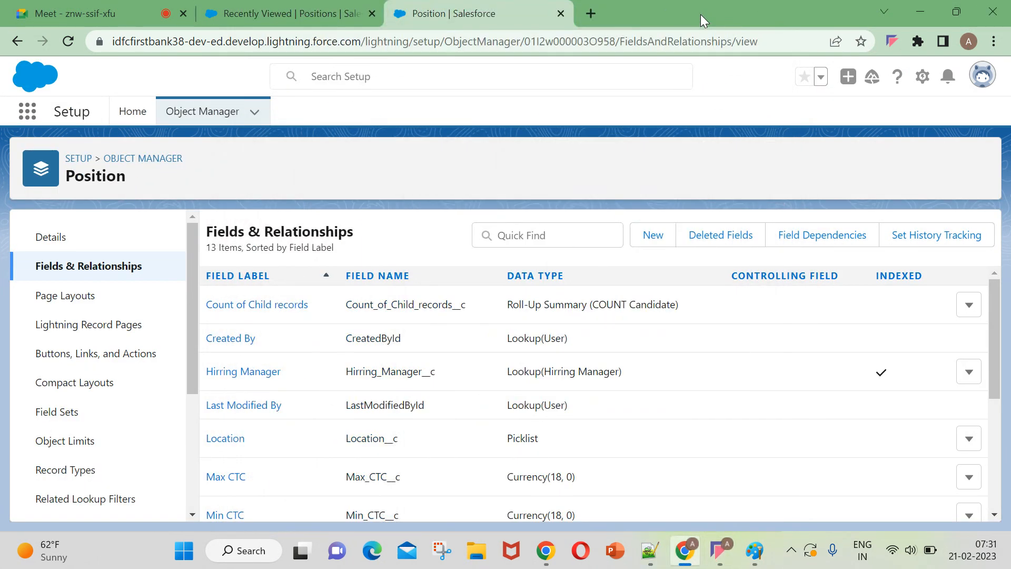
# Open the Sr.Developer record from the Positions list and check its Count of Child records field again.
pyautogui.click(310, 14)
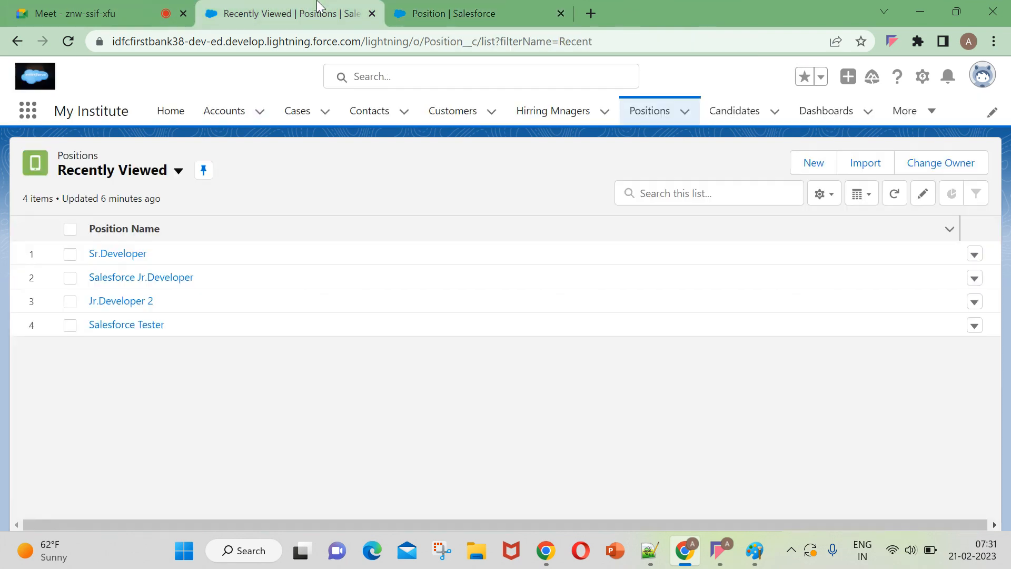
pyautogui.click(95, 254)
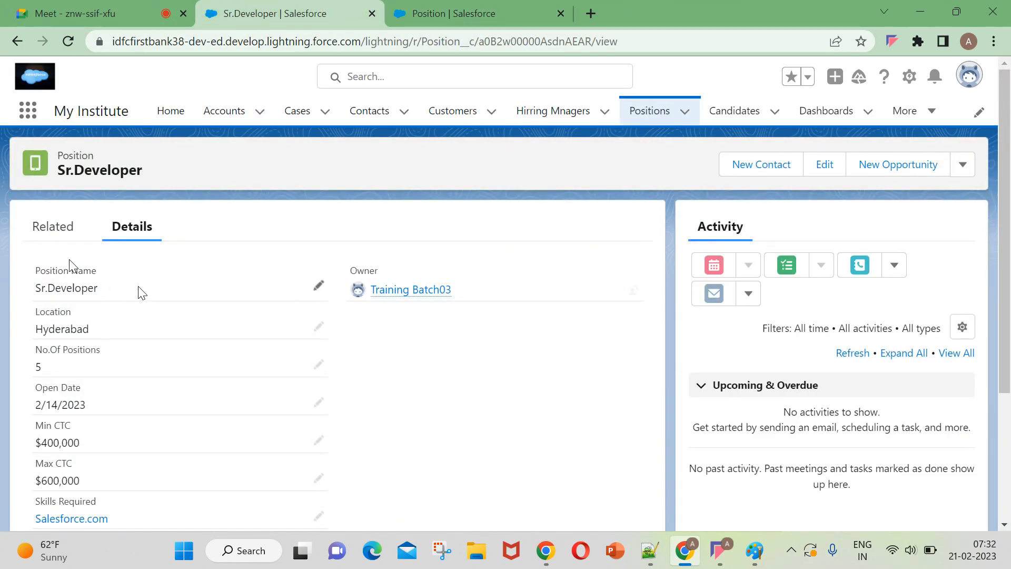
pyautogui.scroll(-2, 169, 337)
pyautogui.scroll(-2, 174, 364)
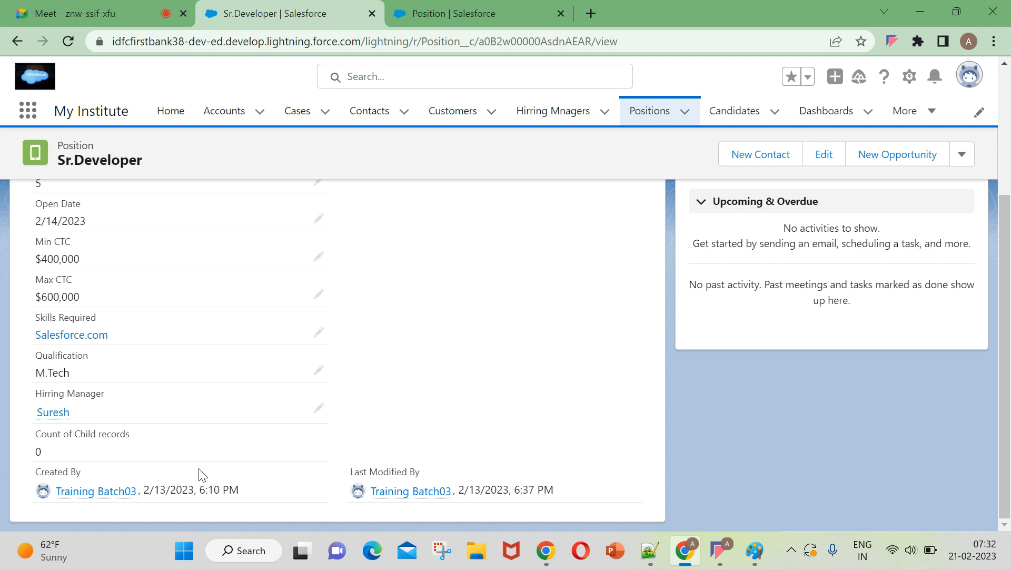
pyautogui.scroll(2, 456, 216)
pyautogui.scroll(2, 456, 216)
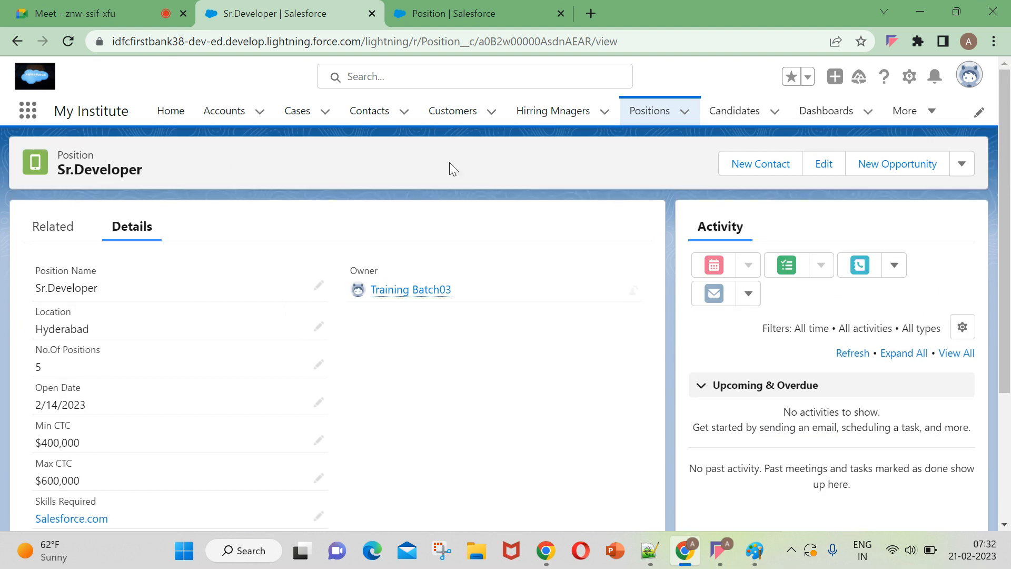
# Reopen the Sr.Developer position from the Positions list and view its related Candidates.
pyautogui.click(640, 110)
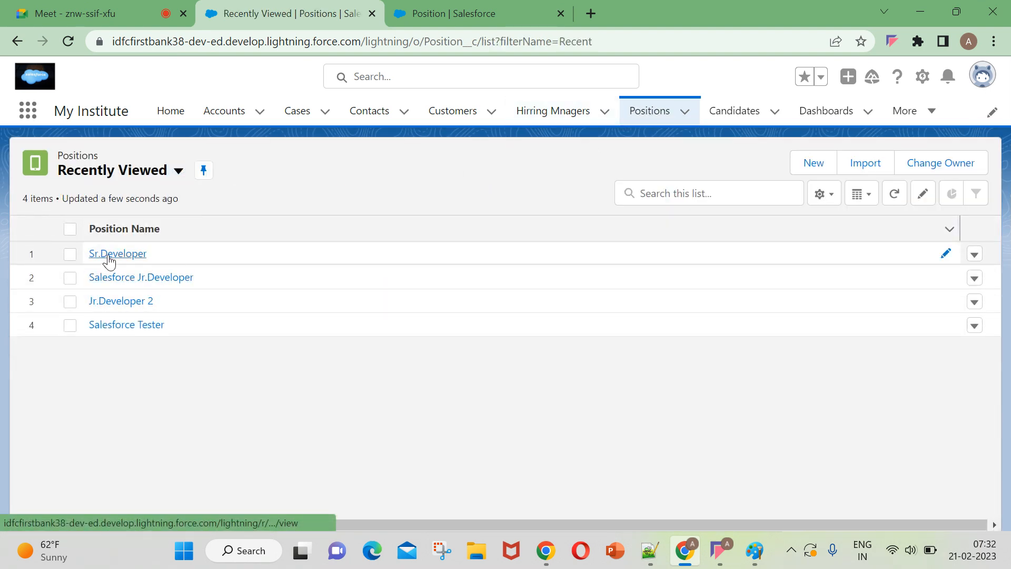
pyautogui.click(106, 255)
pyautogui.click(54, 227)
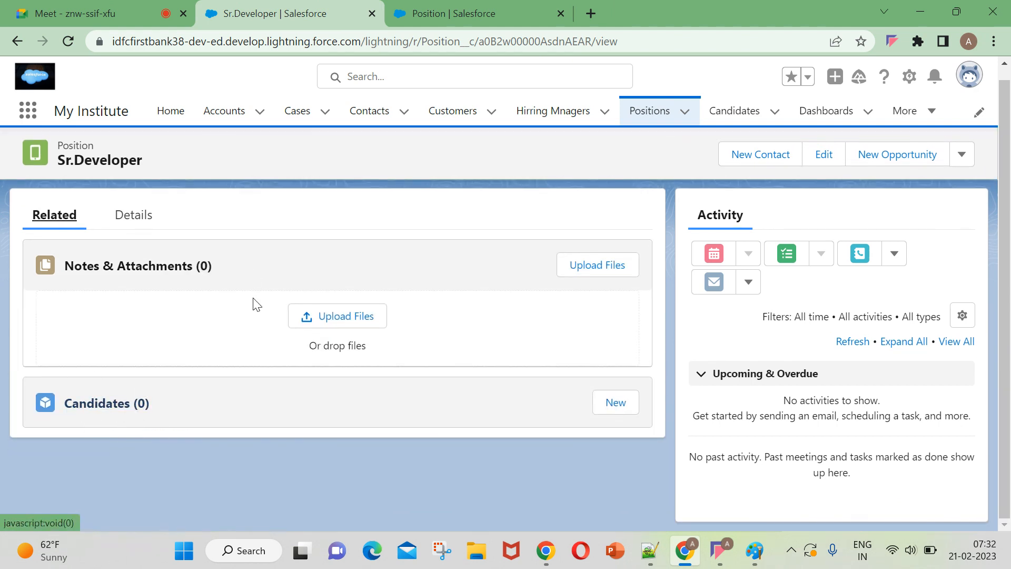
# Open the Candidates list and switch it to the All list view.
pyautogui.click(662, 118)
pyautogui.click(732, 109)
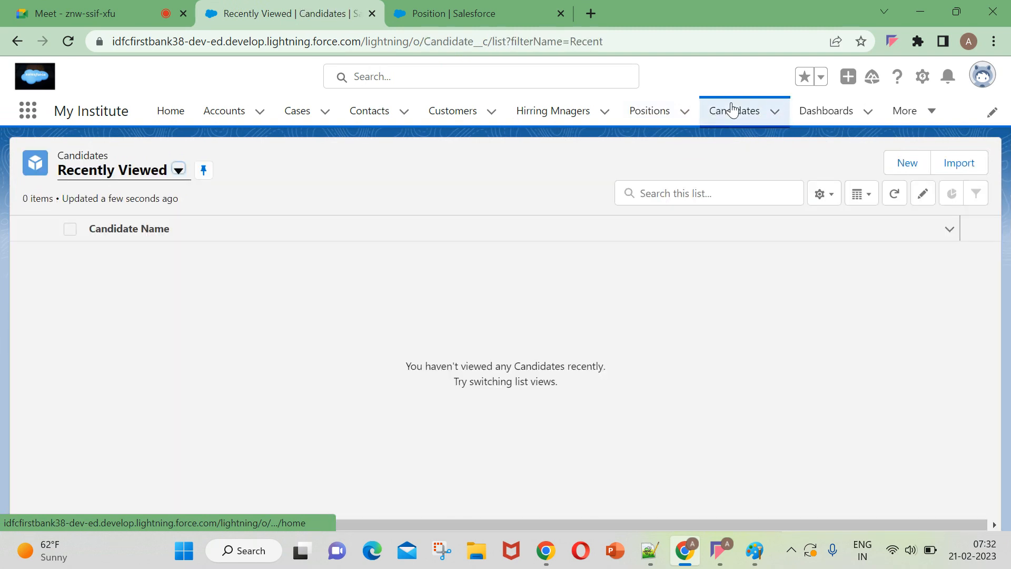
pyautogui.click(112, 174)
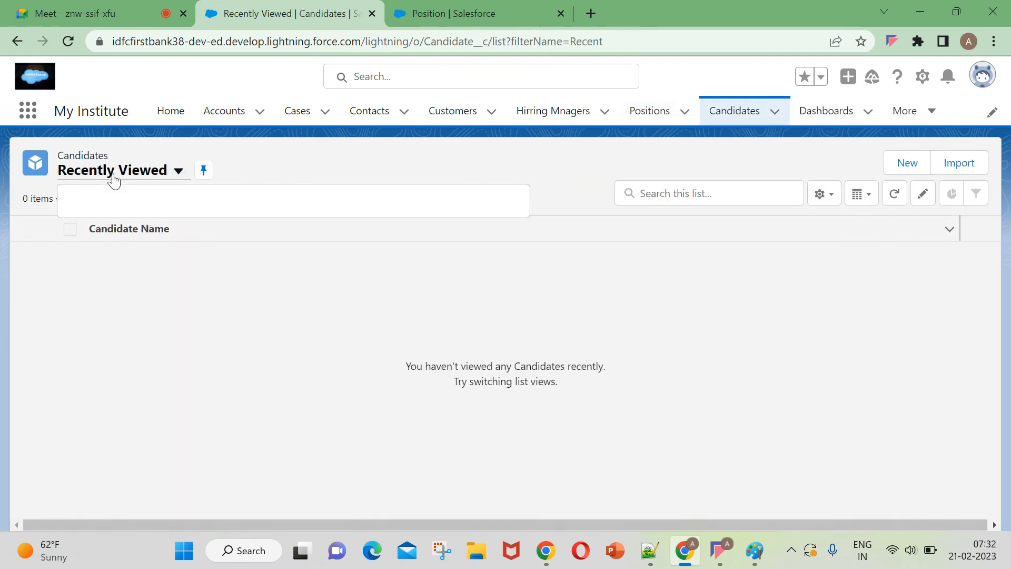
pyautogui.click(108, 220)
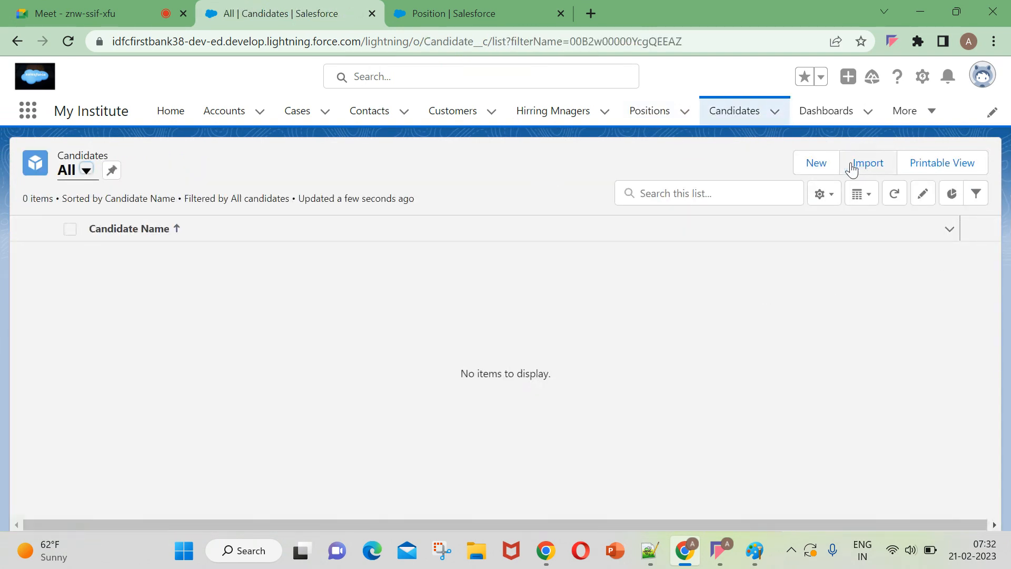
# Start a new Candidate record and enter the candidate's name.
pyautogui.click(817, 166)
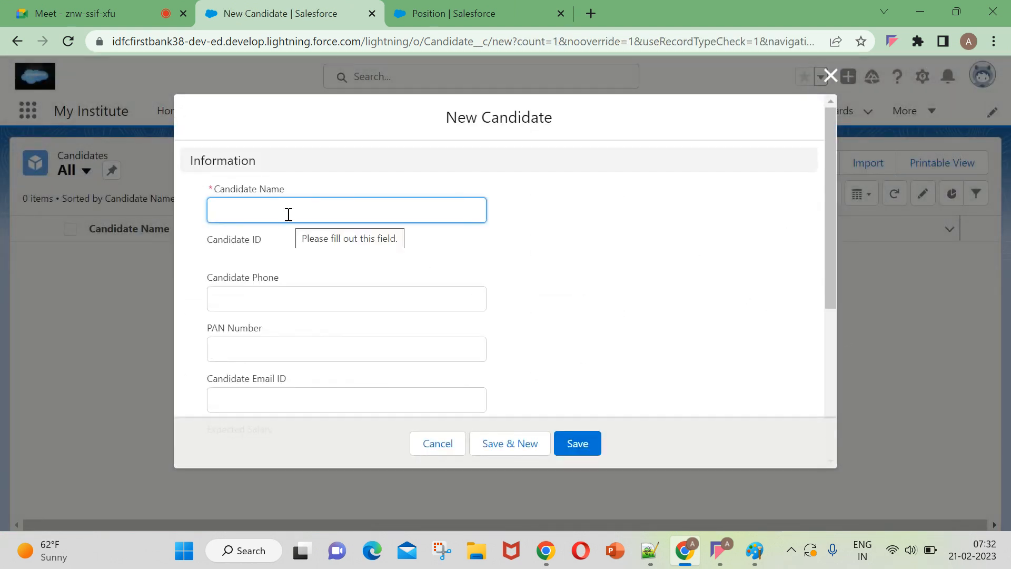
pyautogui.click(287, 204)
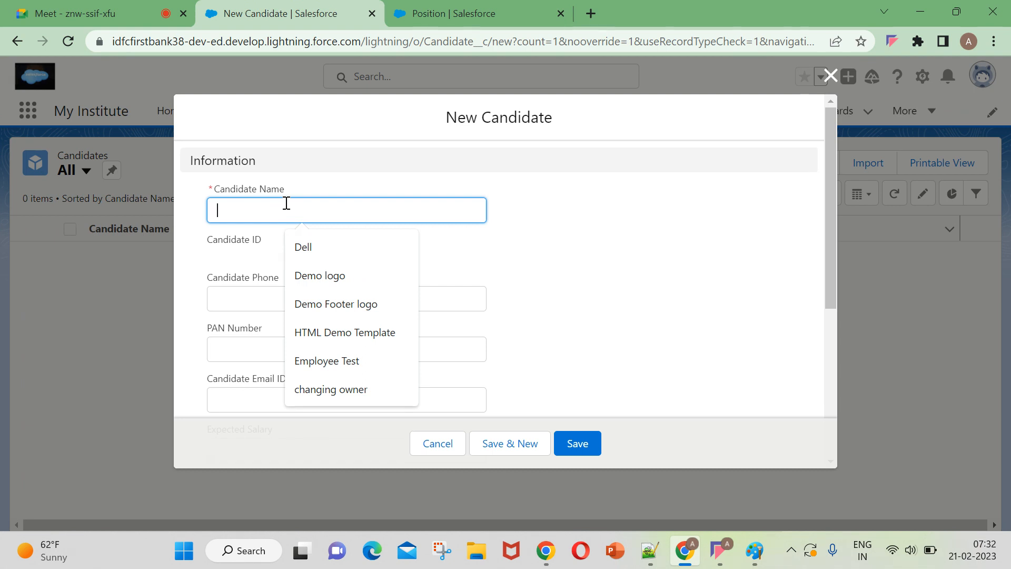
pyautogui.press('capslock')
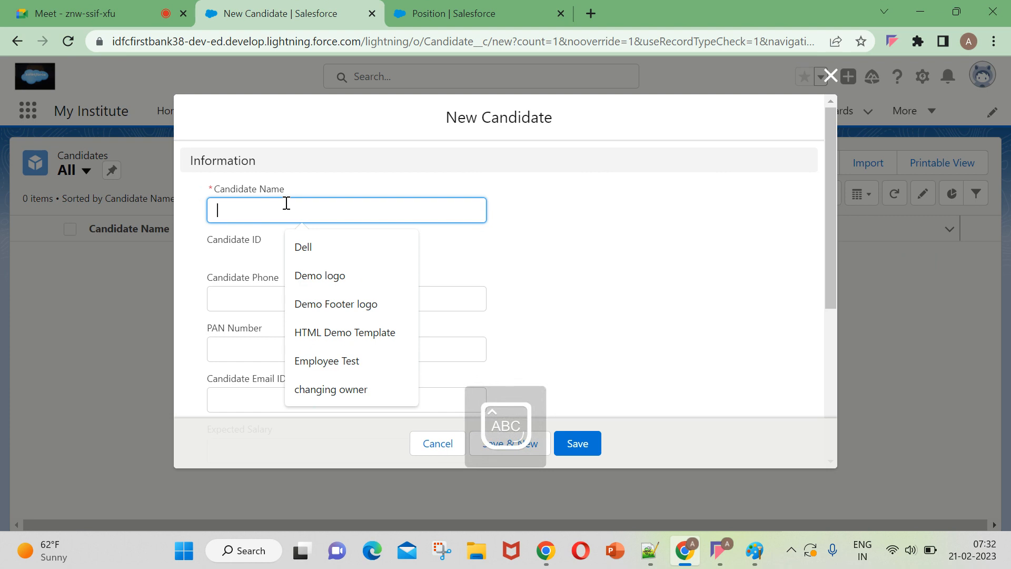
pyautogui.press('capslock')
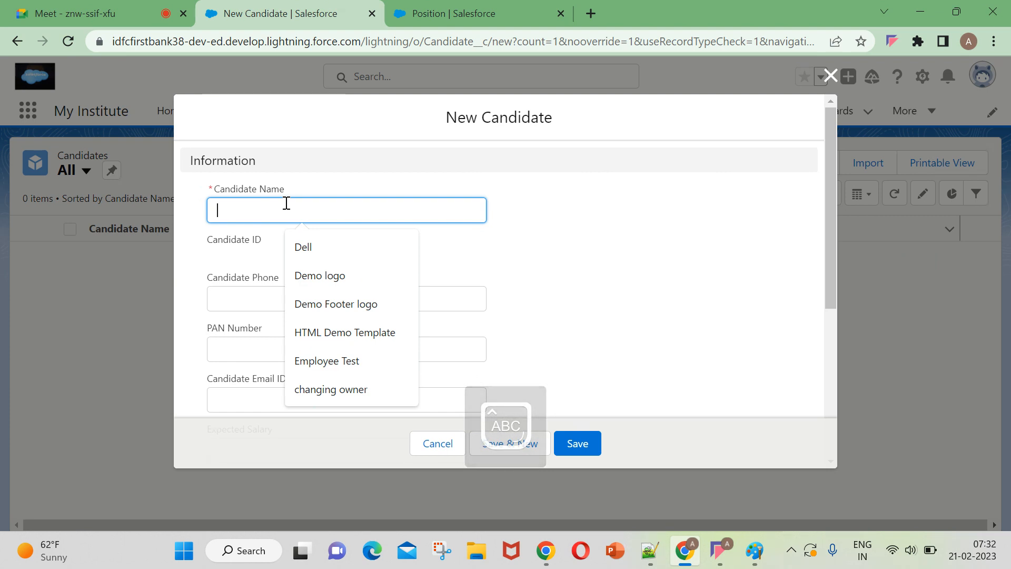
pyautogui.write('Anih')
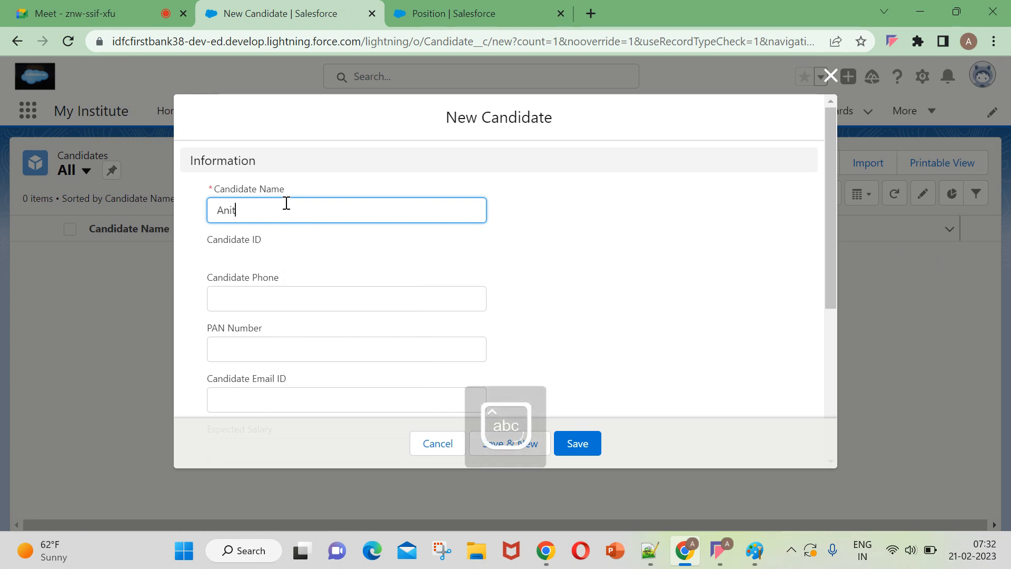
pyautogui.write('ha')
pyautogui.scroll(-2, 286, 203)
pyautogui.click(245, 232)
pyautogui.moveTo(263, 161); pyautogui.dragTo(167, 166)
pyautogui.click(334, 201)
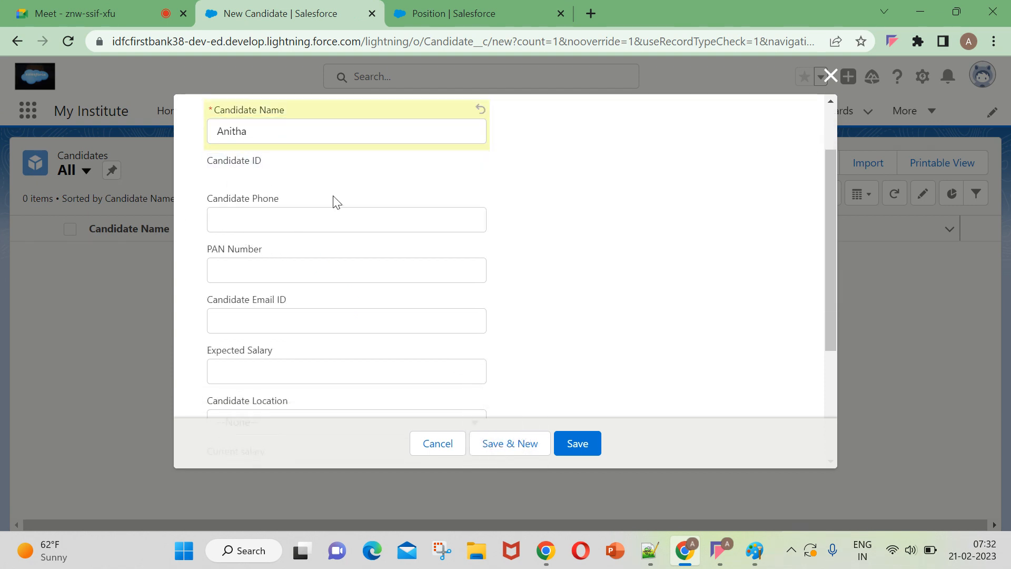
# Fill in the candidate's phone number and PAN number on the new Candidate form.
pyautogui.click(290, 223)
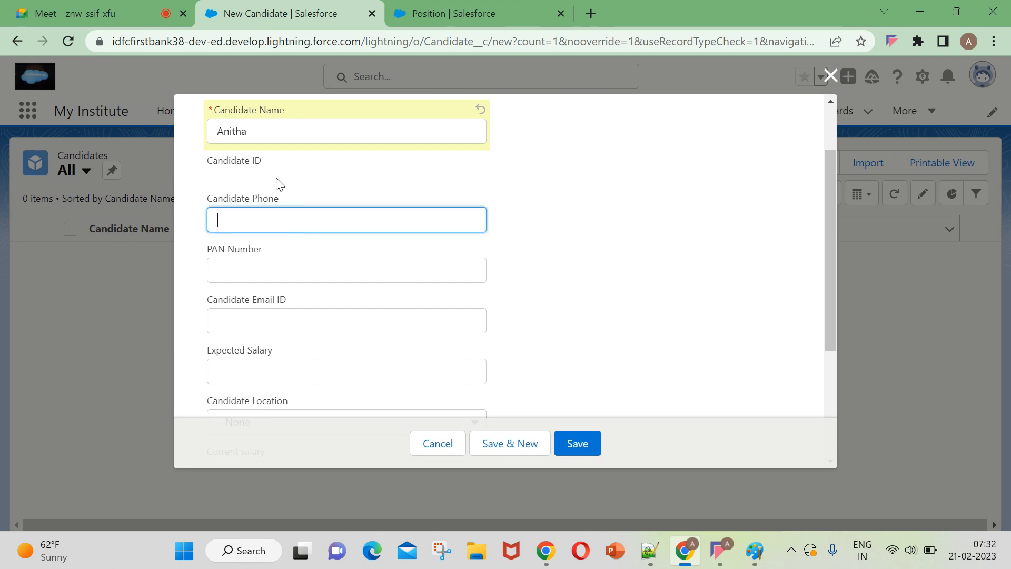
pyautogui.scroll(2, 279, 183)
pyautogui.scroll(-3, 289, 286)
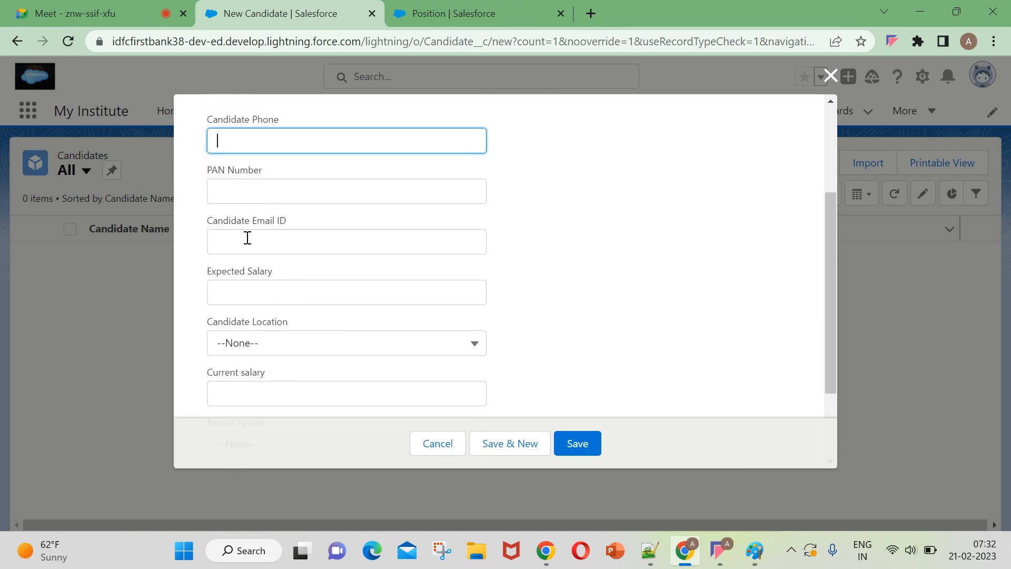
pyautogui.scroll(3, 247, 239)
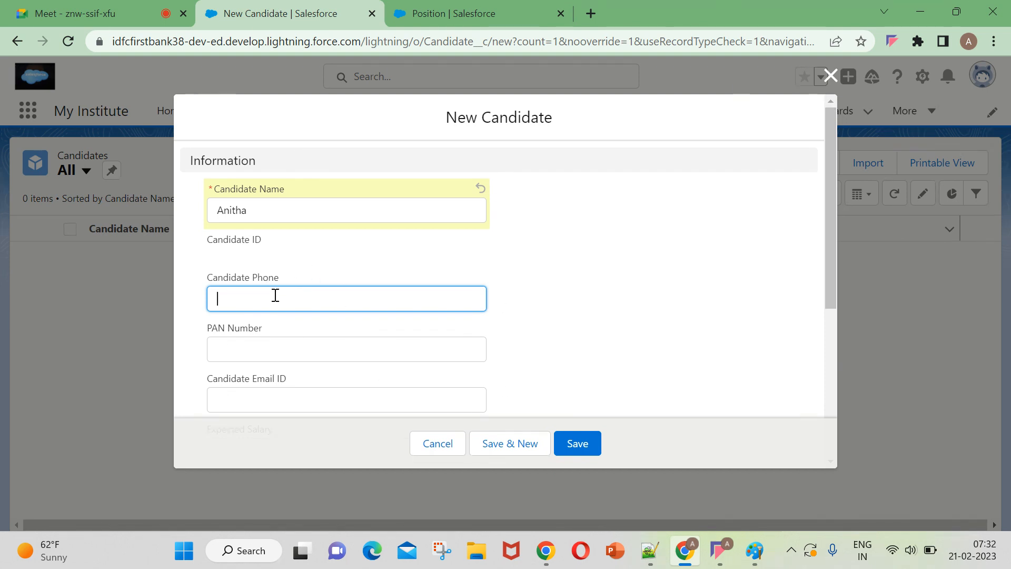
pyautogui.press('capslock')
pyautogui.write('887')
pyautogui.click(283, 345)
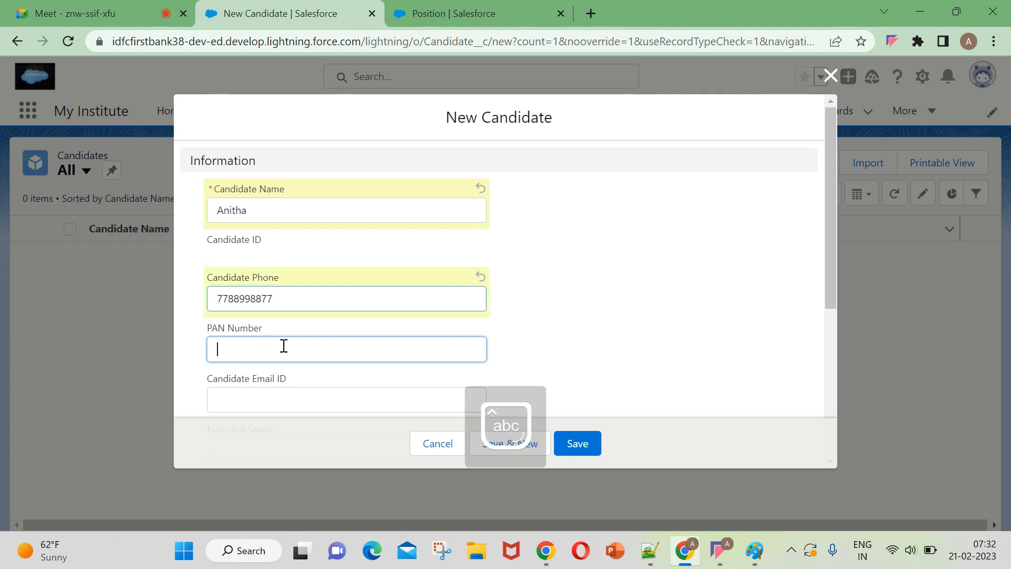
pyautogui.press('capslock')
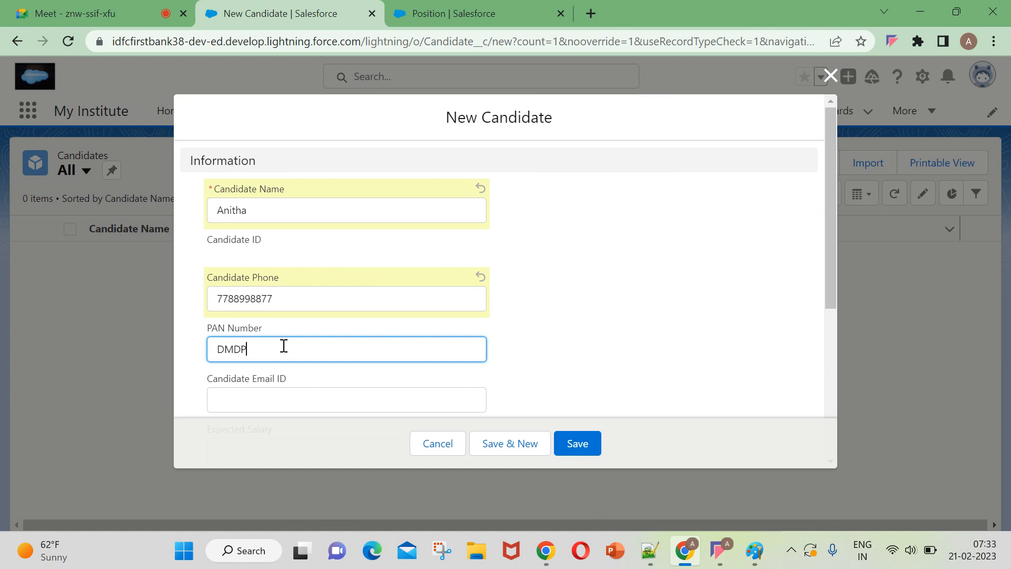
pyautogui.press('capslock')
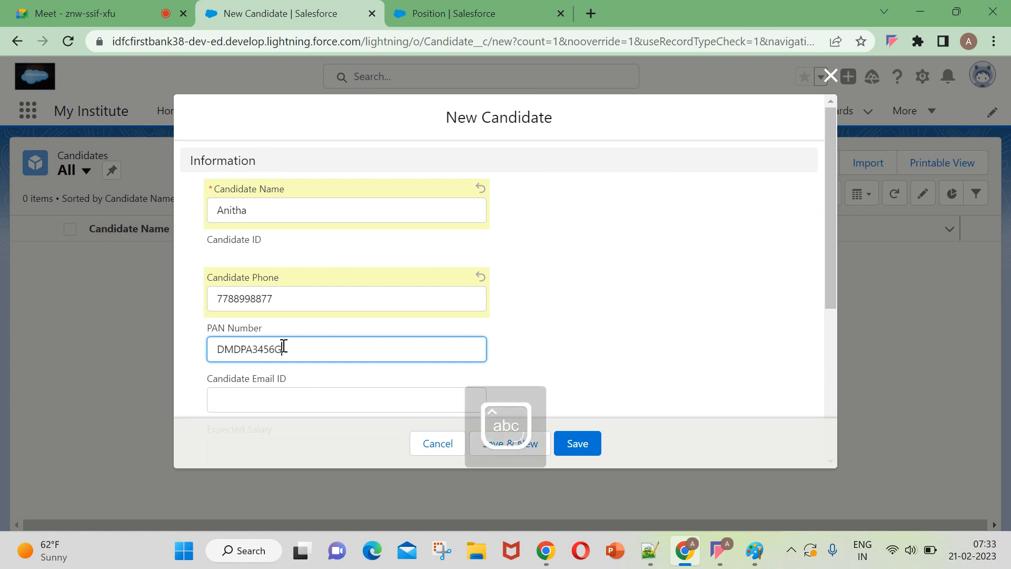
# Fill in the candidate's e-mail address in Candidate Email ID.
pyautogui.scroll(-2, 284, 346)
pyautogui.click(264, 311)
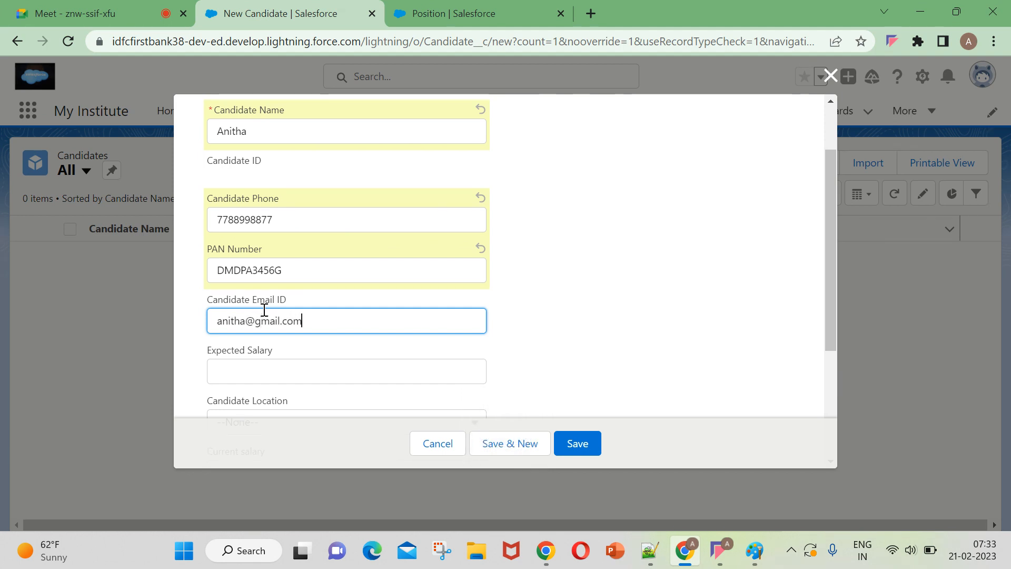
# Set the candidate's Expected Salary to 30000 and Candidate Location to Bangalore.
pyautogui.scroll(-2, 253, 332)
pyautogui.click(222, 286)
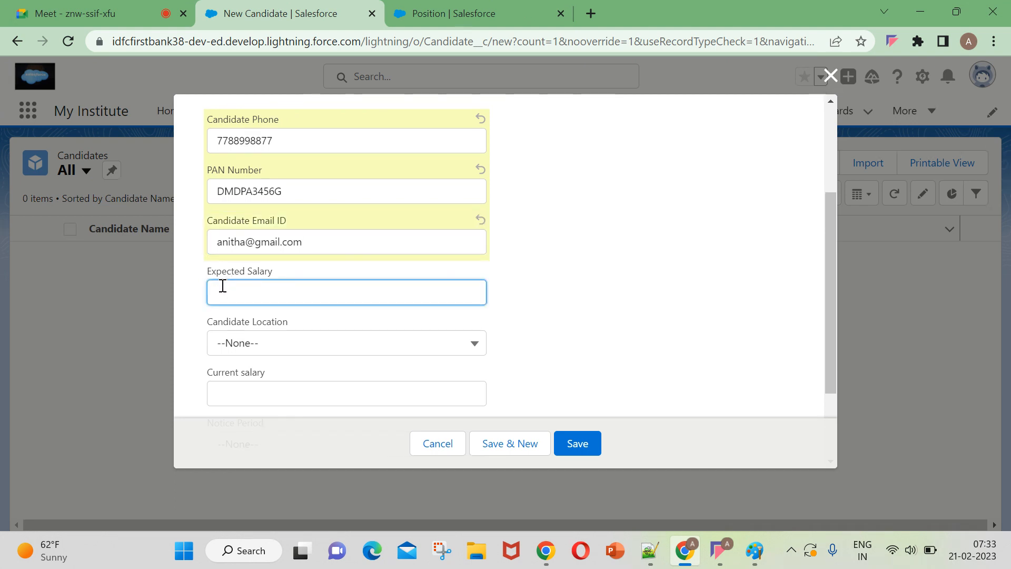
pyautogui.write('30000')
pyautogui.click(256, 352)
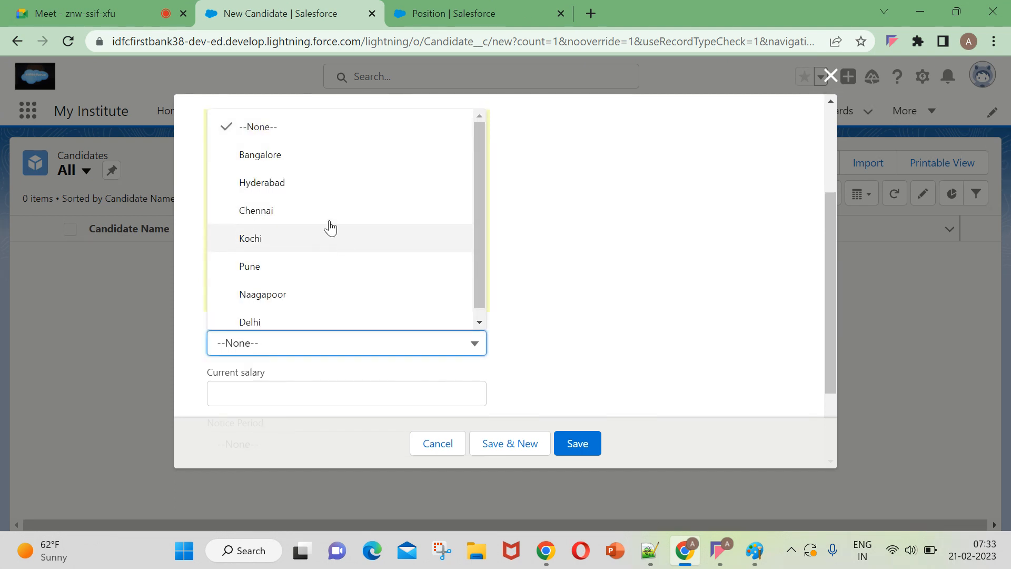
pyautogui.click(311, 154)
# Set the candidate's Current salary to 15000 and Notice Period to One Month.
pyautogui.scroll(-3, 295, 316)
pyautogui.click(284, 281)
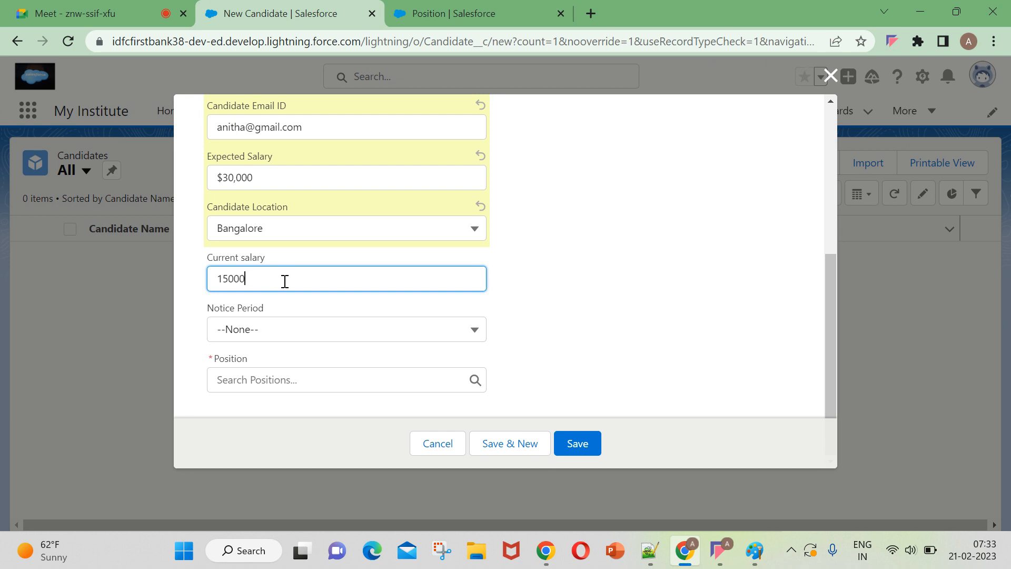
pyautogui.click(252, 336)
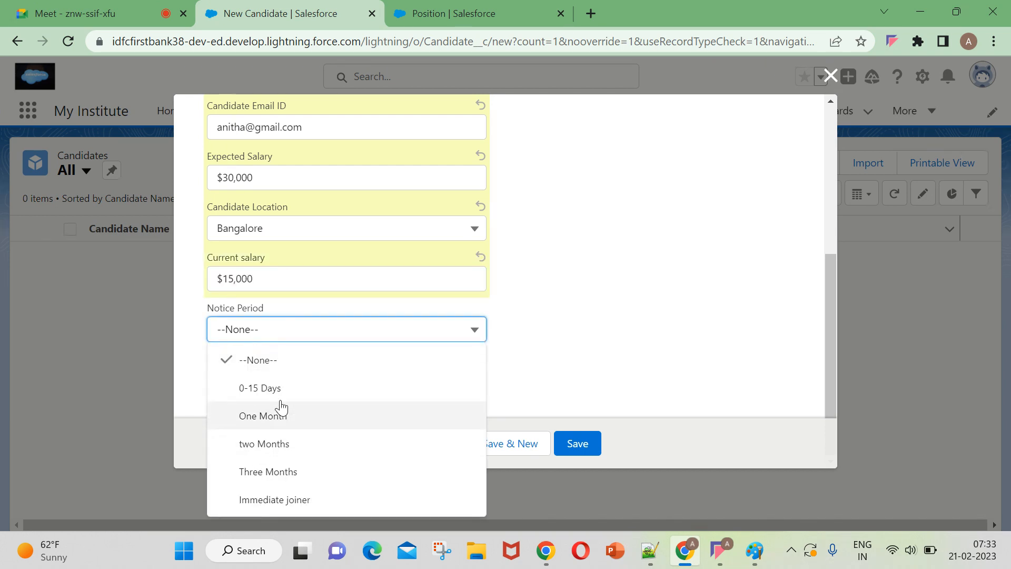
pyautogui.click(275, 419)
# Assign the candidate to the Sr.Developer position, save the record and dismiss the notification.
pyautogui.click(263, 384)
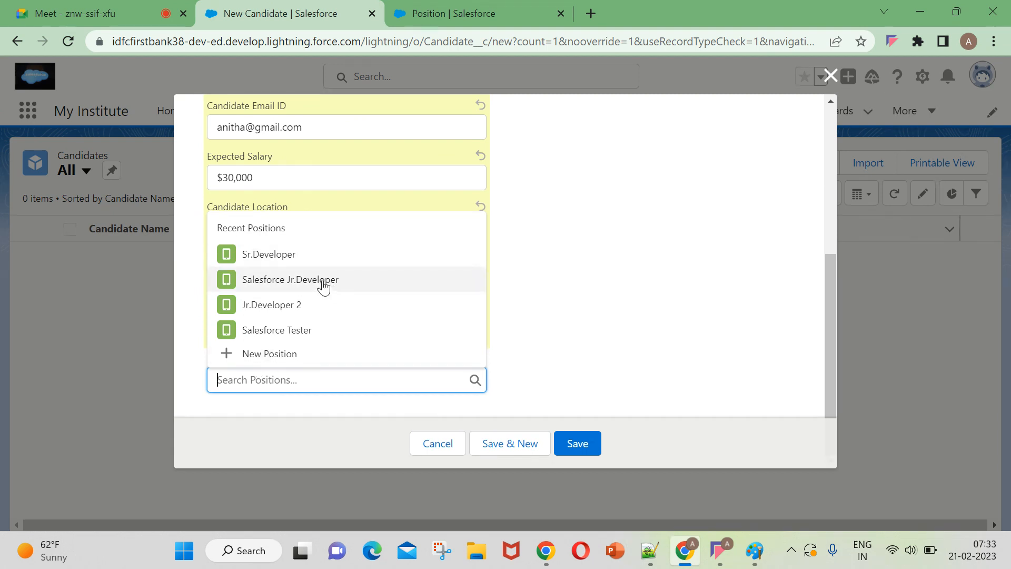
pyautogui.click(305, 255)
pyautogui.click(587, 446)
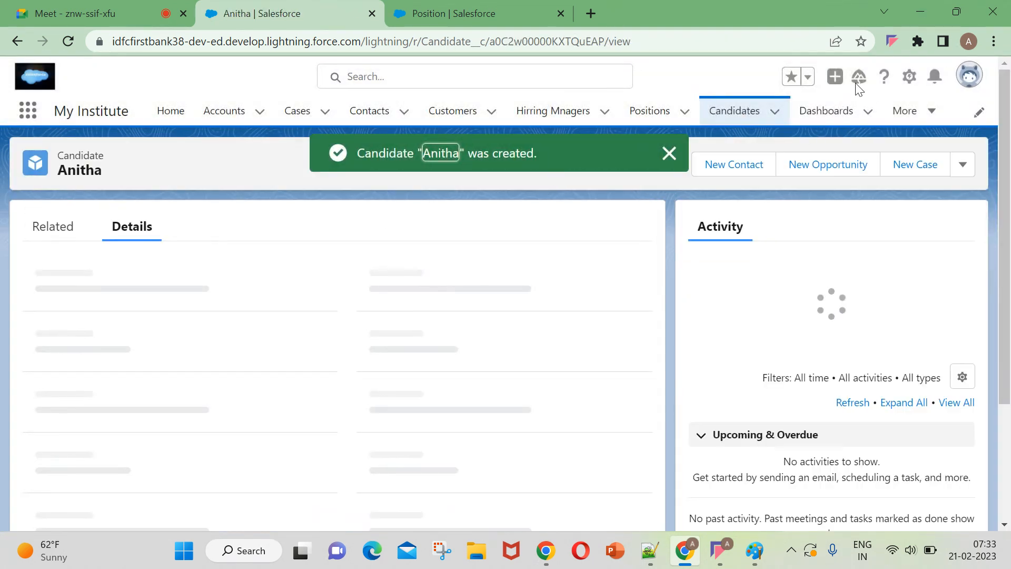
pyautogui.click(668, 155)
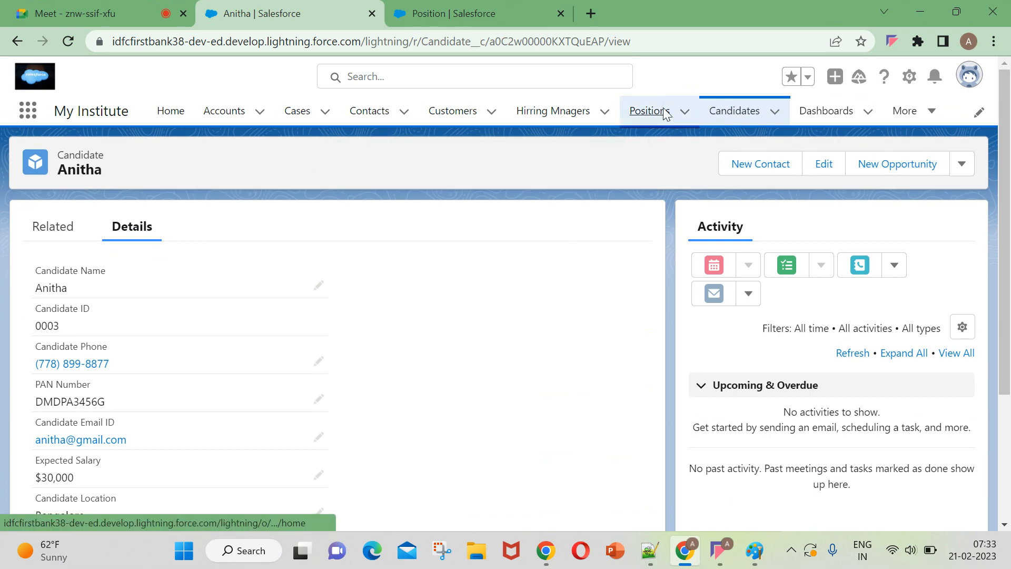
# Open the Sr.Developer position and check its Count of Child records after adding the candidate.
pyautogui.click(650, 110)
pyautogui.click(91, 254)
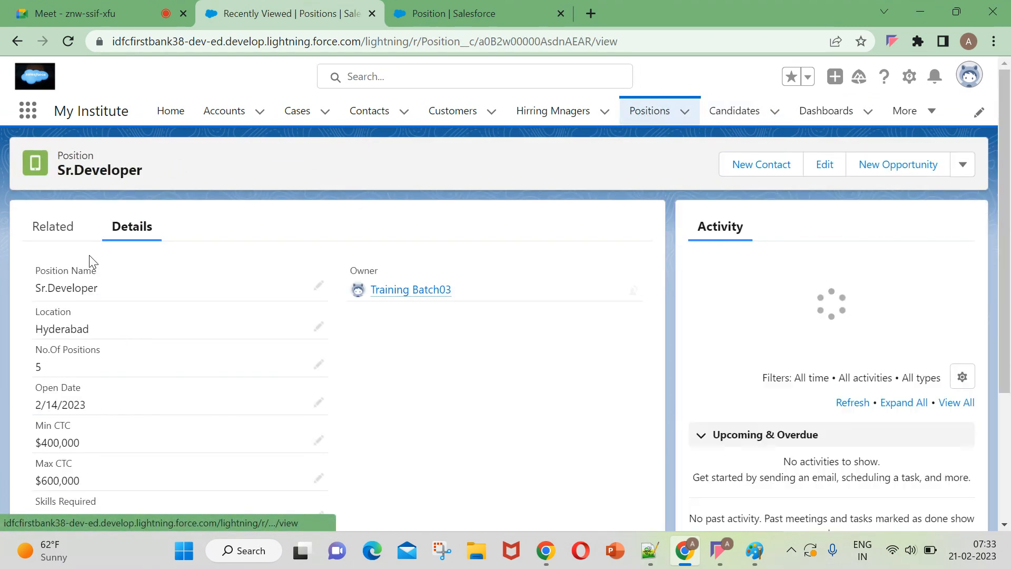
pyautogui.scroll(-2, 378, 400)
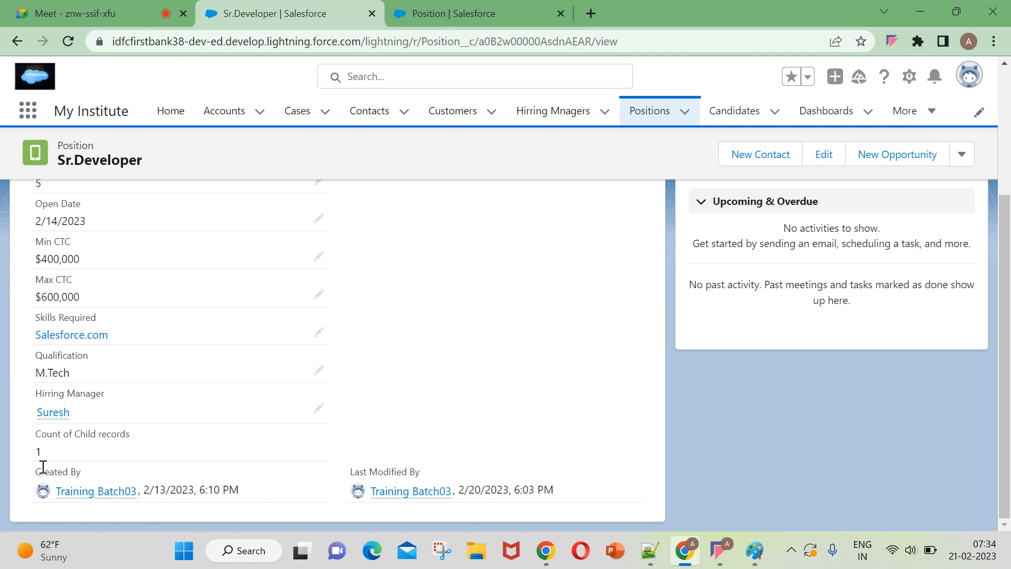
# Open the Salesforce Jr.Developer position from the Positions list and check its Count of Child records for comparison.
pyautogui.click(657, 112)
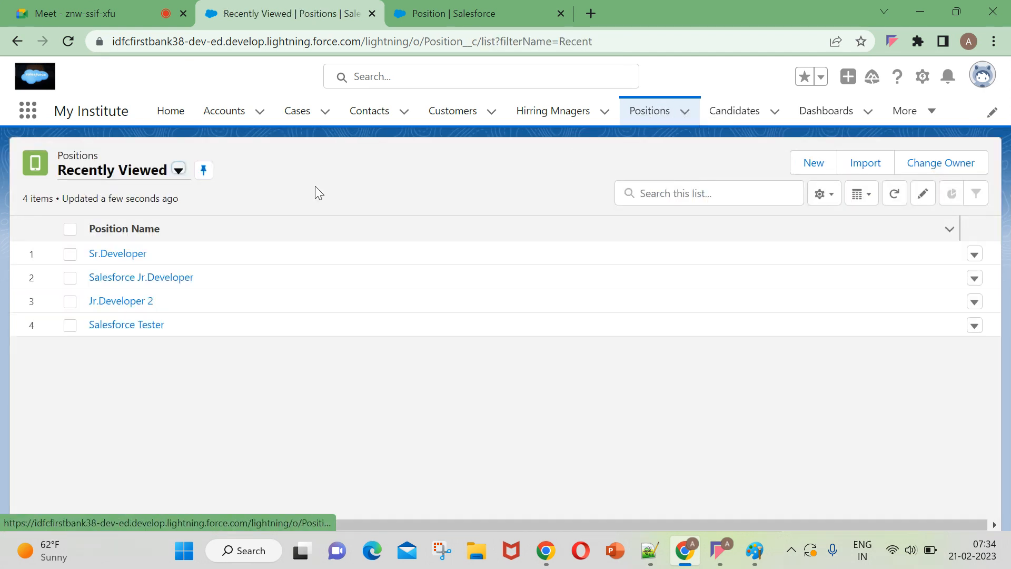
pyautogui.click(119, 277)
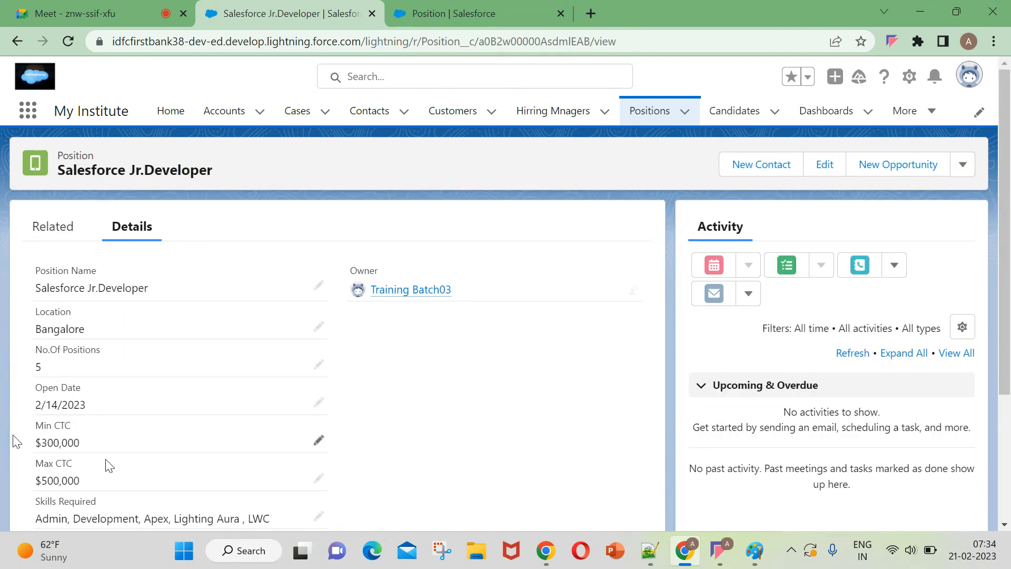
pyautogui.scroll(-3, 76, 415)
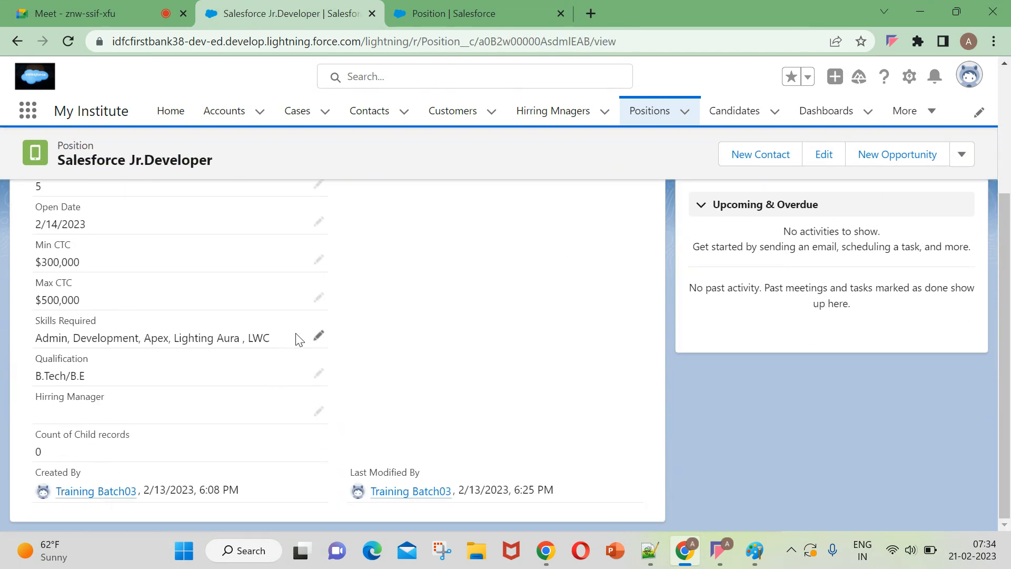
pyautogui.scroll(3, 298, 340)
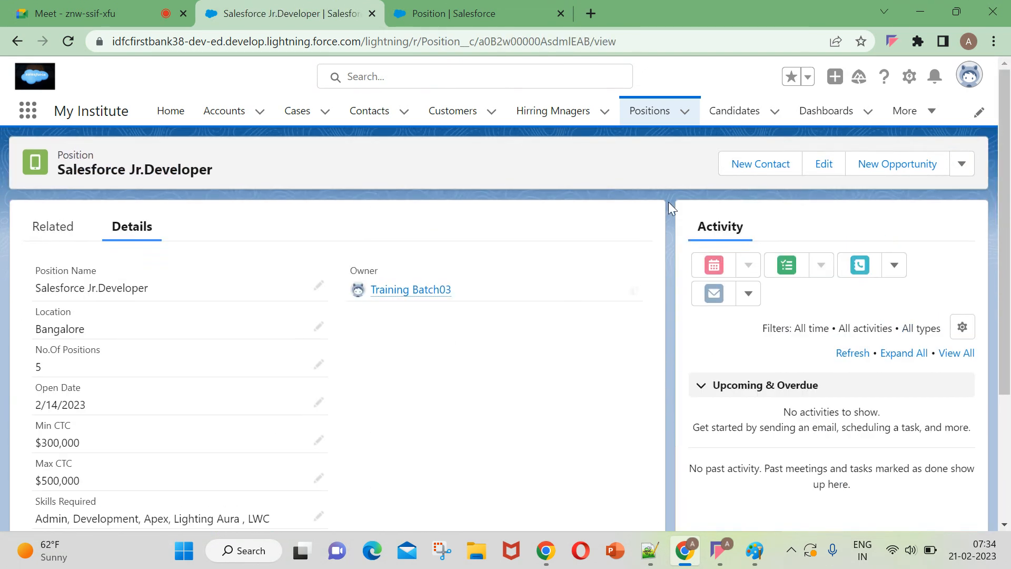
# Return to the Sr.Developer position through the Positions list and view its Count of Child records again.
pyautogui.click(637, 117)
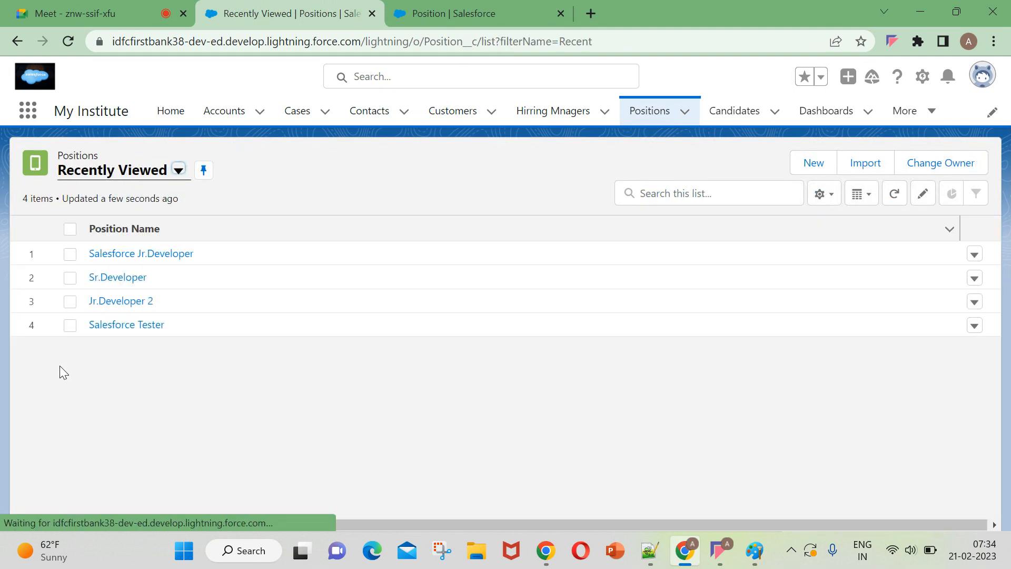
pyautogui.click(121, 279)
pyautogui.scroll(-3, 124, 282)
pyautogui.moveTo(84, 491)
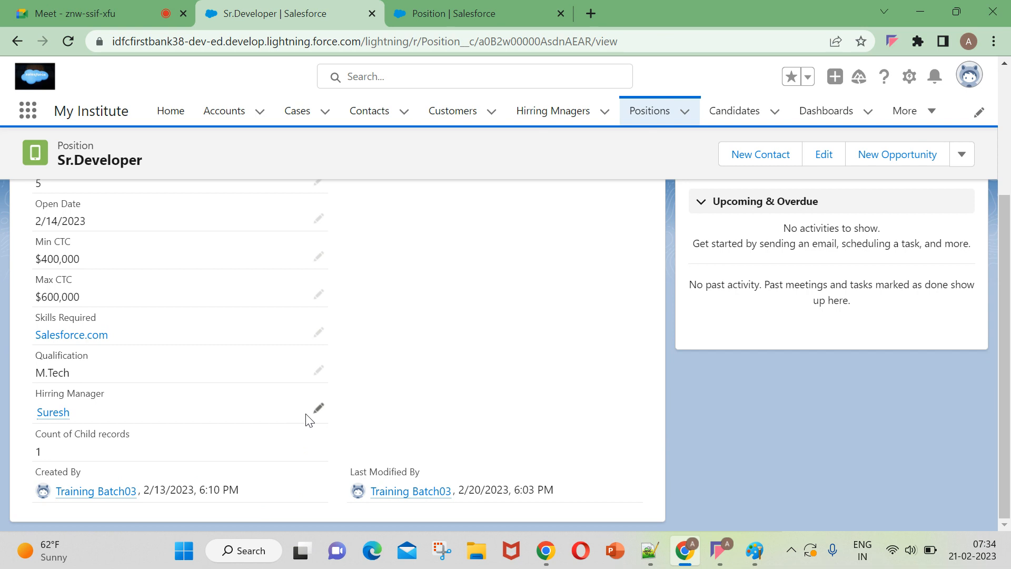
# Put the Sr.Developer record into inline editing and clear its Hirring Manager lookup.
pyautogui.click(317, 409)
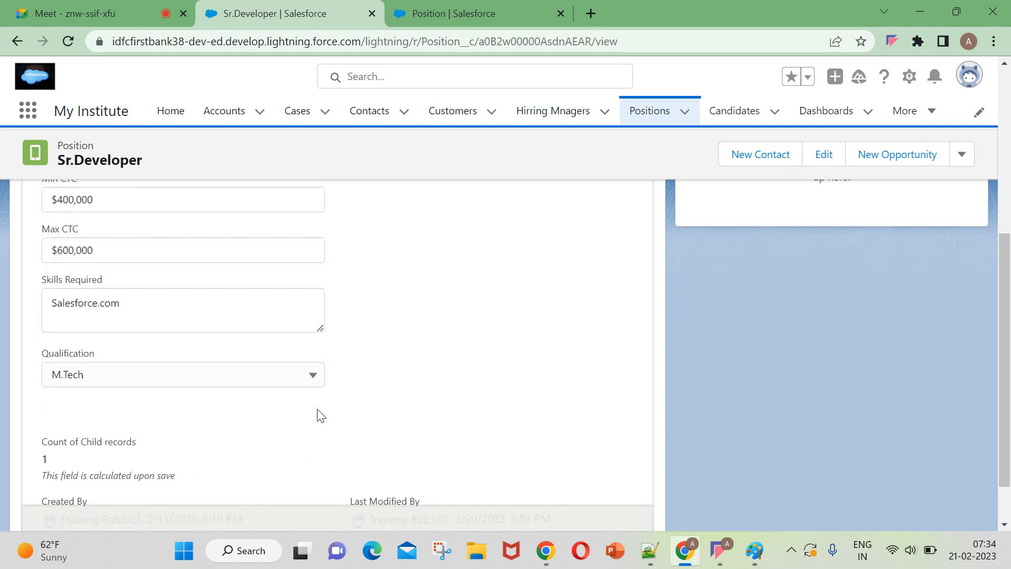
pyautogui.click(313, 425)
pyautogui.scroll(-2, 259, 442)
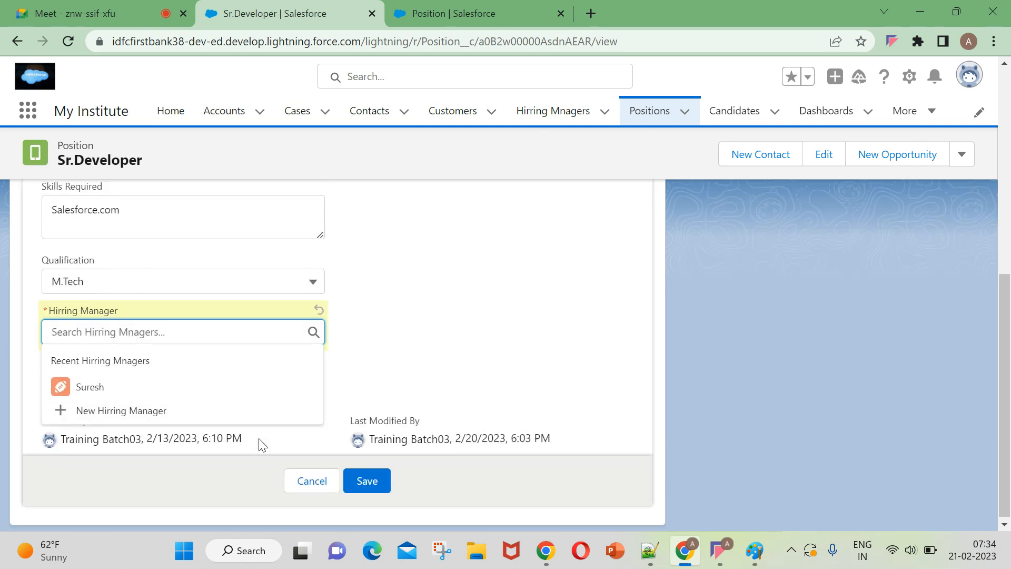
pyautogui.click(481, 357)
pyautogui.scroll(-1, 283, 421)
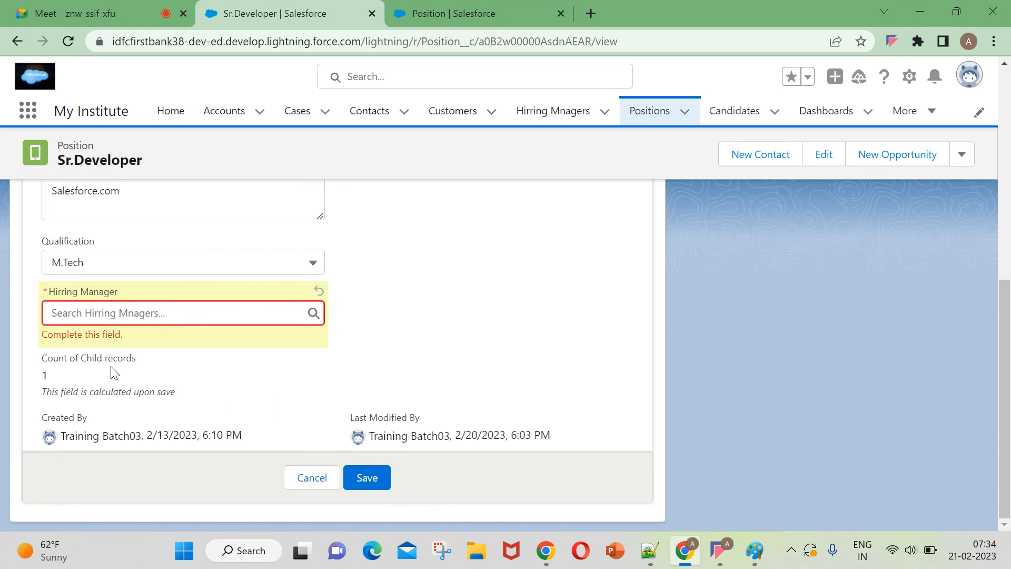
# Examine the Count of Child records field and its help text in the Sr.Developer edit form.
pyautogui.moveTo(42, 358); pyautogui.dragTo(139, 374)
pyautogui.click(398, 362)
pyautogui.moveTo(42, 373); pyautogui.dragTo(107, 393)
pyautogui.moveTo(136, 358); pyautogui.dragTo(40, 368)
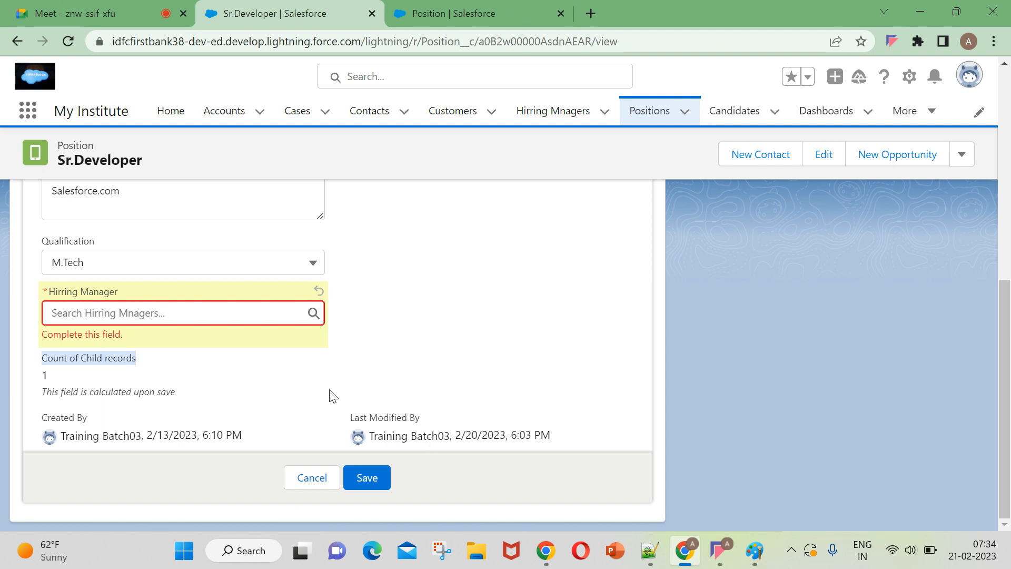
pyautogui.click(220, 384)
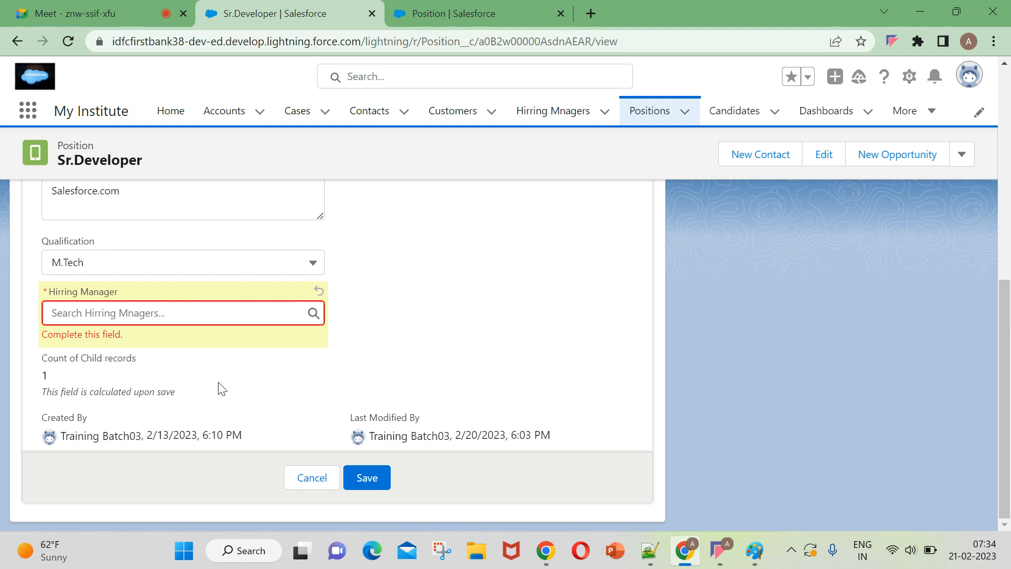
# Switch to Notepad++ and review the Roll-Up Summary Field notes in the "new 21" document.
pyautogui.click(649, 550)
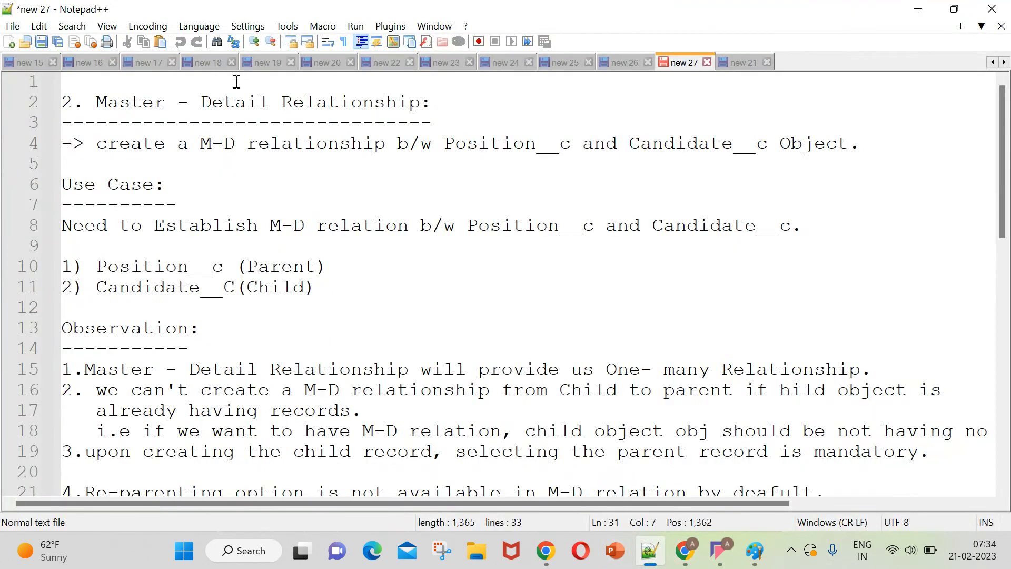
pyautogui.click(741, 63)
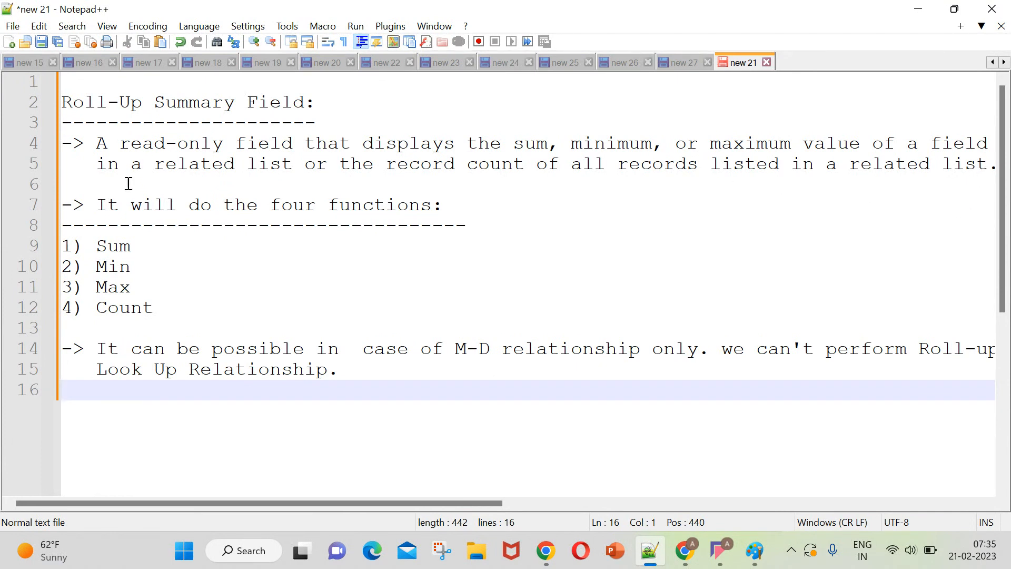
# Check the Sr.Developer edit form in Salesforce, then return to the Notepad++ notes and highlight the Count function.
pyautogui.click(685, 551)
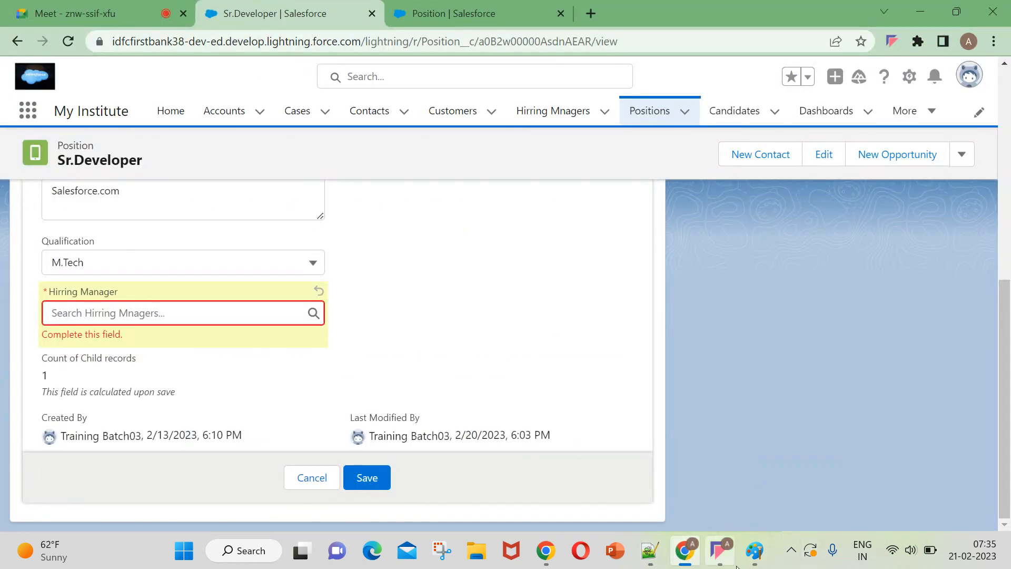
pyautogui.click(685, 552)
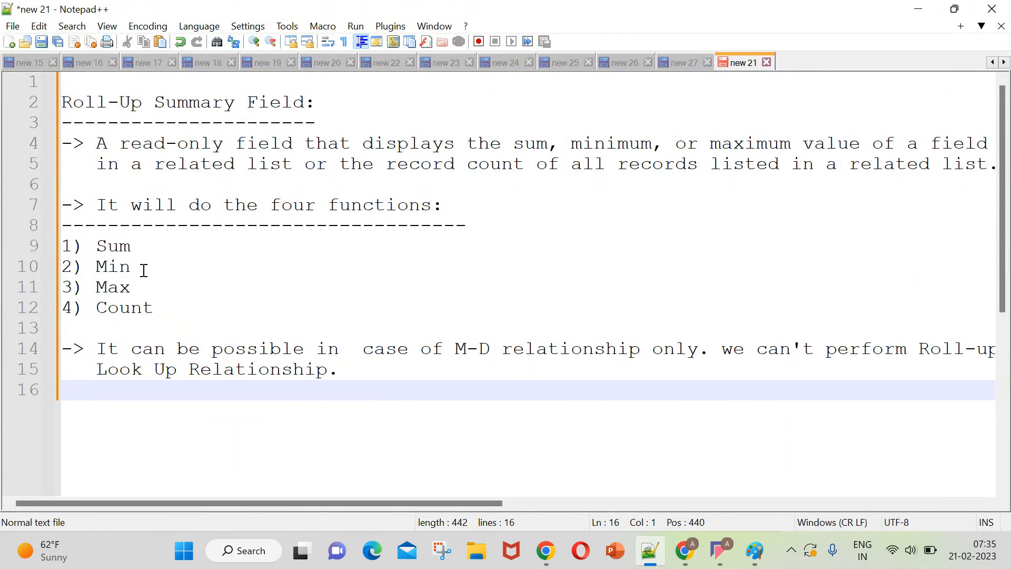
pyautogui.moveTo(84, 309); pyautogui.dragTo(168, 315)
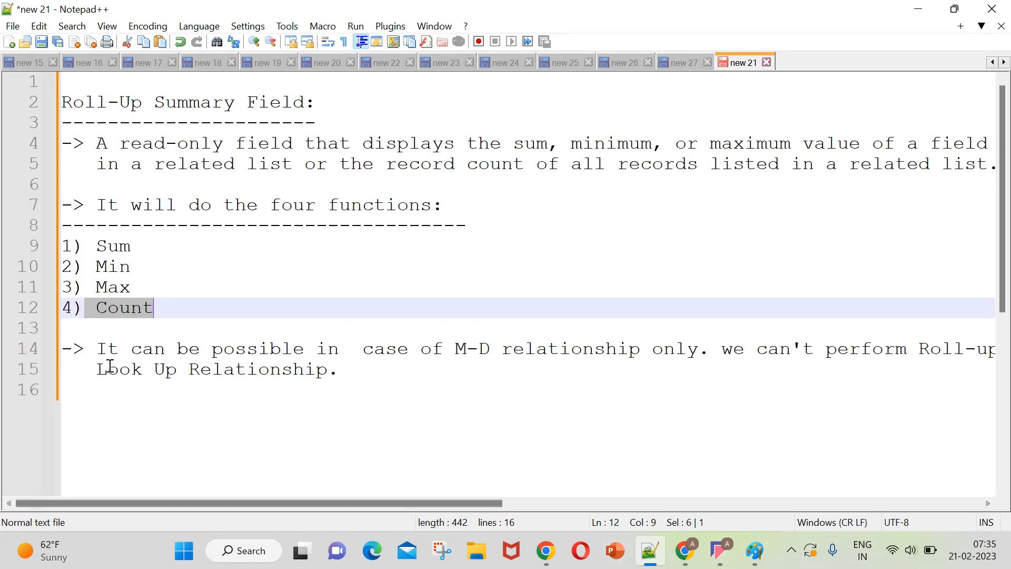
pyautogui.click(161, 308)
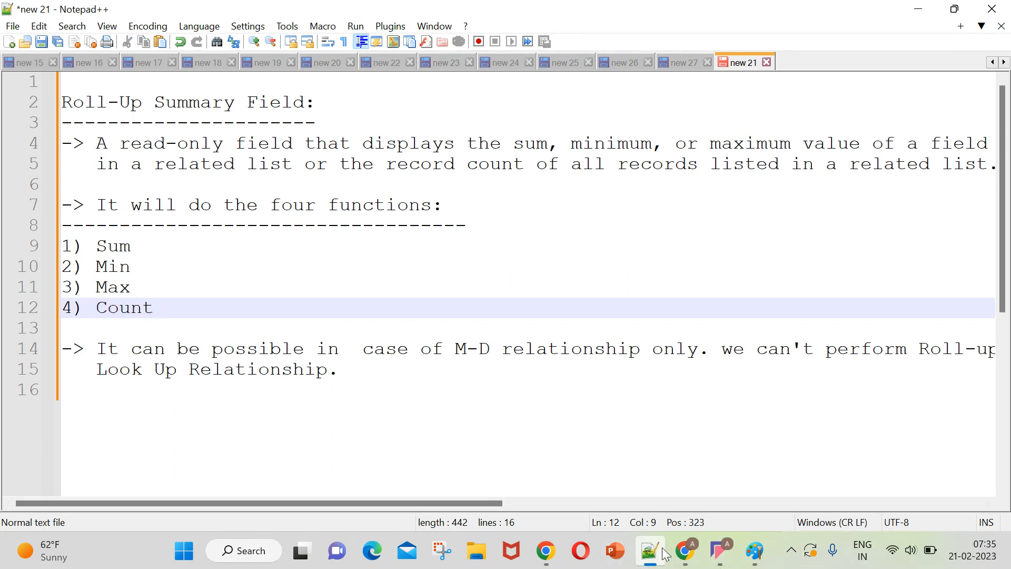
# Switch back to Salesforce in Chrome and cancel the inline edit of the Sr.Developer record.
pyautogui.click(685, 550)
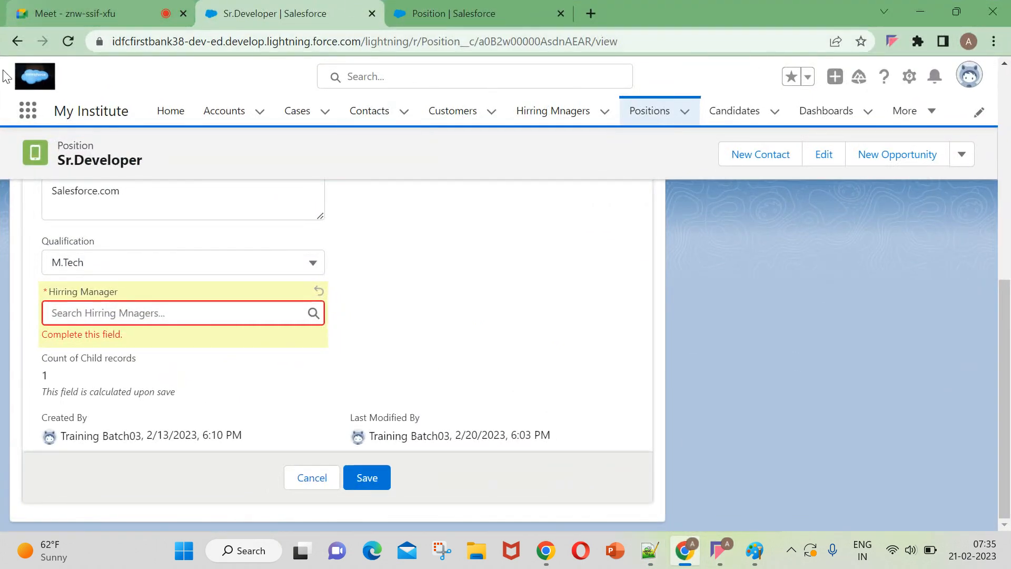
pyautogui.scroll(2, 318, 365)
pyautogui.click(298, 505)
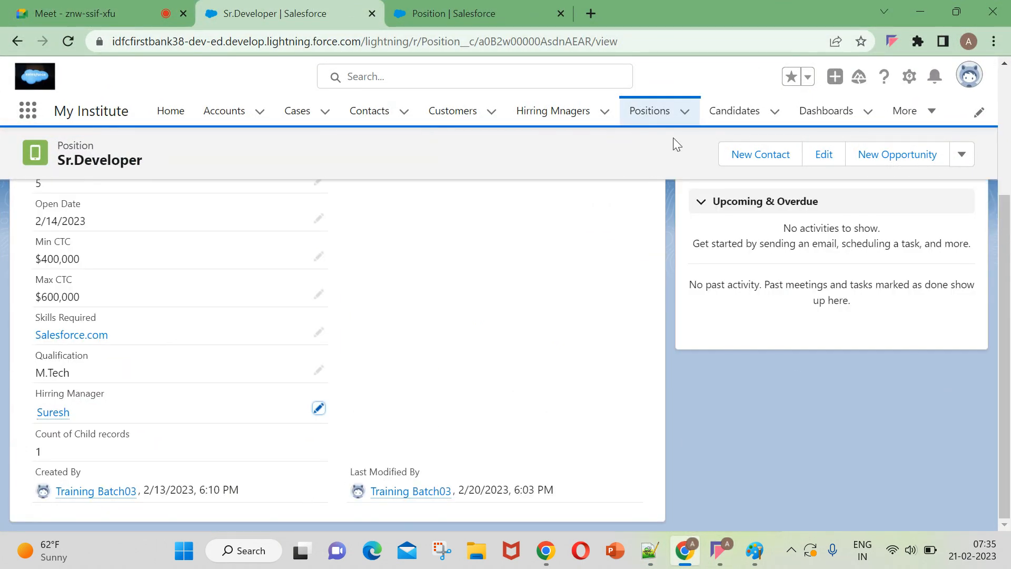
pyautogui.scroll(5, 578, 293)
# Find the Position object in Object Manager by searching for "position" and open its Fields & Relationships.
pyautogui.click(470, 15)
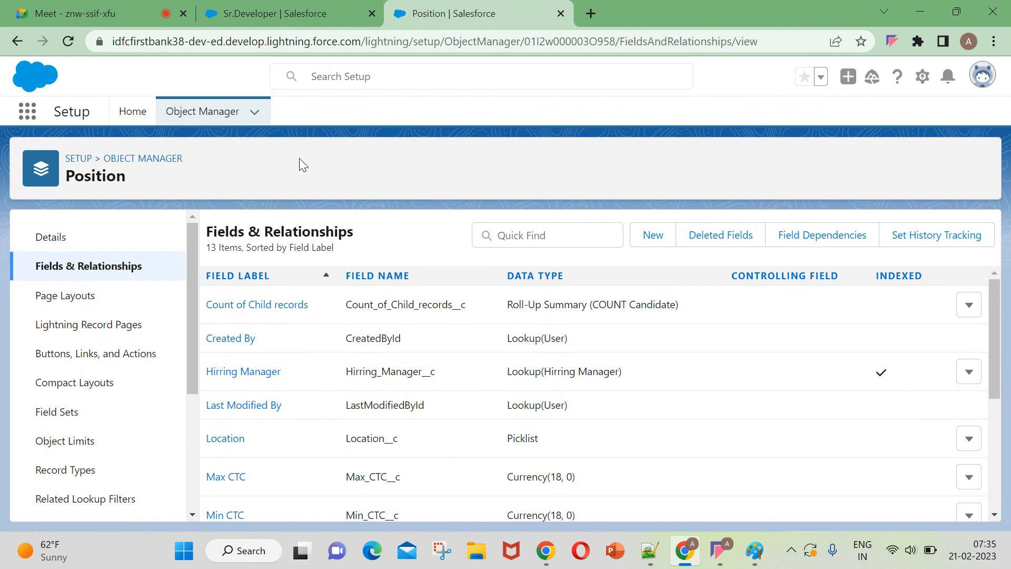
pyautogui.click(208, 108)
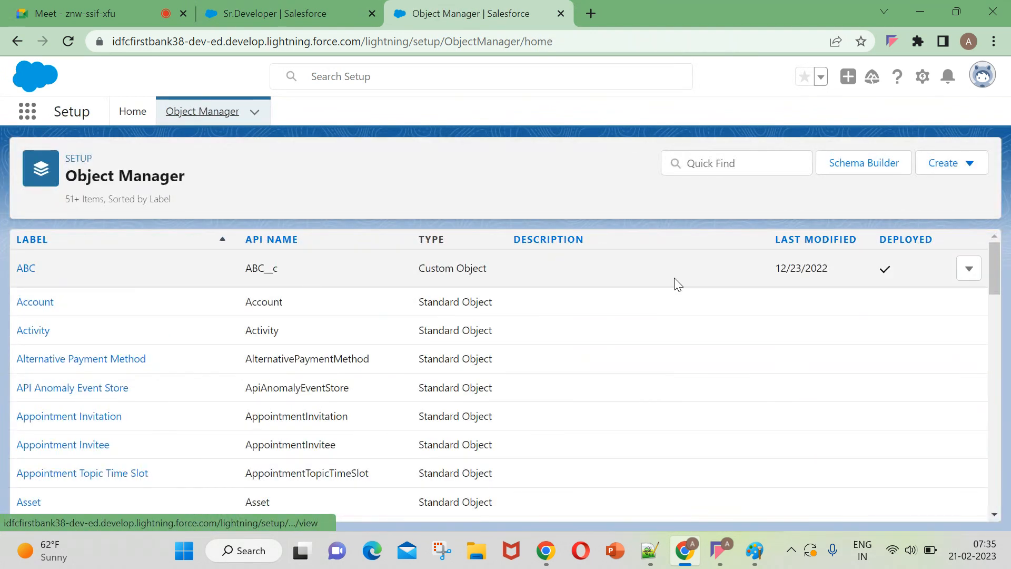
pyautogui.click(690, 164)
pyautogui.write('position')
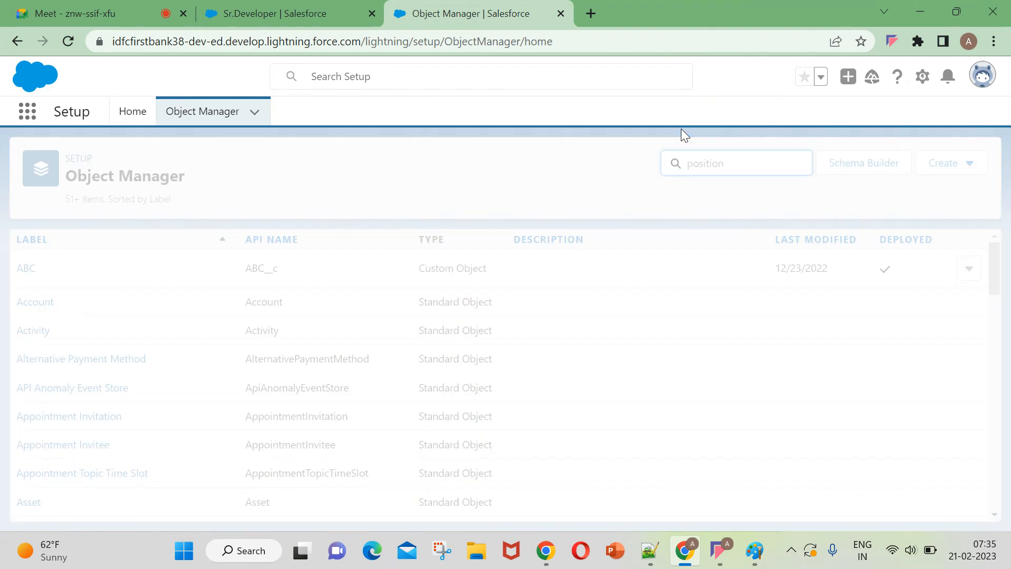
pyautogui.click(50, 268)
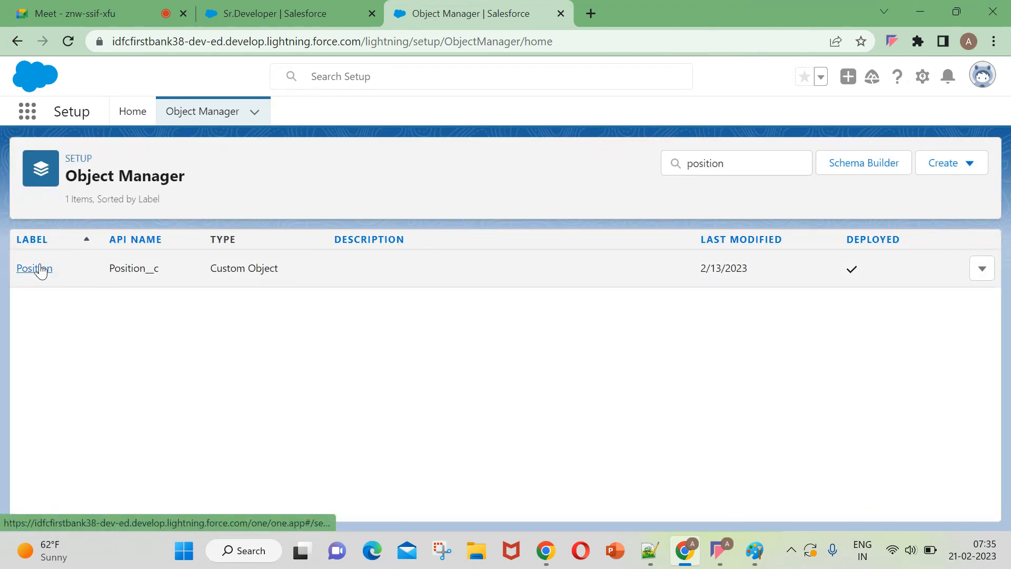
pyautogui.click(65, 271)
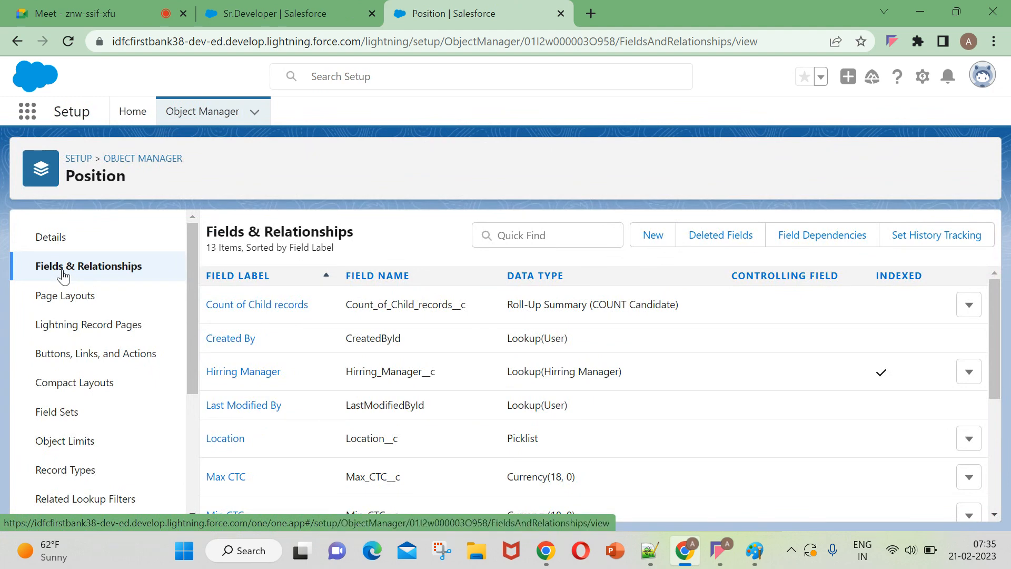
# Start a new custom field on Position and choose Roll-Up Summary as its data type.
pyautogui.click(653, 234)
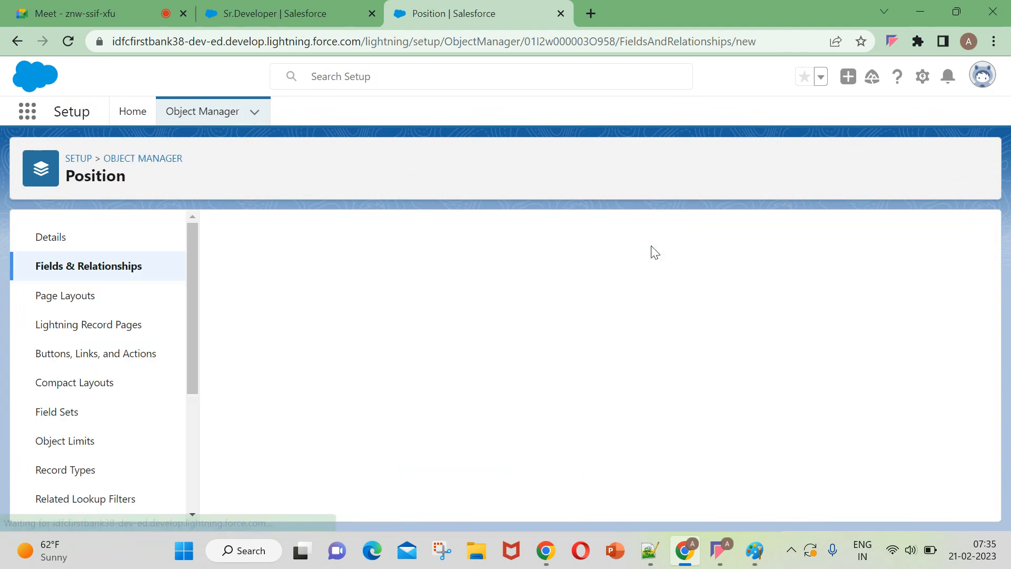
pyautogui.scroll(-3, 535, 494)
pyautogui.scroll(-2, 523, 489)
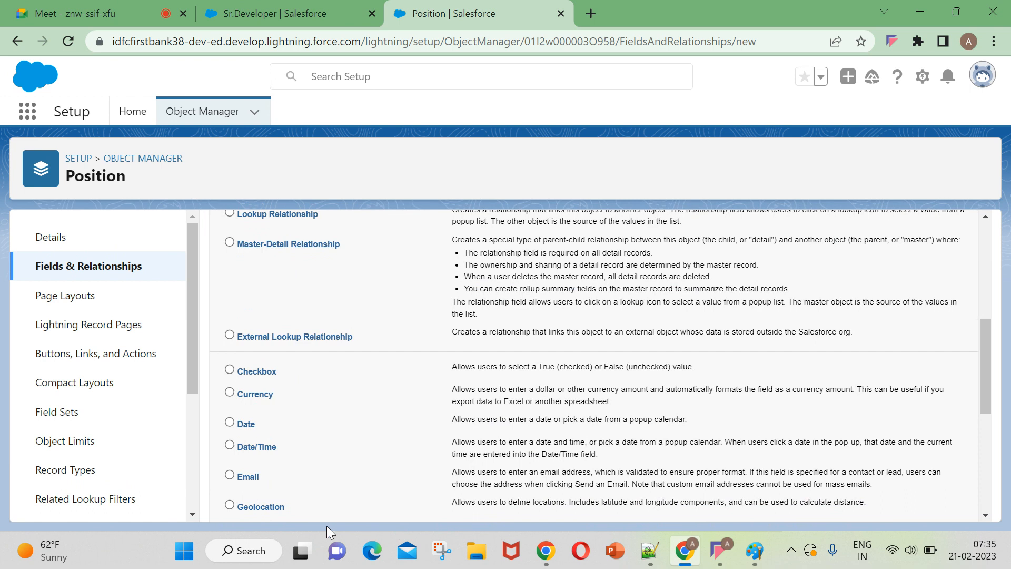
pyautogui.scroll(3, 304, 319)
pyautogui.click(274, 331)
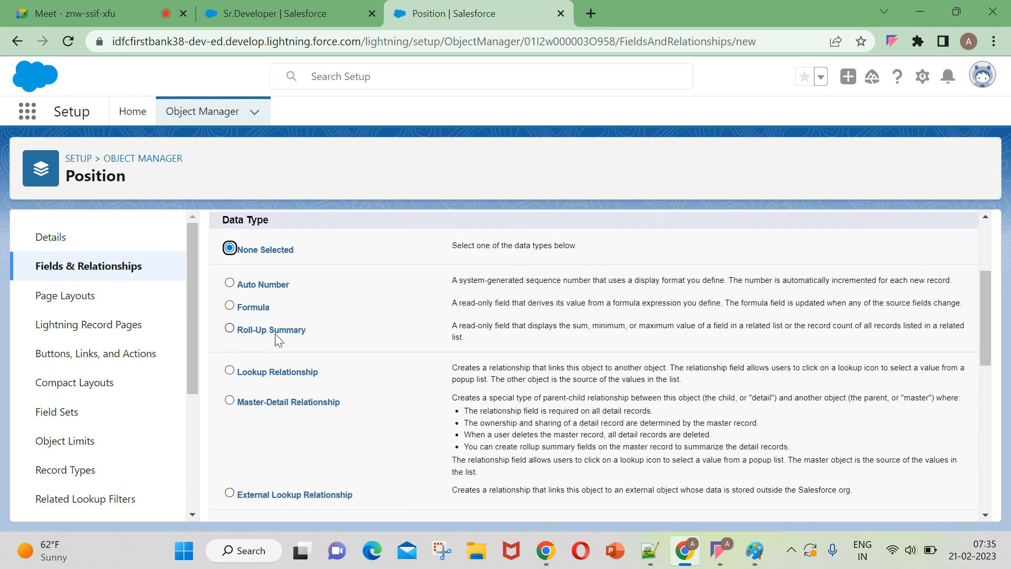
pyautogui.click(75, 12)
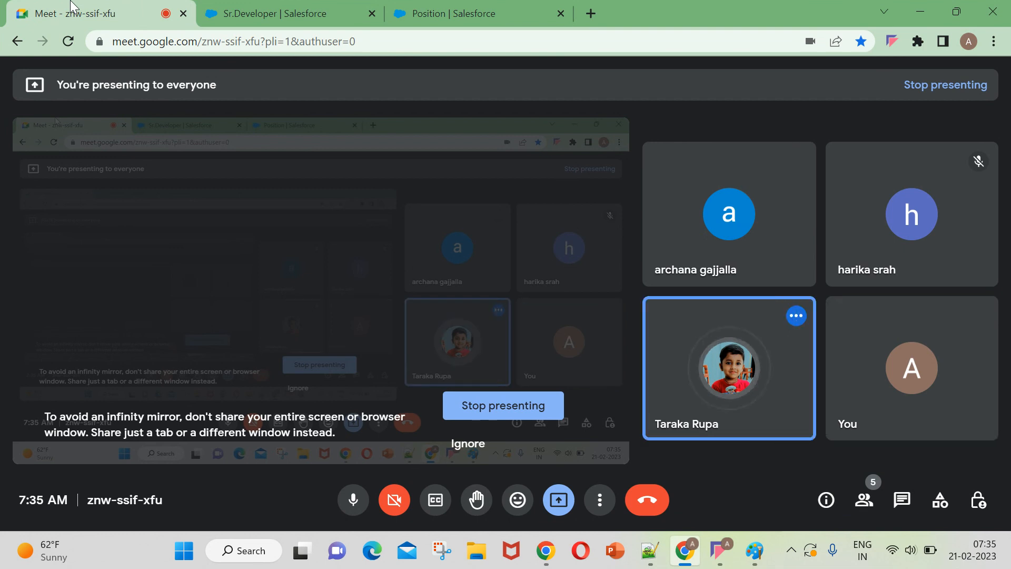
pyautogui.click(458, 16)
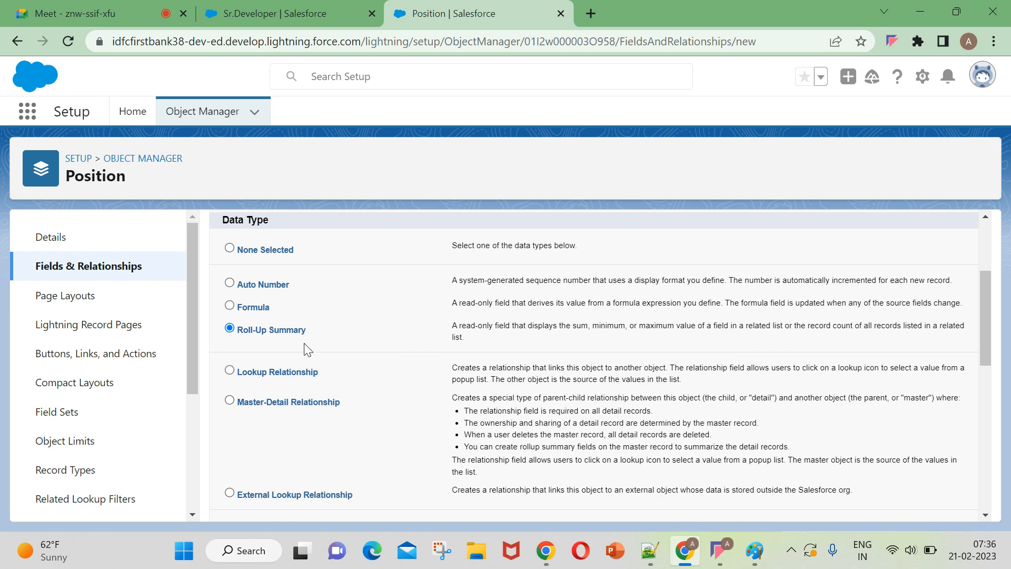
# Continue with the Roll-Up Summary type to the new field's details and activate the empty Field Label.
pyautogui.scroll(2, 274, 390)
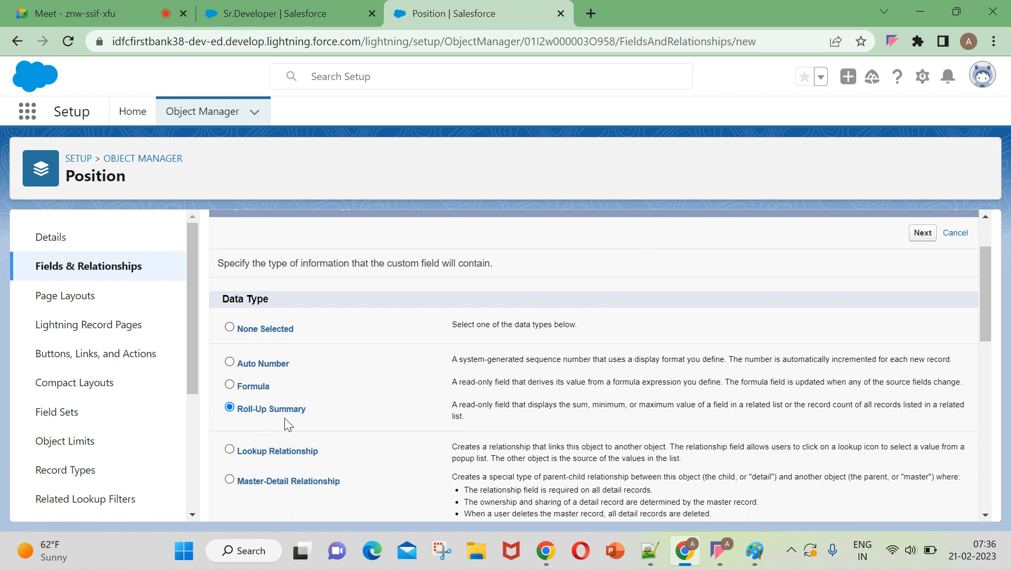
pyautogui.scroll(-2, 284, 419)
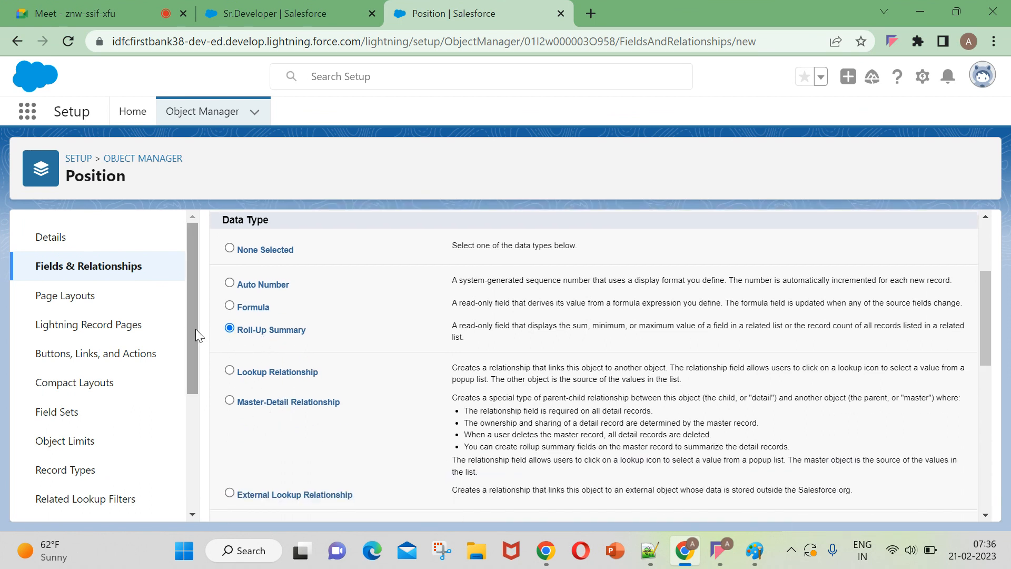
pyautogui.scroll(-9, 799, 511)
pyautogui.click(927, 509)
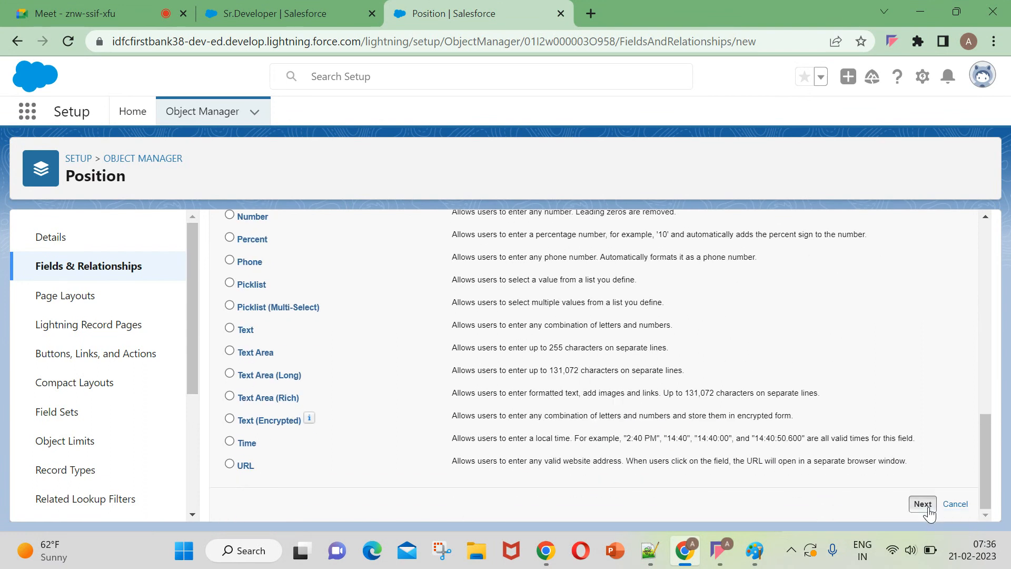
pyautogui.click(406, 341)
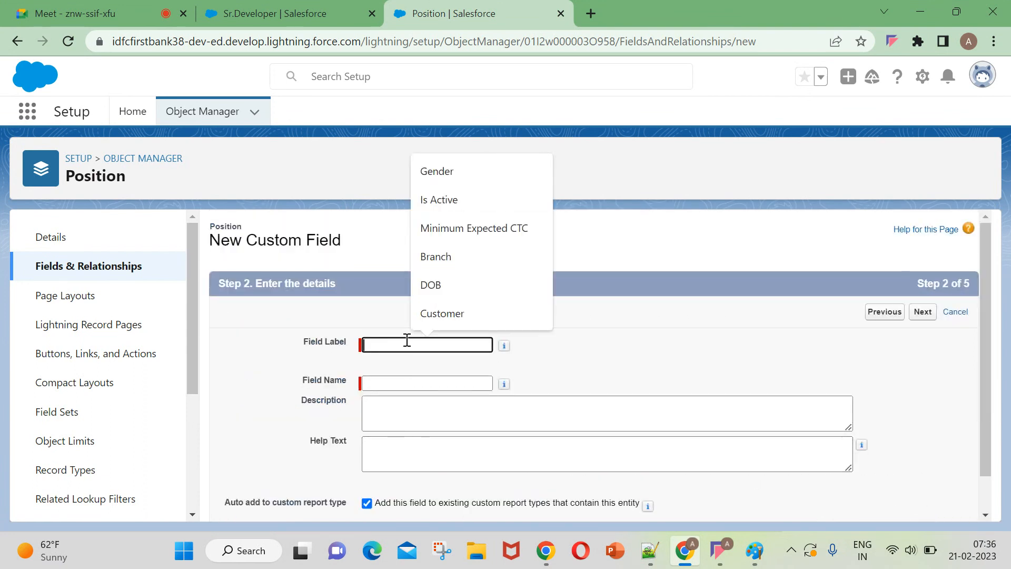
# Open the recently viewed candidate's record from the Candidates list and examine its salary fields, highlighting the Expected Salary value.
pyautogui.click(354, 17)
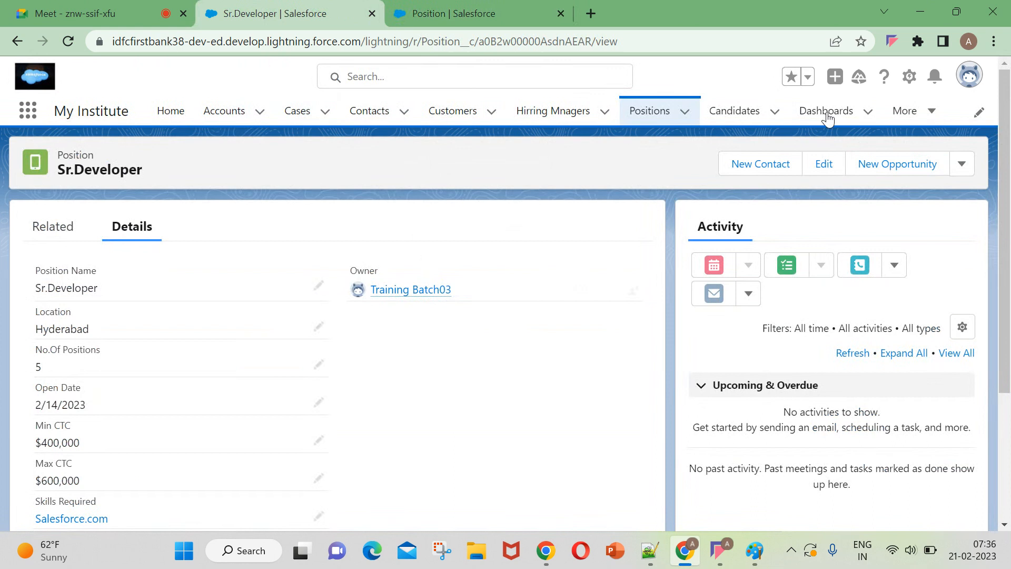
pyautogui.click(717, 114)
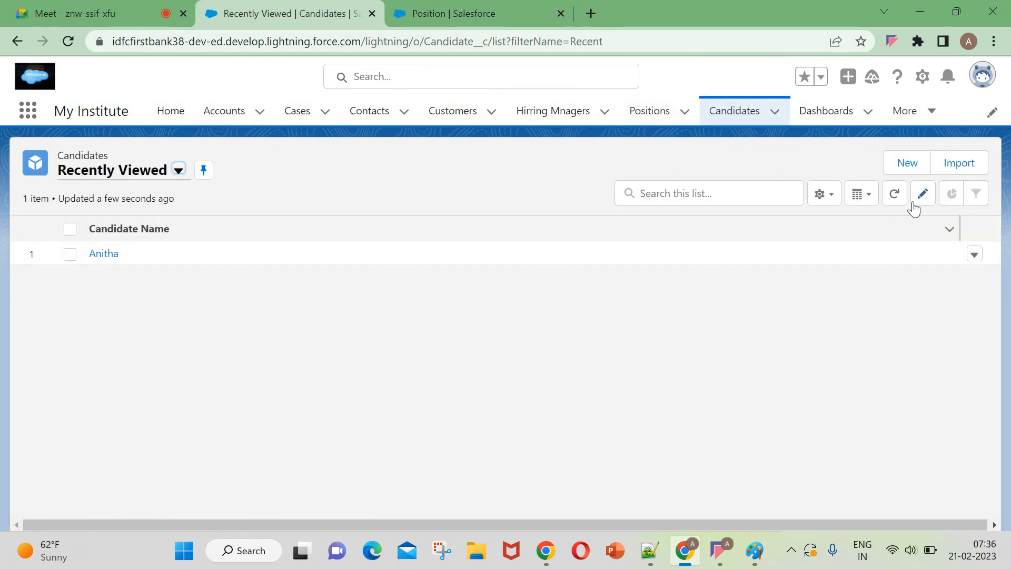
pyautogui.click(105, 256)
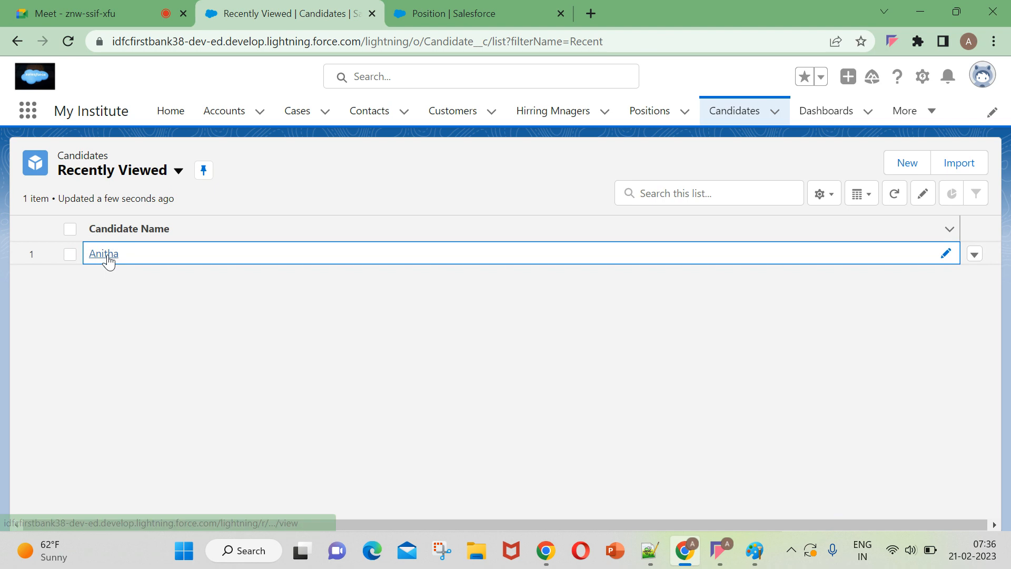
pyautogui.scroll(-3, 274, 343)
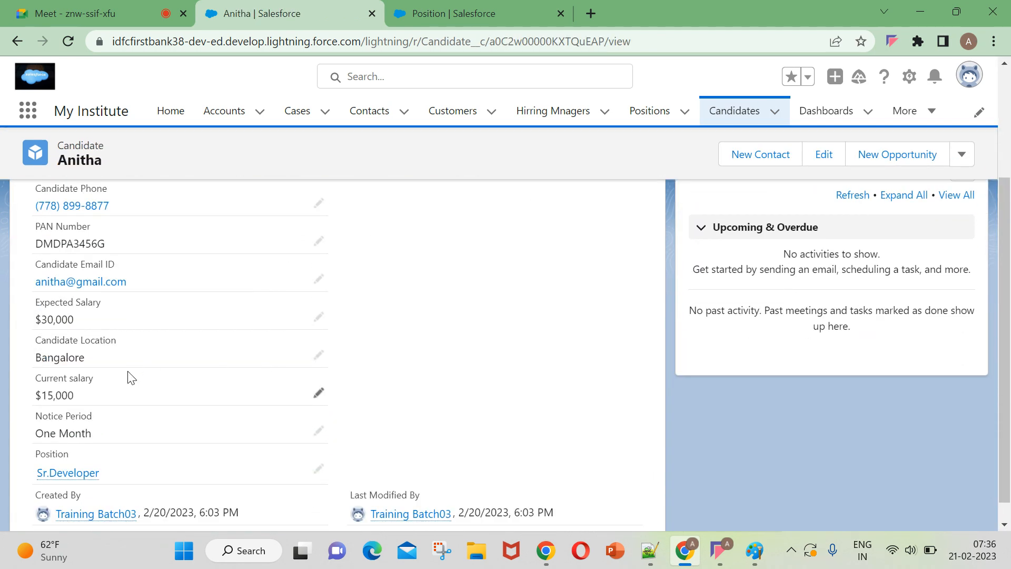
pyautogui.scroll(3, 120, 393)
pyautogui.scroll(-2, 119, 393)
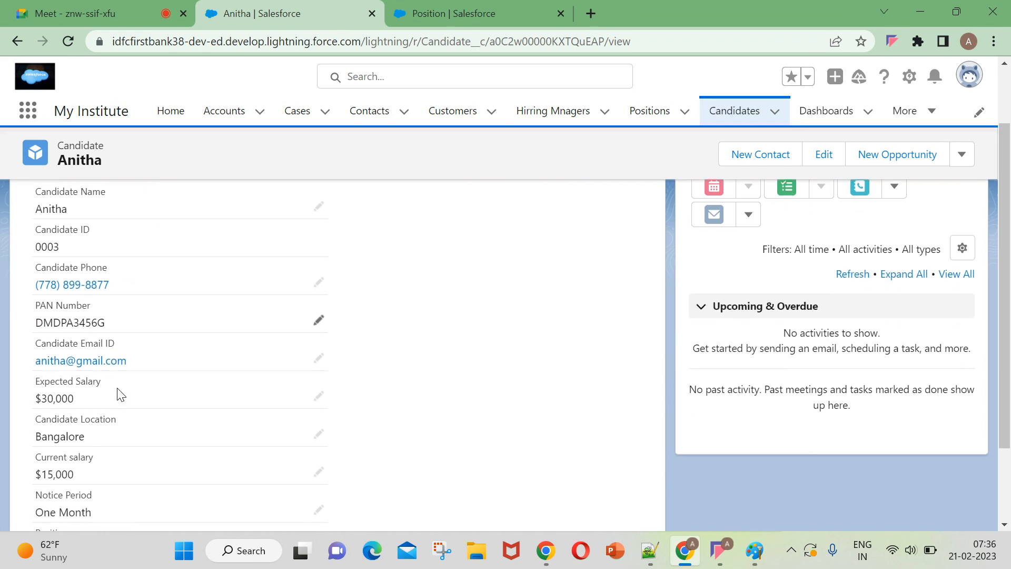
pyautogui.scroll(-2, 120, 393)
pyautogui.scroll(2, 119, 393)
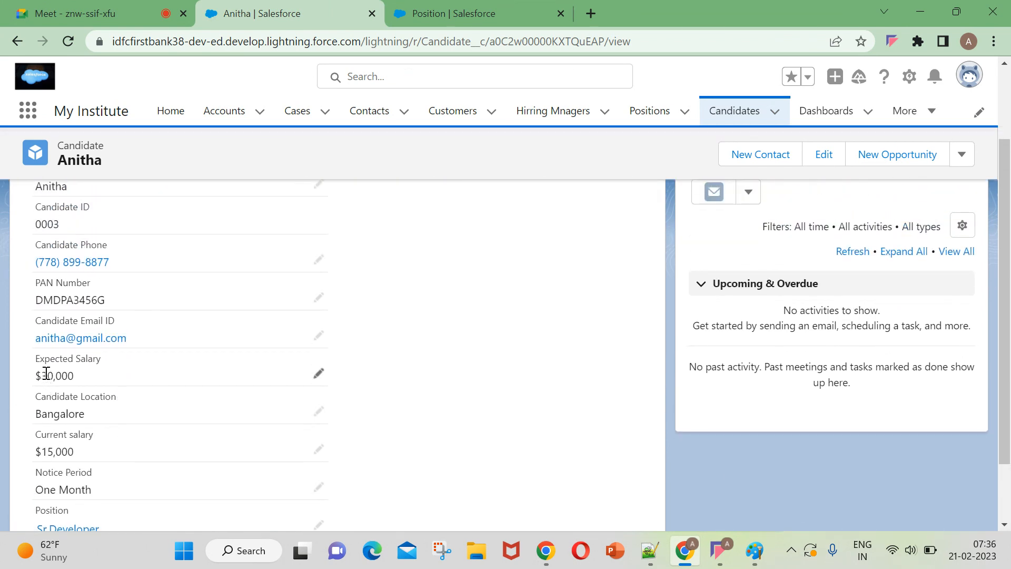
pyautogui.moveTo(93, 382); pyautogui.dragTo(36, 375)
pyautogui.click(552, 348)
# View the list view choices for Candidates and go to the Positions list.
pyautogui.click(736, 115)
pyautogui.click(139, 170)
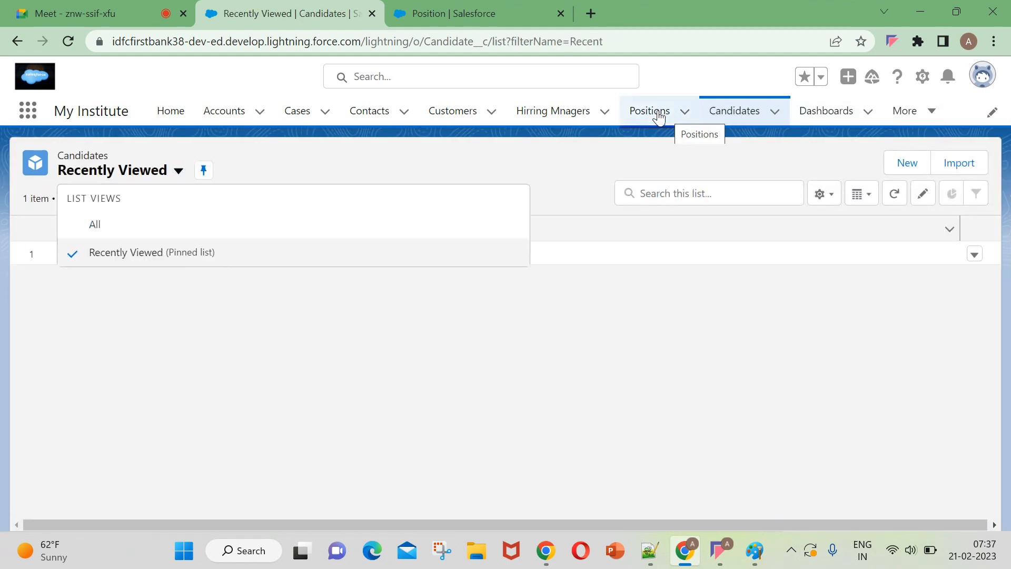
pyautogui.click(652, 110)
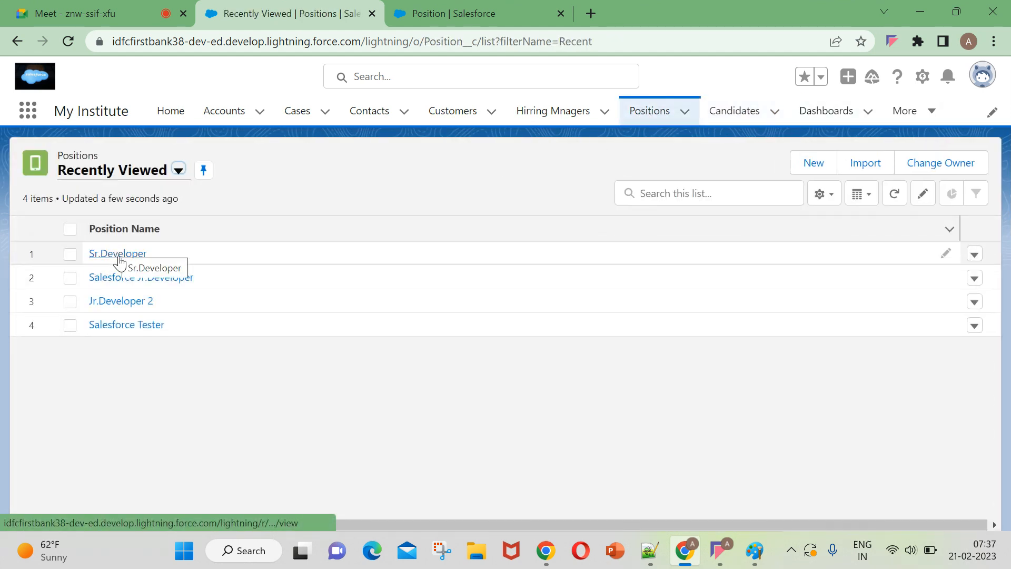
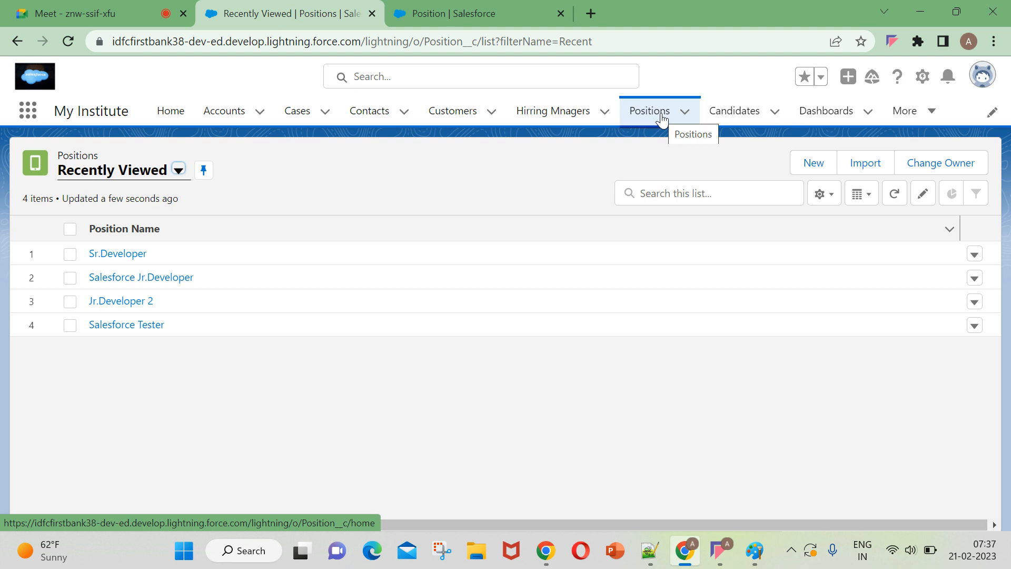
# Open the Sr.Developer position record, examine its Min CTC, Max CTC and Count of Child records fields, and go to the Candidates list.
pyautogui.click(124, 256)
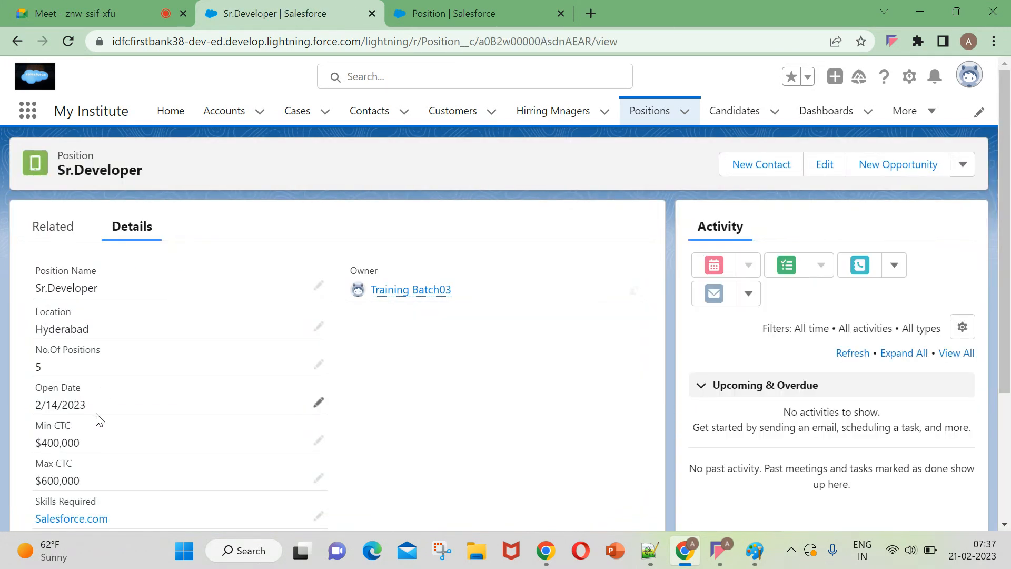
pyautogui.scroll(-3, 95, 418)
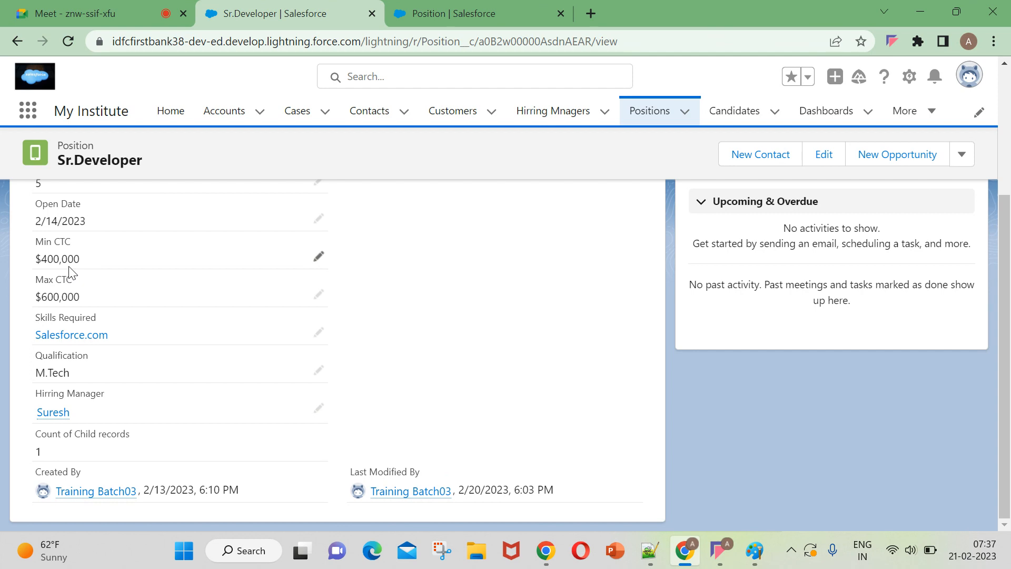
pyautogui.click(743, 108)
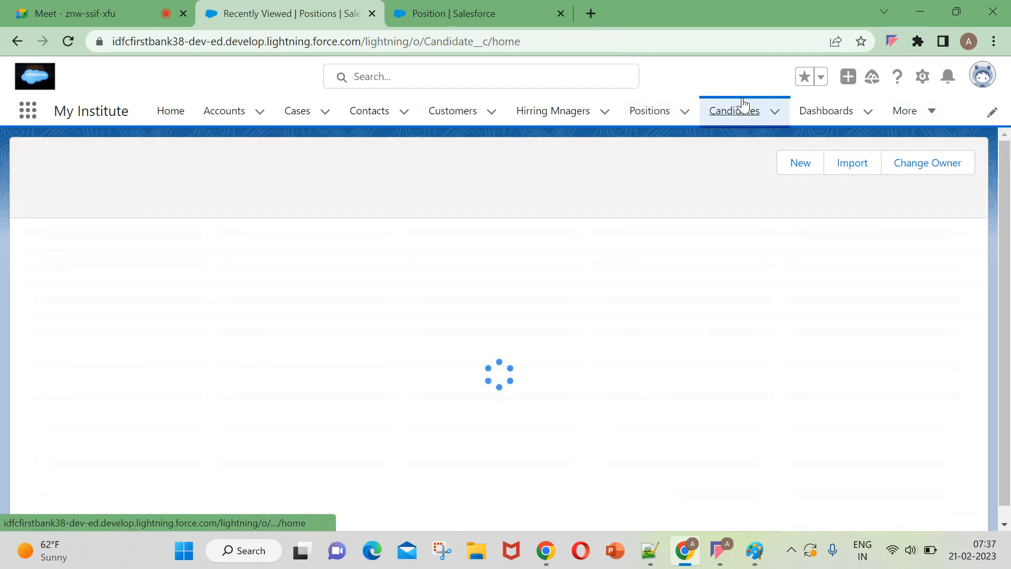
# Label the new Position roll-up field "Total Salary to Candidates Per Month" and continue to its summary calculation.
pyautogui.click(557, 21)
pyautogui.scroll(-2, 389, 395)
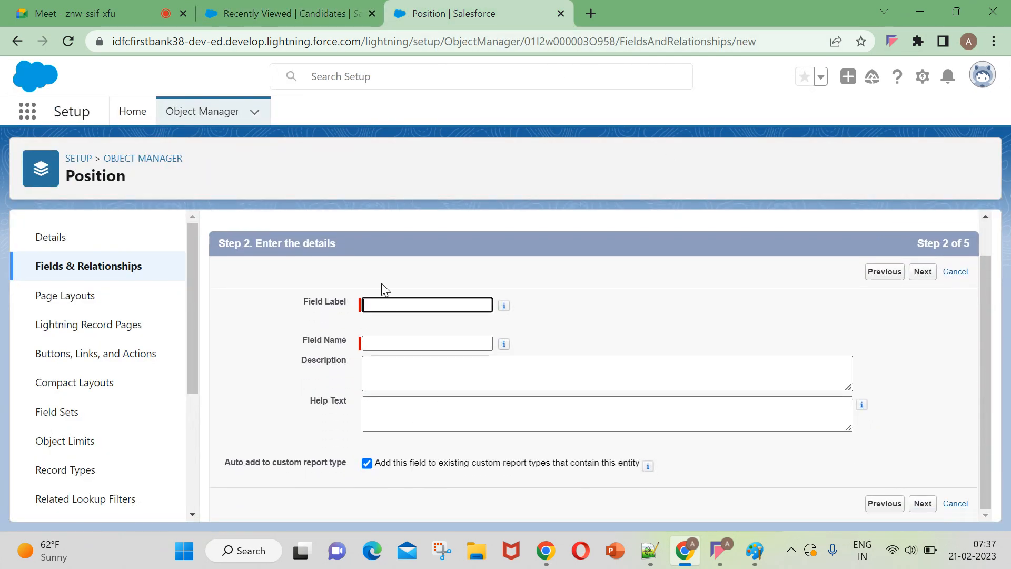
pyautogui.click(384, 304)
pyautogui.write('Total S')
pyautogui.press('capslock')
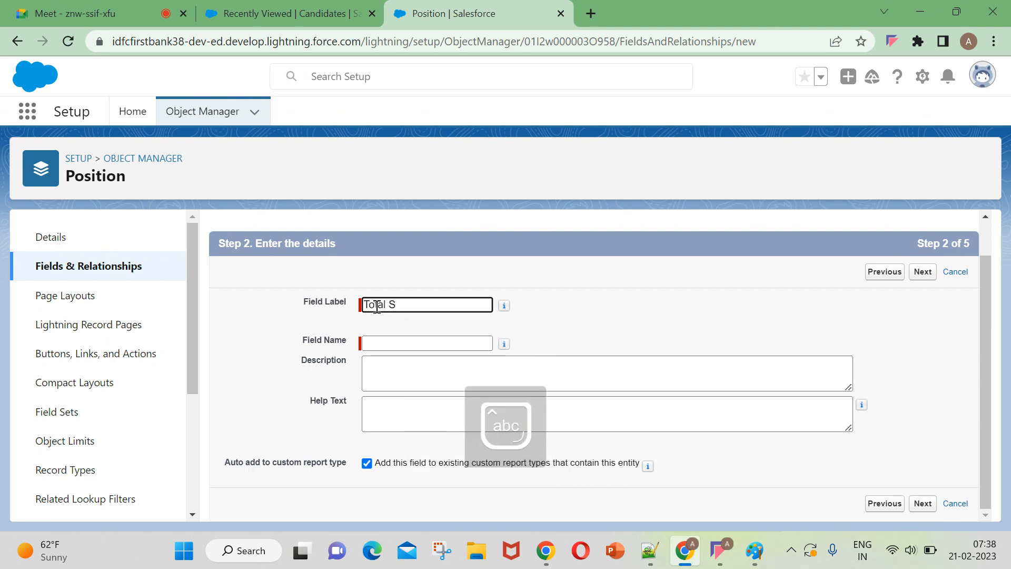
pyautogui.write('alary to')
pyautogui.press('capslock')
pyautogui.write('C')
pyautogui.press('capslock')
pyautogui.write('andidates o')
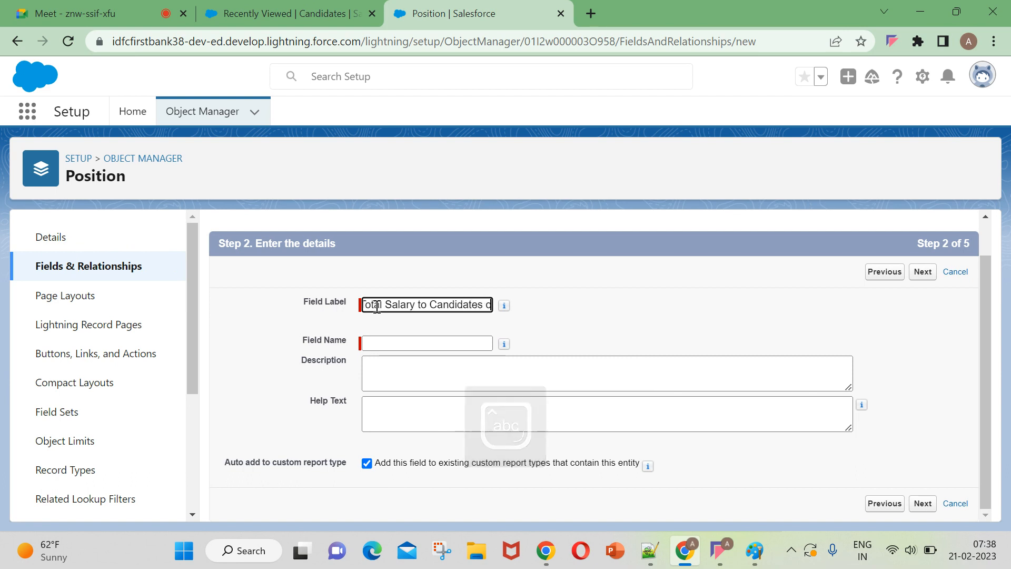
pyautogui.write('n')
pyautogui.press('BackSpace')
pyautogui.press('BackSpace')
pyautogui.write('Per')
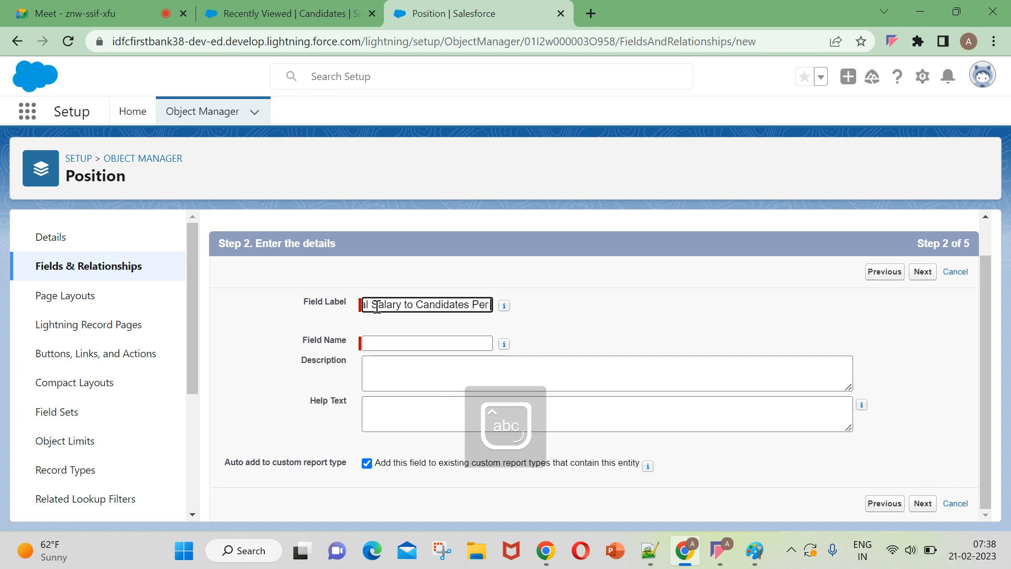
pyautogui.write(' Month')
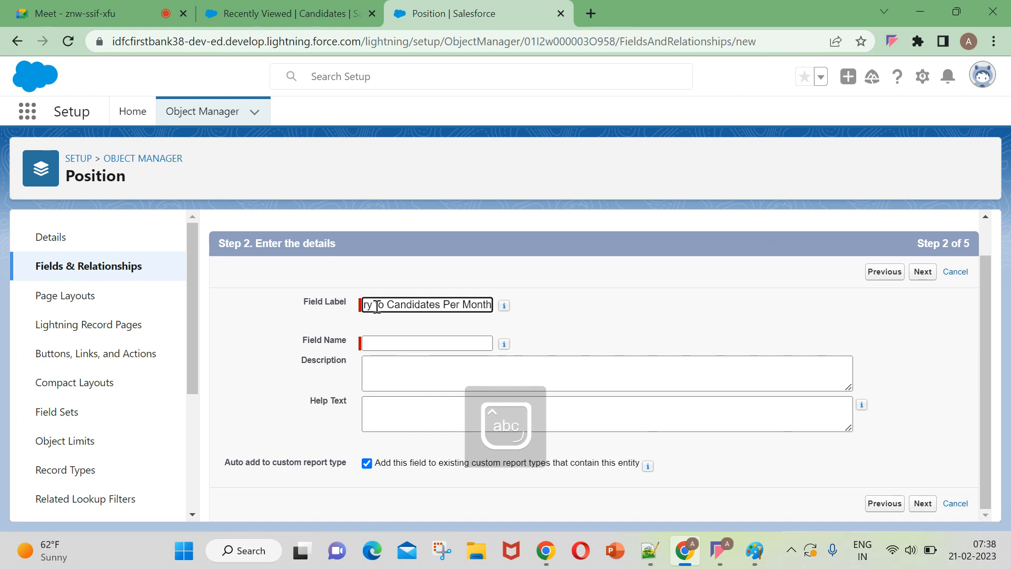
pyautogui.click(611, 313)
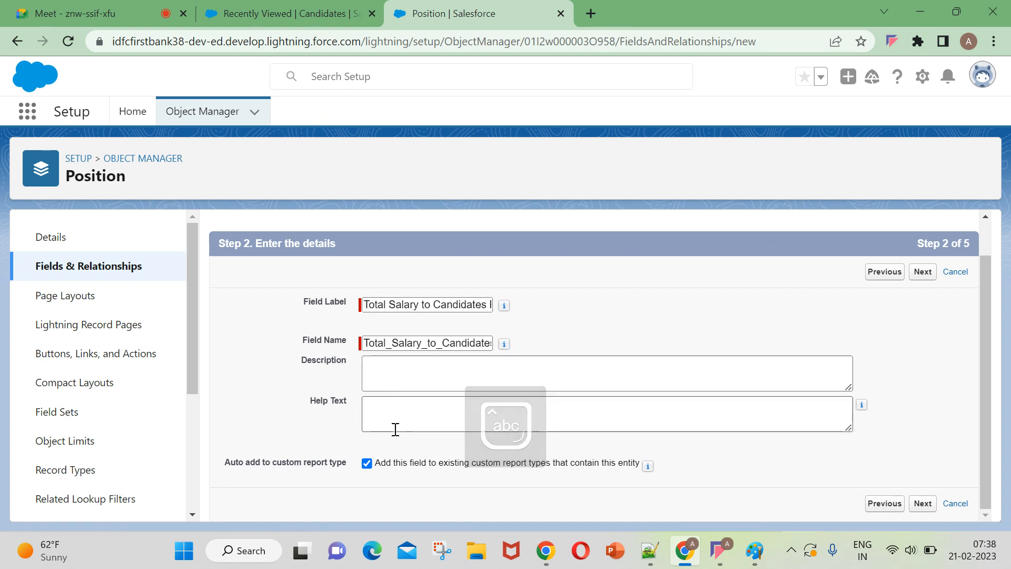
pyautogui.click(930, 506)
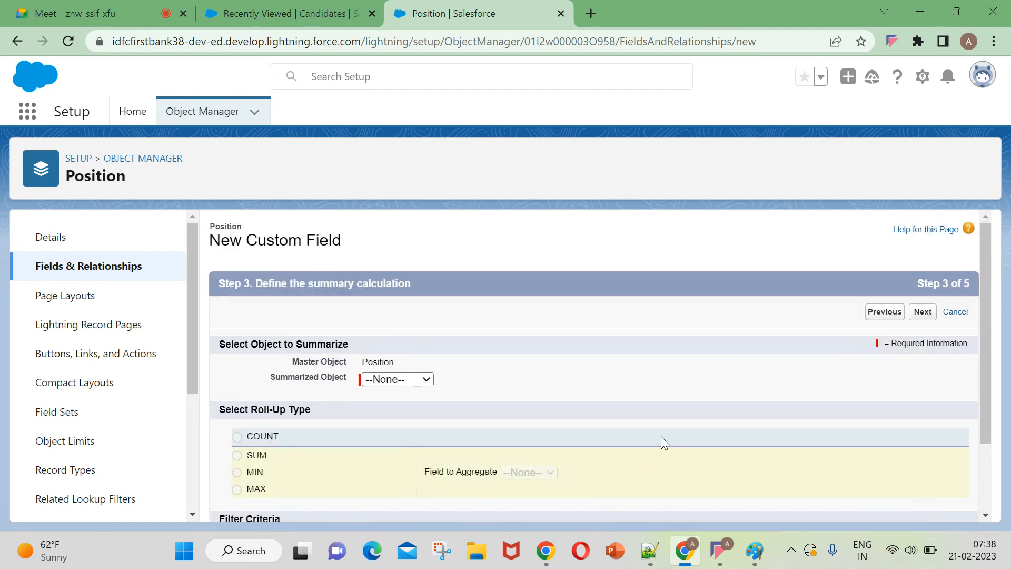
# Set Candidates as the Summarized Object of the roll-up field.
pyautogui.scroll(-2, 527, 416)
pyautogui.click(388, 288)
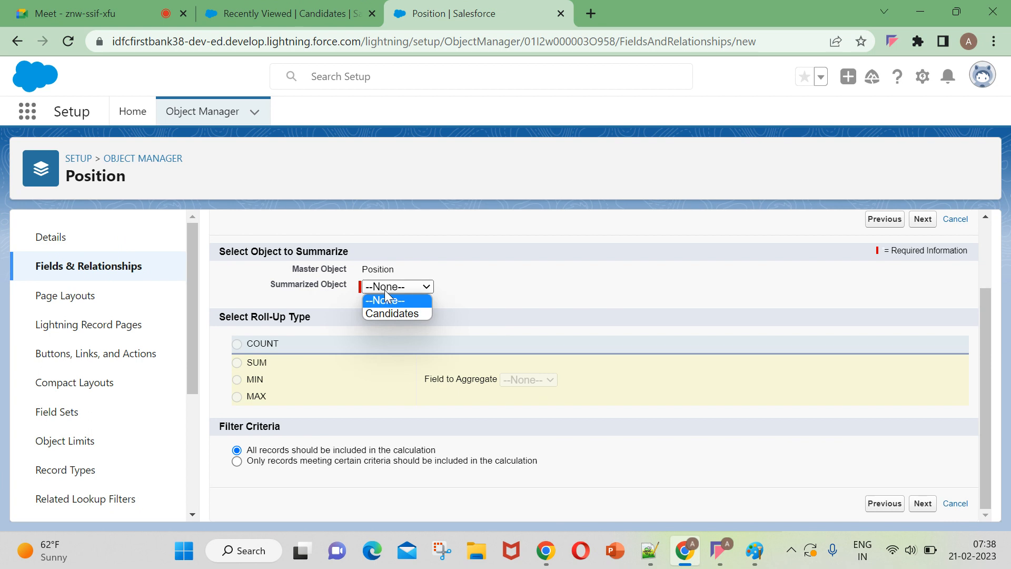
pyautogui.click(383, 328)
pyautogui.click(387, 287)
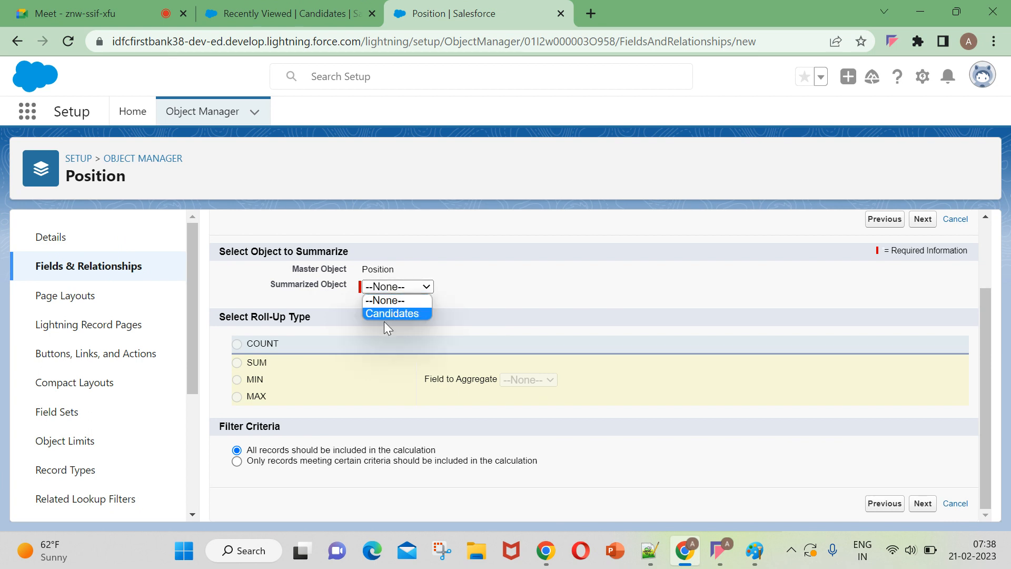
pyautogui.click(383, 310)
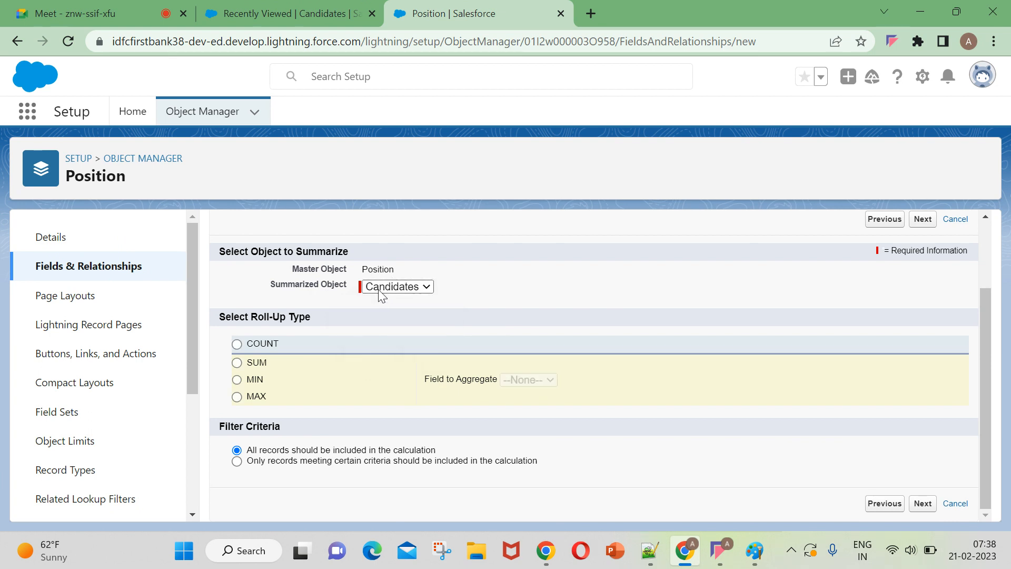
# Review the Position master object and the Summarized Object choices, keeping Candidates selected.
pyautogui.click(382, 288)
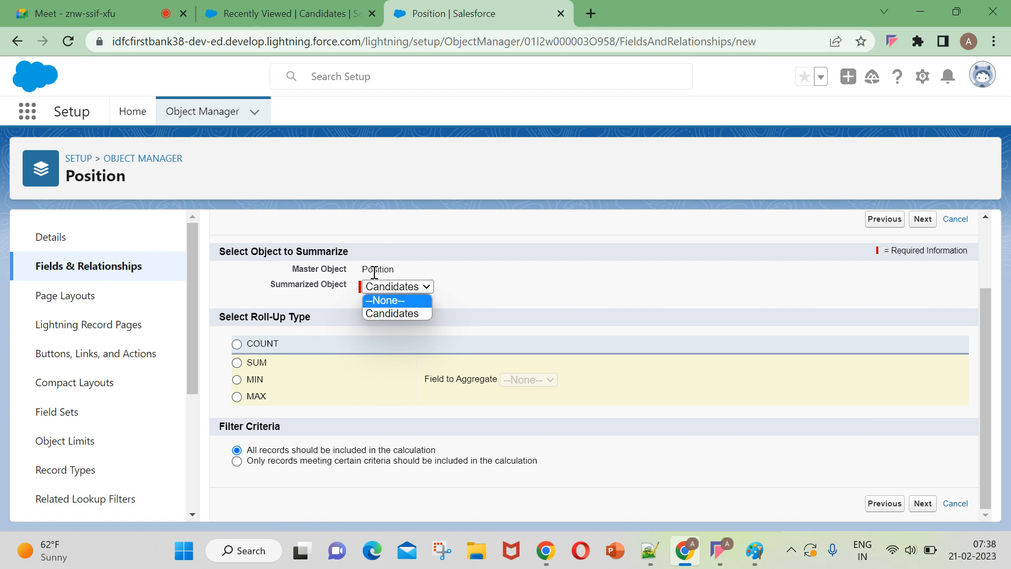
pyautogui.moveTo(362, 270); pyautogui.dragTo(395, 270)
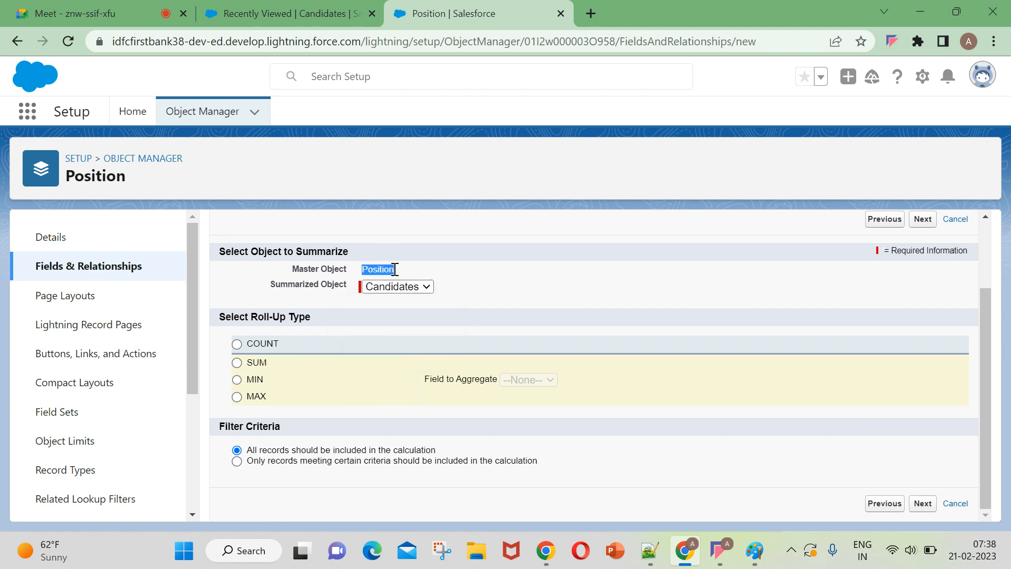
pyautogui.click(393, 288)
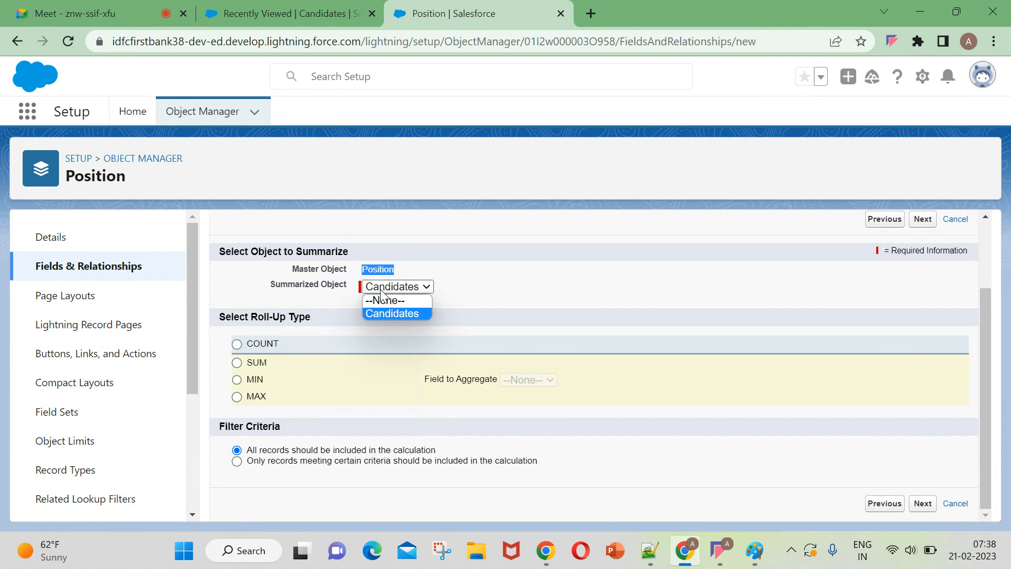
pyautogui.click(383, 316)
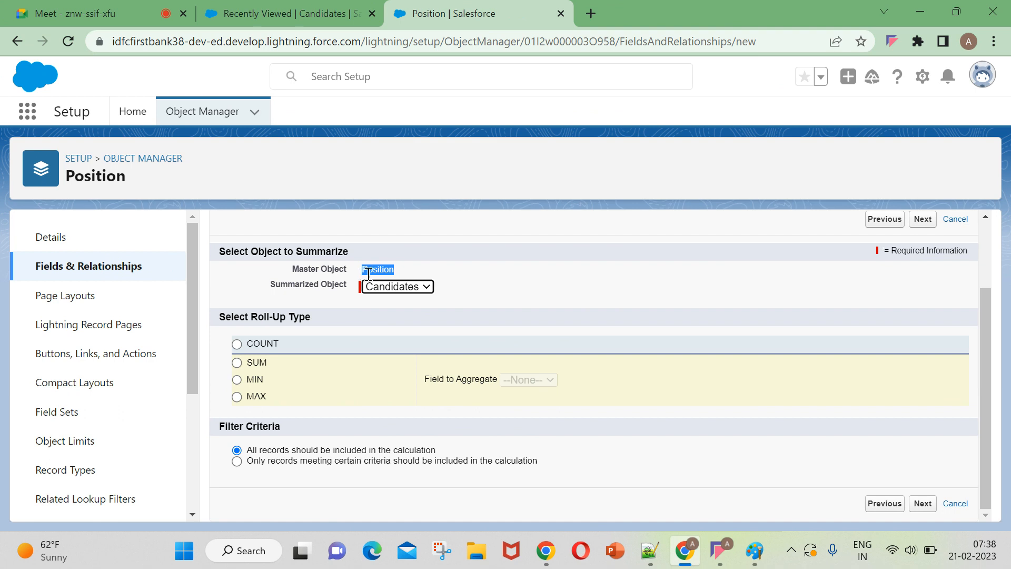
pyautogui.click(400, 289)
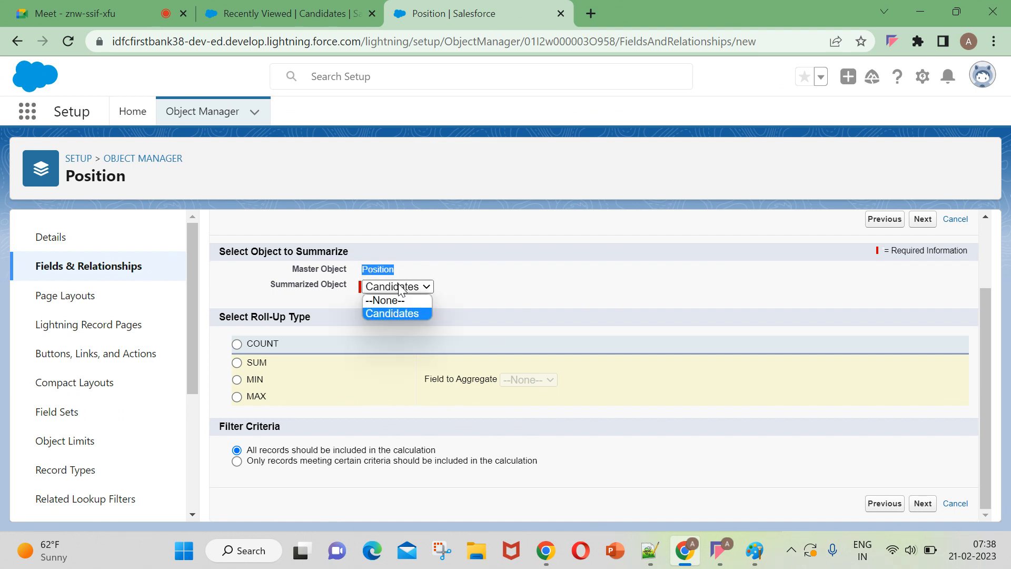
pyautogui.click(395, 314)
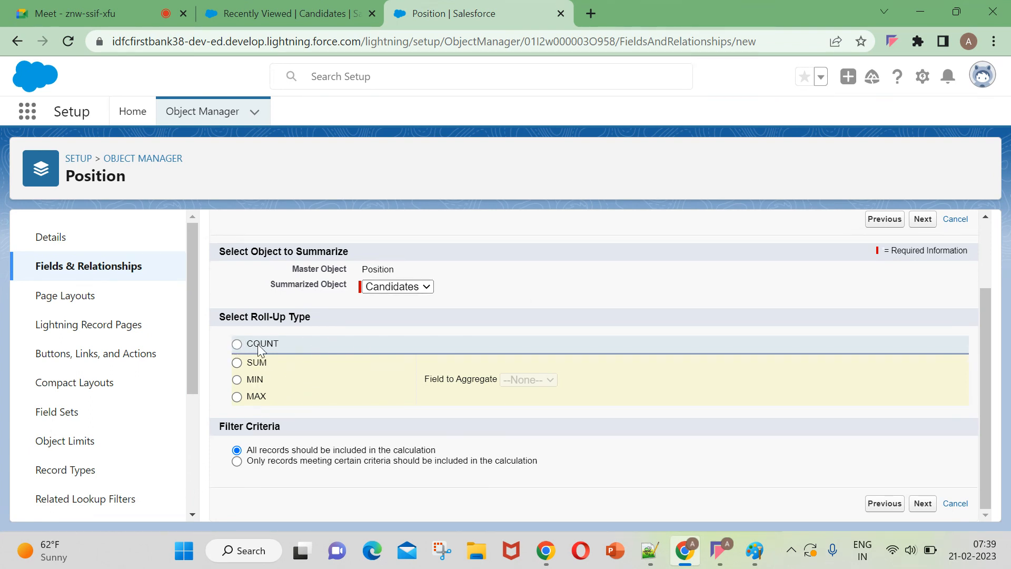
# Set the roll-up type to SUM and choose Expected Salary as the field to aggregate.
pyautogui.click(237, 363)
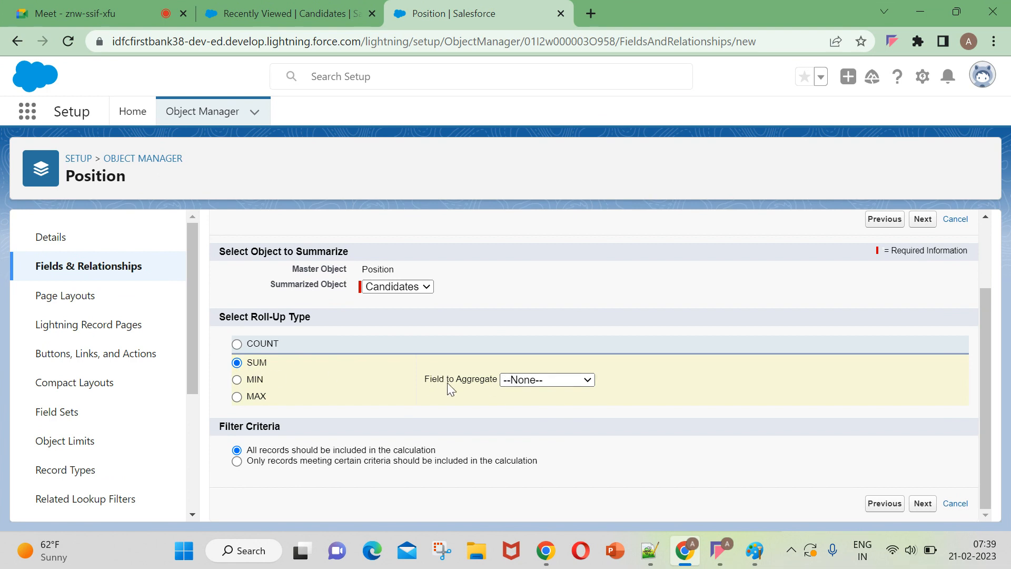
pyautogui.click(521, 380)
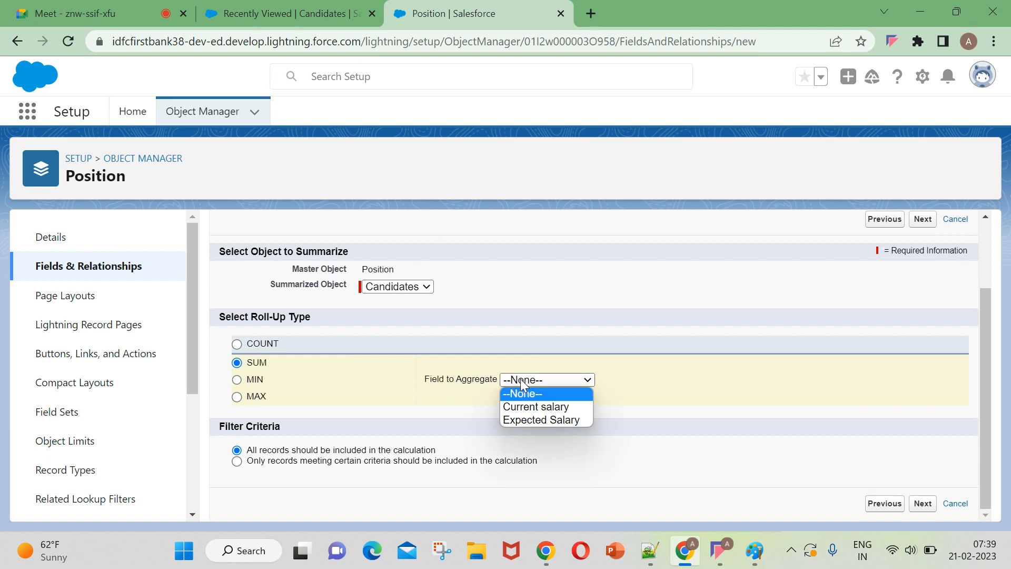
pyautogui.click(328, 370)
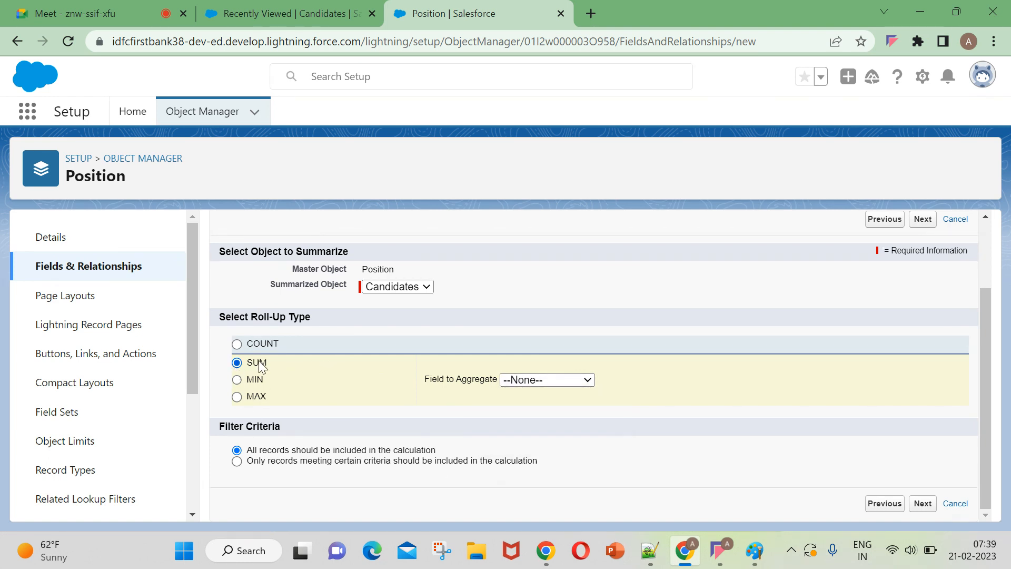
pyautogui.click(542, 380)
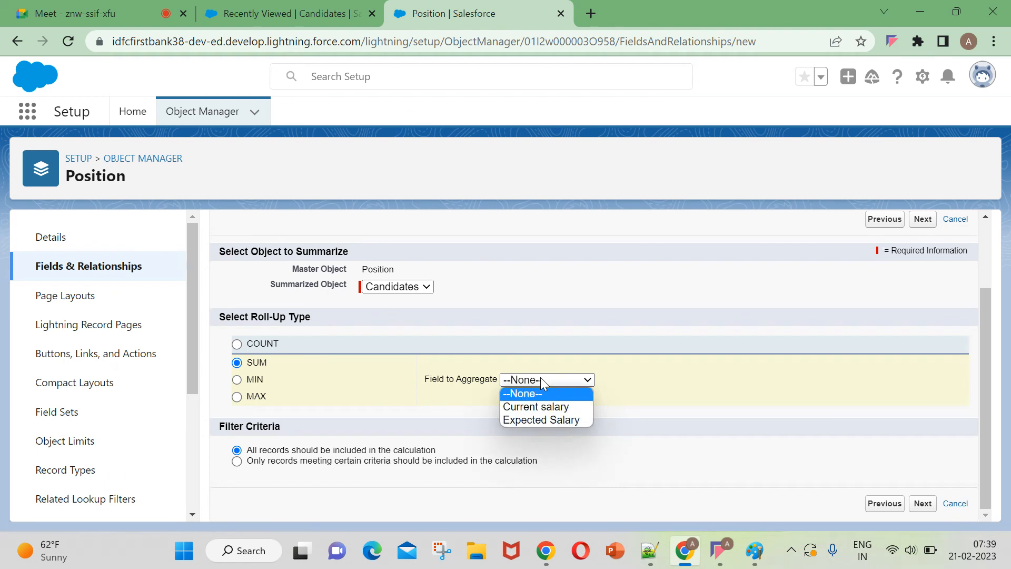
pyautogui.click(535, 422)
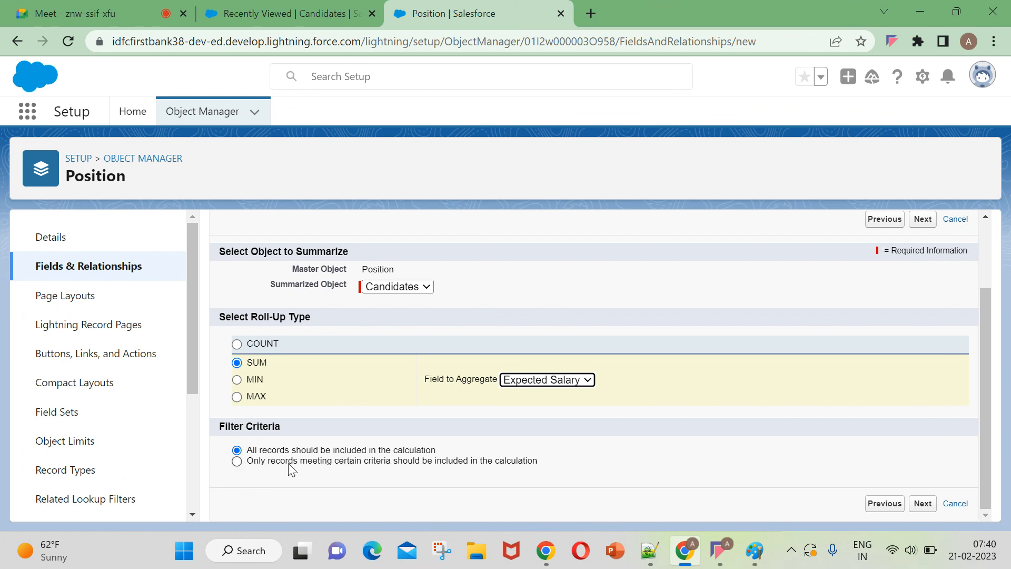
# Try a filter criterion on Candidate Location for the calculation, and return to including all records.
pyautogui.click(236, 461)
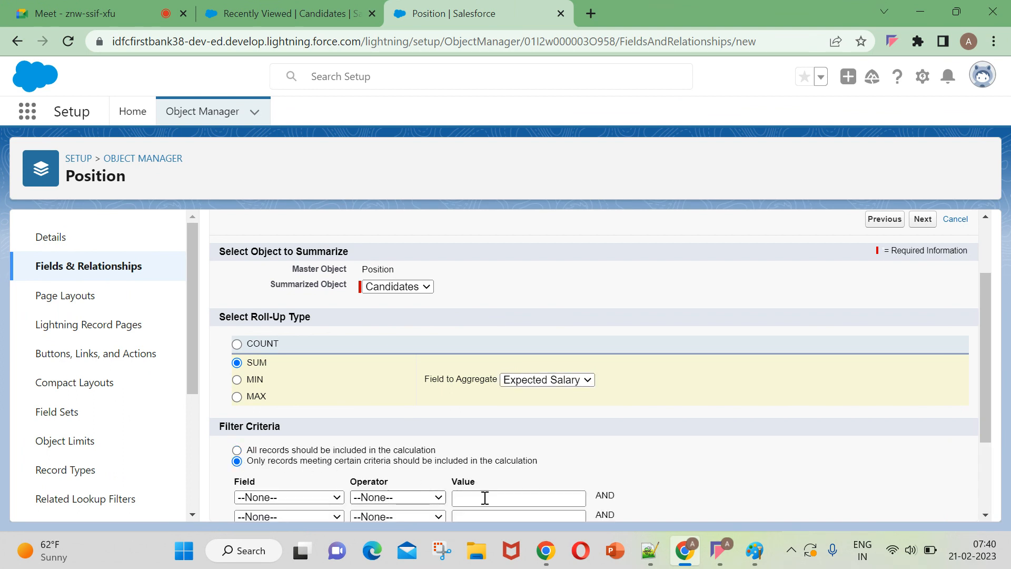
pyautogui.scroll(-3, 437, 495)
pyautogui.click(303, 376)
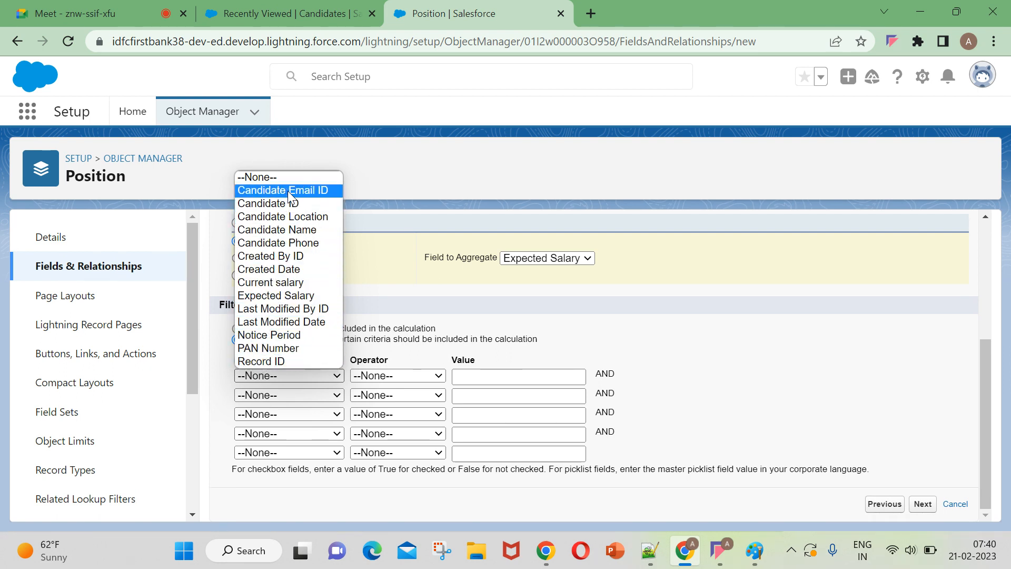
pyautogui.click(282, 217)
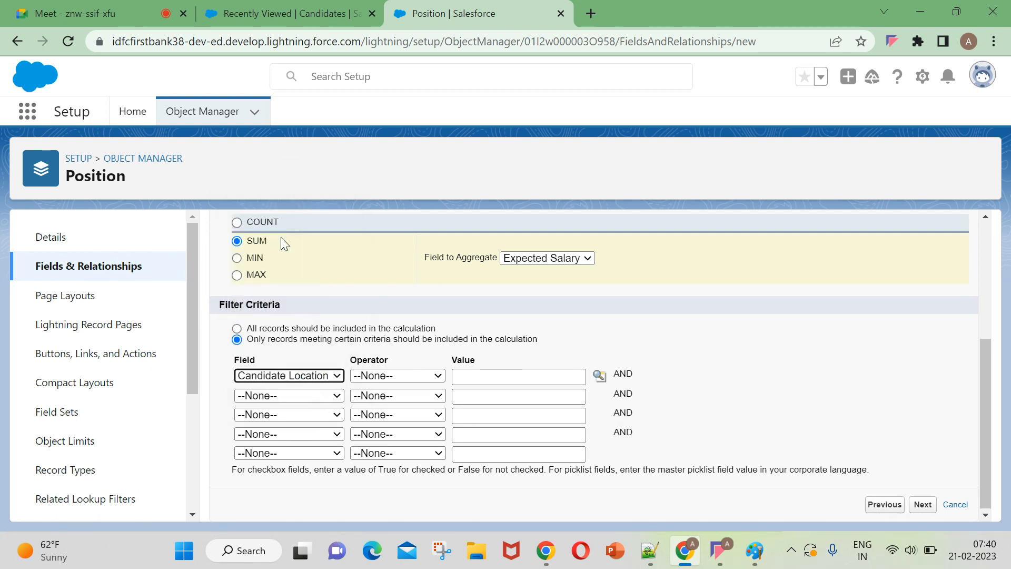
pyautogui.click(396, 375)
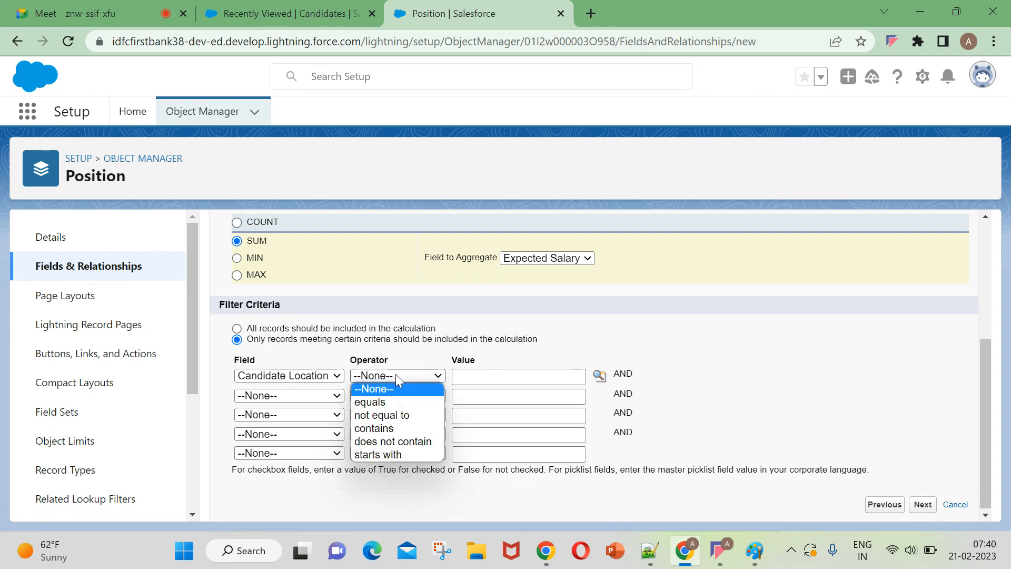
pyautogui.click(237, 329)
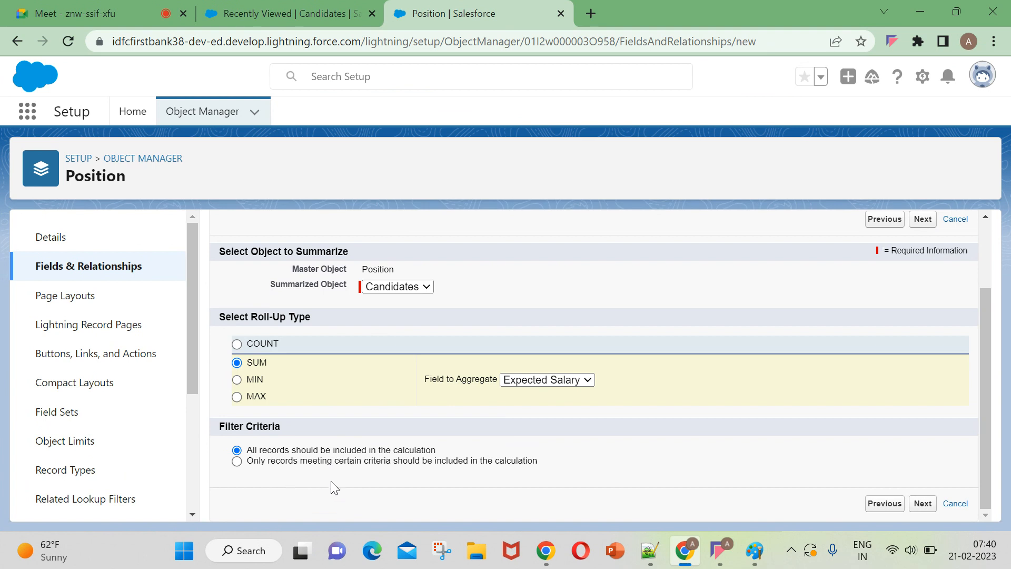
# Accept the default field-level security and Position Layout placement, and save the roll-up field.
pyautogui.click(924, 507)
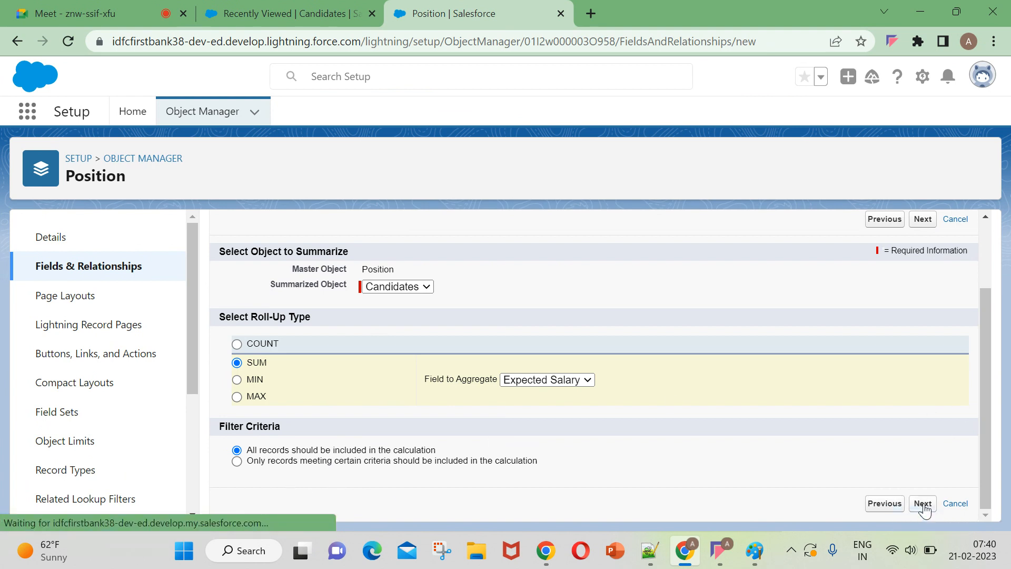
pyautogui.scroll(-2, 808, 437)
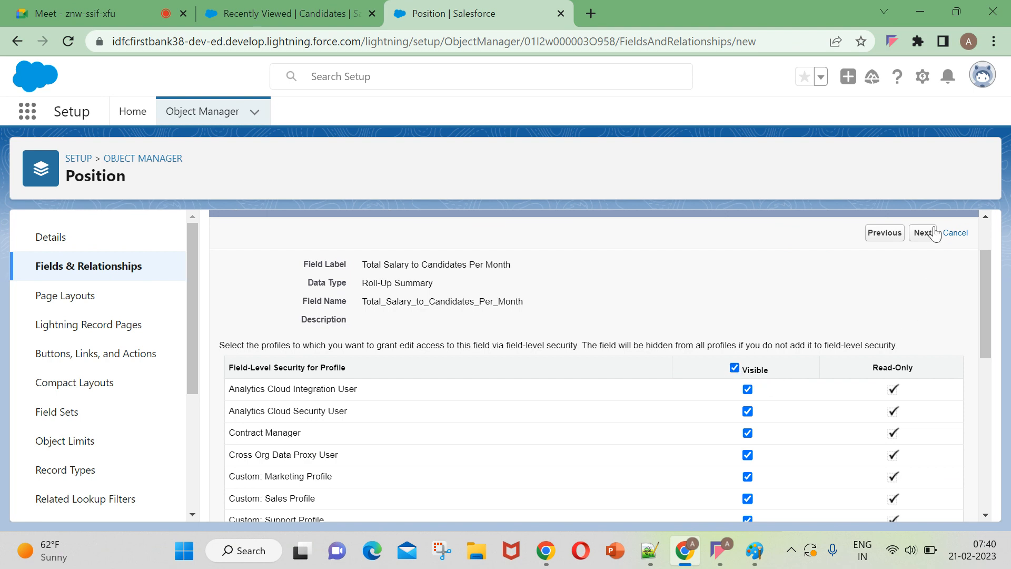
pyautogui.click(922, 233)
pyautogui.scroll(-1, 744, 334)
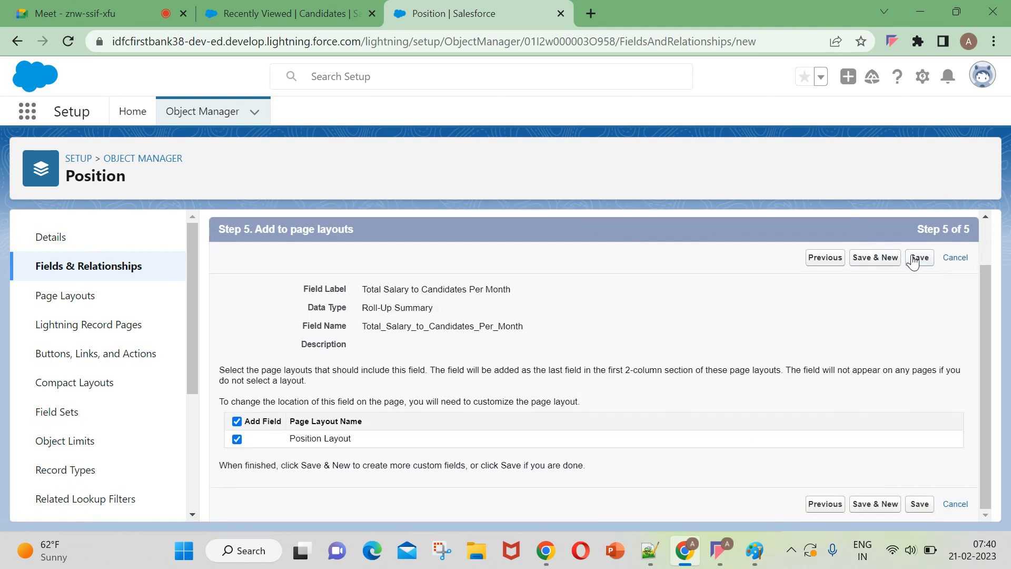
pyautogui.click(913, 259)
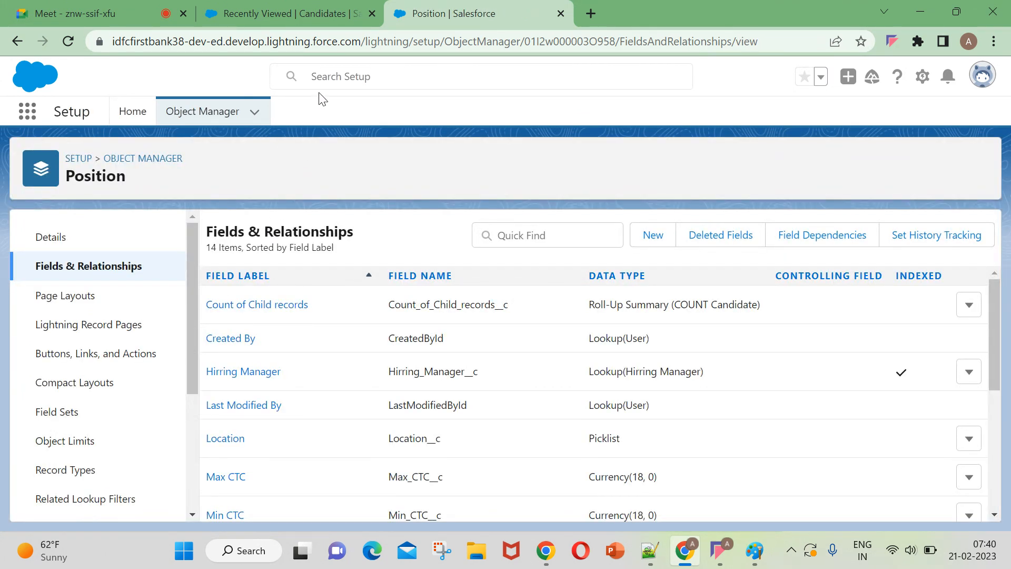
# Start a new Candidate record and enter the candidate's name.
pyautogui.click(316, 14)
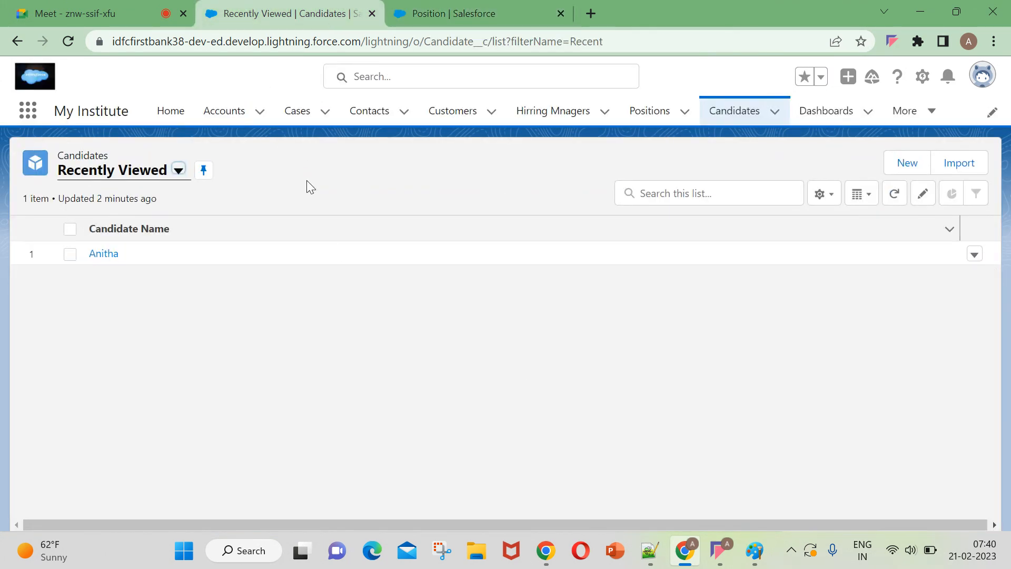
pyautogui.click(743, 113)
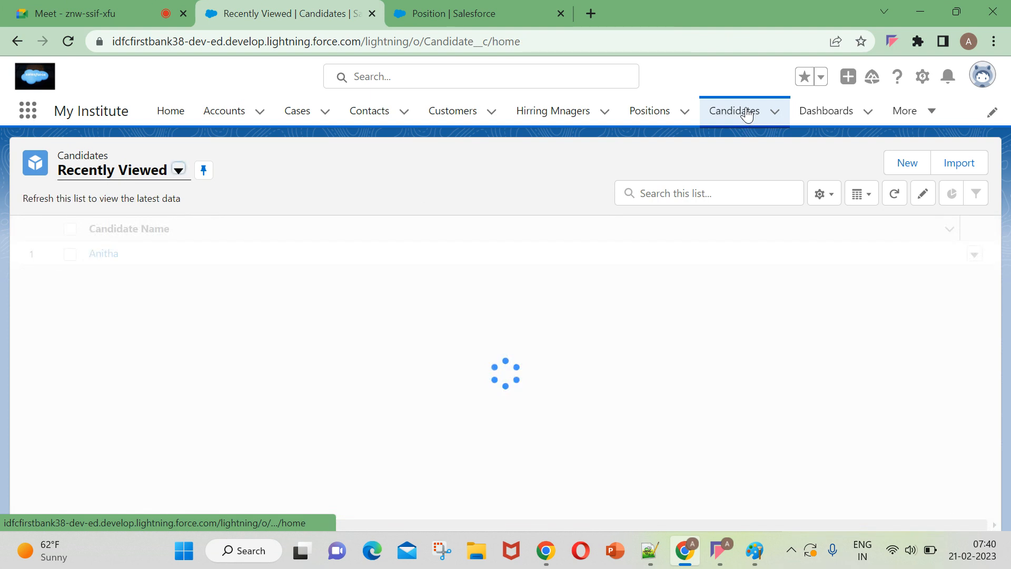
pyautogui.click(907, 164)
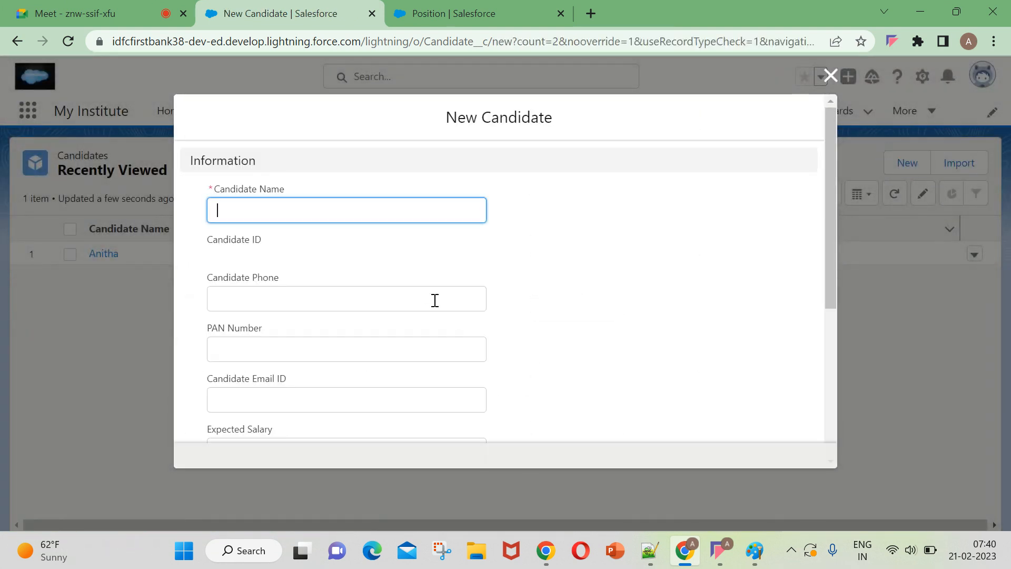
pyautogui.write('a')
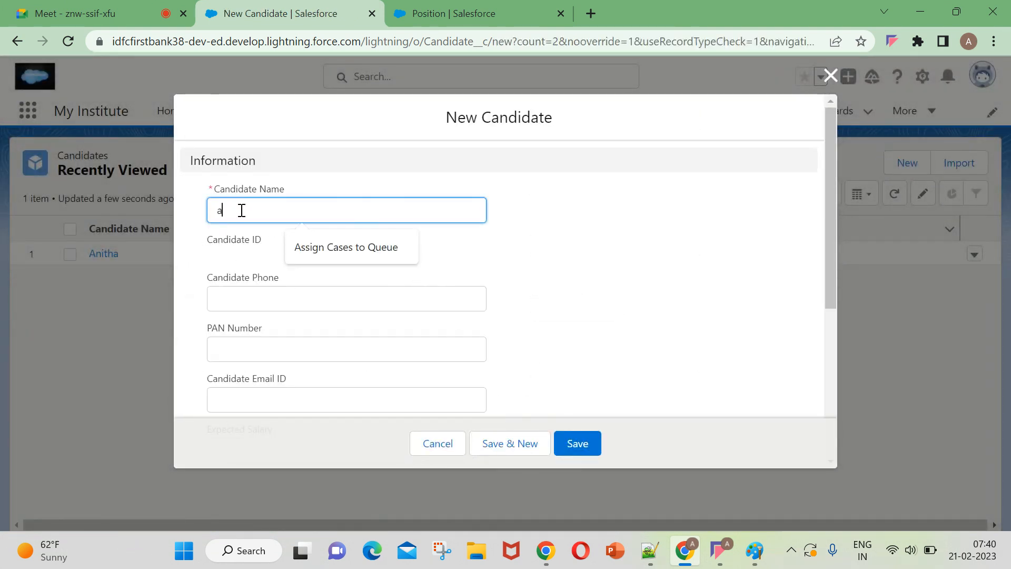
pyautogui.write('nuh')
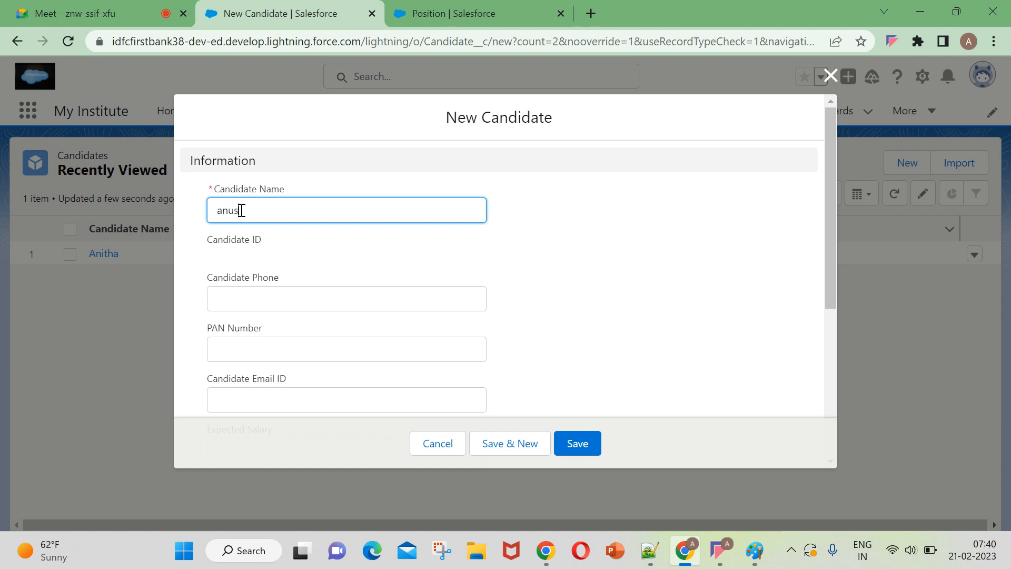
# Fill in the new candidate's phone number and PAN Number.
pyautogui.click(230, 291)
pyautogui.scroll(-2, 224, 306)
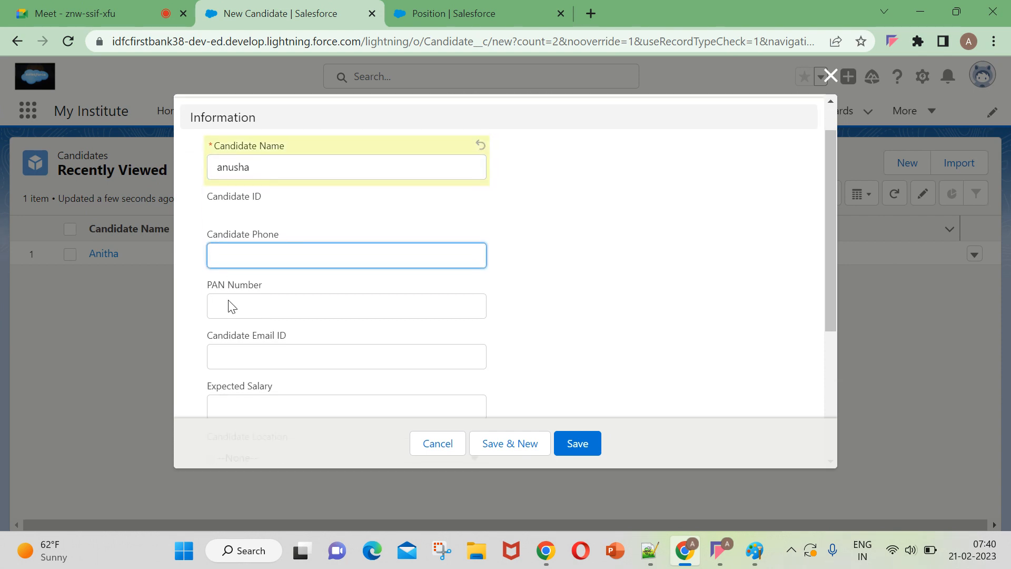
pyautogui.write('2345678976')
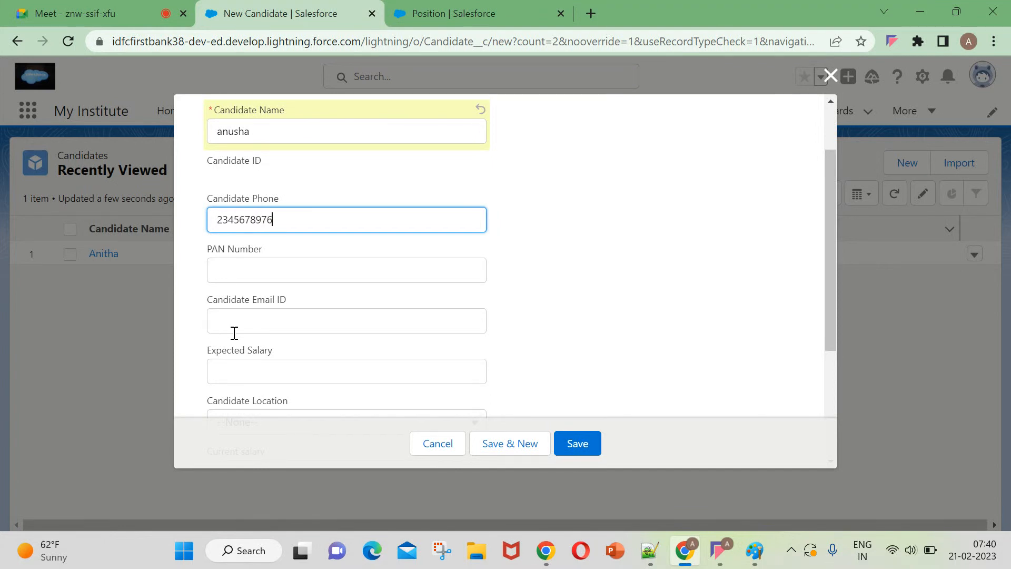
pyautogui.scroll(-2, 234, 332)
pyautogui.click(272, 191)
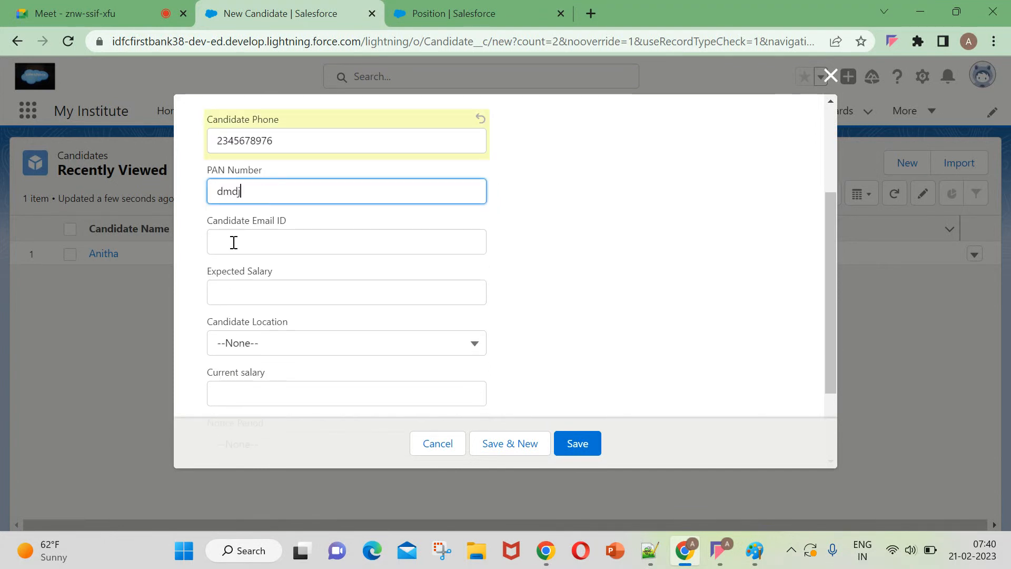
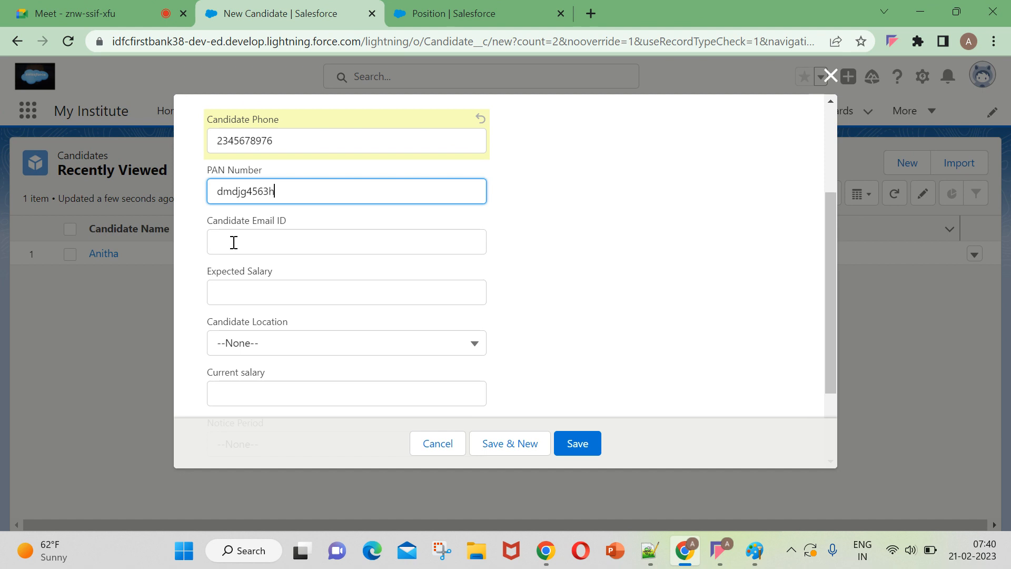
# Set the candidate's Expected Salary to $50,000 and Candidate Location to Bangalore.
pyautogui.click(250, 242)
pyautogui.scroll(-2, 256, 263)
pyautogui.click(274, 216)
pyautogui.moveTo(112, 564)
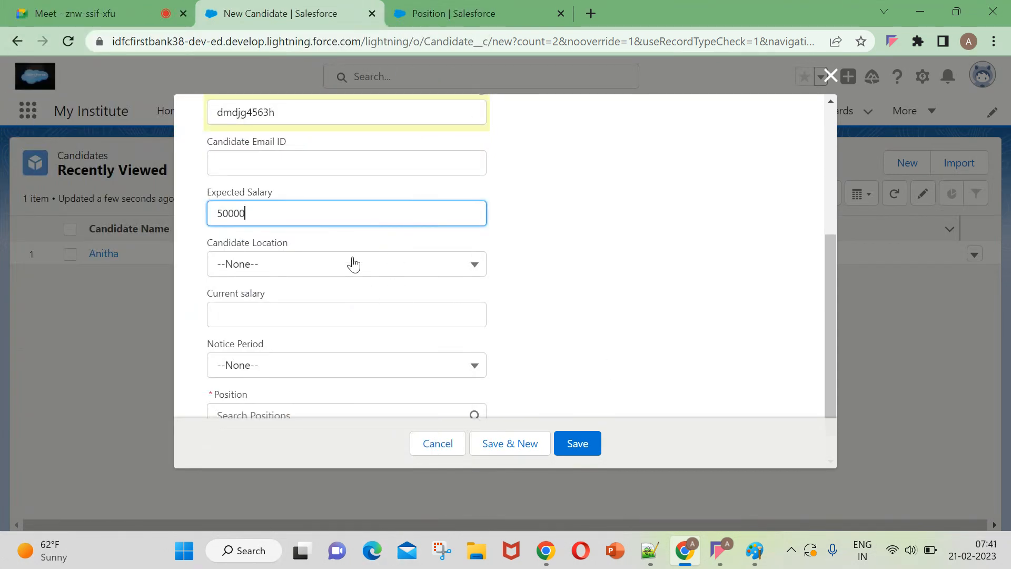
pyautogui.click(353, 264)
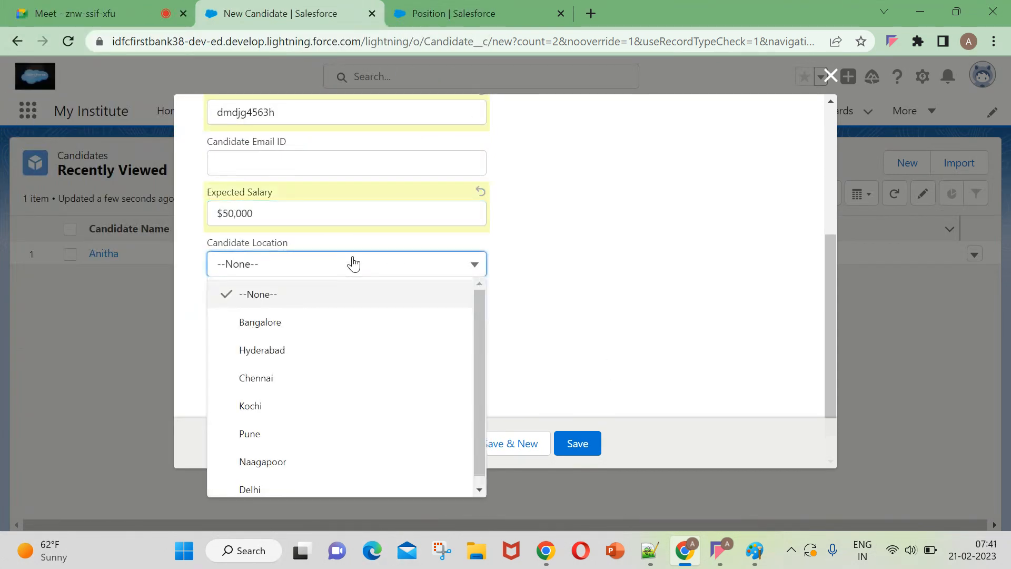
pyautogui.click(318, 327)
# Assign the candidate to the Sr.Developer position and save the record.
pyautogui.scroll(-1, 326, 307)
pyautogui.click(237, 379)
pyautogui.click(269, 257)
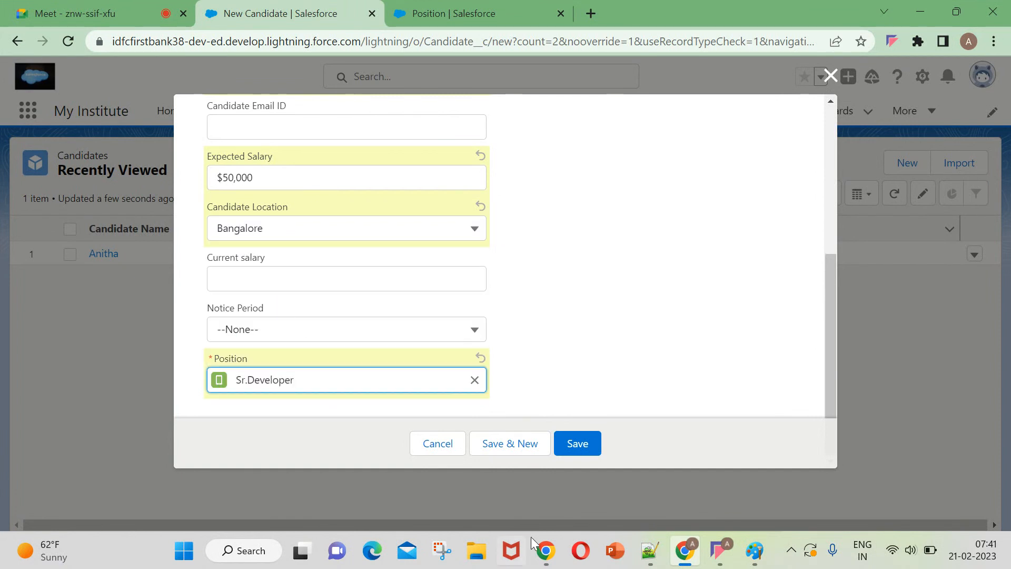
pyautogui.click(575, 444)
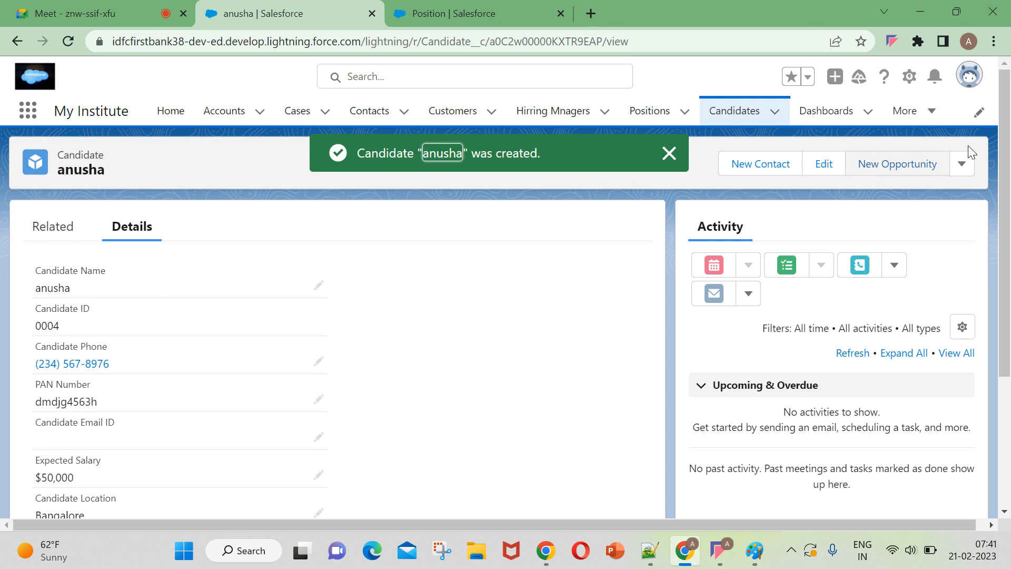
# Clone the saved candidate and set the copy's Expected Salary to $40,000.
pyautogui.click(961, 164)
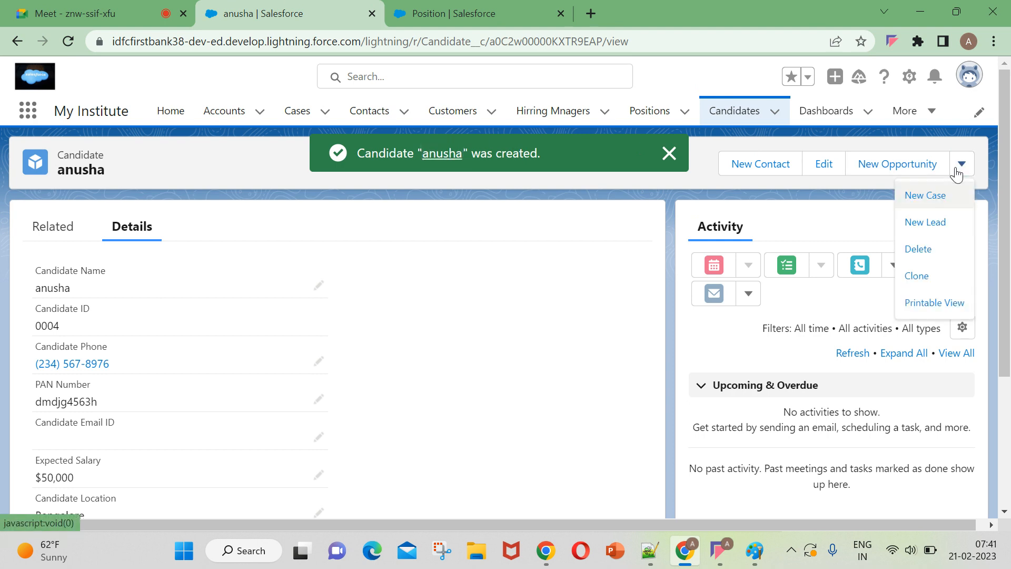
pyautogui.click(931, 278)
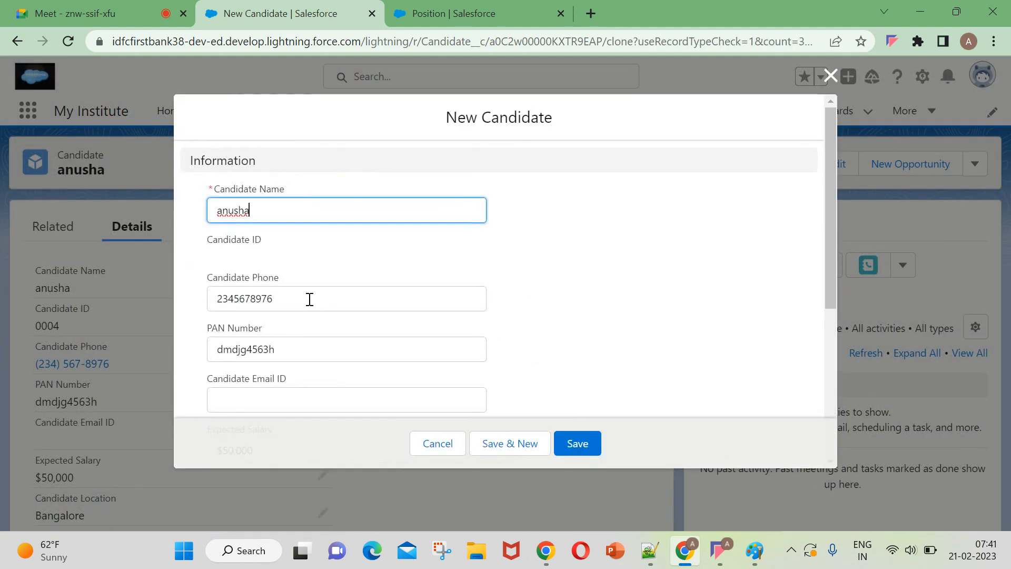
pyautogui.scroll(-2, 283, 359)
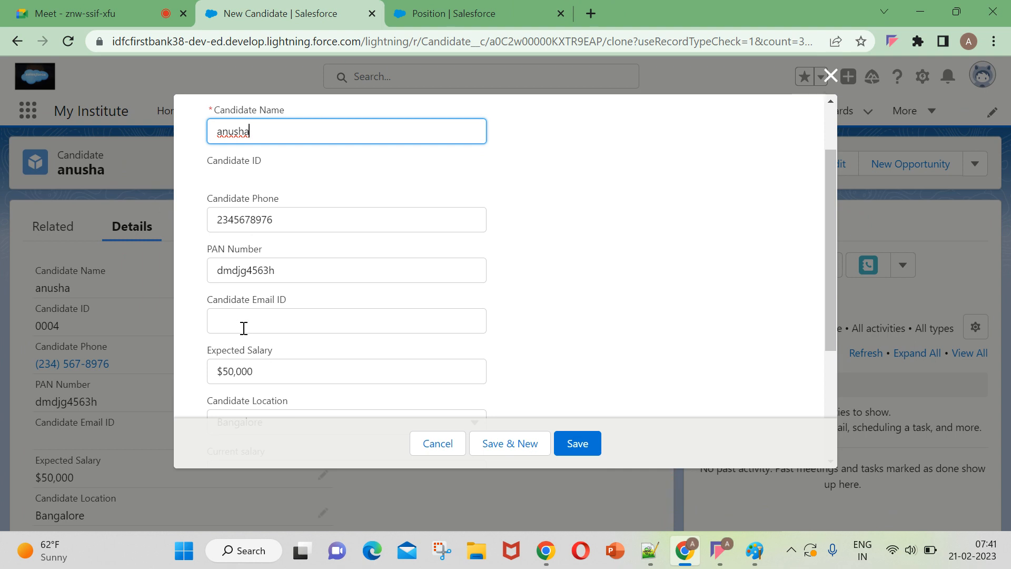
pyautogui.scroll(-2, 273, 363)
pyautogui.click(274, 291)
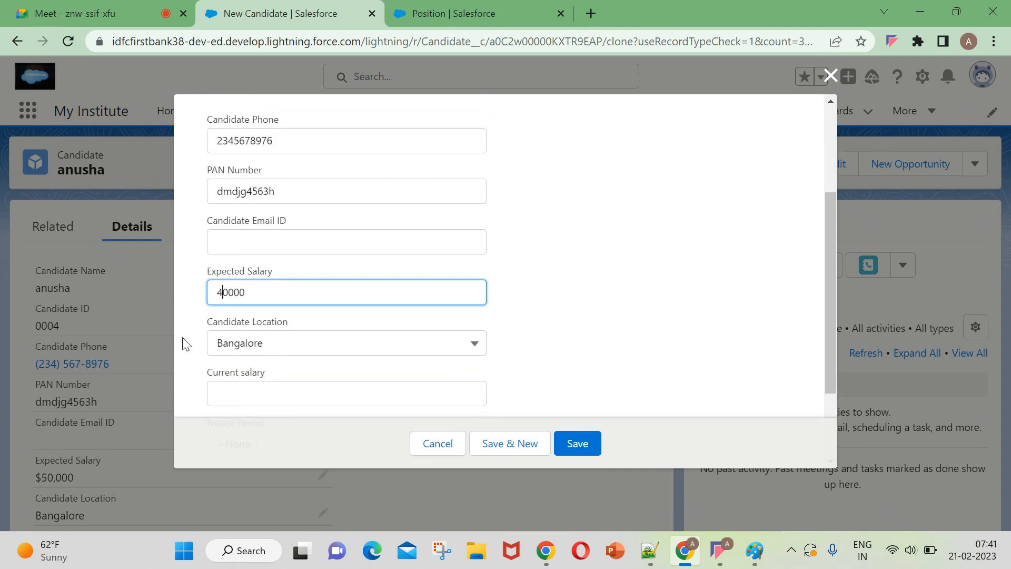
# Replace the cloned record's Candidate Name with a different candidate's name.
pyautogui.scroll(4, 343, 282)
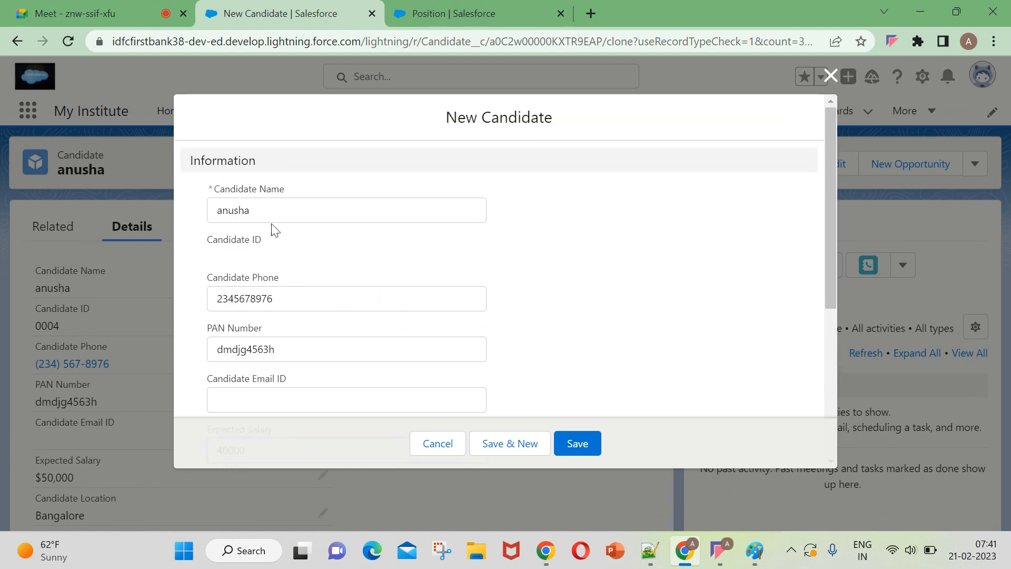
pyautogui.moveTo(272, 210); pyautogui.dragTo(175, 229)
pyautogui.press('BackSpace')
pyautogui.write('harika')
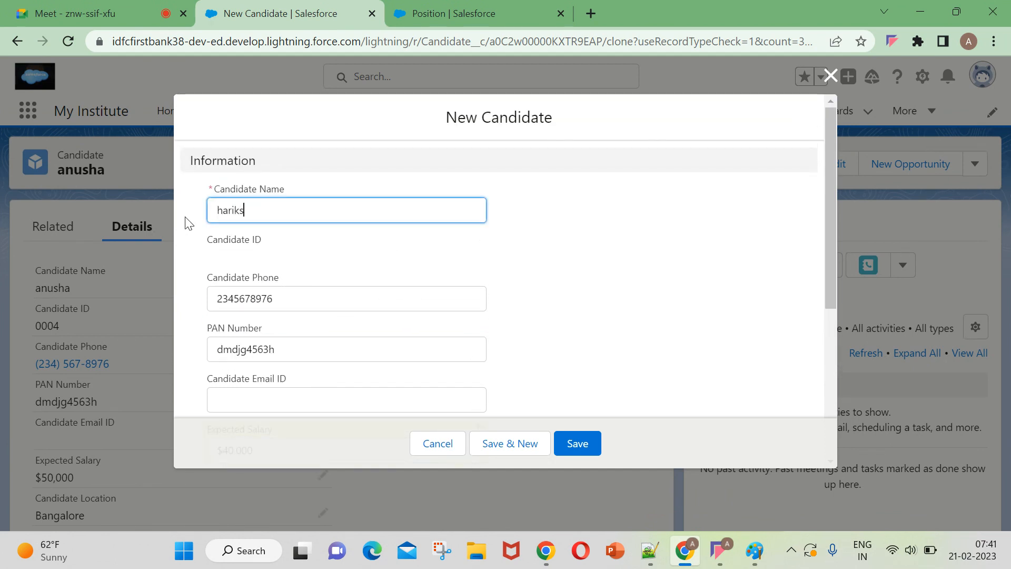
# Change the cloned candidate's Position to Jr.Developer 2 and save the record.
pyautogui.scroll(-5, 545, 250)
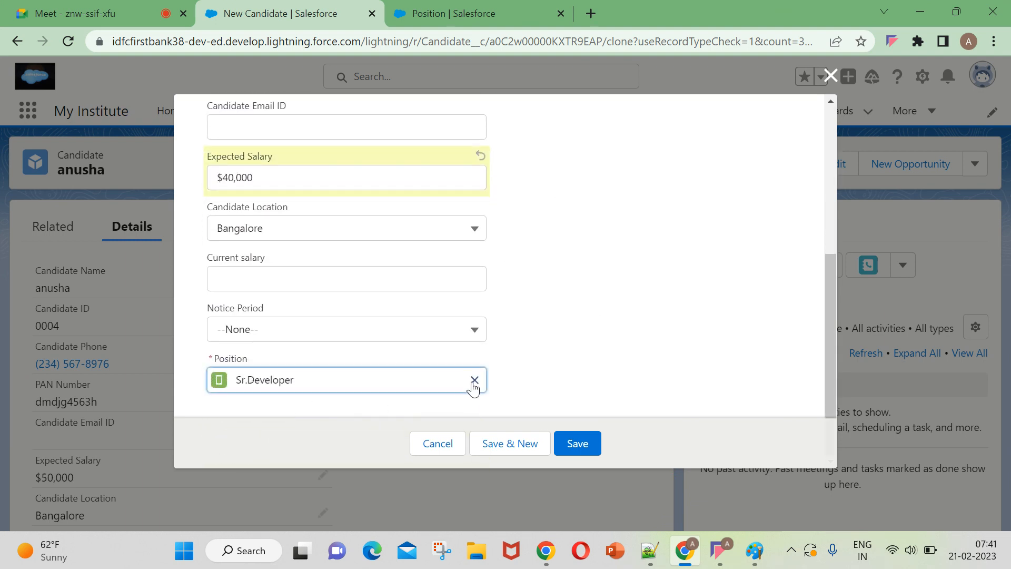
pyautogui.click(473, 380)
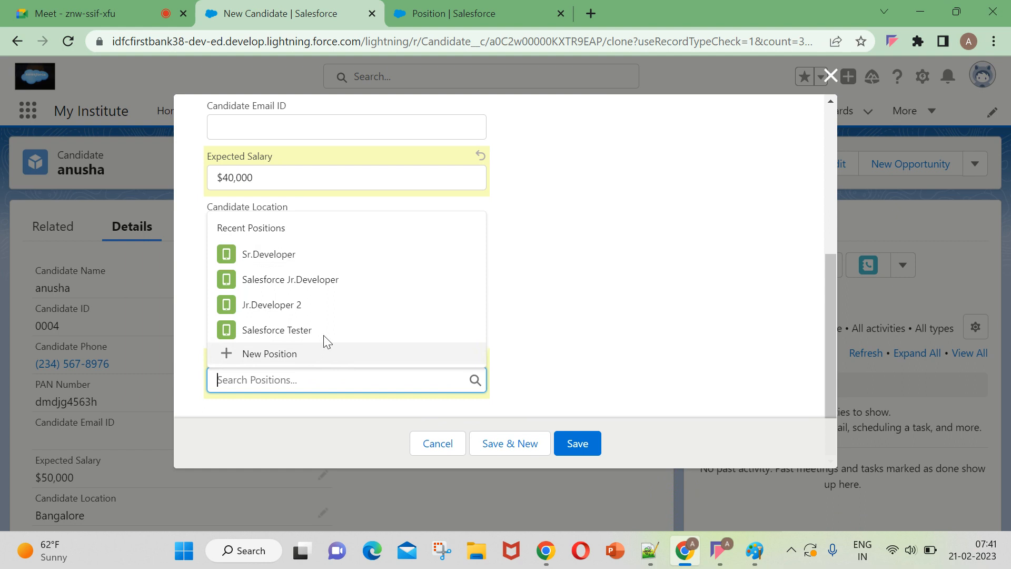
pyautogui.click(318, 306)
pyautogui.click(573, 449)
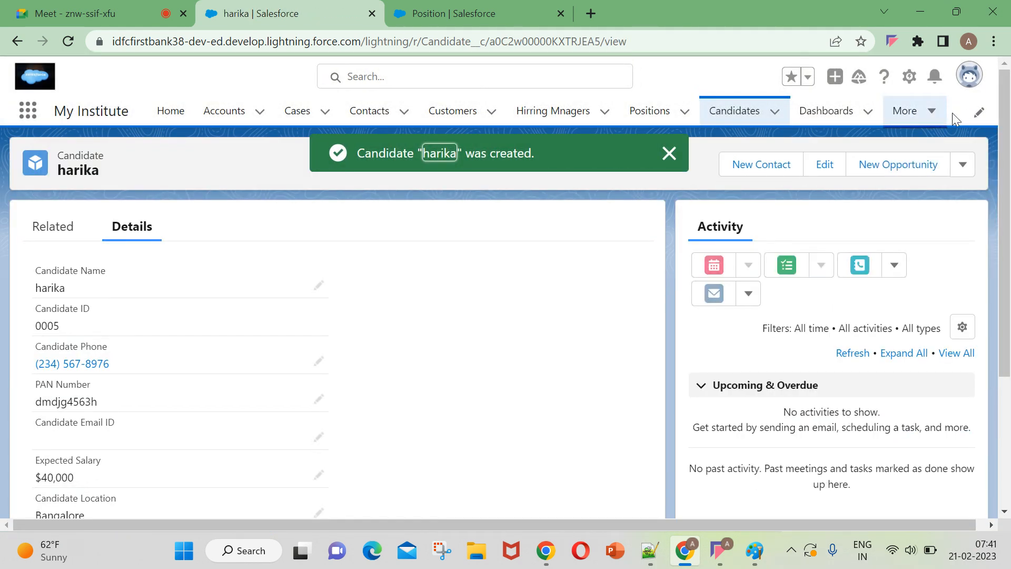
# Clone the Jr.Developer 2 candidate and enter a new candidate name for the copy.
pyautogui.click(670, 153)
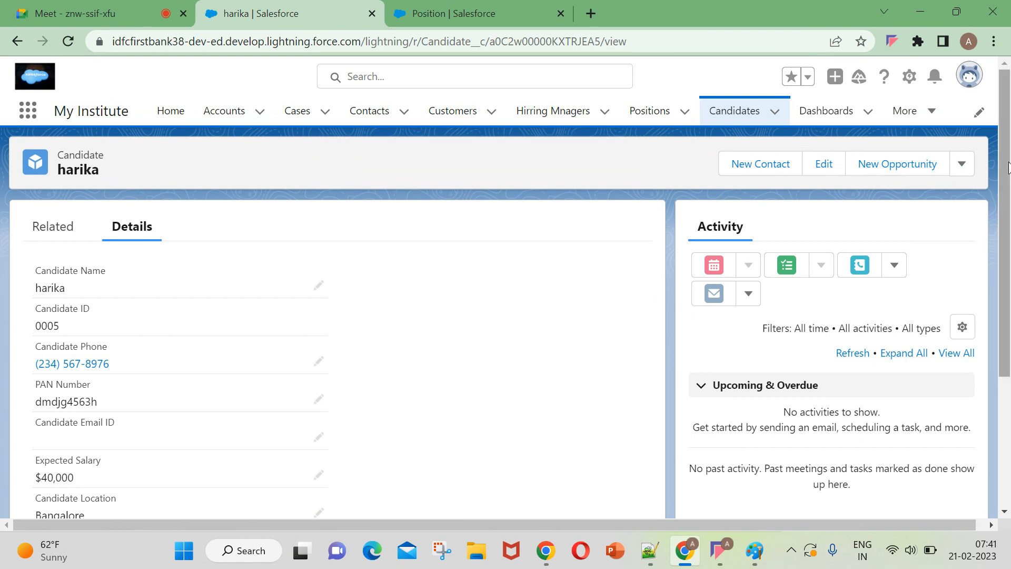
pyautogui.click(962, 164)
pyautogui.click(913, 276)
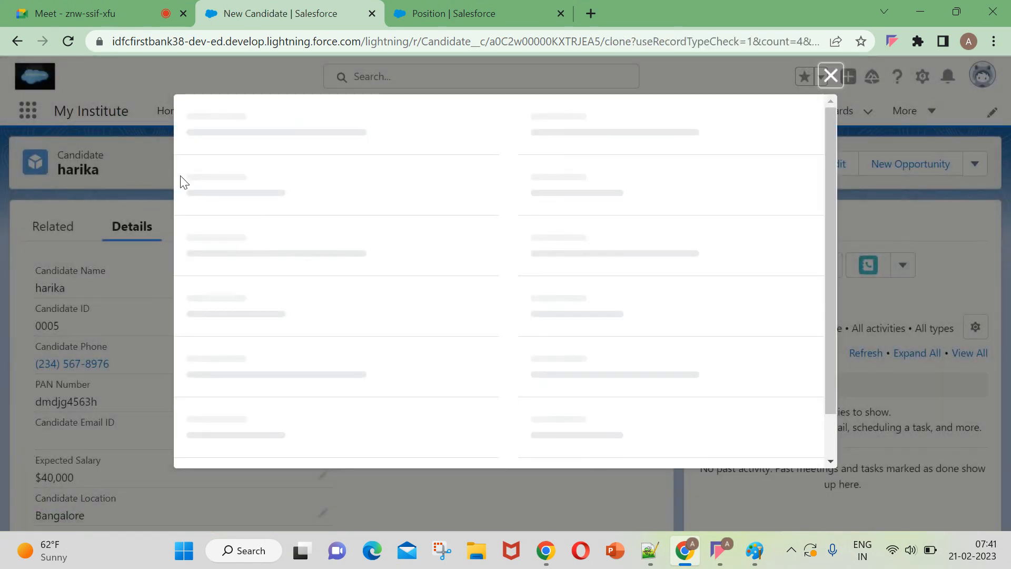
pyautogui.moveTo(261, 208); pyautogui.dragTo(193, 220)
pyautogui.press('BackSpace')
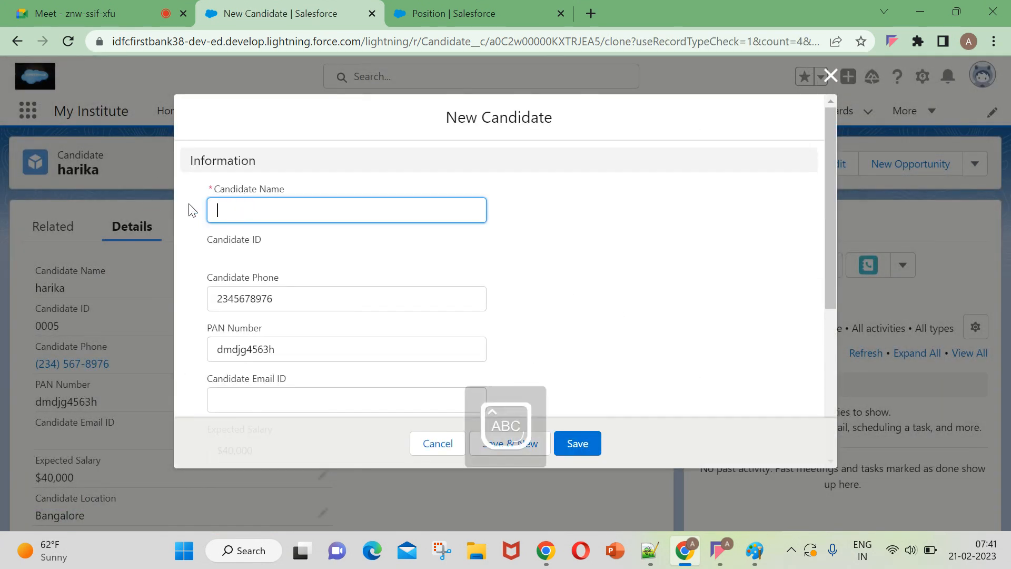
pyautogui.write('Tharaka')
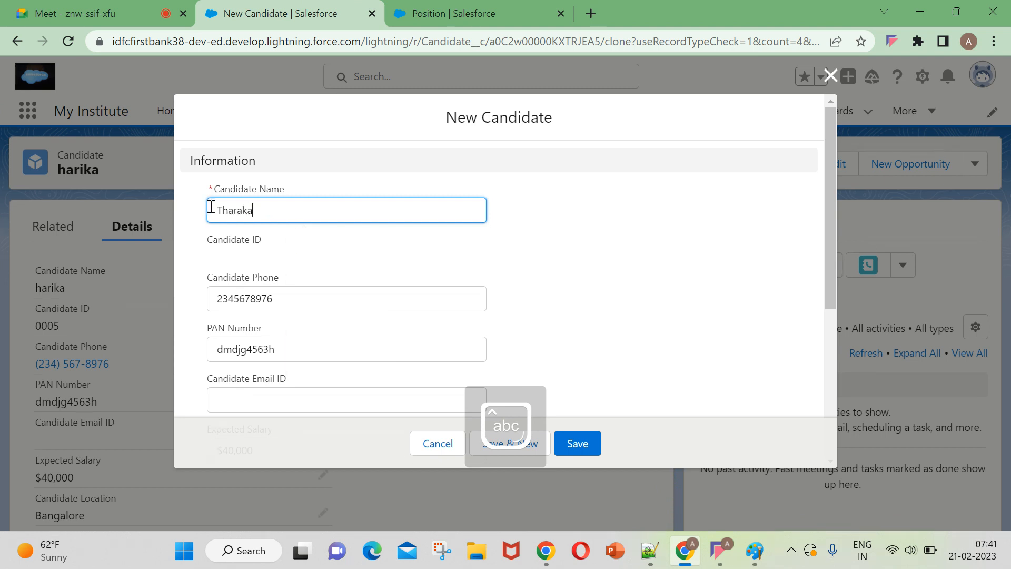
# Set the second clone's Expected Salary to $60,000 and its Notice Period to One Month.
pyautogui.scroll(-3, 293, 280)
pyautogui.scroll(-2, 258, 291)
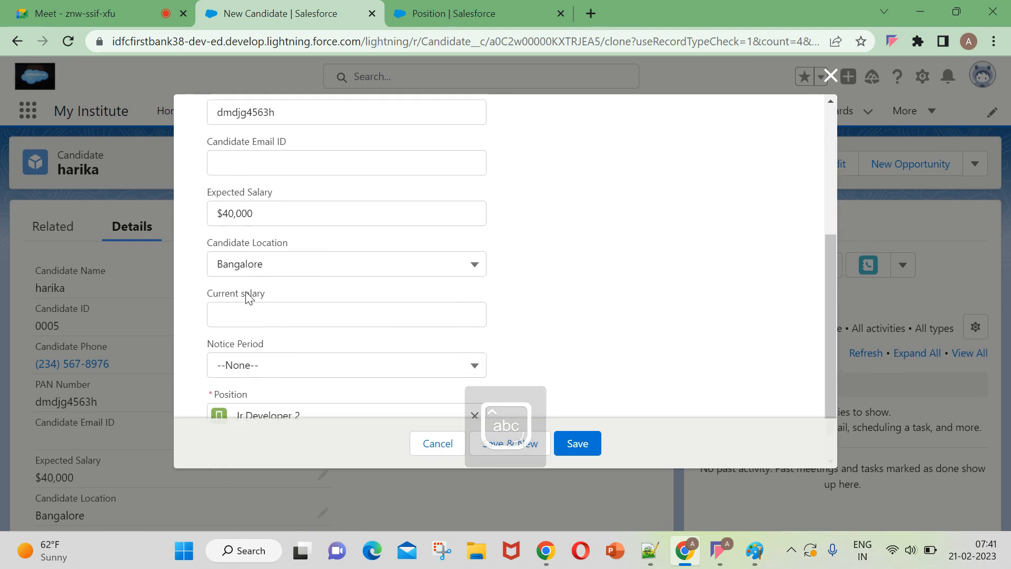
pyautogui.click(229, 217)
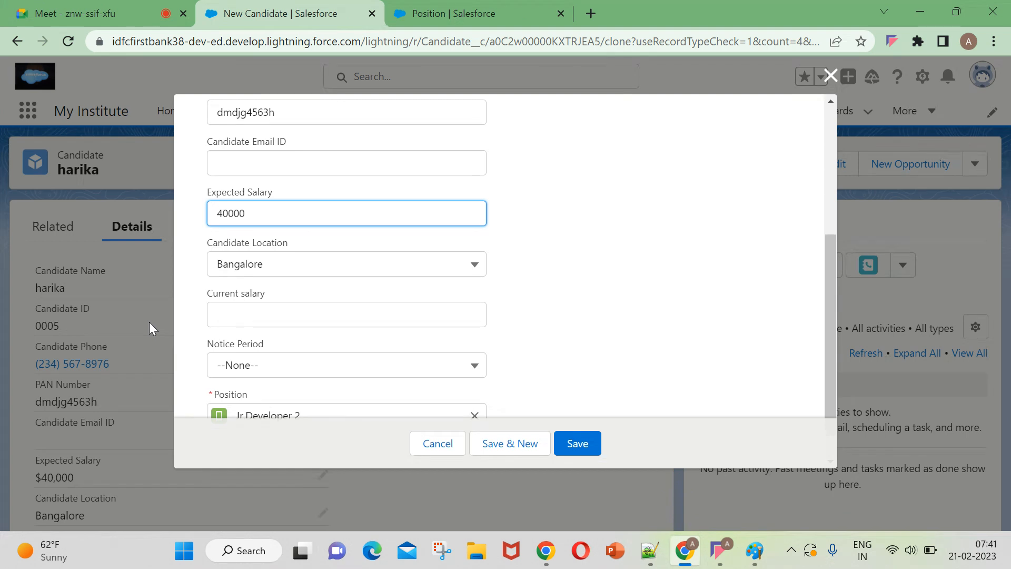
pyautogui.press('BackSpace')
pyautogui.press('BackSpace')
pyautogui.write('60')
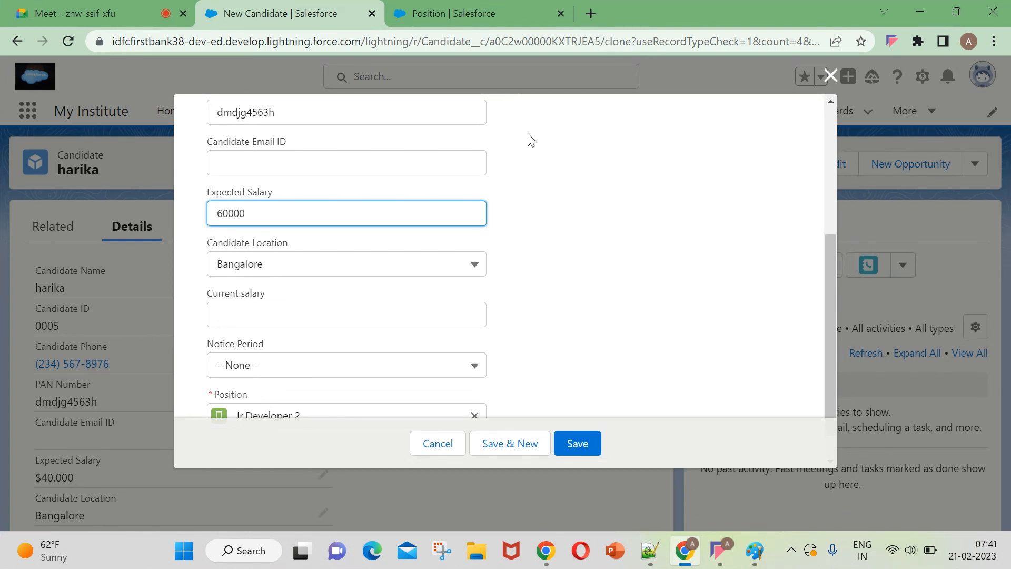
pyautogui.scroll(-1, 292, 321)
pyautogui.click(270, 331)
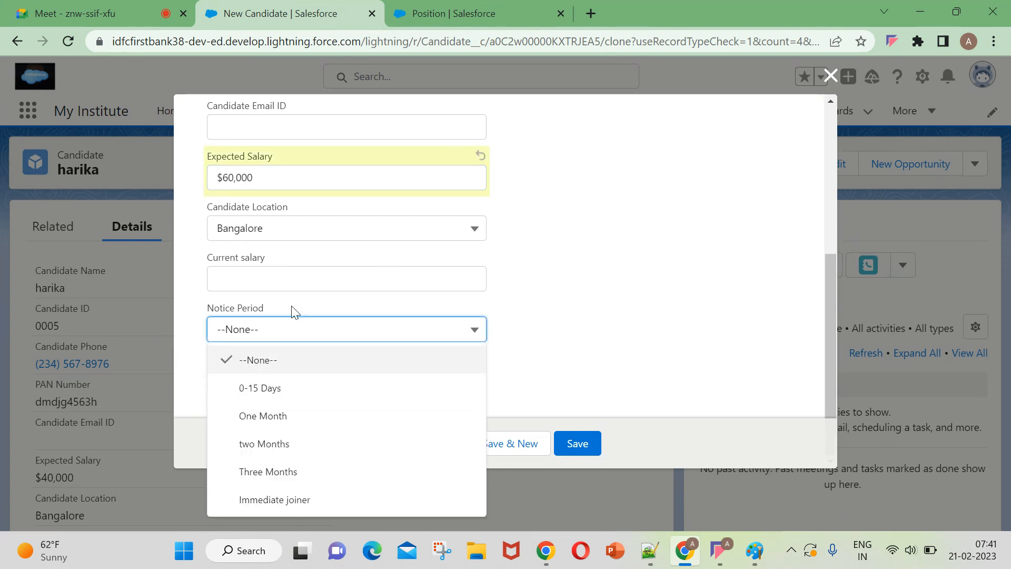
pyautogui.click(313, 420)
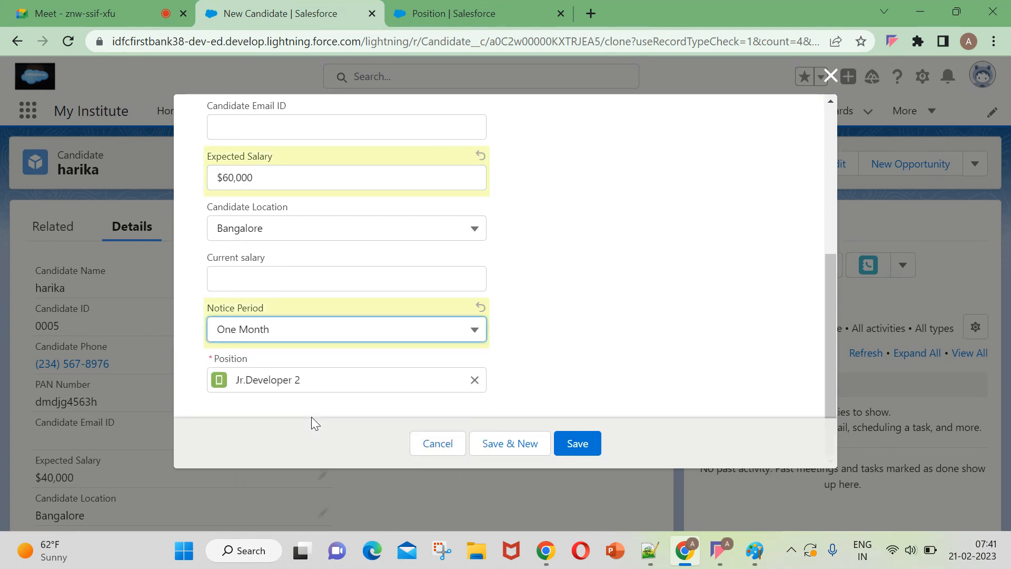
# Change the clone's Position to Salesforce Jr.Developer and try to save the record.
pyautogui.click(475, 380)
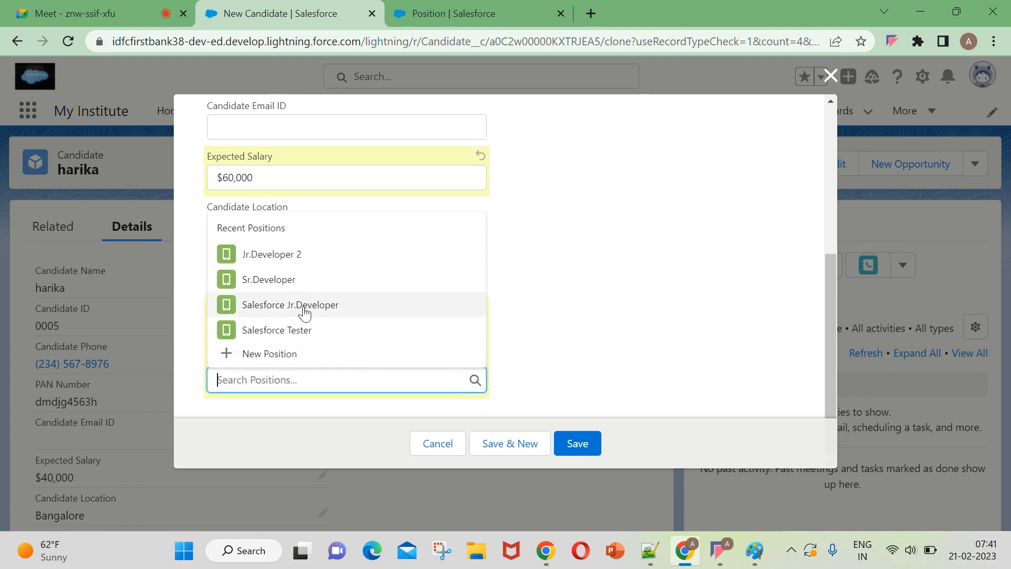
pyautogui.click(304, 307)
pyautogui.click(557, 442)
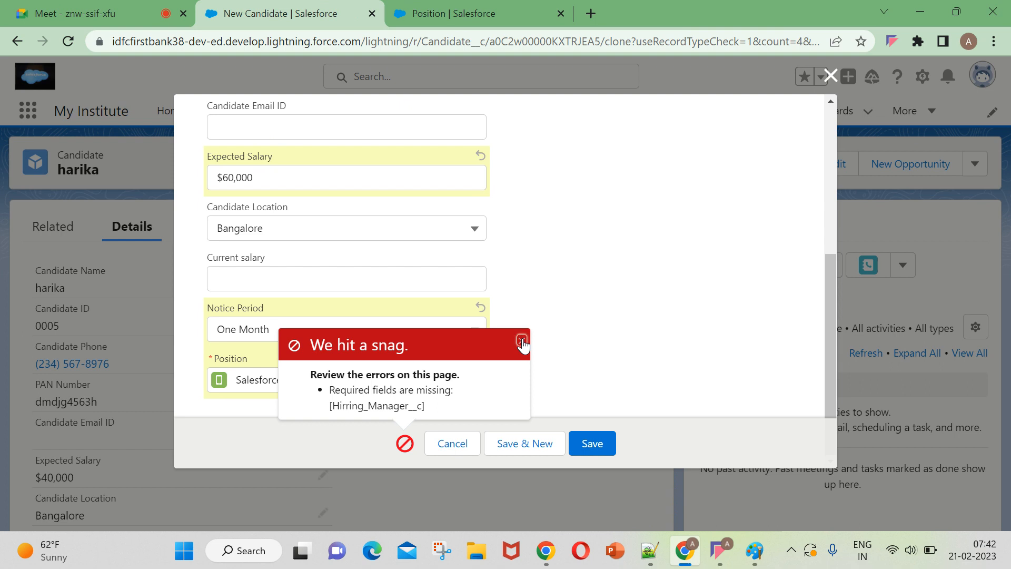
# Dismiss the error, recheck the candidate form and try to save it again.
pyautogui.click(522, 342)
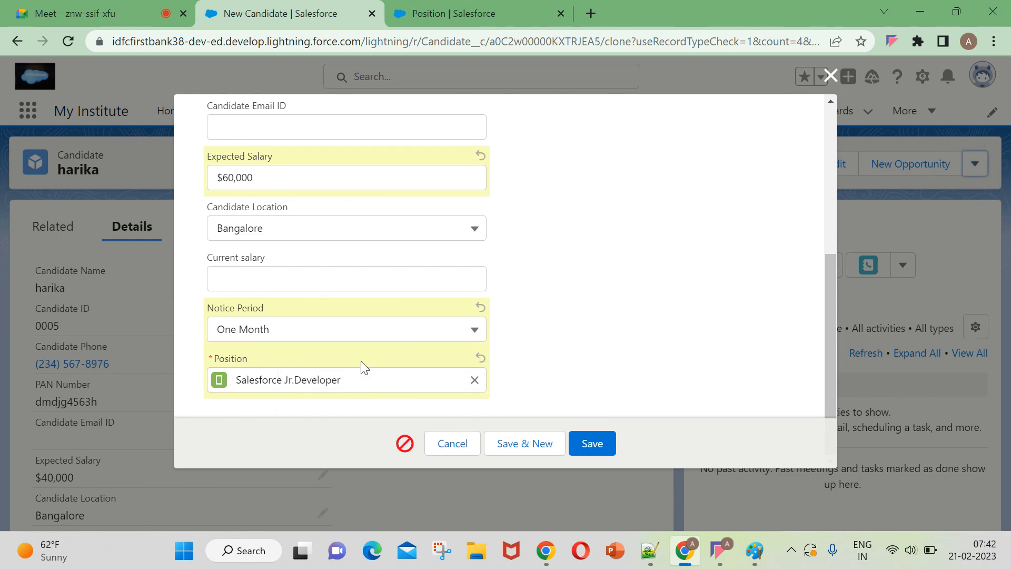
pyautogui.scroll(5, 361, 361)
pyautogui.scroll(-5, 361, 362)
pyautogui.click(586, 439)
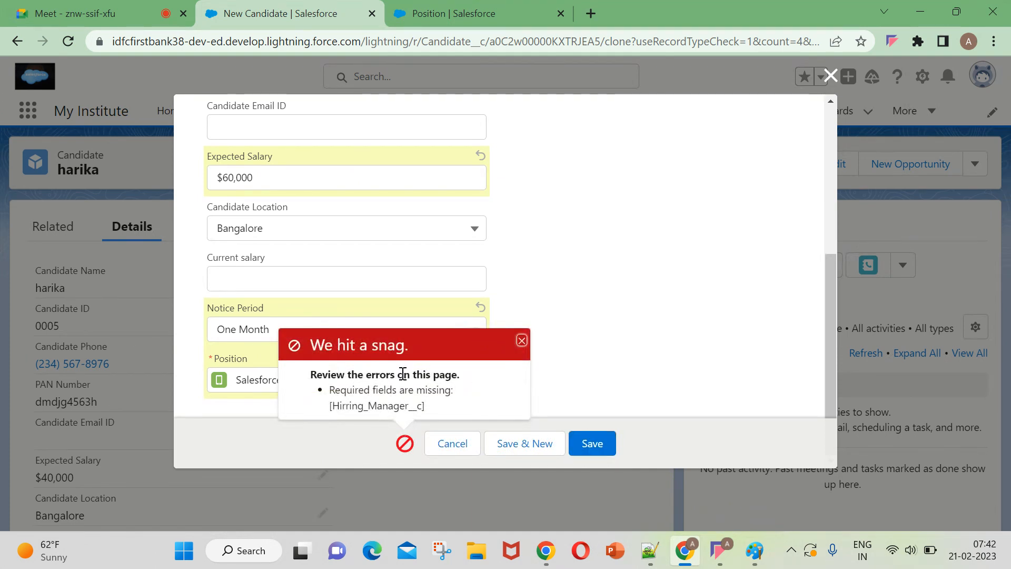
# Recheck the cloned candidate and retry saving it, discarding the form after the attempt.
pyautogui.click(521, 343)
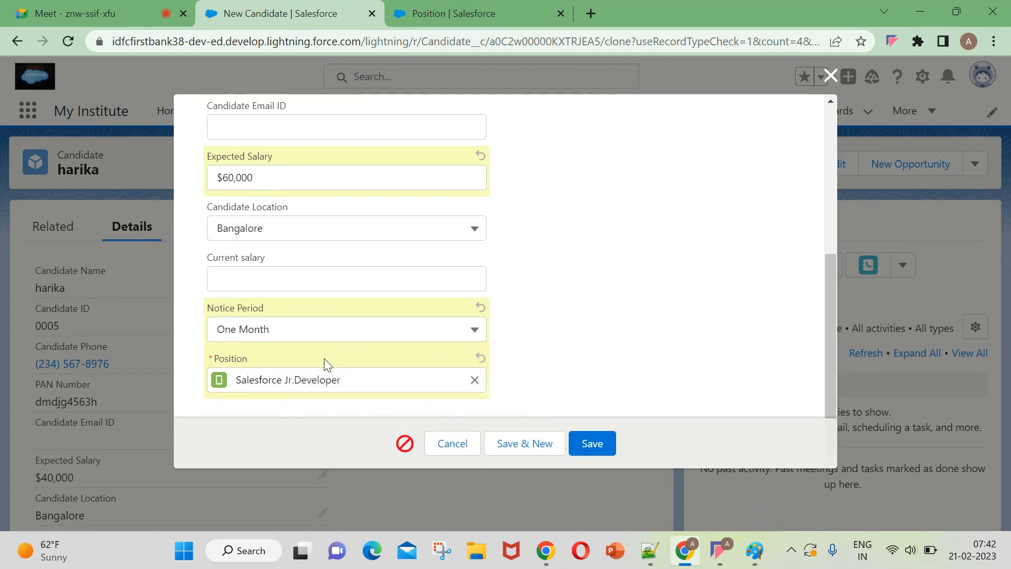
pyautogui.scroll(3, 287, 347)
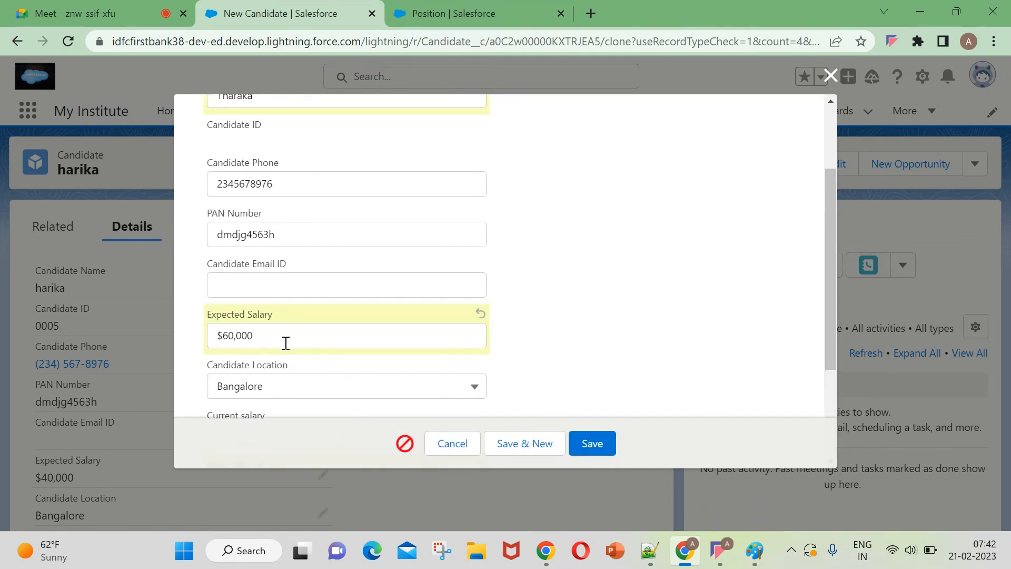
pyautogui.scroll(2, 286, 343)
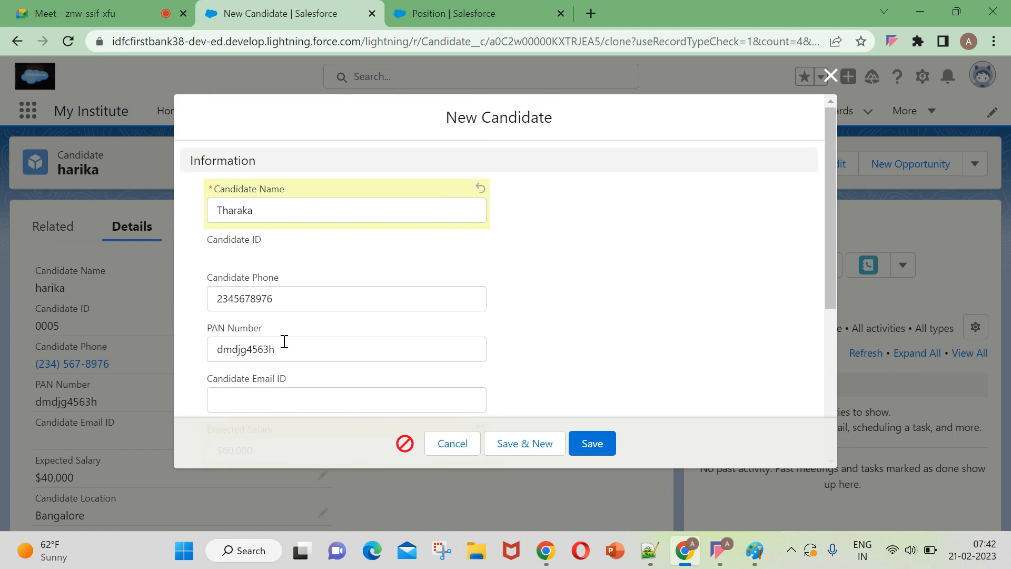
pyautogui.scroll(-5, 284, 342)
pyautogui.click(584, 445)
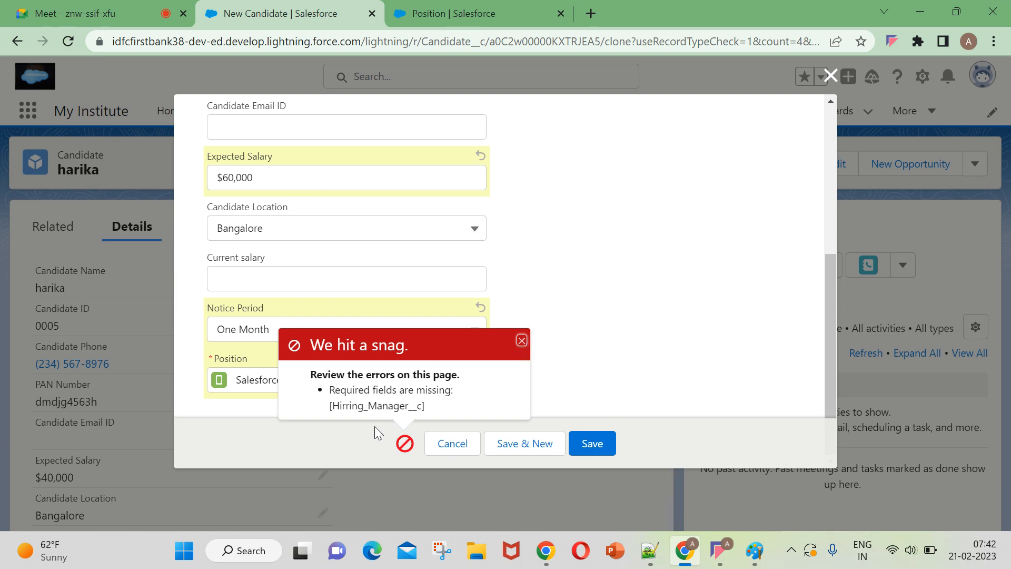
pyautogui.click(522, 340)
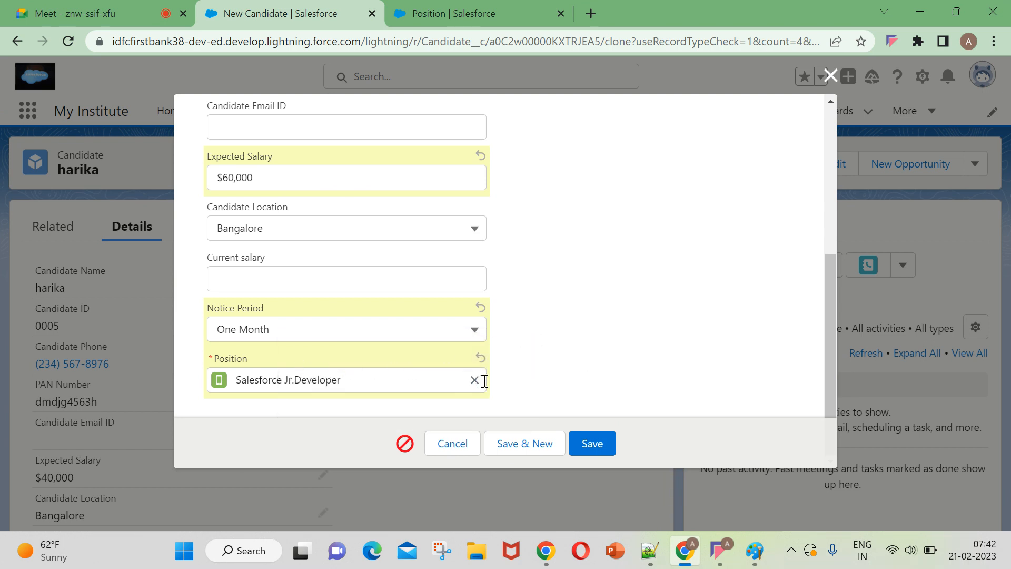
pyautogui.click(469, 383)
pyautogui.click(831, 76)
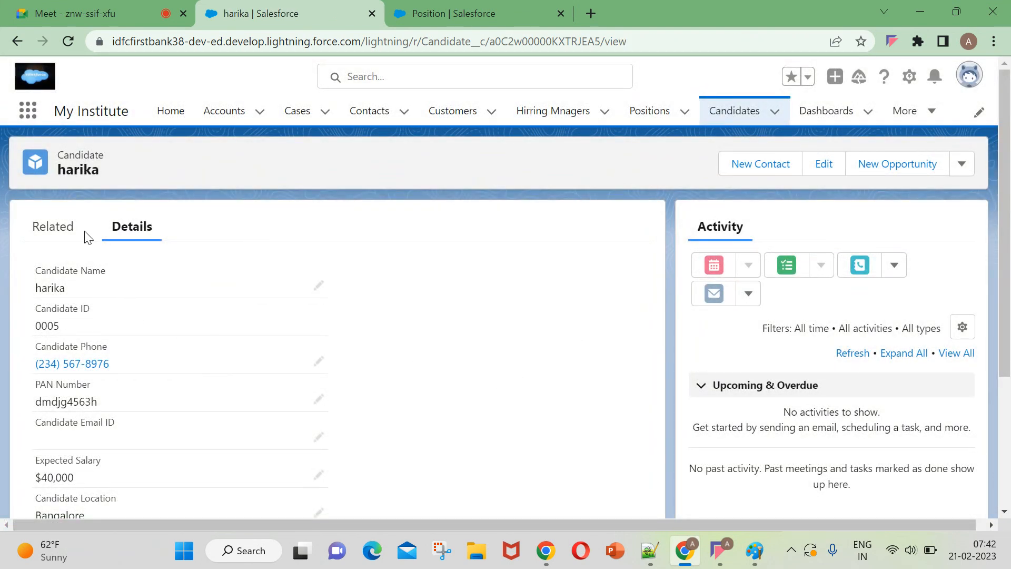
# From the recently viewed candidates, open the Sr.Developer candidate with the $50,000 Expected Salary and clone it.
pyautogui.click(740, 111)
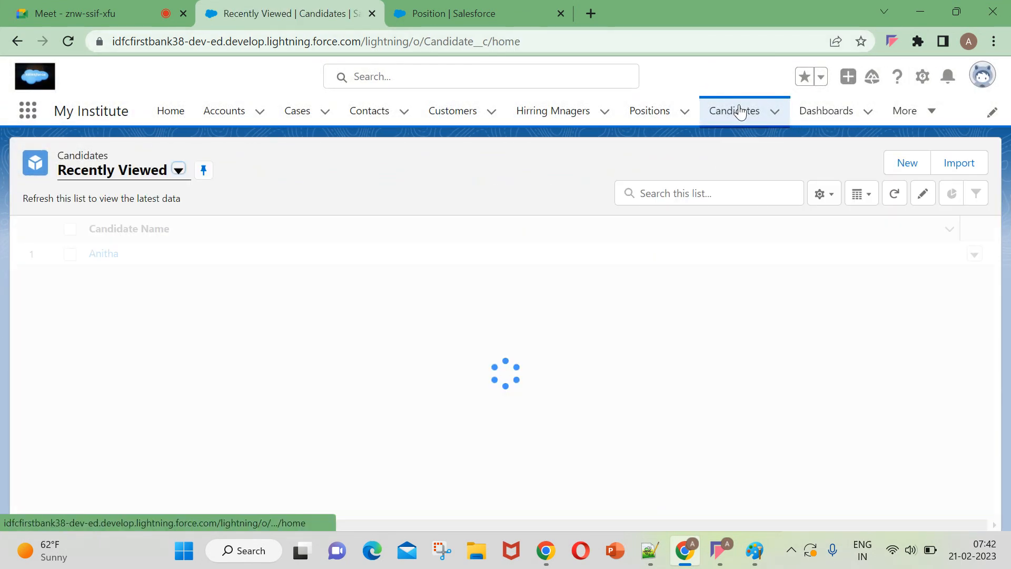
pyautogui.click(114, 282)
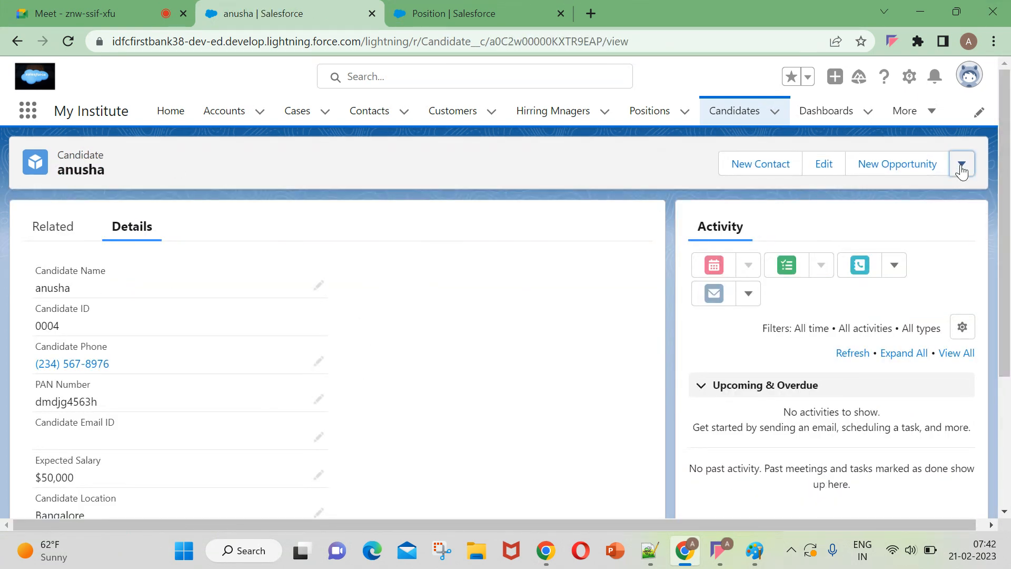
pyautogui.click(962, 167)
pyautogui.click(855, 276)
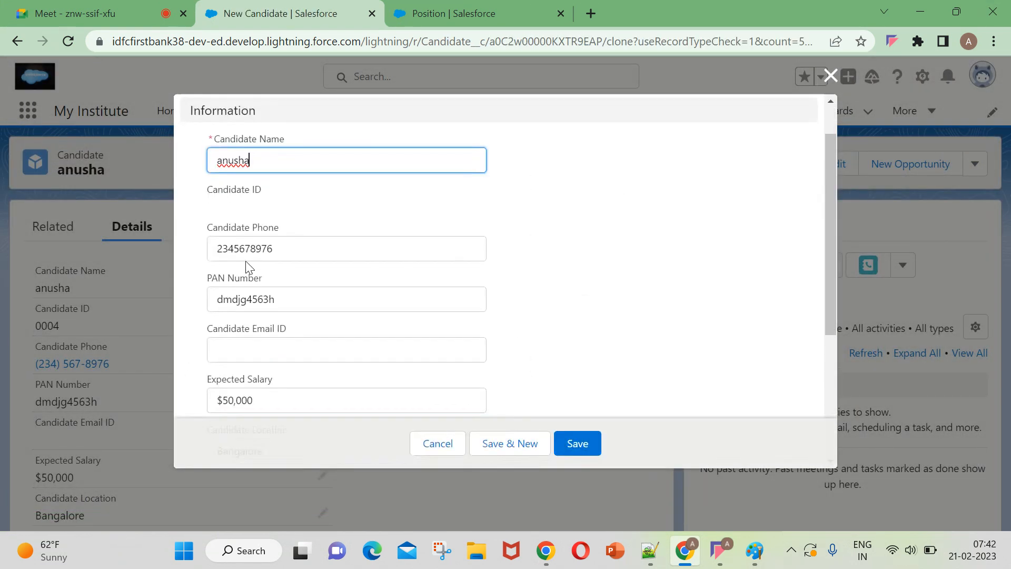
# Change the clone's Position to Jr.Developer 2 and replace its candidate name with a new one.
pyautogui.scroll(-4, 248, 266)
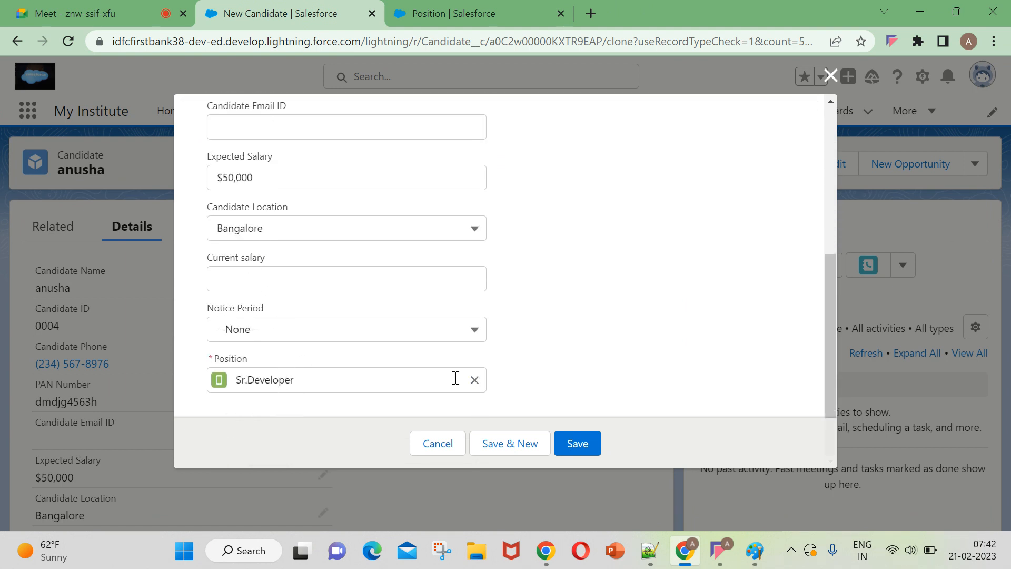
pyautogui.click(475, 380)
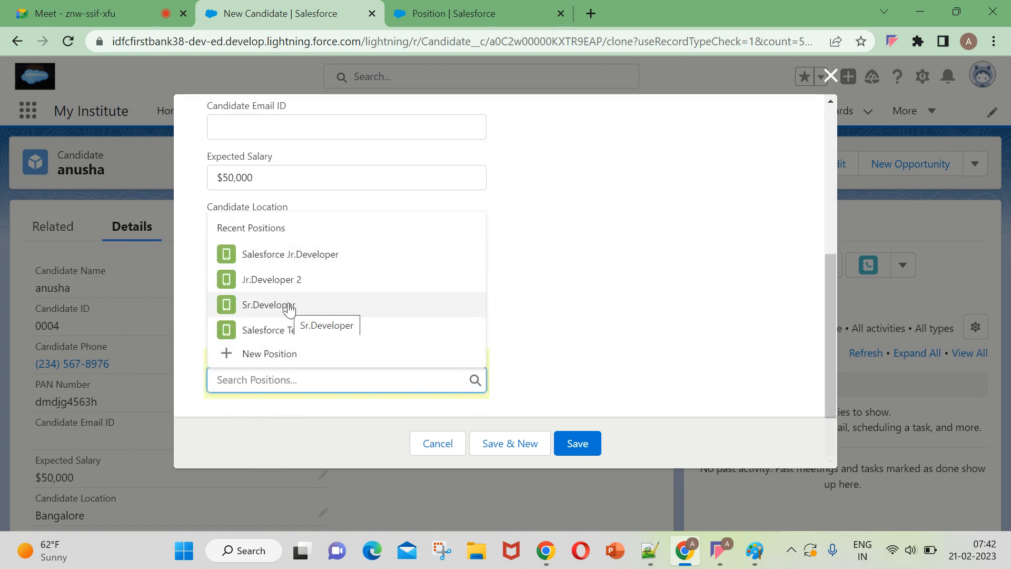
pyautogui.scroll(5, 325, 286)
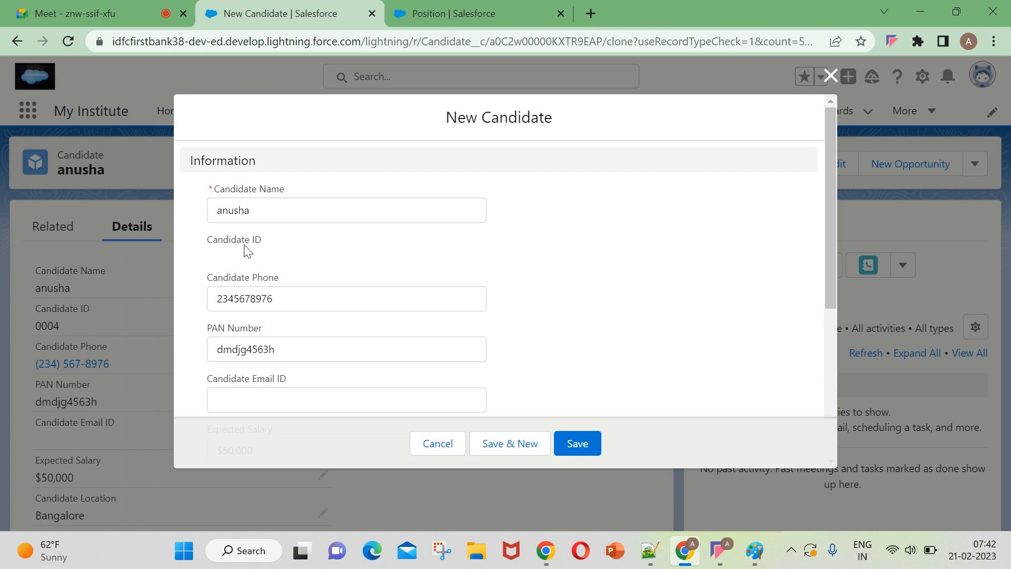
pyautogui.moveTo(261, 212); pyautogui.dragTo(202, 222)
pyautogui.press('BackSpace')
pyautogui.write('tharaka')
# Set the clone's Notice Period to 0-15 Days and save the new candidate.
pyautogui.scroll(-5, 305, 242)
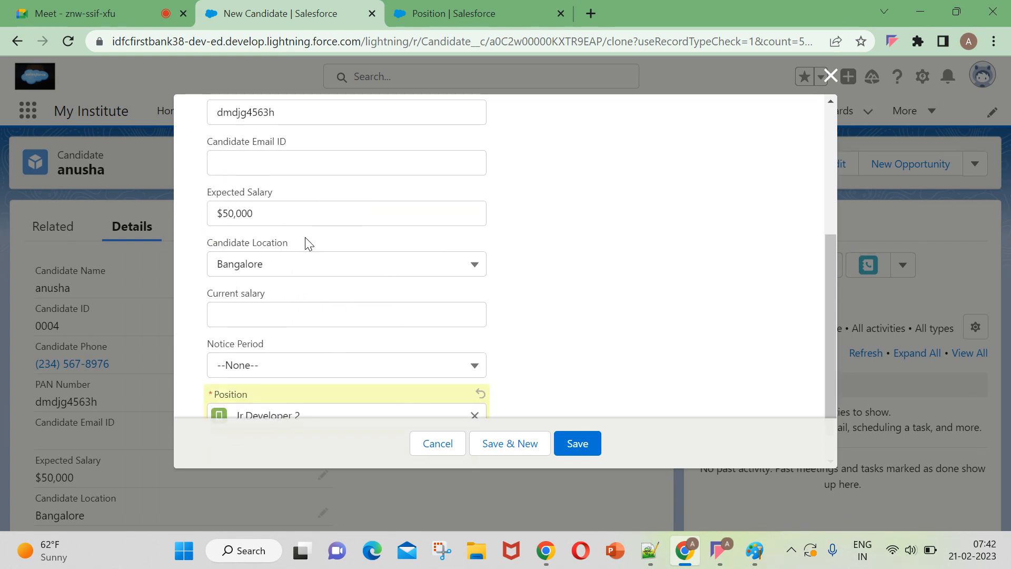
pyautogui.click(273, 274)
pyautogui.click(272, 330)
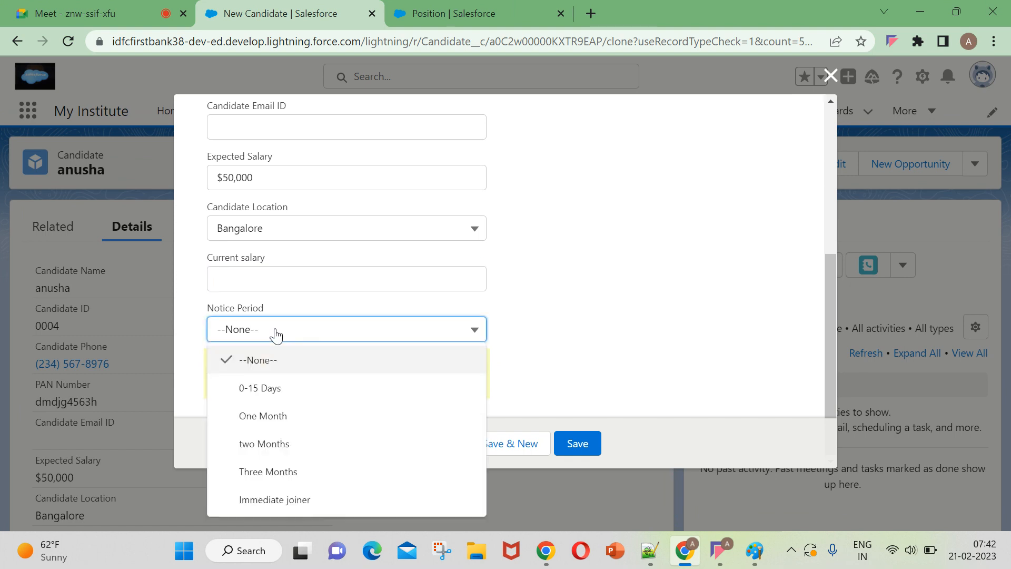
pyautogui.click(284, 393)
pyautogui.click(586, 444)
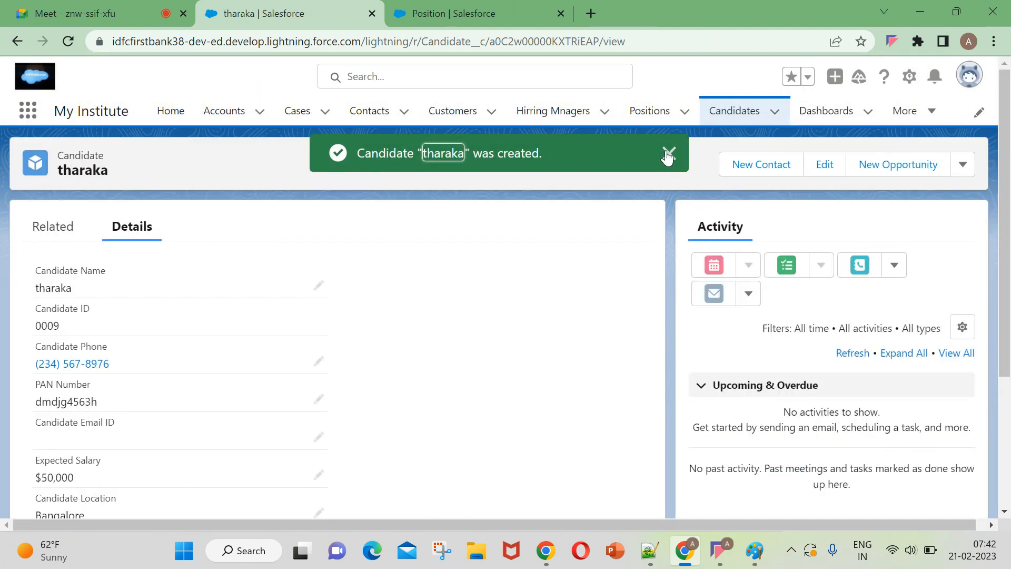
pyautogui.click(668, 154)
# Clone the candidate with the $30,000 Expected Salary and enter a new candidate name for the copy.
pyautogui.click(742, 113)
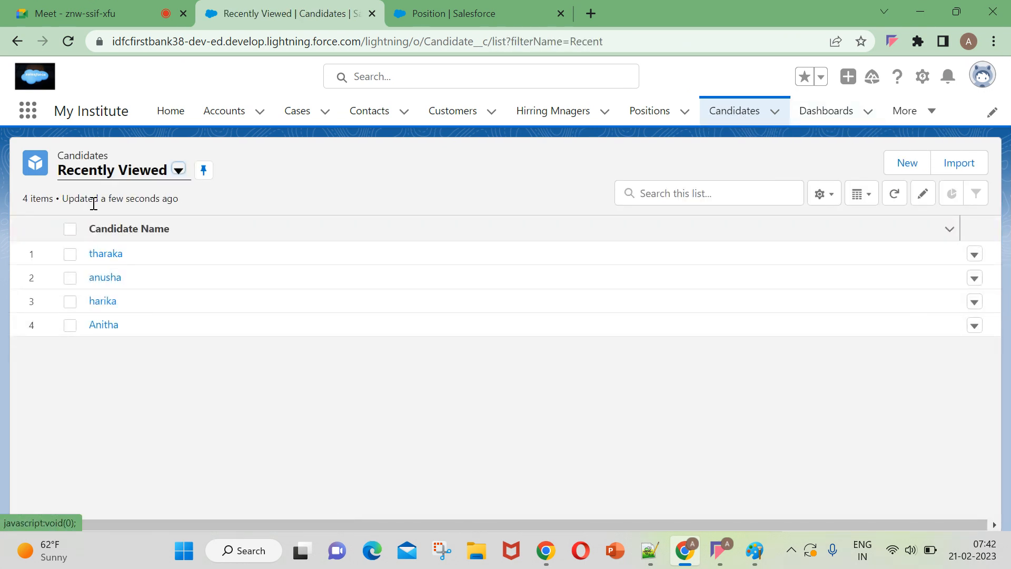
pyautogui.click(104, 325)
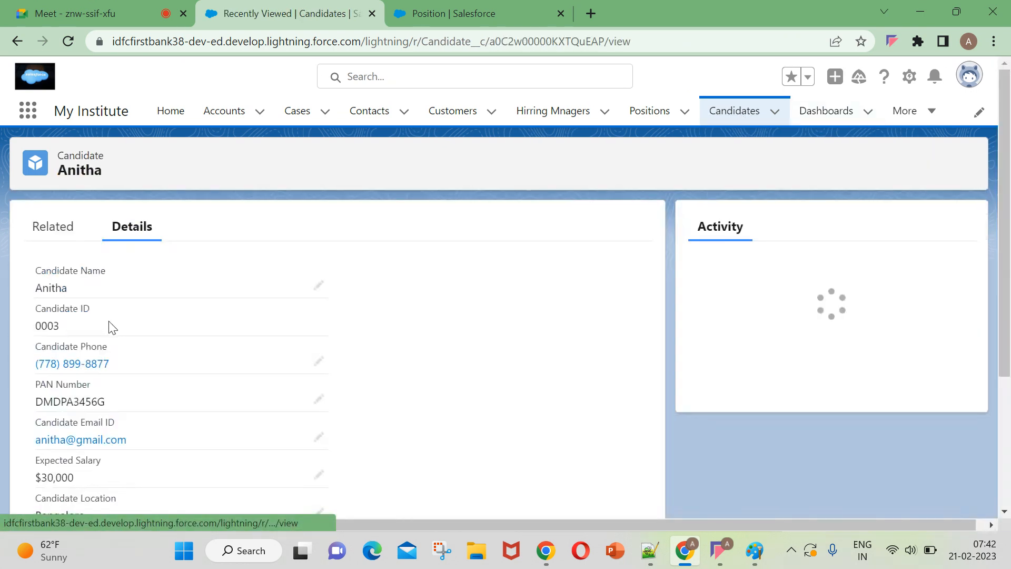
pyautogui.click(962, 167)
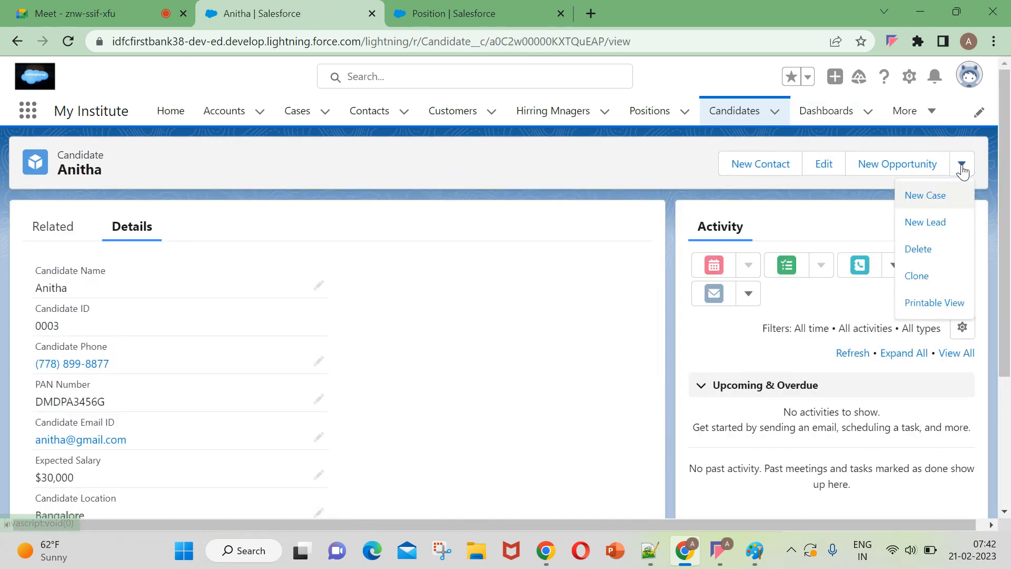
pyautogui.click(930, 281)
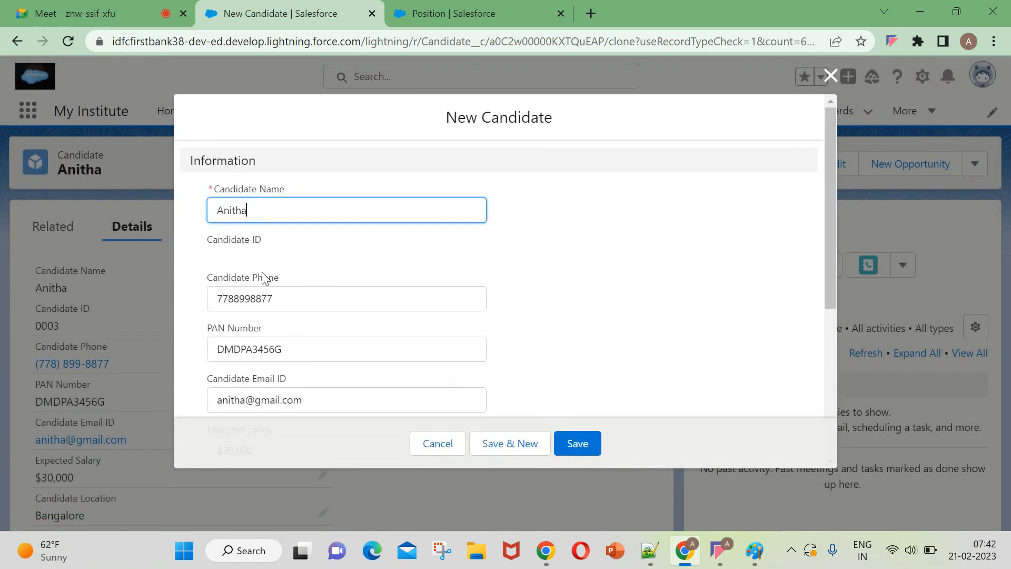
pyautogui.press('BackSpace')
pyautogui.press('BackSpace')
pyautogui.press('BackSpace')
pyautogui.press('BackSpace')
pyautogui.write('archana')
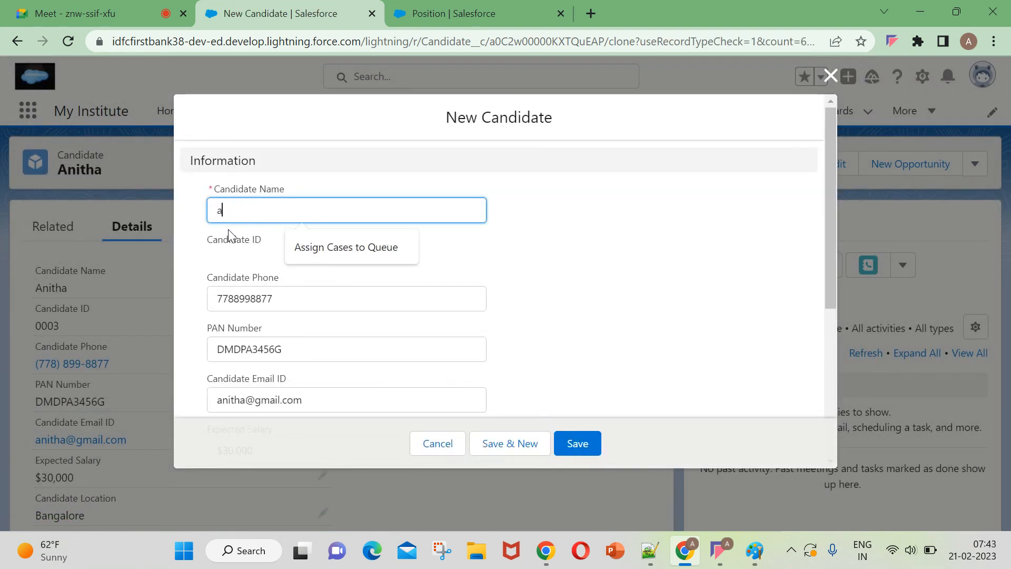
# Set the new clone's Expected Salary to $40,000.
pyautogui.scroll(-5, 515, 190)
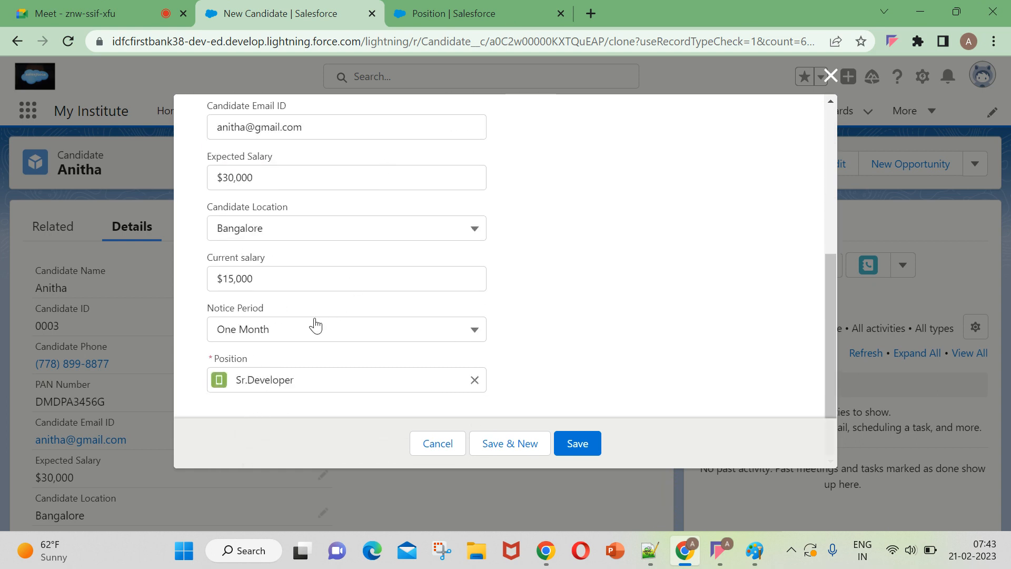
pyautogui.moveTo(236, 274); pyautogui.dragTo(214, 283)
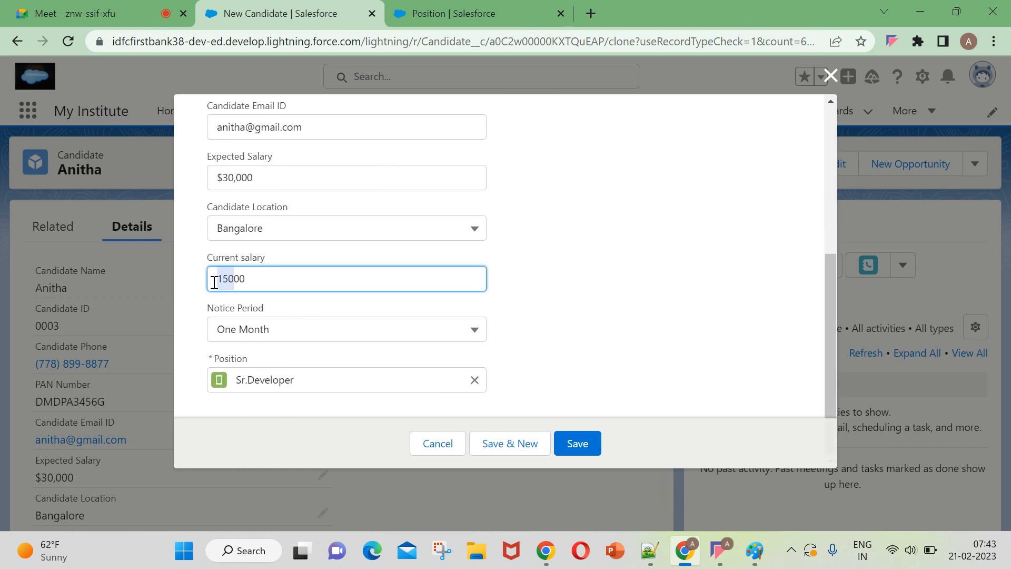
pyautogui.click(288, 288)
pyautogui.click(231, 180)
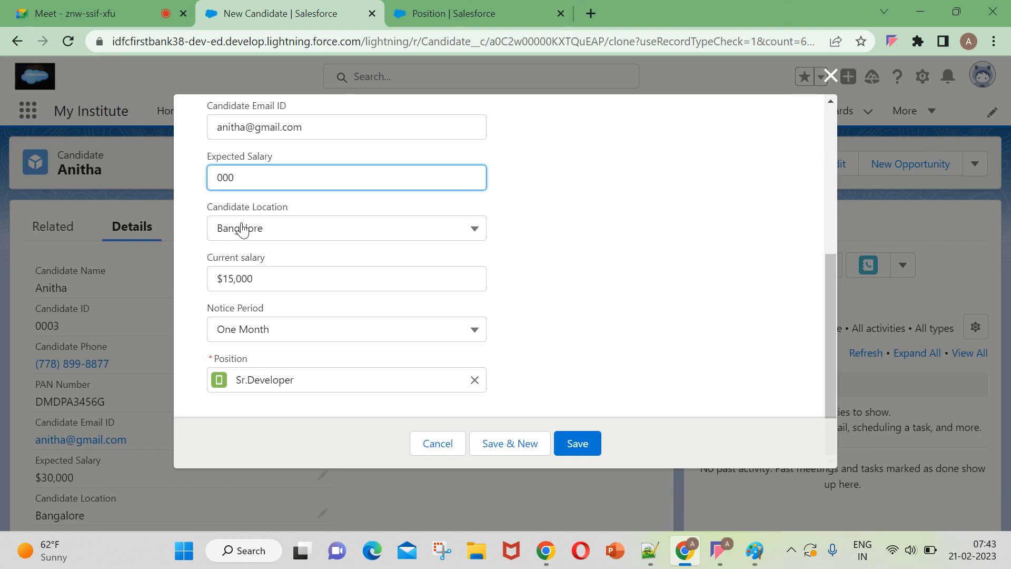
# Reselect Sr.Developer as the clone's Position and save the candidate record.
pyautogui.click(474, 380)
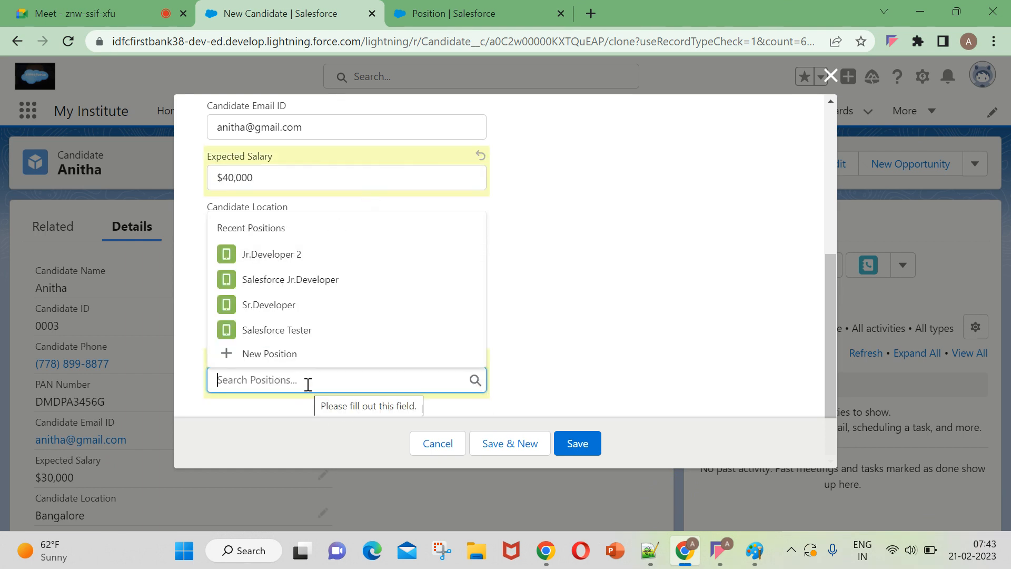
pyautogui.click(292, 310)
pyautogui.click(594, 449)
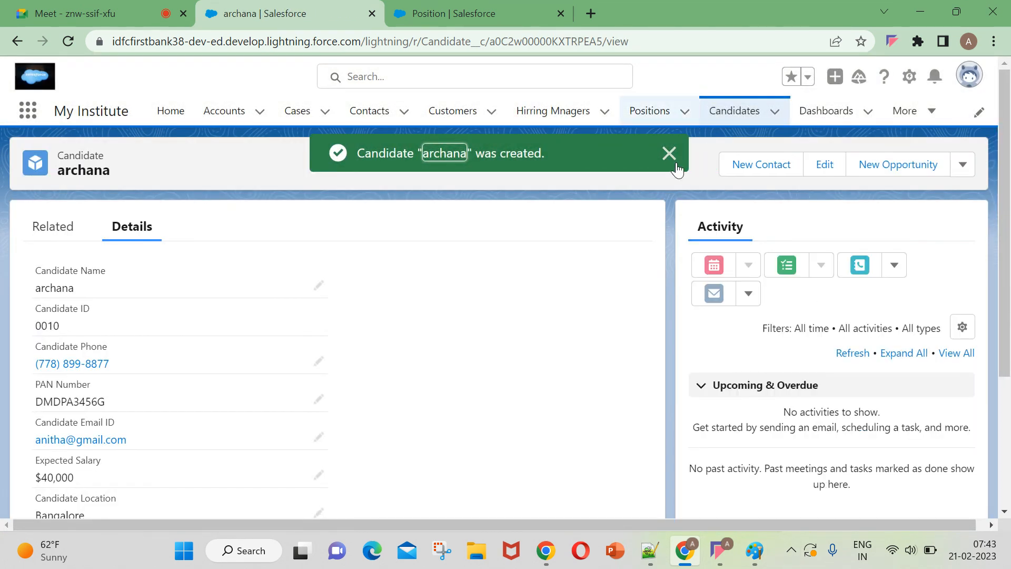
pyautogui.click(669, 153)
# Check the recently viewed candidates and open the Sr.Developer position record.
pyautogui.click(734, 112)
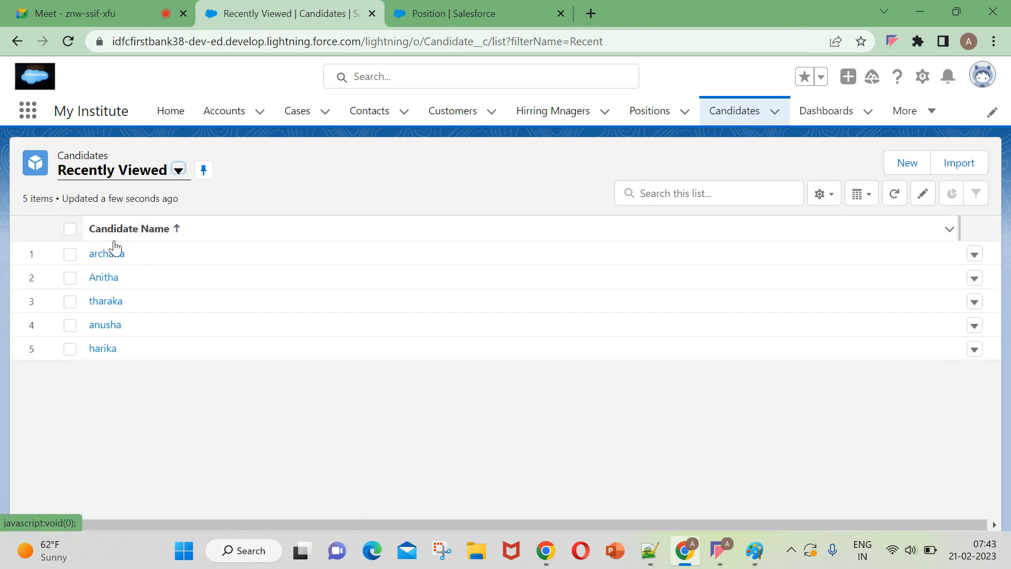
pyautogui.click(638, 114)
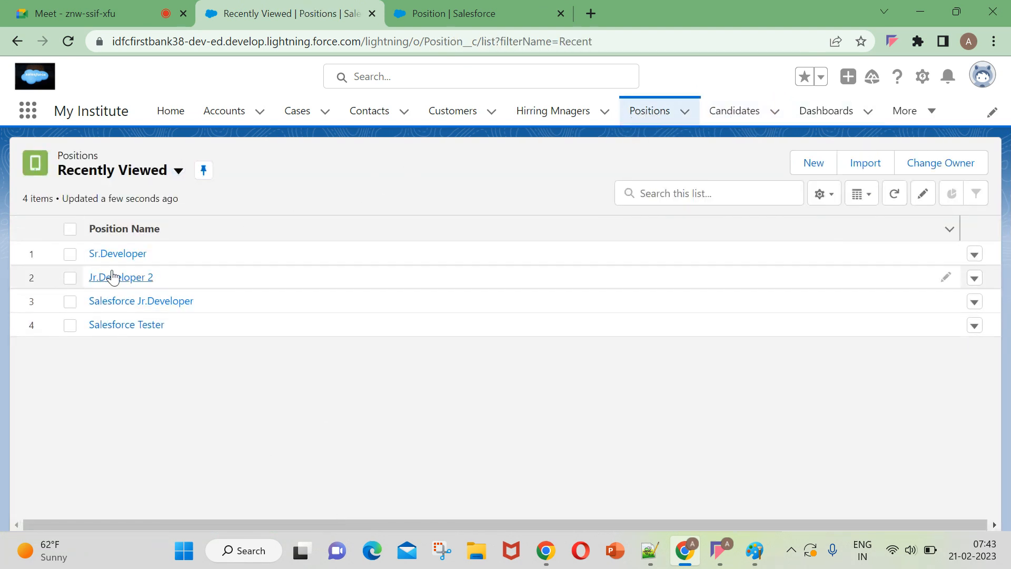
pyautogui.click(114, 255)
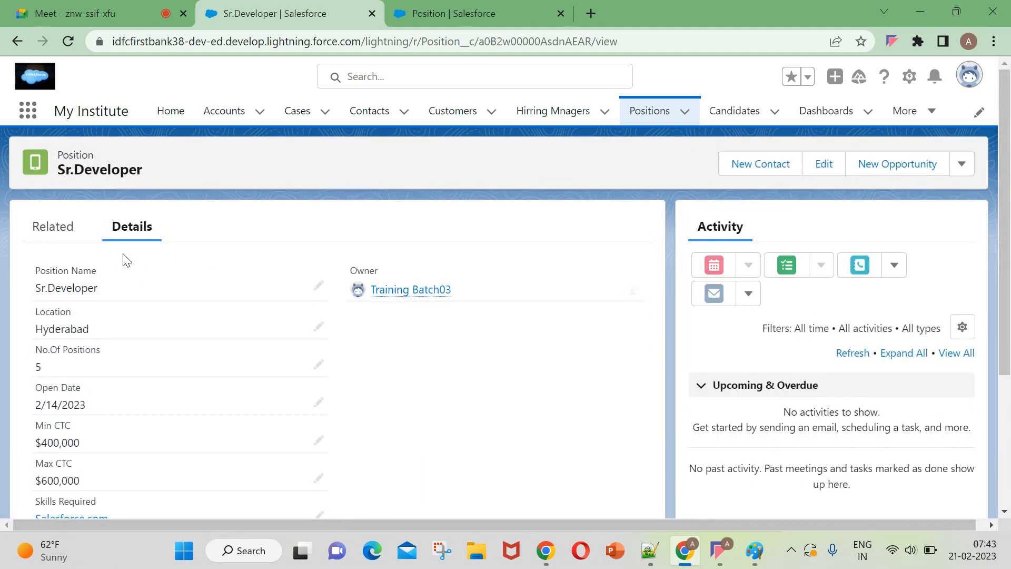
# Examine the Sr.Developer position's details, including its Count of Child records roll-up field.
pyautogui.scroll(-1, 270, 354)
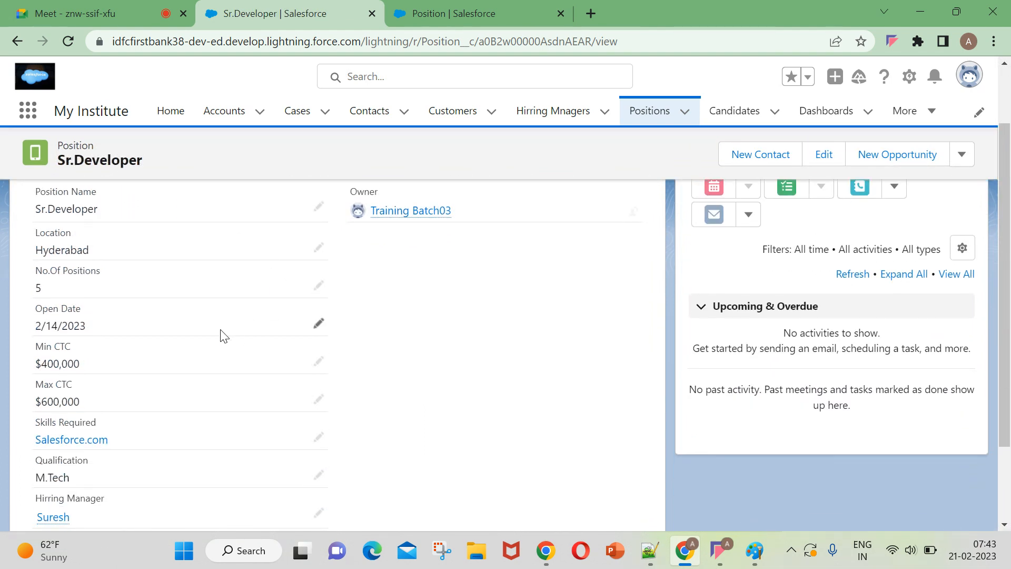
pyautogui.scroll(-1, 223, 335)
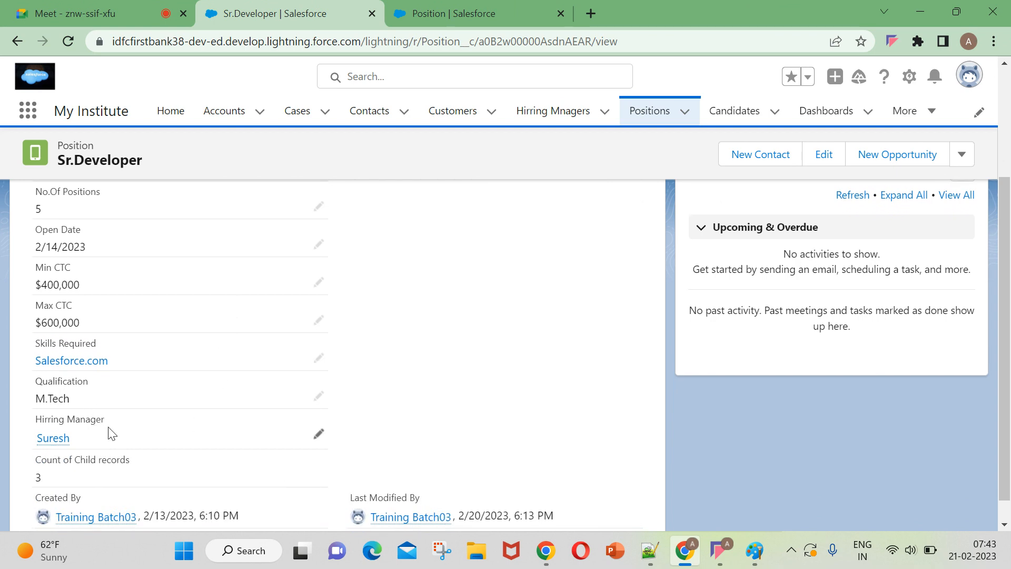
pyautogui.scroll(1, 110, 431)
pyautogui.scroll(1, 110, 431)
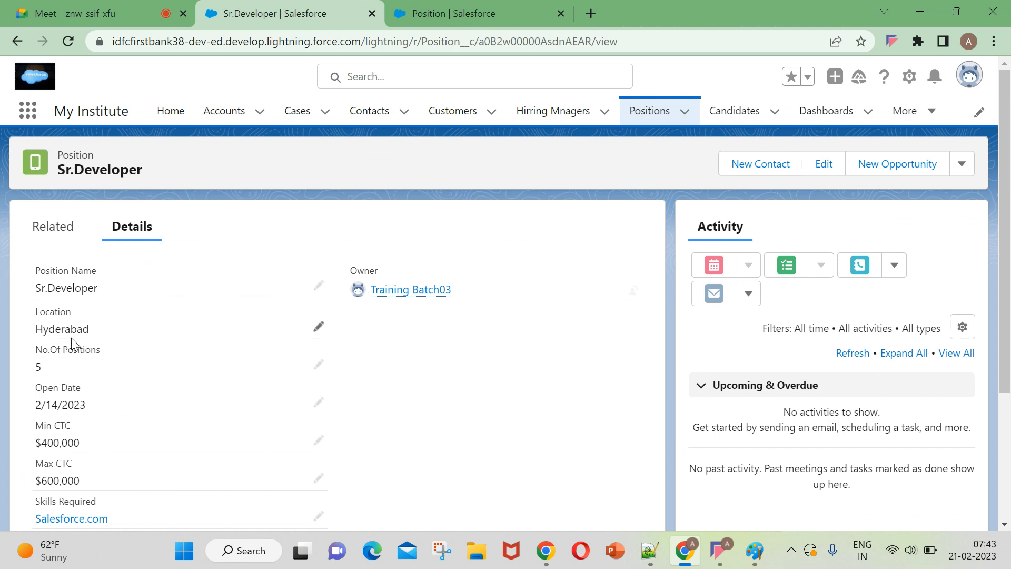
pyautogui.scroll(-1, 62, 390)
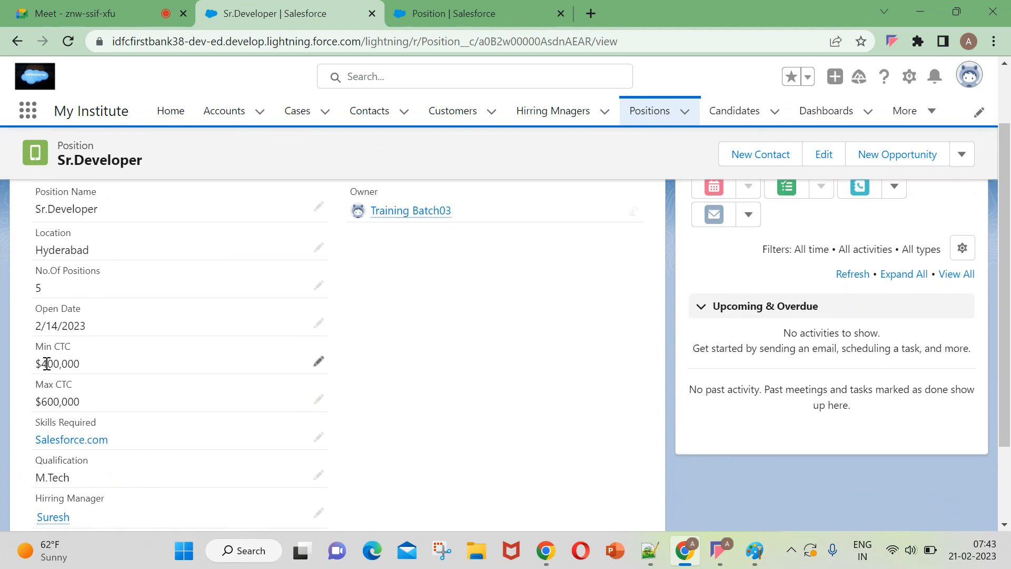
pyautogui.scroll(-1, 190, 414)
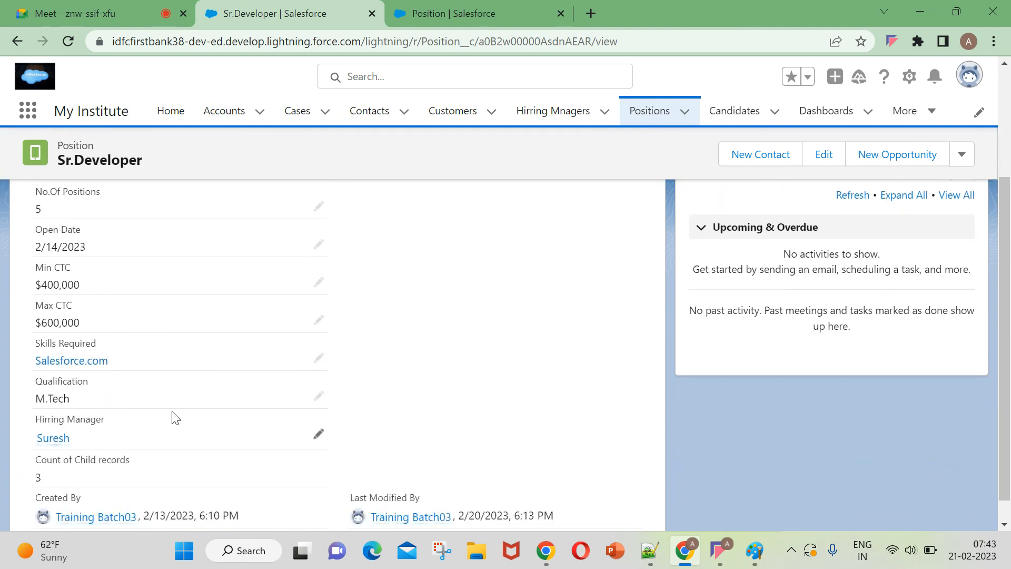
pyautogui.scroll(-1, 92, 440)
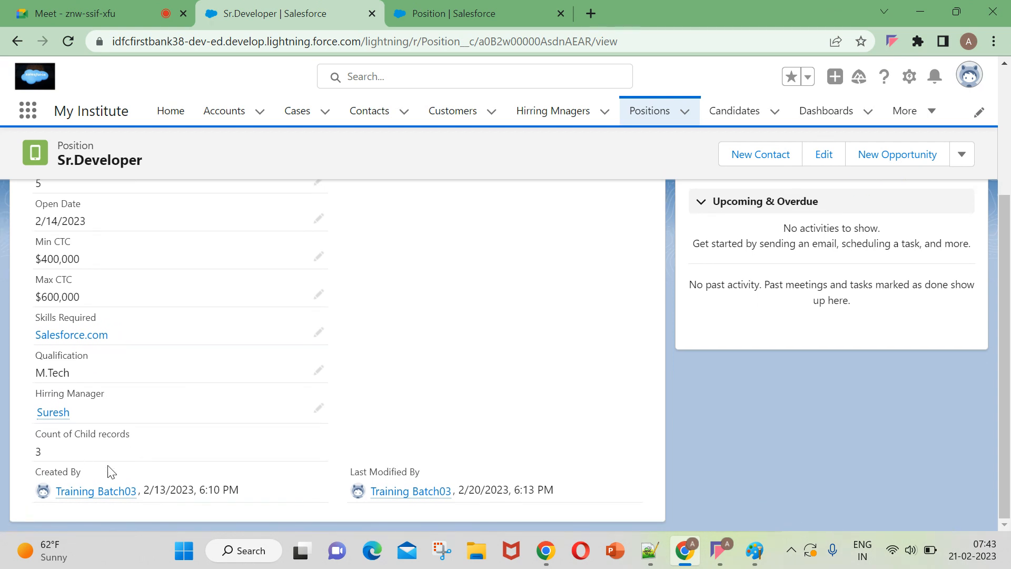
pyautogui.moveTo(30, 434); pyautogui.dragTo(136, 459)
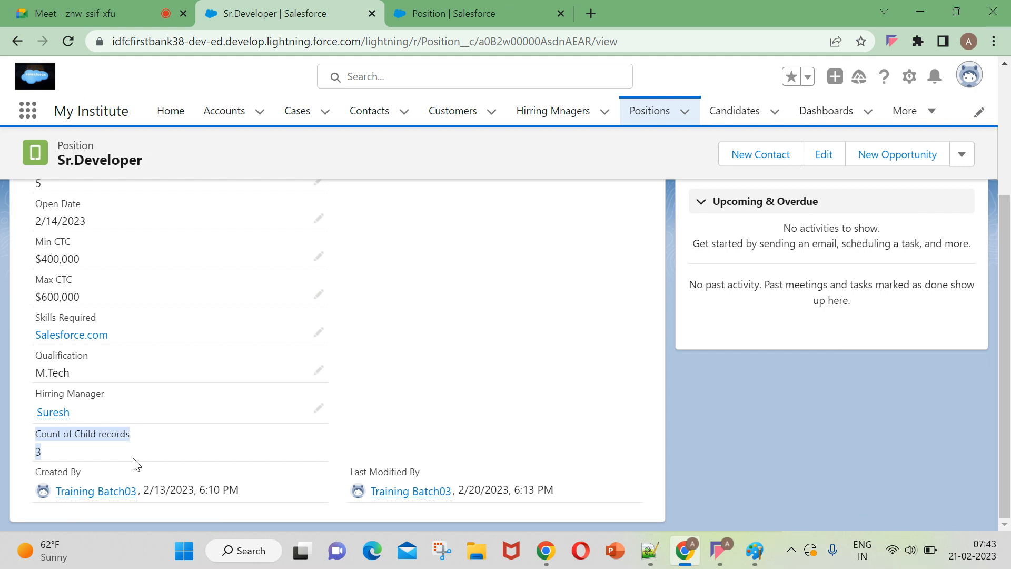
# Compare the Sr.Developer position's related candidates list with the Count of Child records field in its details.
pyautogui.scroll(3, 68, 413)
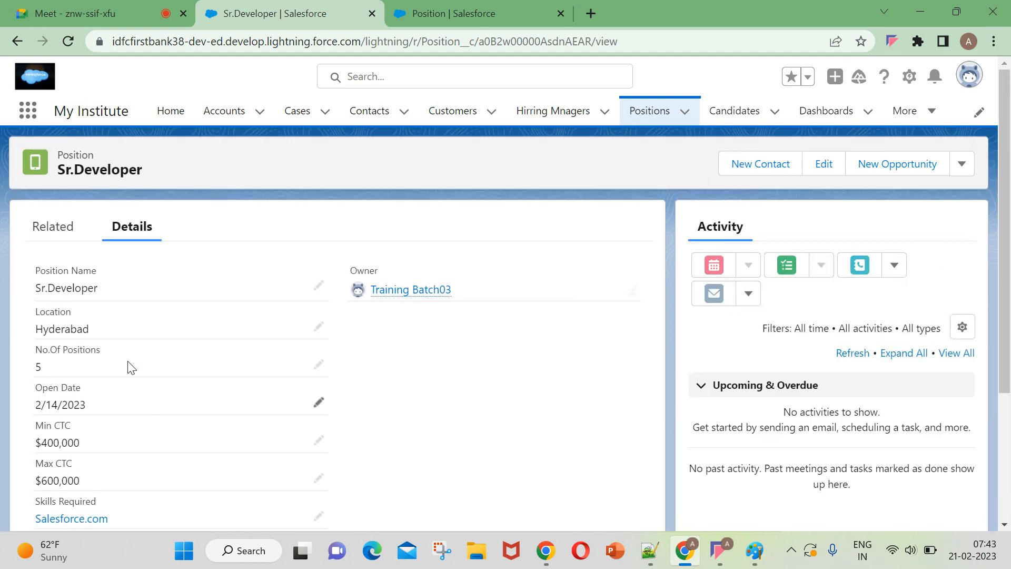
pyautogui.click(78, 240)
pyautogui.scroll(-2, 168, 366)
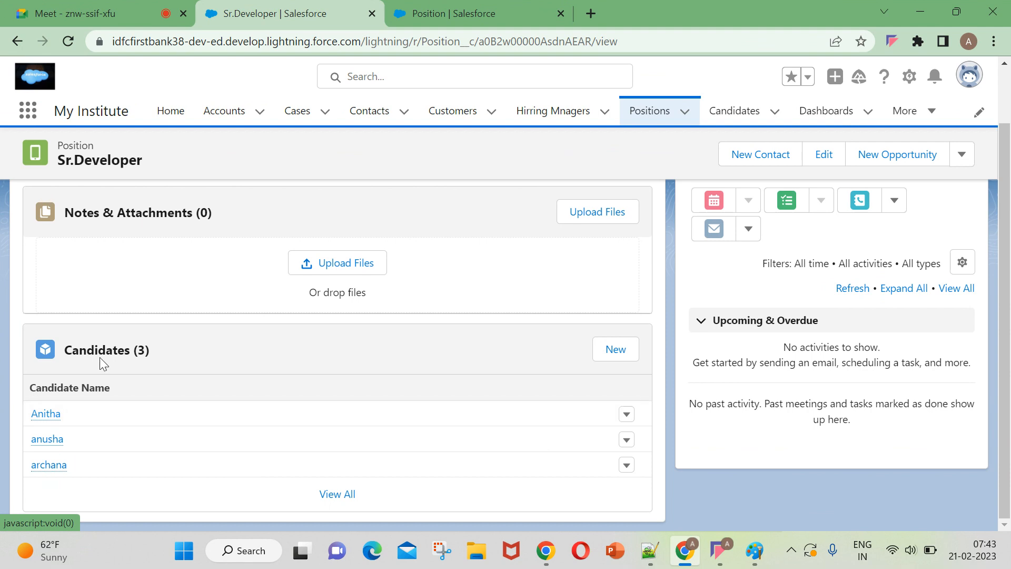
pyautogui.scroll(2, 169, 386)
pyautogui.click(148, 237)
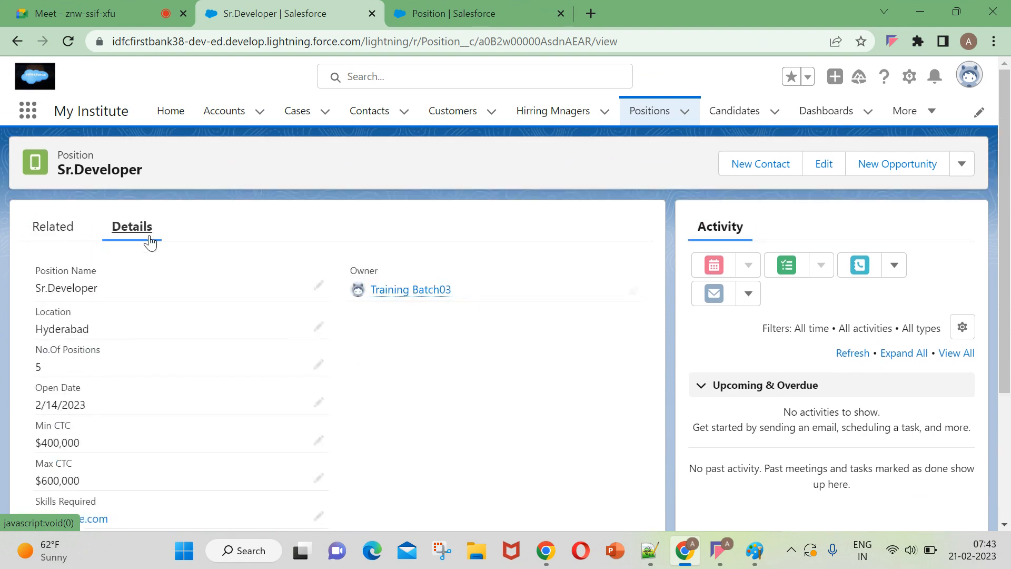
pyautogui.scroll(-3, 227, 438)
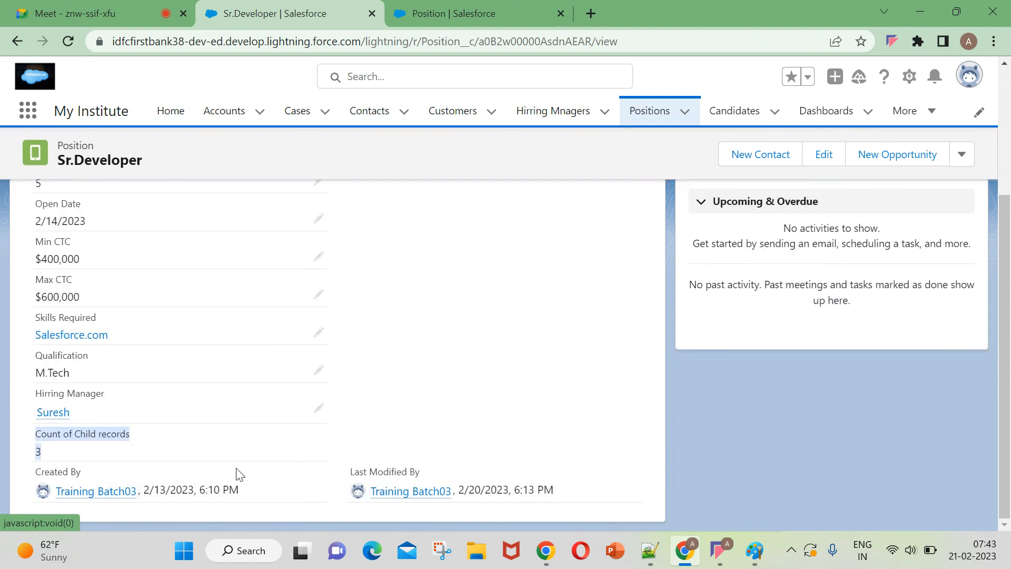
pyautogui.scroll(2, 148, 400)
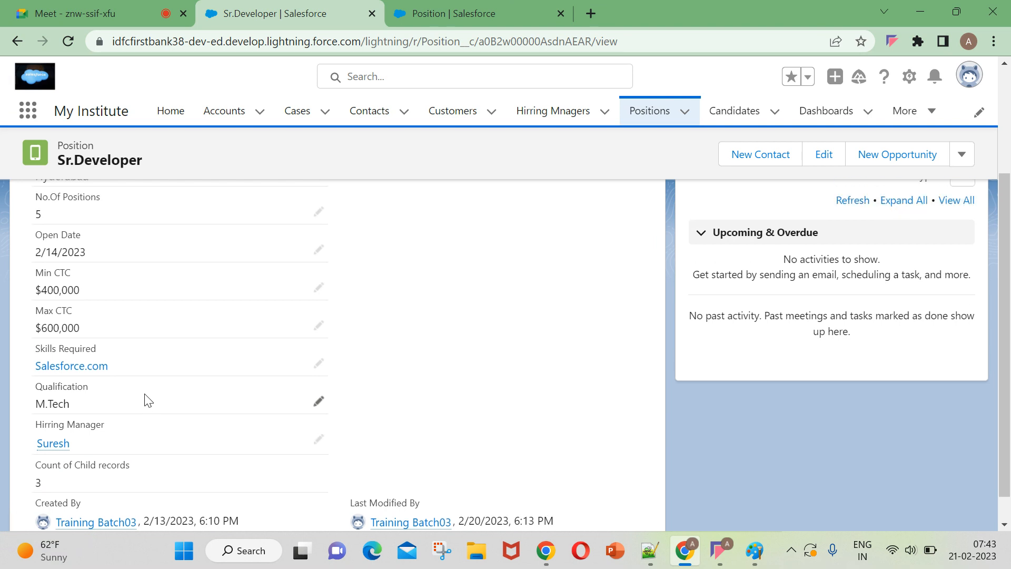
pyautogui.scroll(2, 148, 400)
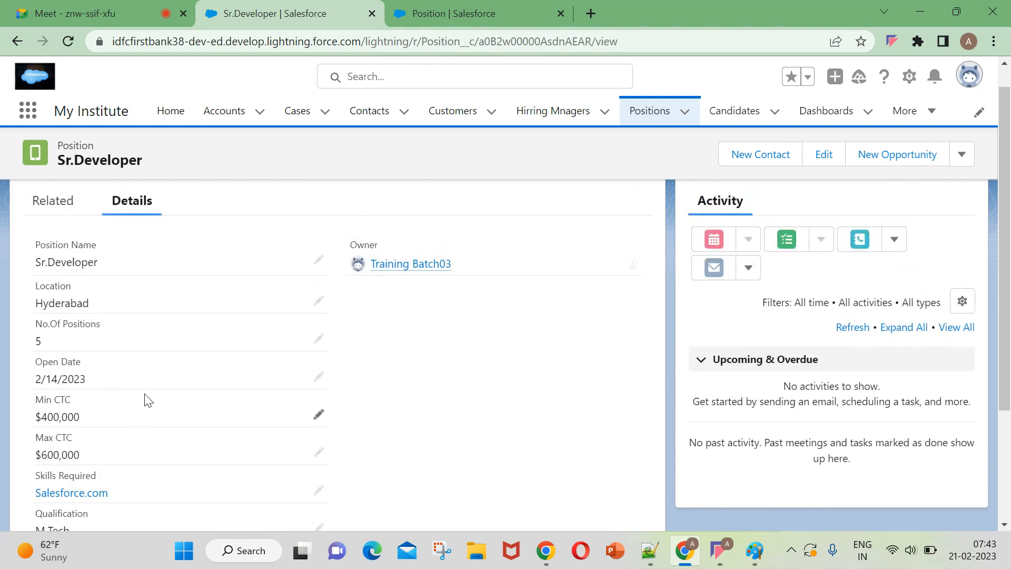
pyautogui.scroll(-3, 148, 400)
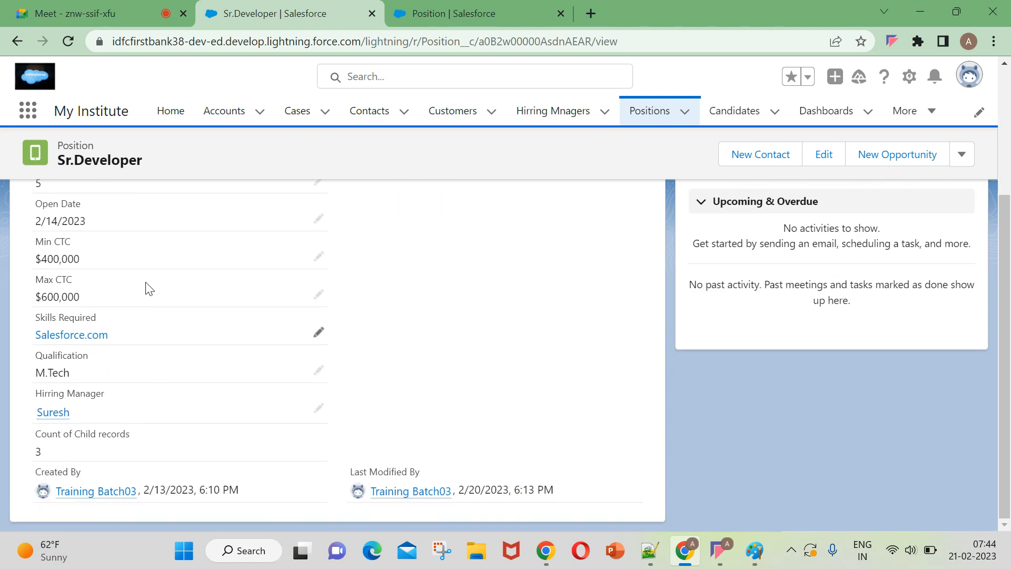
# Reload the Sr.Developer record and examine its Total Salary to Candidates Per Month roll-up field.
pyautogui.click(73, 39)
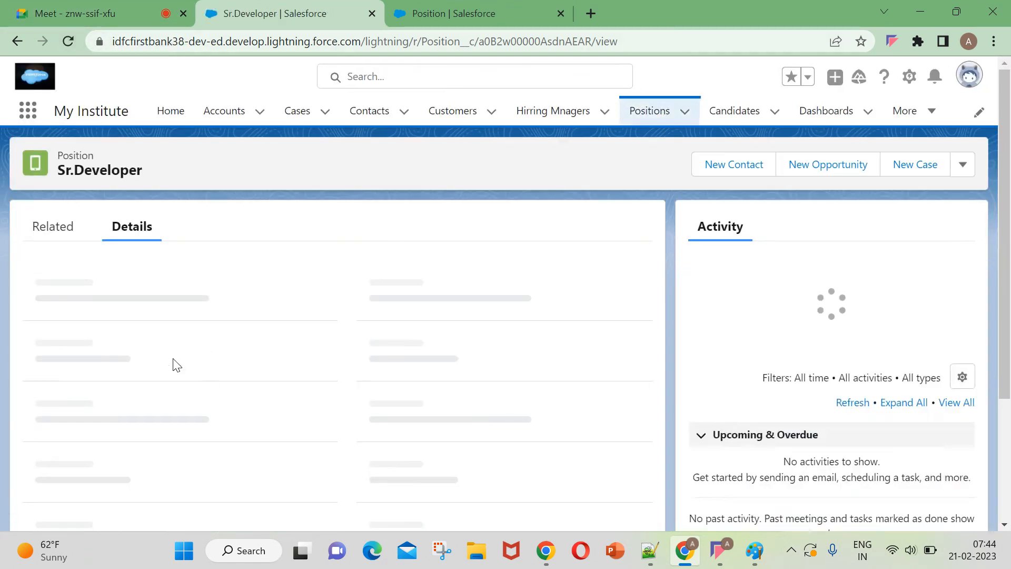
pyautogui.scroll(-3, 164, 357)
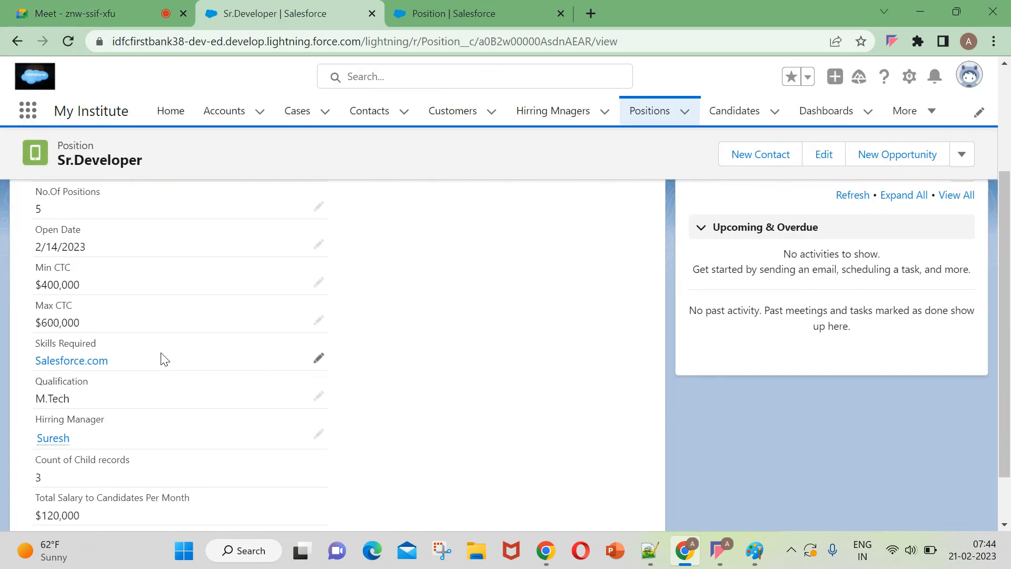
pyautogui.scroll(-1, 164, 358)
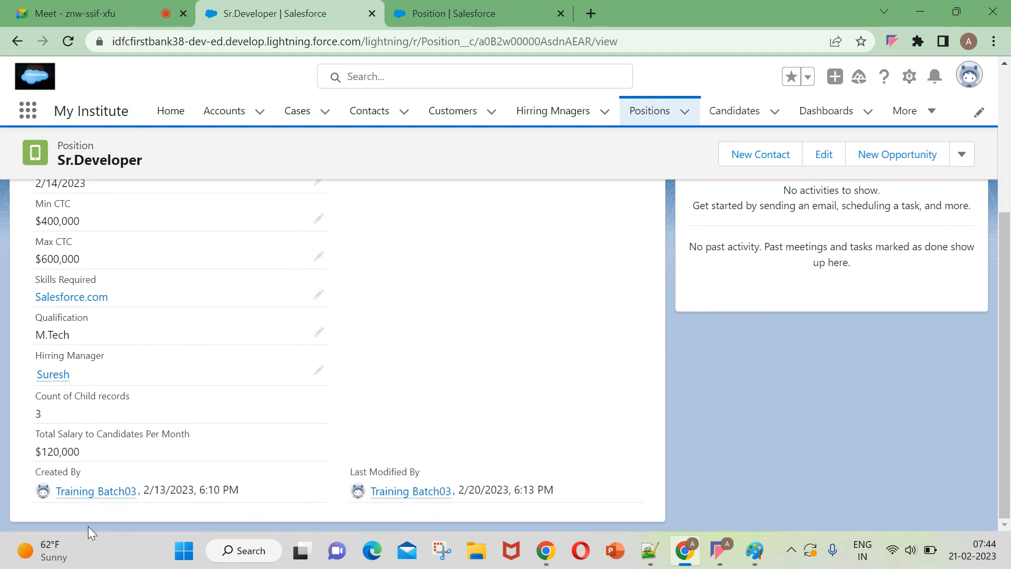
pyautogui.moveTo(33, 440); pyautogui.dragTo(204, 448)
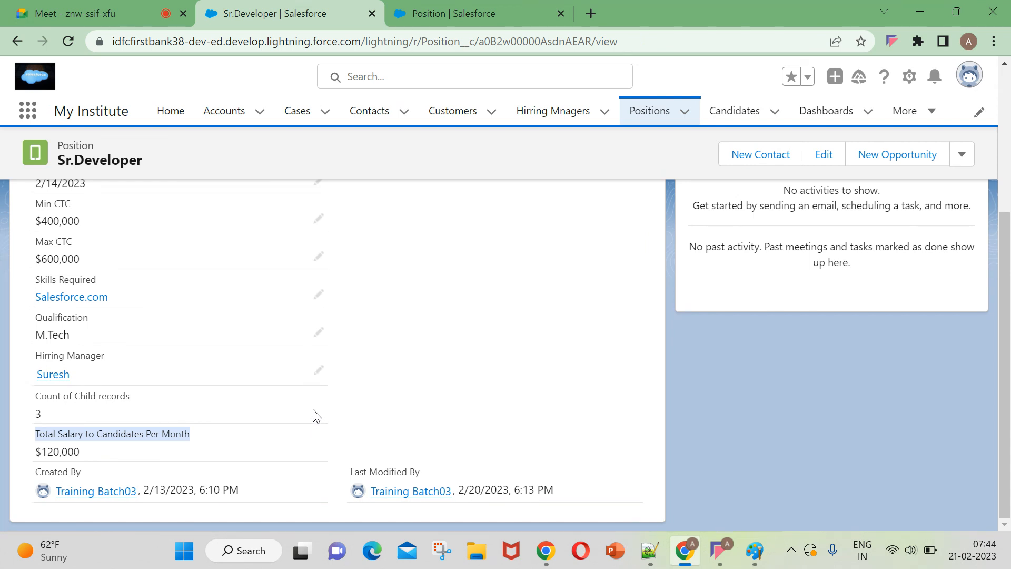
pyautogui.moveTo(87, 452); pyautogui.dragTo(17, 459)
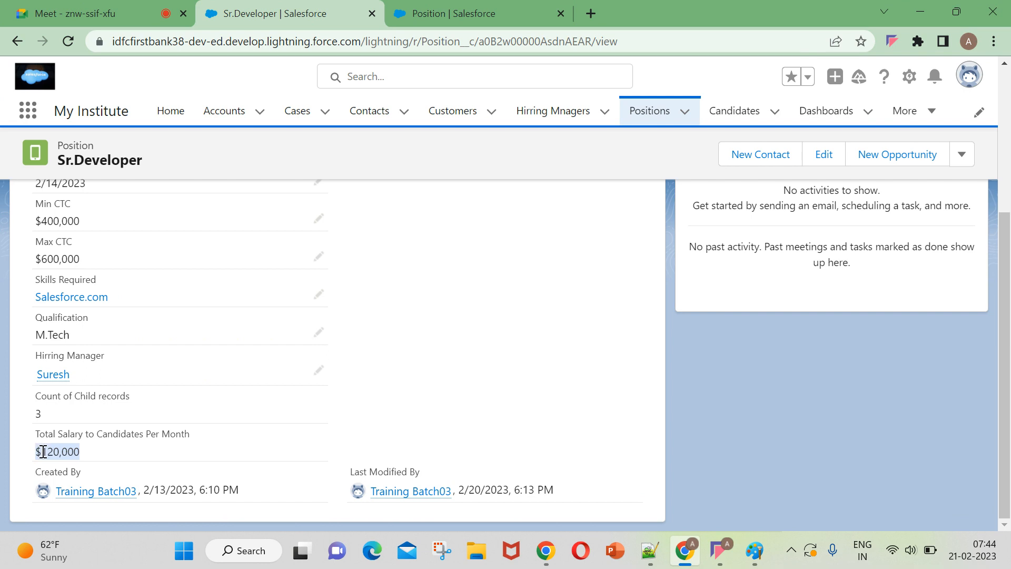
pyautogui.moveTo(43, 451); pyautogui.dragTo(29, 459)
pyautogui.click(90, 449)
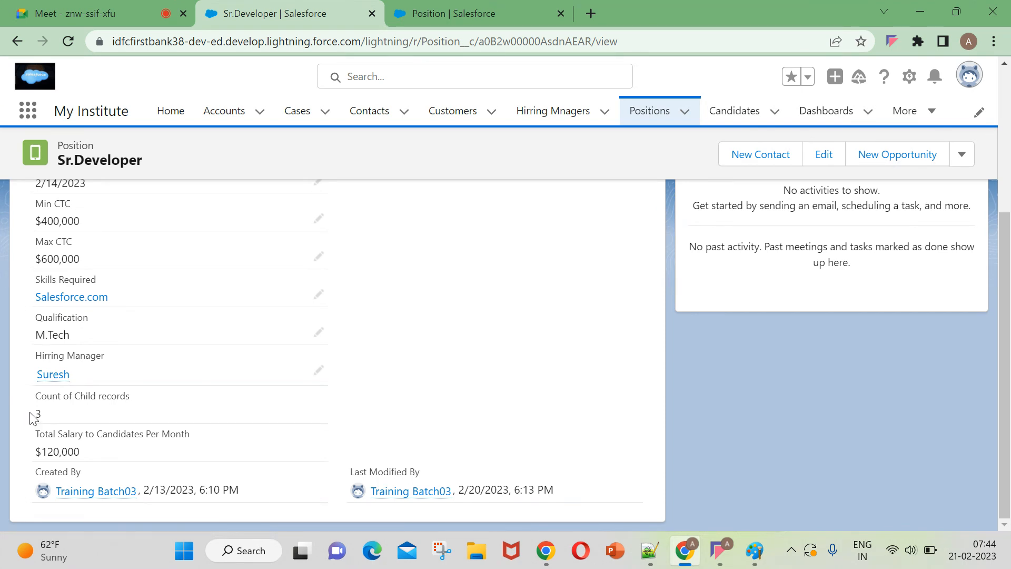
pyautogui.moveTo(82, 450); pyautogui.dragTo(40, 456)
# Review the candidates related to the Sr.Developer position.
pyautogui.scroll(5, 66, 458)
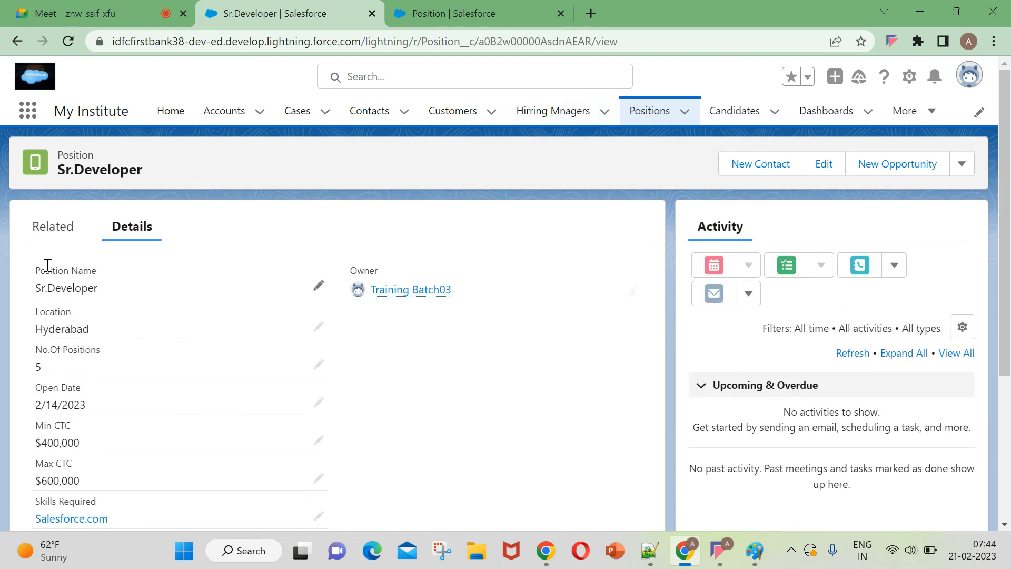
pyautogui.click(60, 226)
pyautogui.scroll(-3, 122, 440)
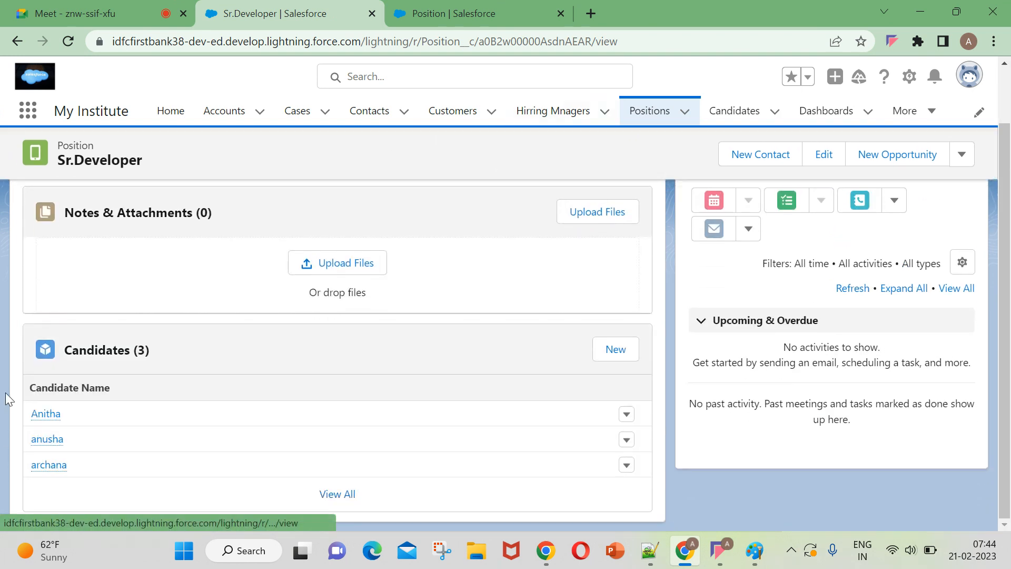
# Open the first record in the recently viewed candidates and check its Expected Salary.
pyautogui.click(718, 116)
pyautogui.click(118, 256)
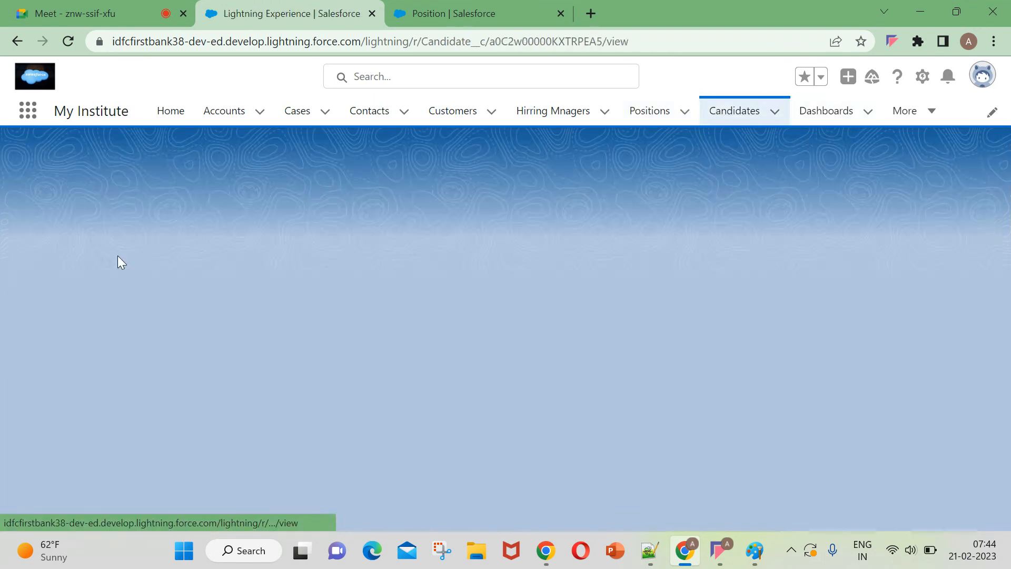
pyautogui.scroll(-1, 61, 413)
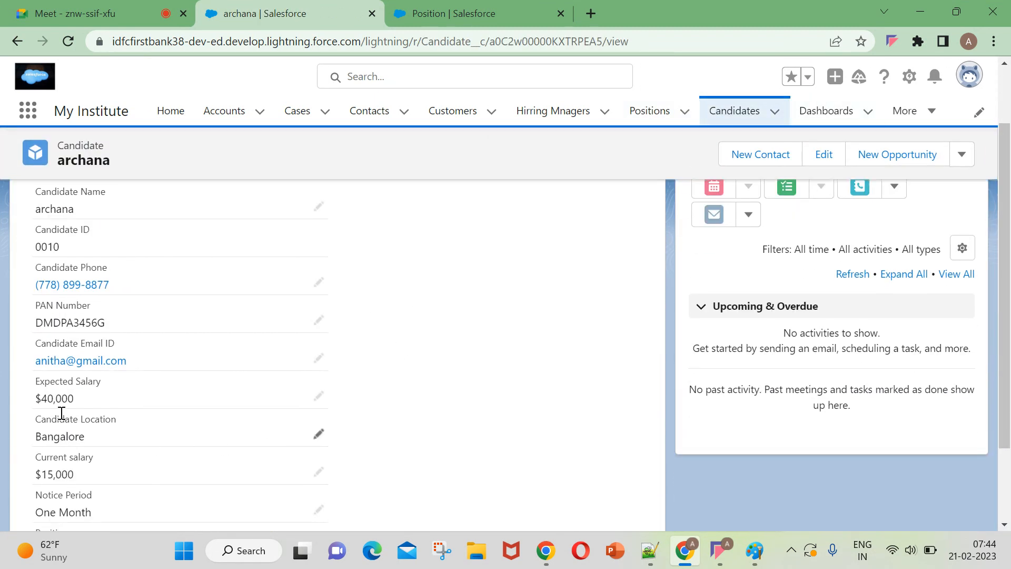
pyautogui.scroll(2, 452, 418)
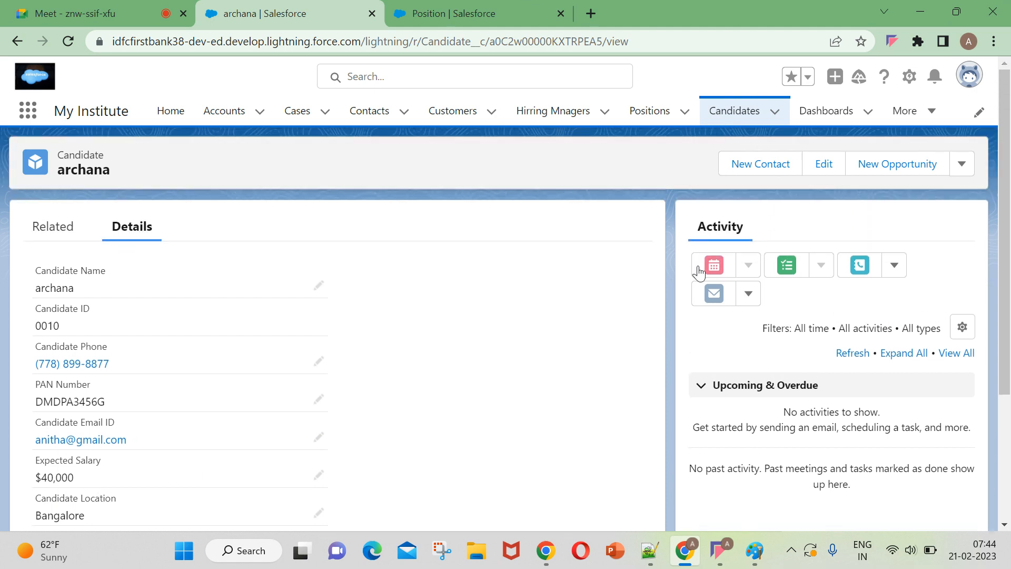
# Return to the recently viewed candidates, open the fourth record, and check its Expected Salary and Position.
pyautogui.click(730, 123)
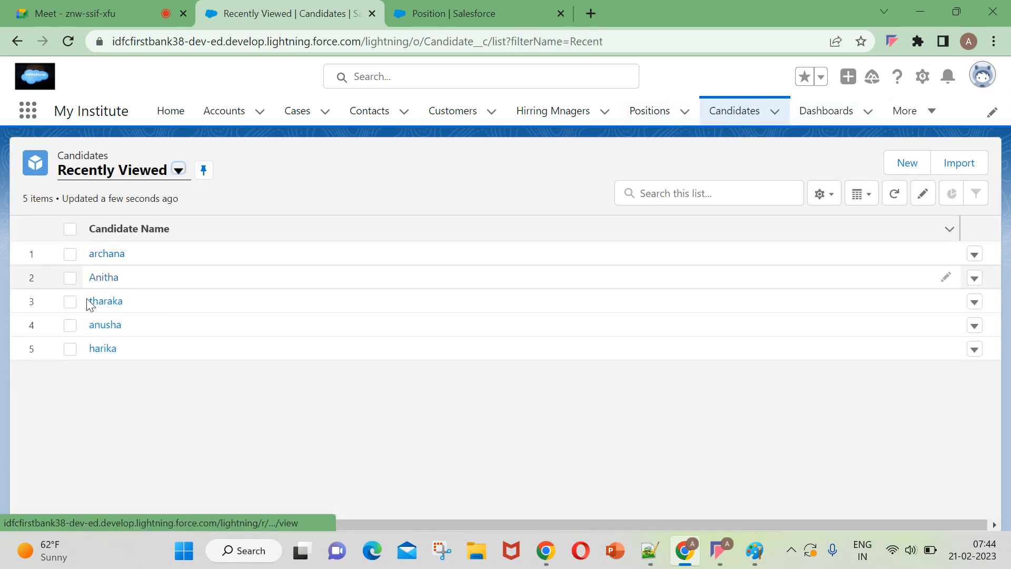
pyautogui.click(95, 326)
pyautogui.scroll(-3, 185, 338)
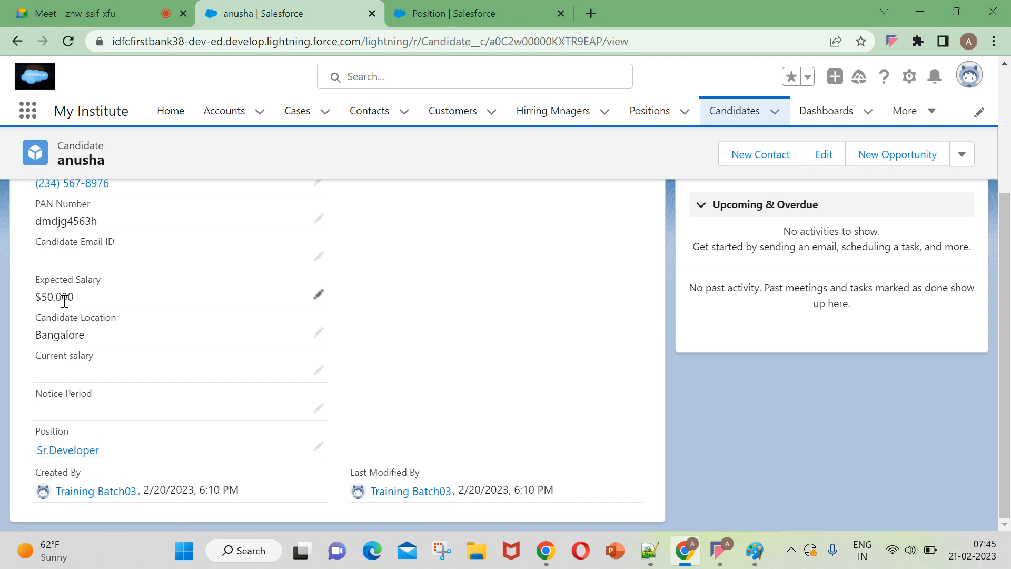
pyautogui.scroll(3, 37, 321)
# Reopen the second recently viewed candidate, and check the Expected Salary and Position of the third one in the list.
pyautogui.click(726, 114)
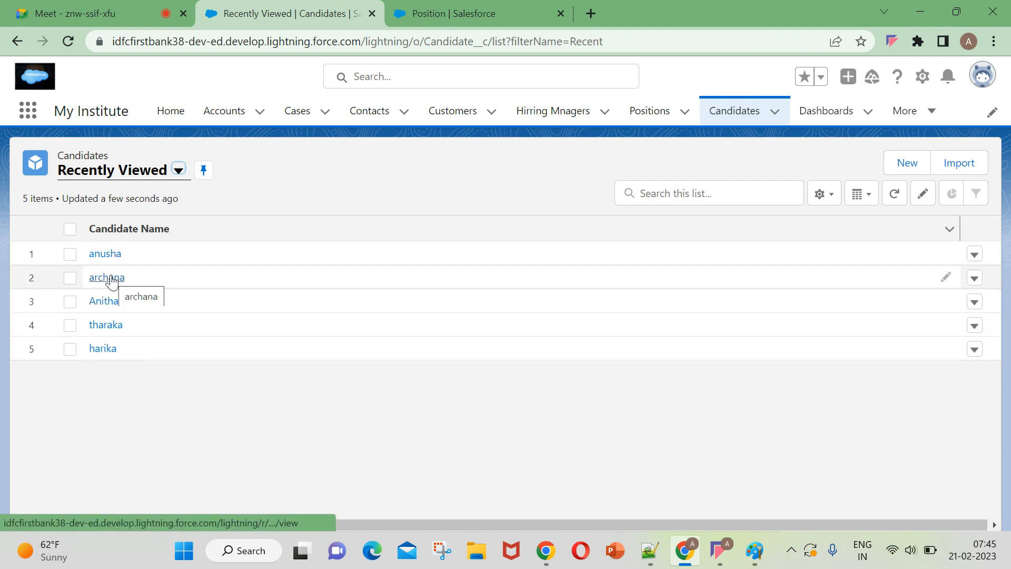
pyautogui.click(109, 278)
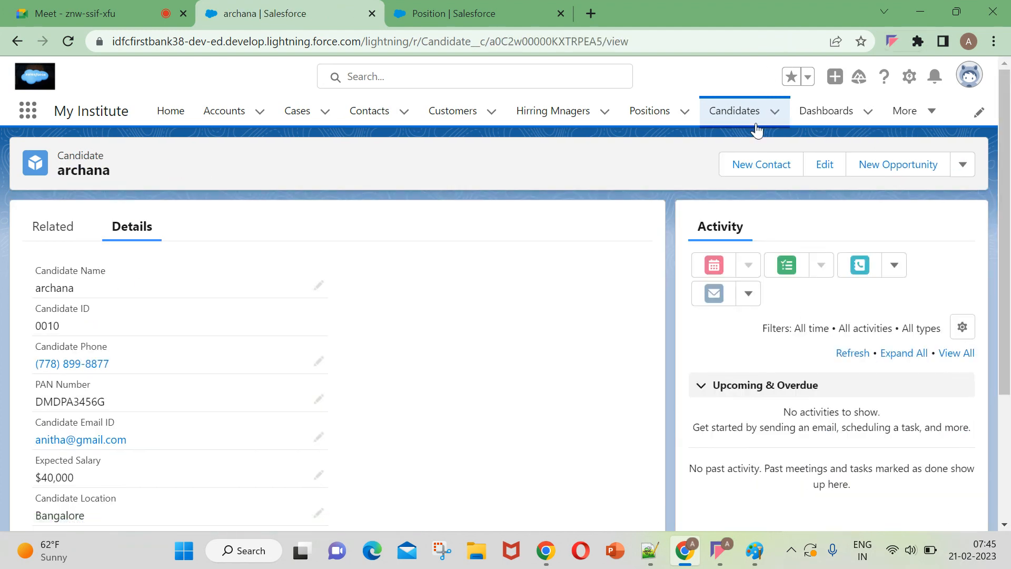
pyautogui.click(735, 114)
pyautogui.click(95, 304)
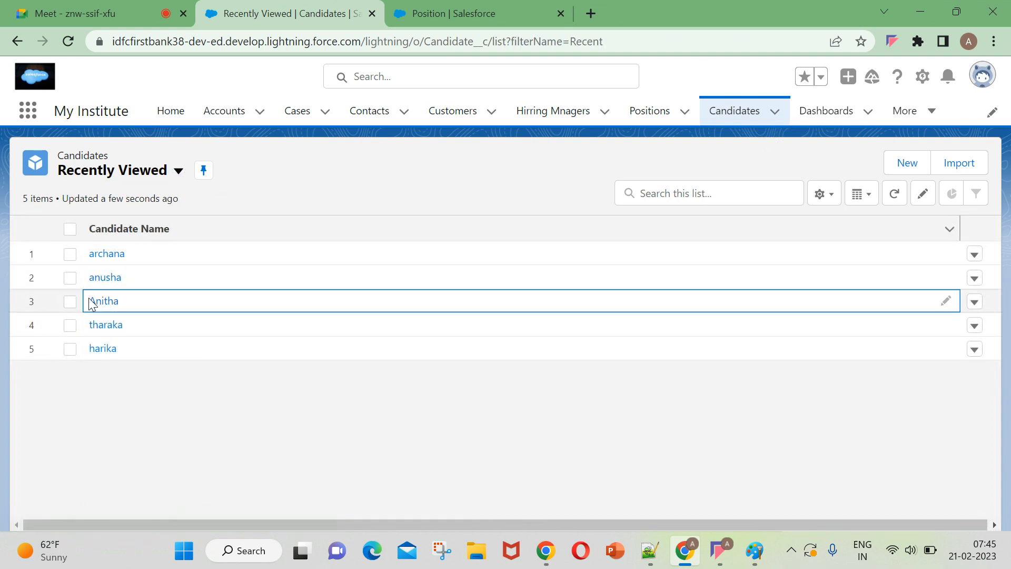
pyautogui.scroll(-2, 205, 372)
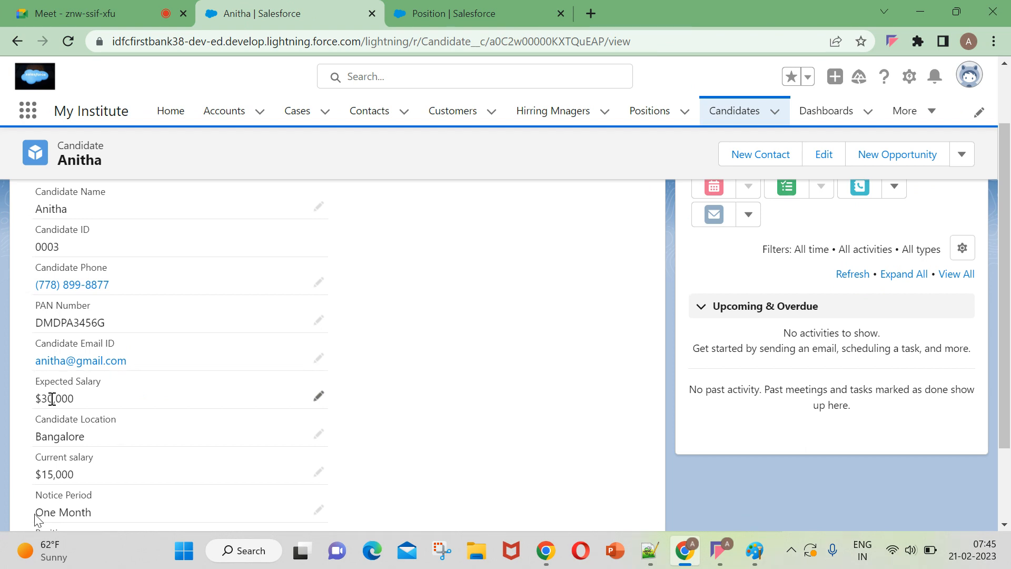
pyautogui.scroll(-2, 57, 397)
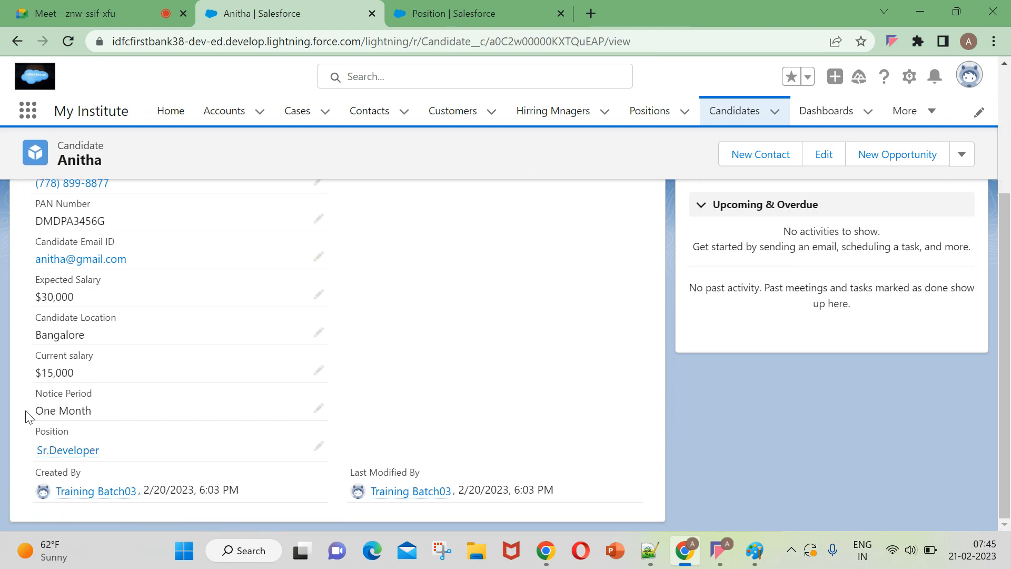
pyautogui.moveTo(43, 461)
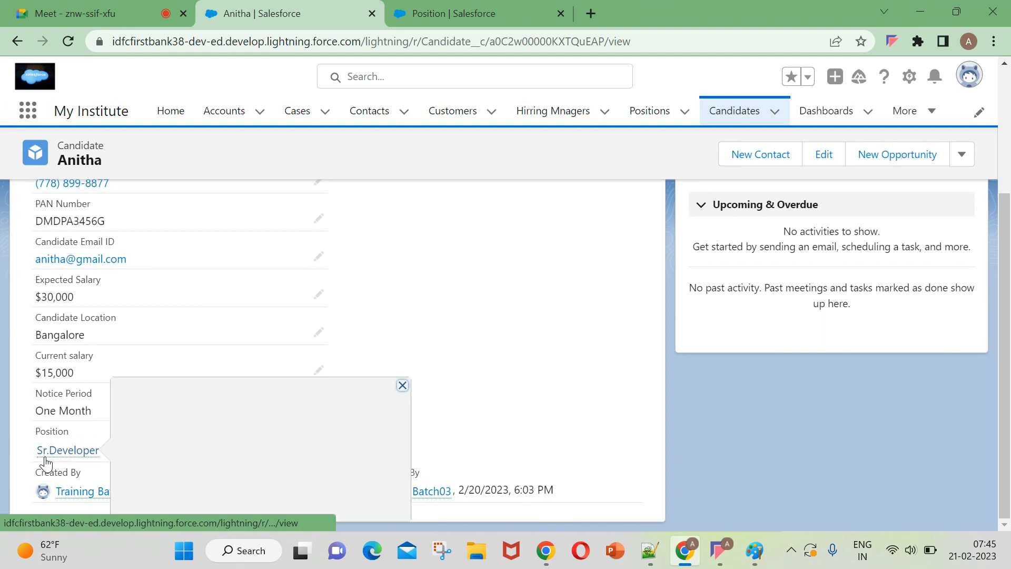
pyautogui.scroll(4, 171, 354)
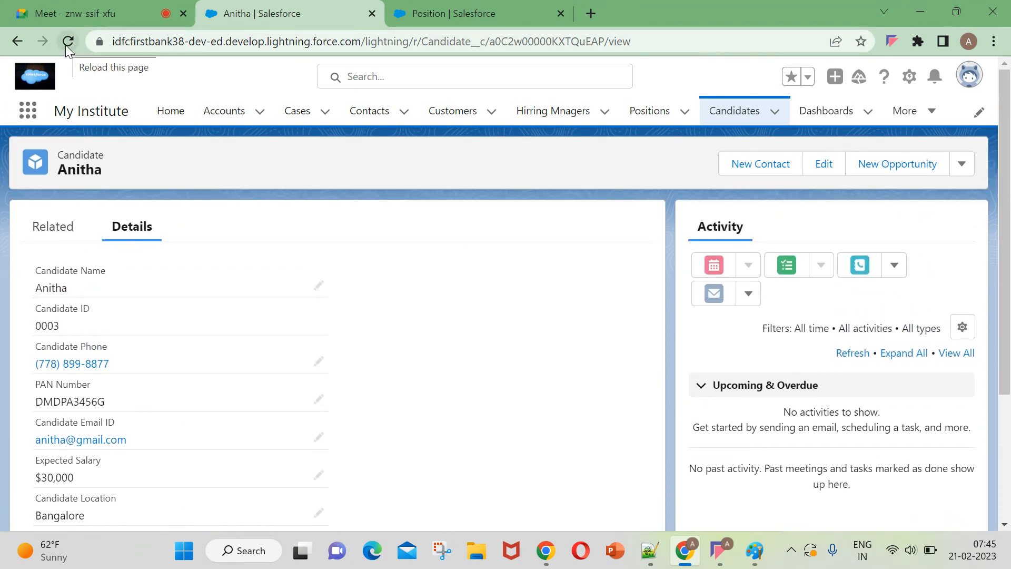
# Reload the recently viewed positions, open Jr.Developer 2, and check its Count of Child records field.
pyautogui.click(660, 118)
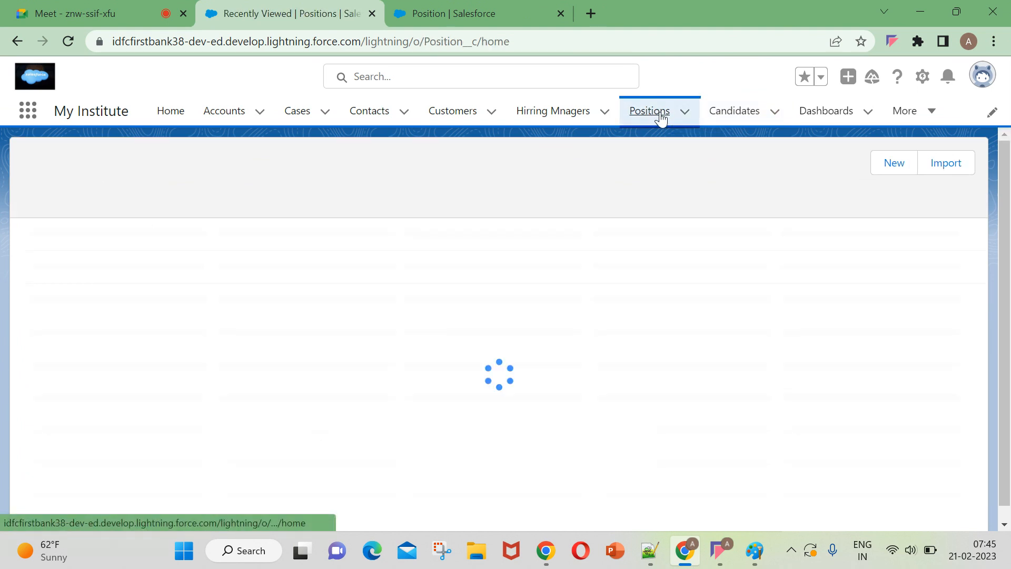
pyautogui.click(68, 41)
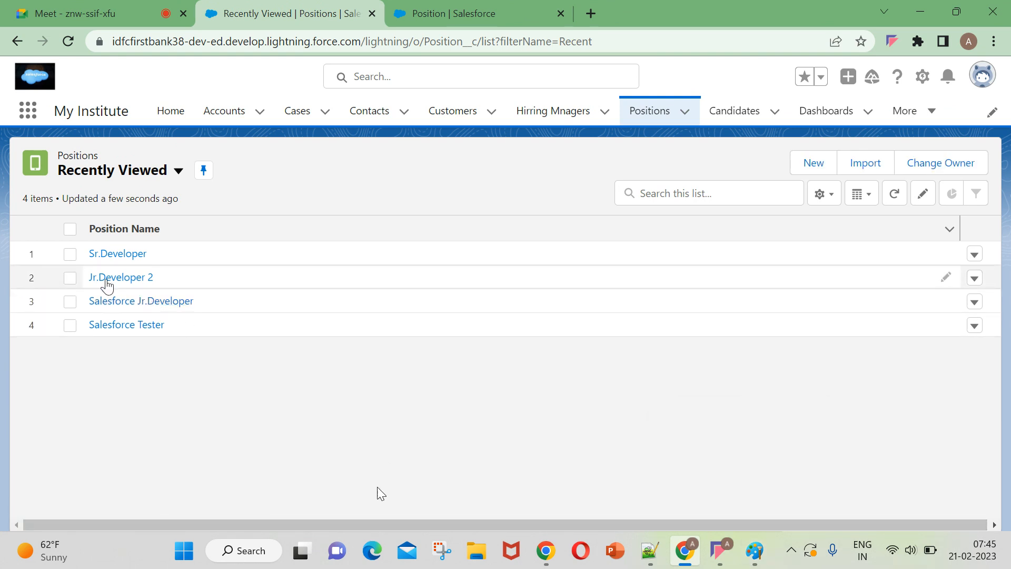
pyautogui.click(99, 274)
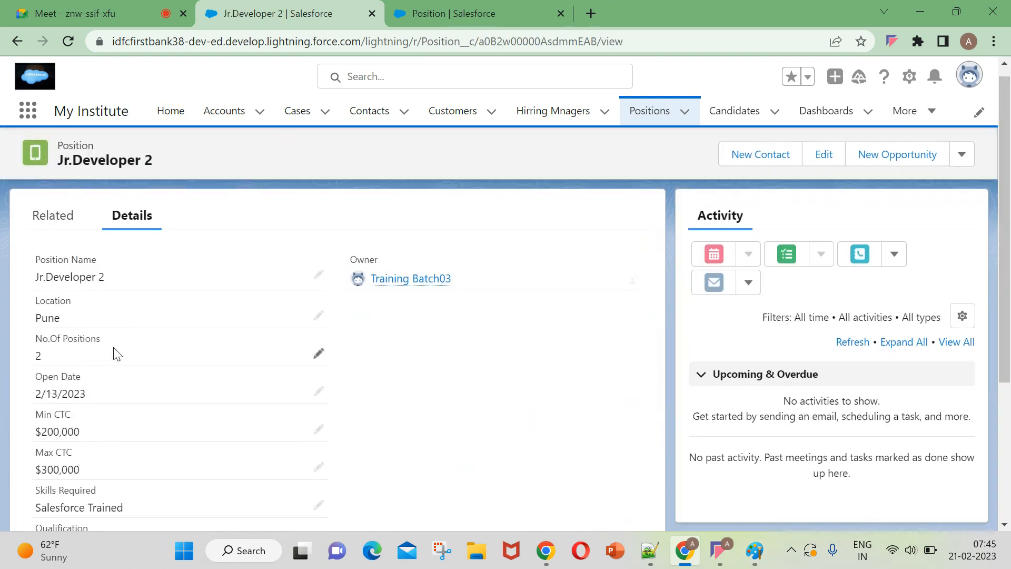
pyautogui.scroll(-5, 112, 352)
pyautogui.moveTo(30, 401); pyautogui.dragTo(132, 405)
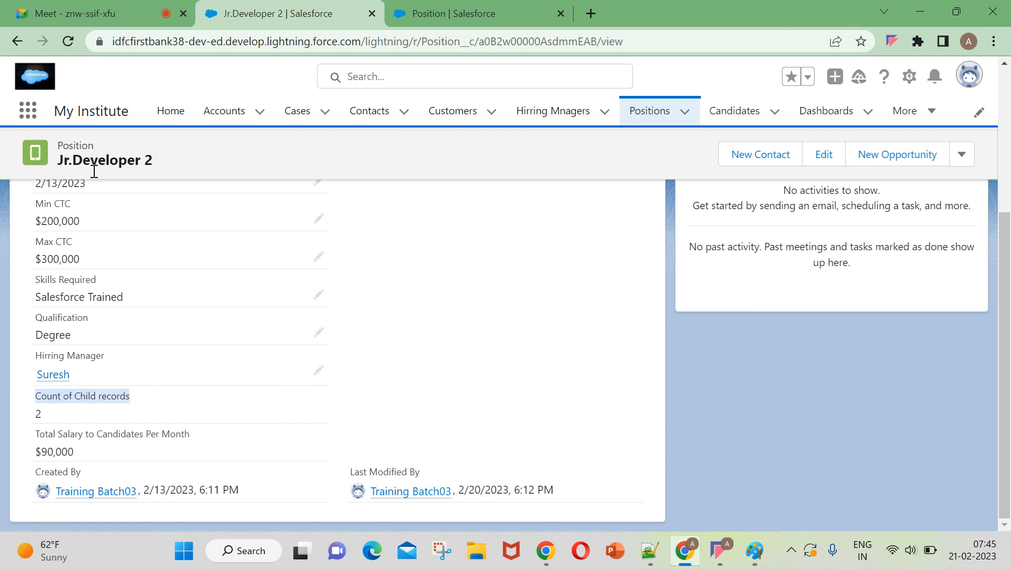
# Review the candidates related to the Jr.Developer 2 position.
pyautogui.scroll(4, 94, 171)
pyautogui.click(75, 227)
pyautogui.scroll(-1, 79, 395)
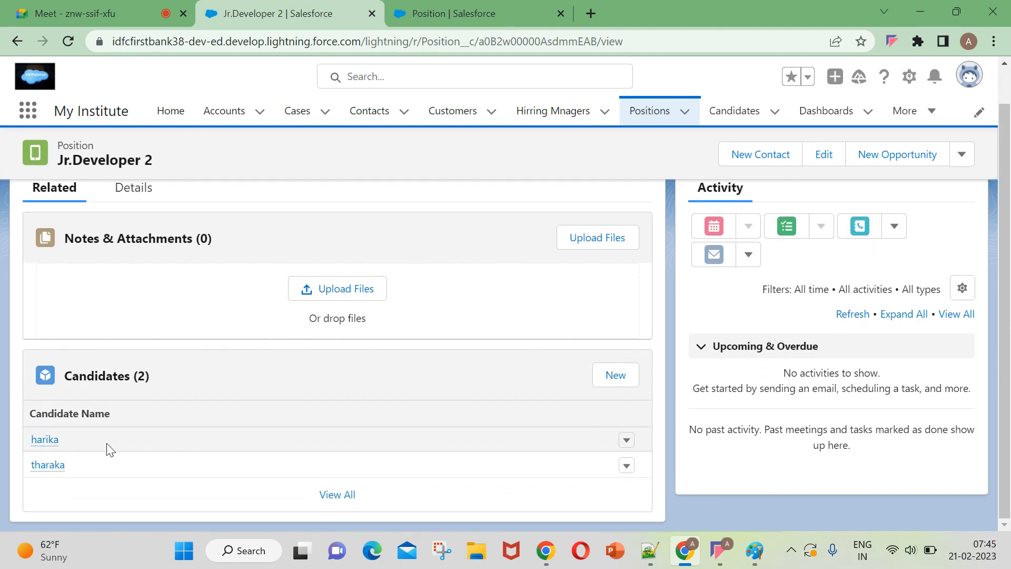
# Examine the Total Salary to Candidates Per Month roll-up field in the Jr.Developer 2 details.
pyautogui.click(140, 199)
pyautogui.scroll(-1, 142, 421)
pyautogui.scroll(-3, 139, 433)
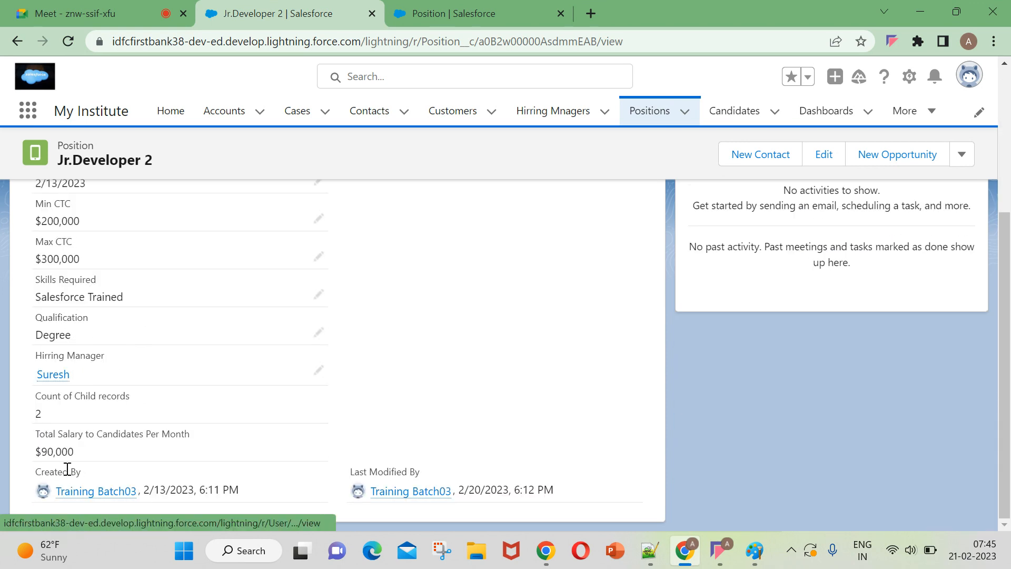
pyautogui.moveTo(90, 458); pyautogui.dragTo(0, 445)
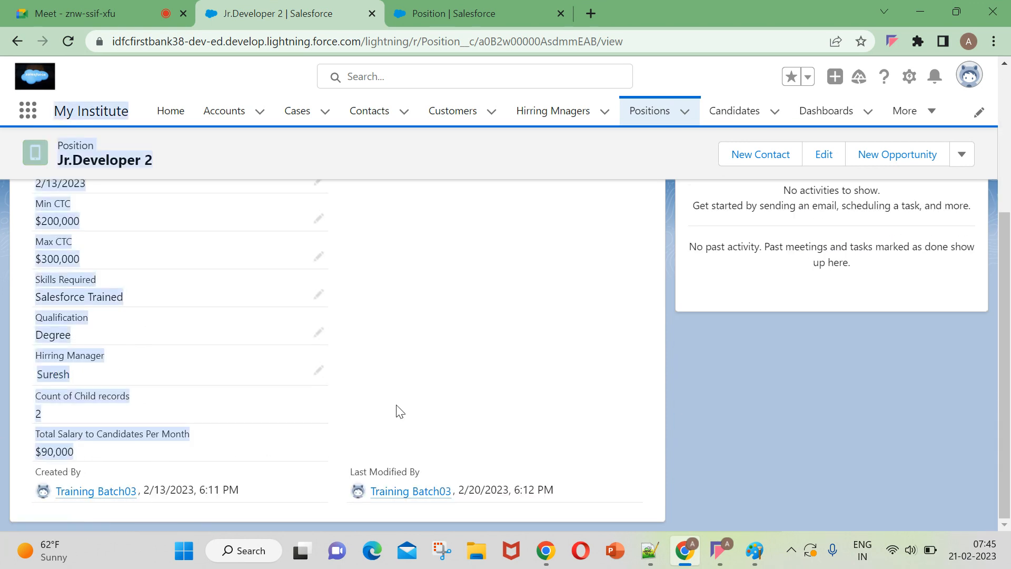
pyautogui.click(722, 425)
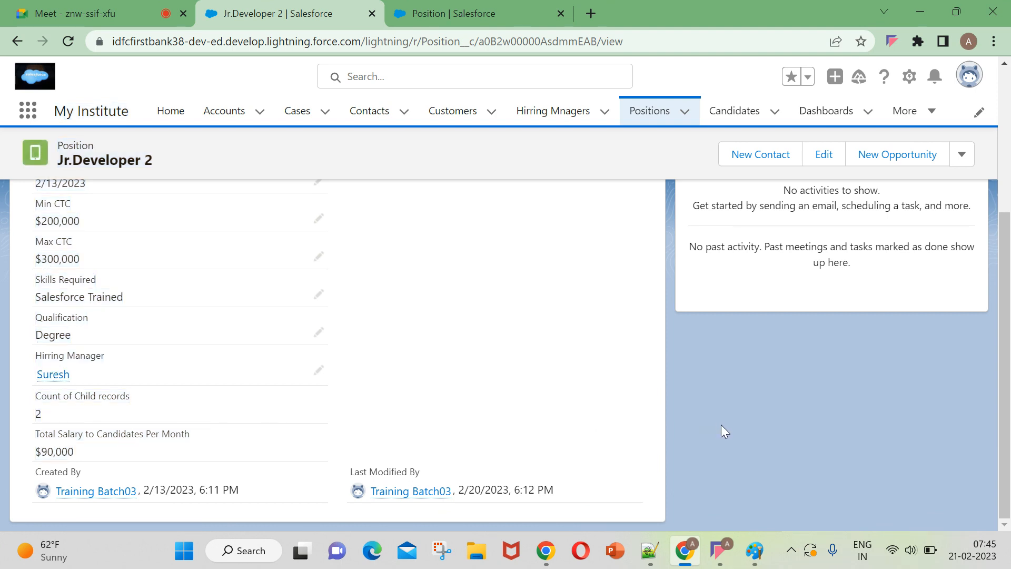
# Reload the Position object's fields and start a new custom field of the Roll-Up Summary data type.
pyautogui.click(481, 11)
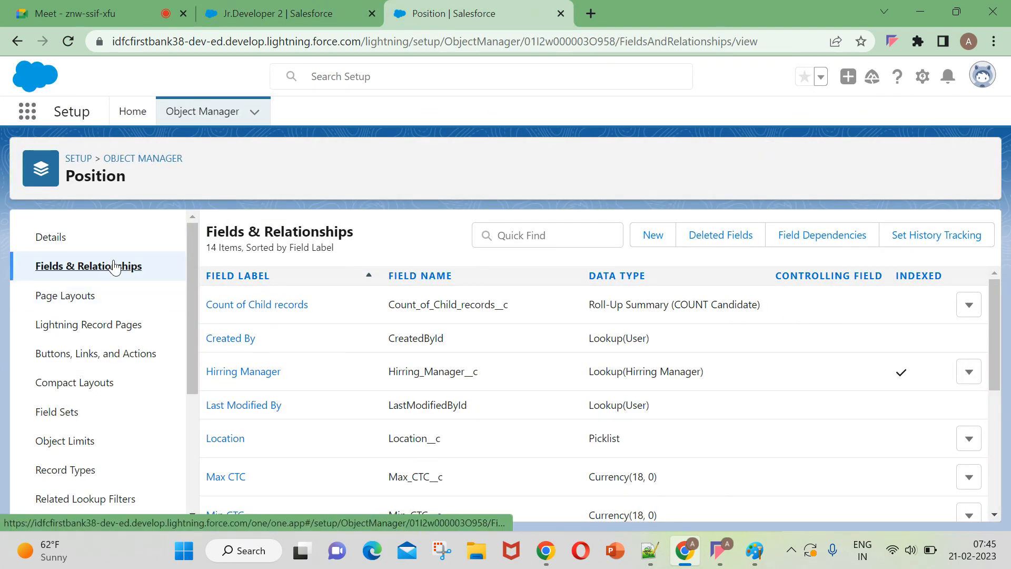
pyautogui.click(68, 41)
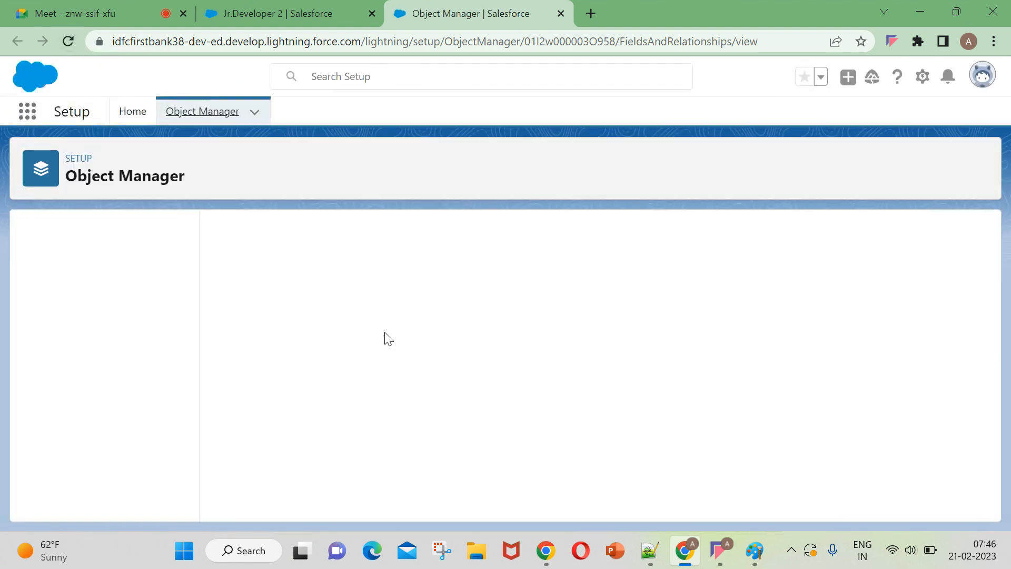
pyautogui.click(646, 244)
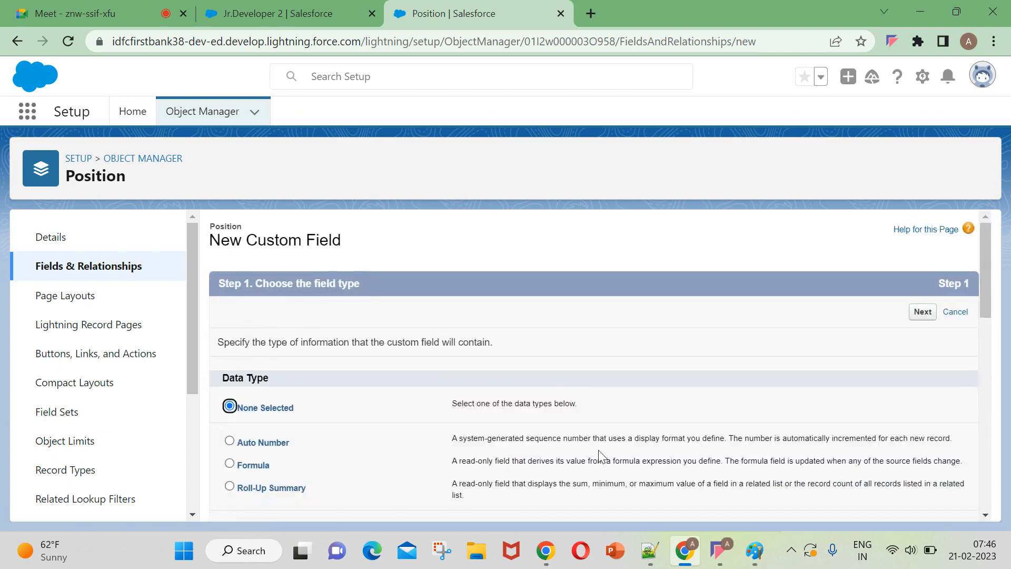
pyautogui.scroll(-3, 600, 454)
pyautogui.click(261, 328)
pyautogui.scroll(-10, 611, 400)
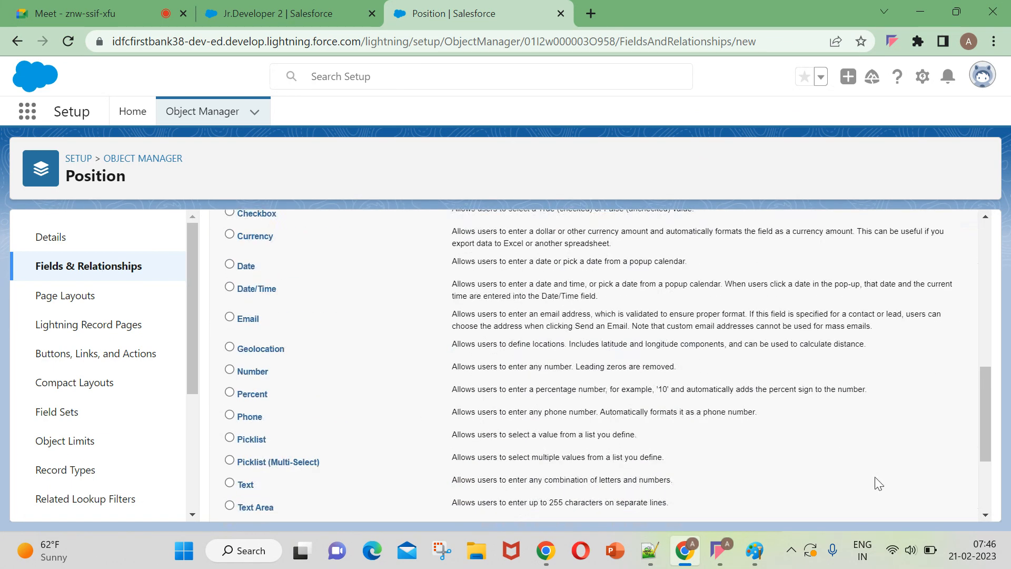
pyautogui.click(921, 508)
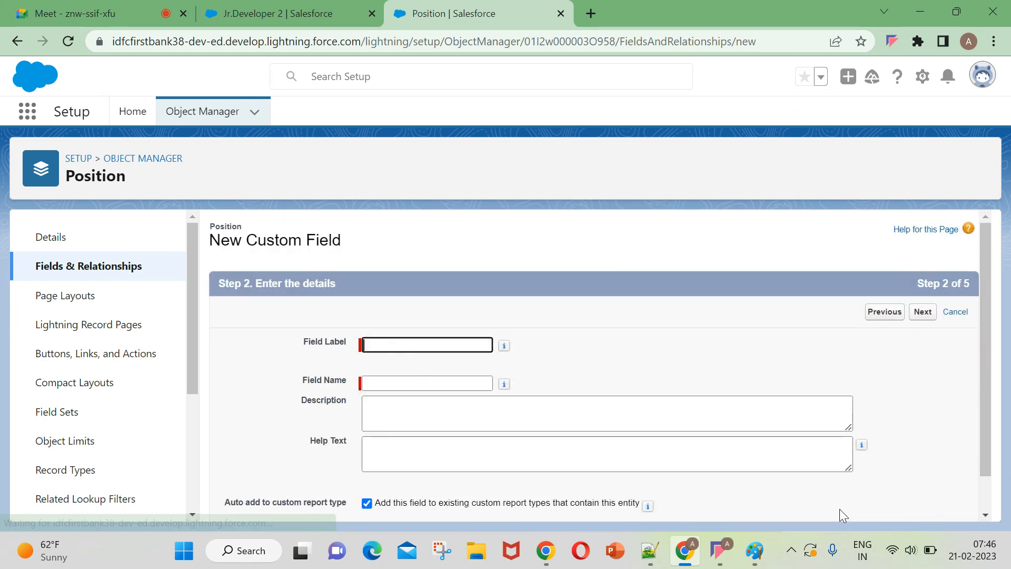
# Label the new roll-up field "Min Salray", let the field name fill in as Min_Salray, and continue to the summary calculation.
pyautogui.click(404, 344)
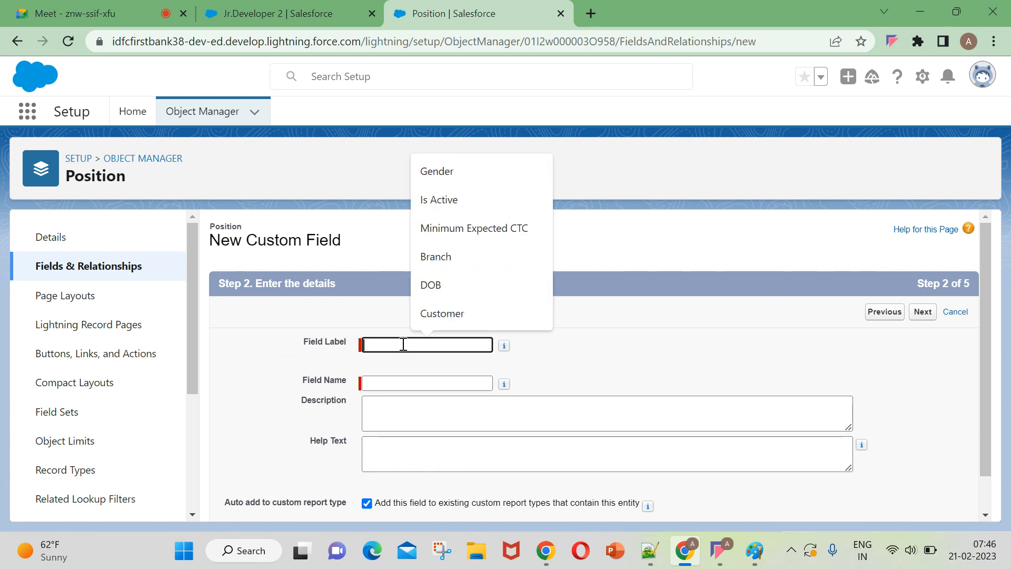
pyautogui.press('capslock')
pyautogui.write('M')
pyautogui.press('capslock')
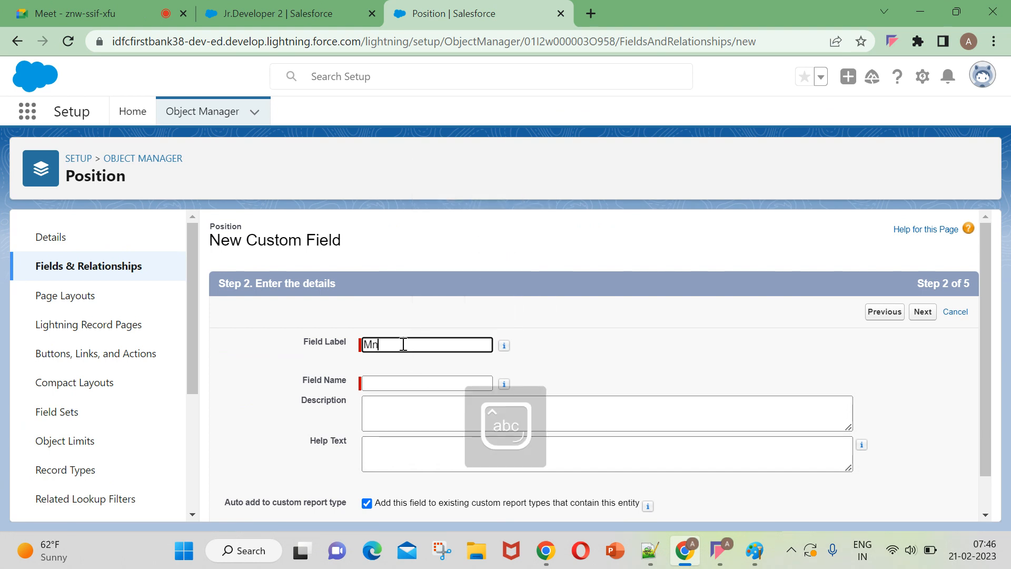
pyautogui.write('in Sl')
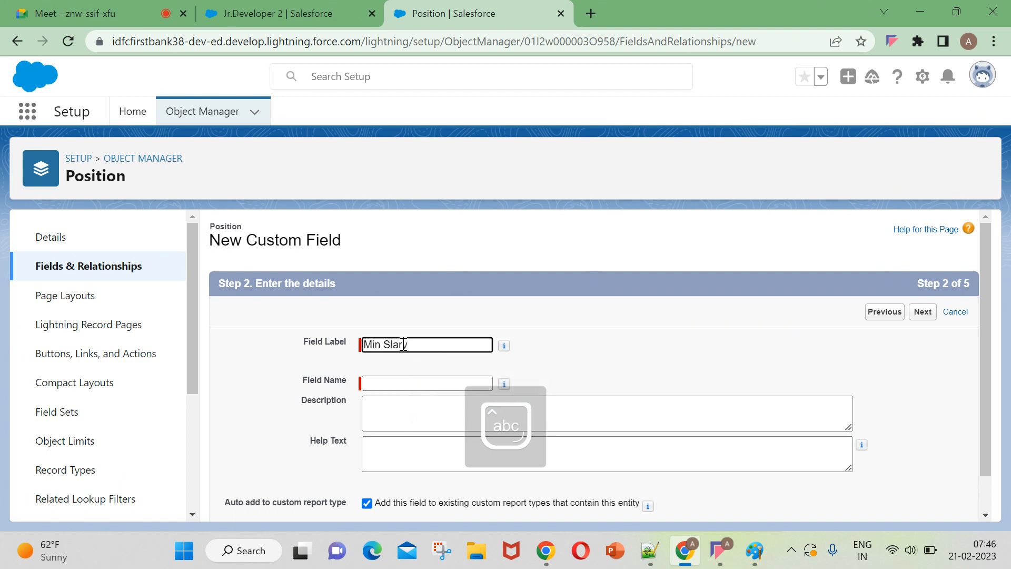
pyautogui.press('BackSpace')
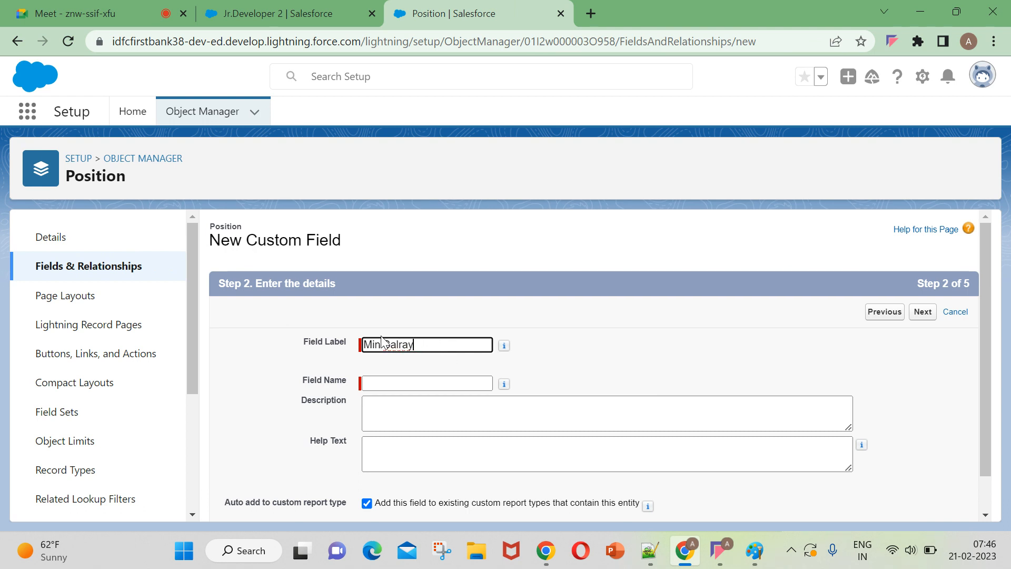
pyautogui.click(581, 368)
pyautogui.scroll(-1, 418, 395)
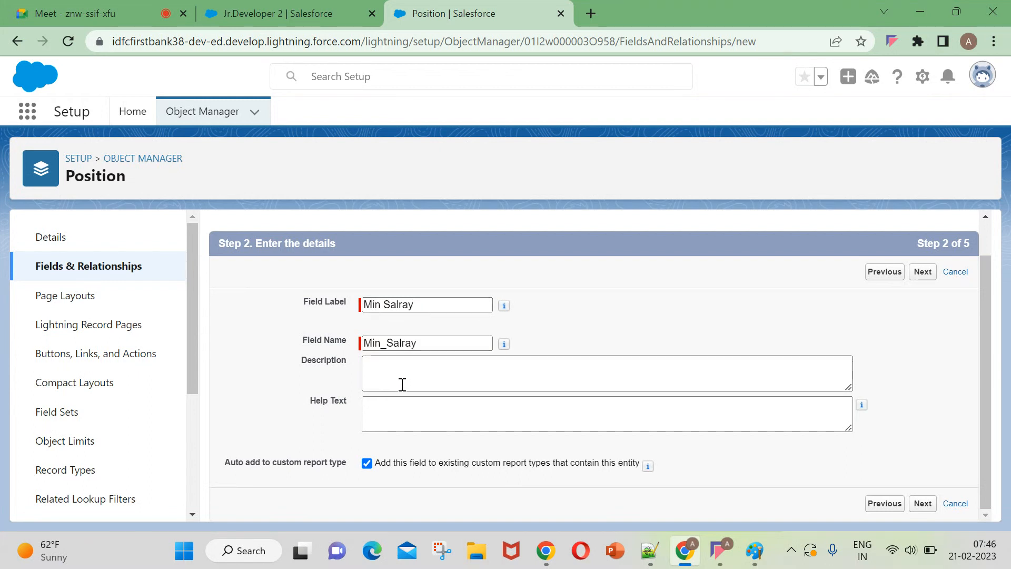
pyautogui.click(923, 503)
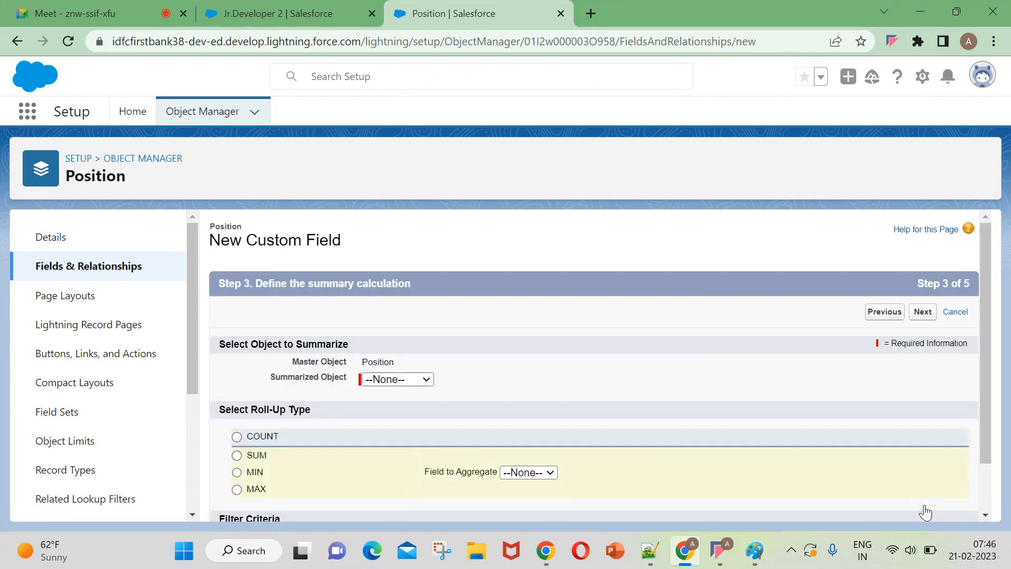
# Define the roll-up as the MIN of Expected Salary on Candidates, including all records, and continue to field-level security.
pyautogui.scroll(-2, 368, 448)
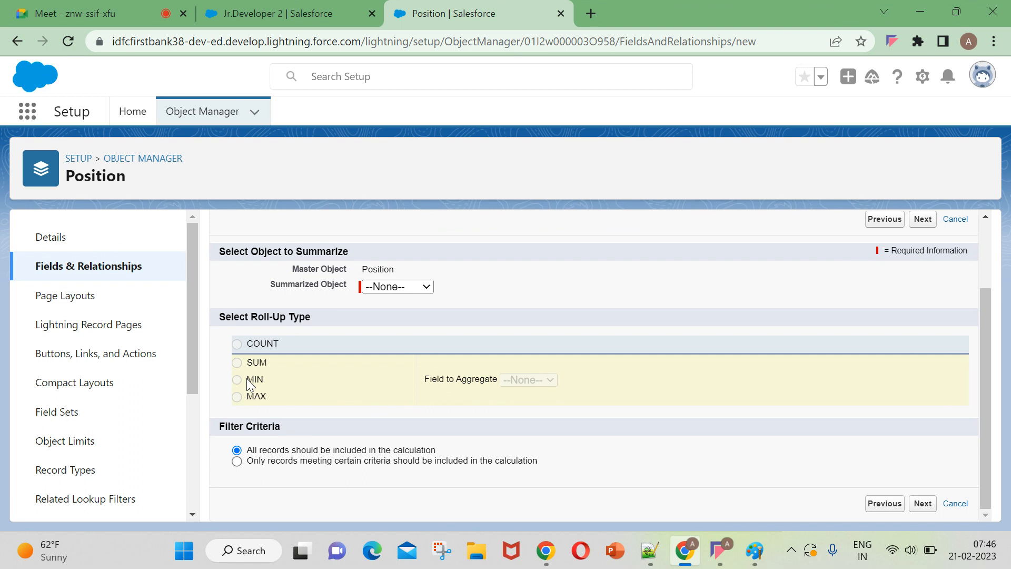
pyautogui.click(395, 288)
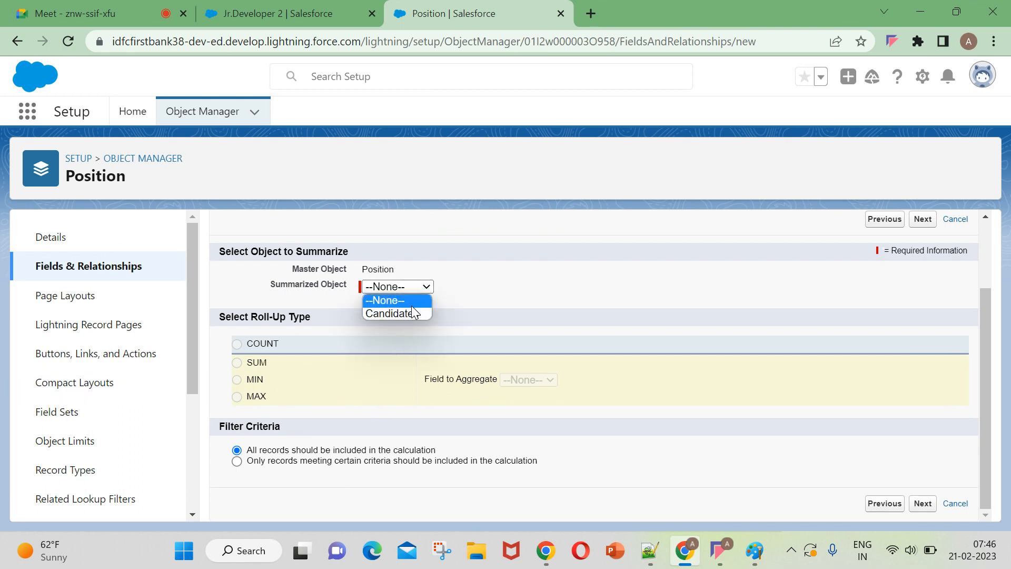
pyautogui.click(388, 294)
pyautogui.click(392, 287)
pyautogui.click(384, 314)
pyautogui.click(255, 379)
pyautogui.click(555, 384)
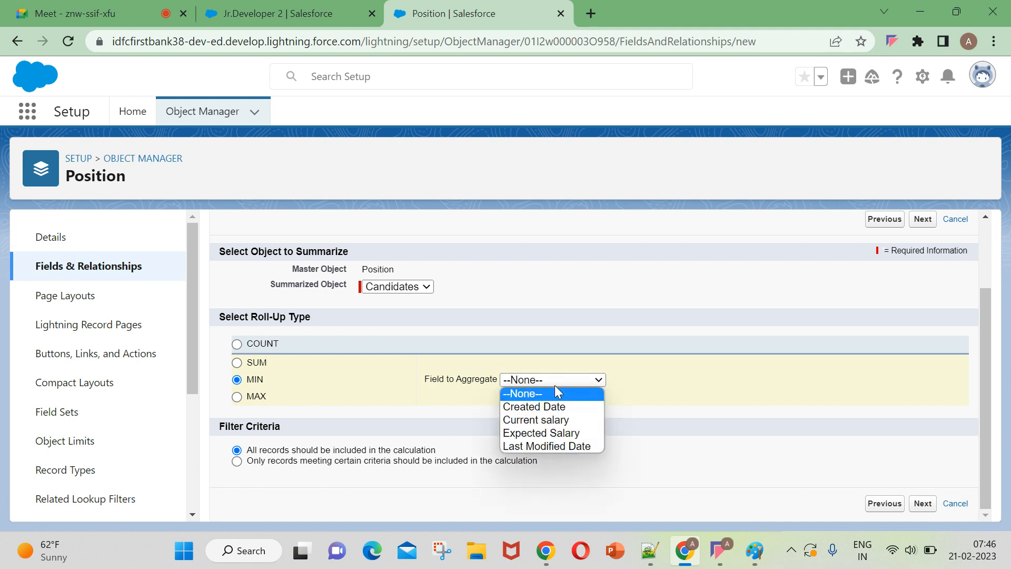
pyautogui.click(544, 433)
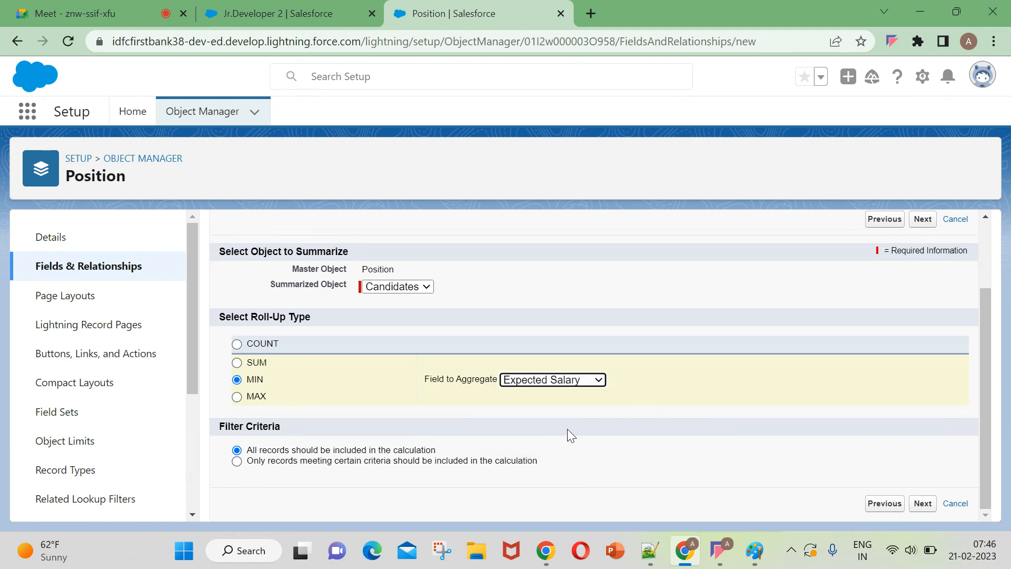
pyautogui.click(924, 506)
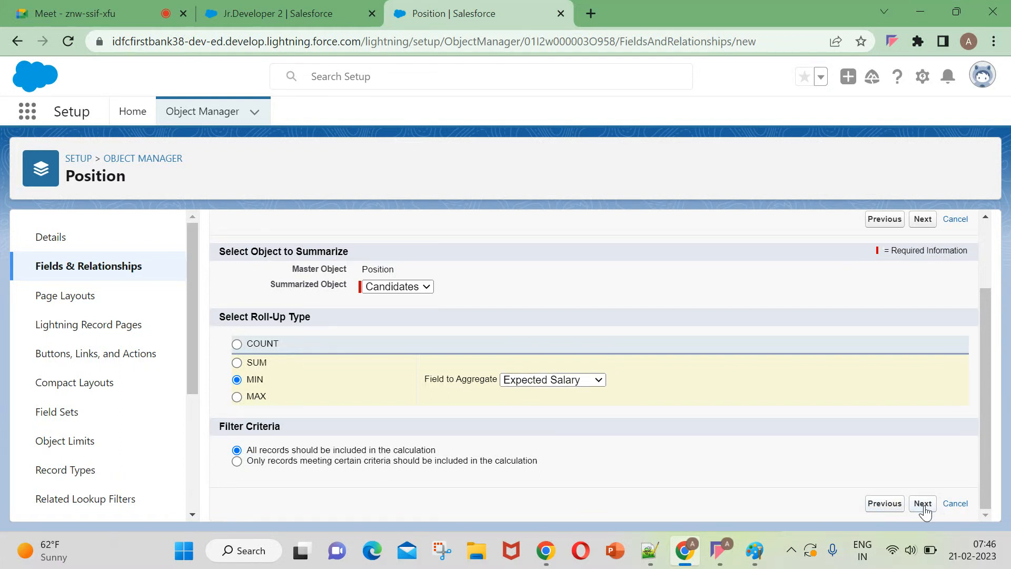
# Accept the default profile visibility and page layouts for the Min Salray field and save it.
pyautogui.scroll(-2, 790, 464)
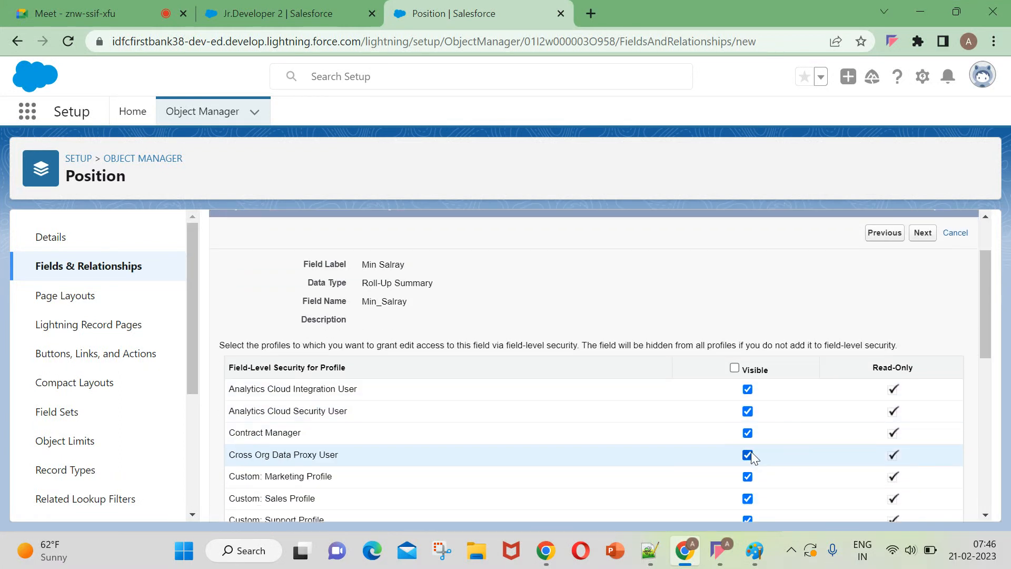
pyautogui.click(916, 236)
pyautogui.click(921, 314)
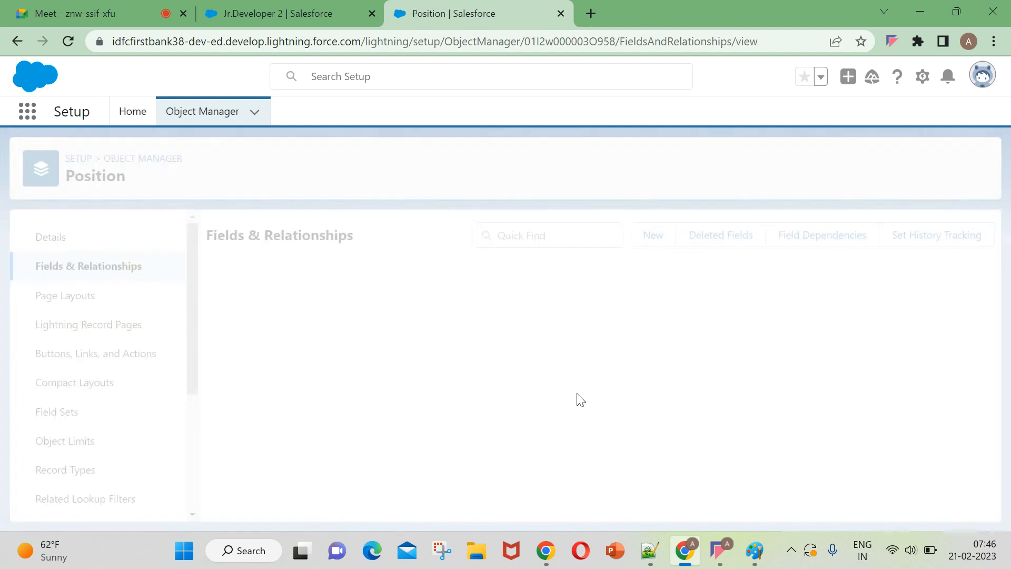
# Reload the Jr.Developer 2 record, return to the recently viewed positions, and open Sr.Developer.
pyautogui.click(287, 7)
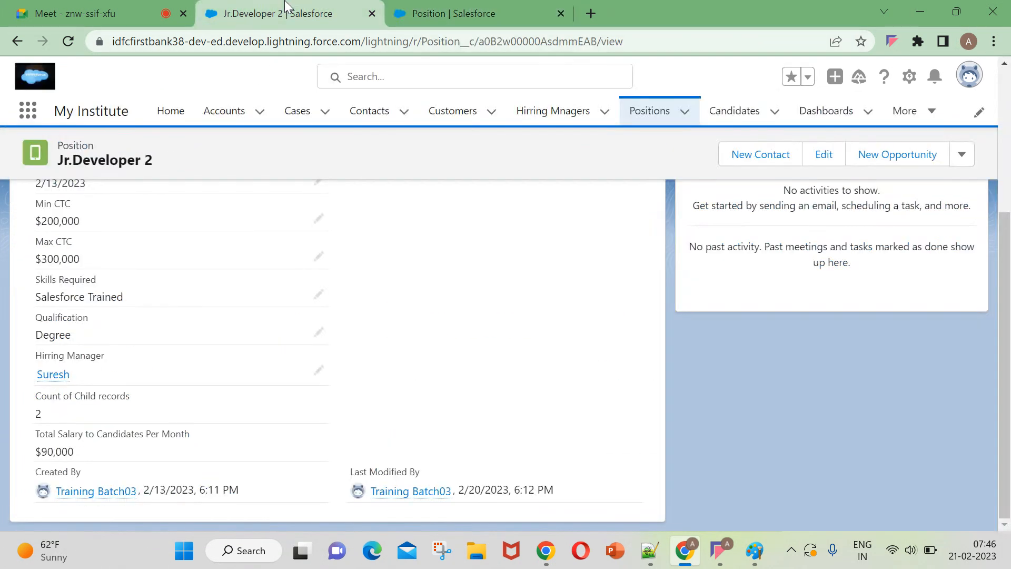
pyautogui.click(62, 37)
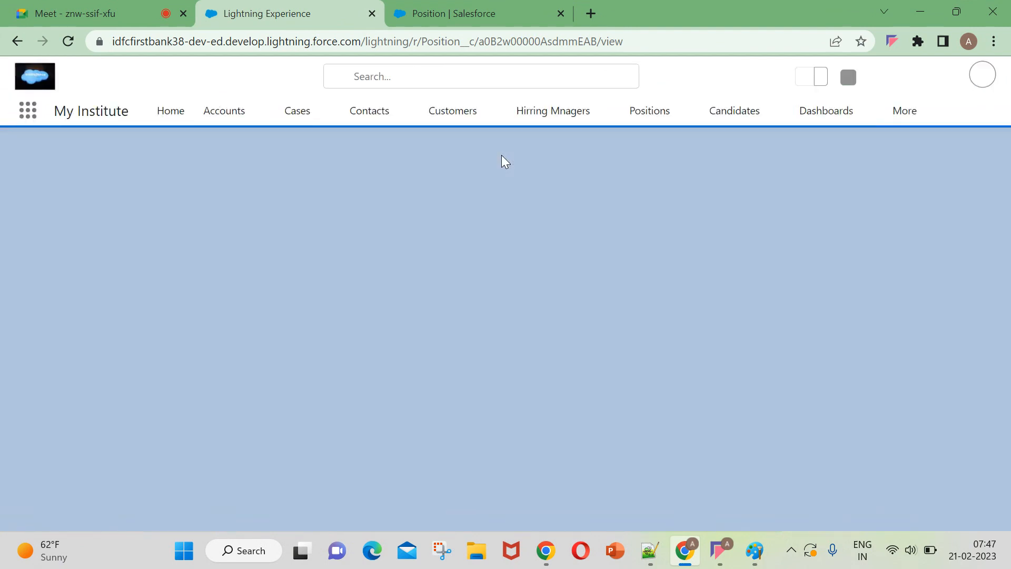
pyautogui.click(662, 109)
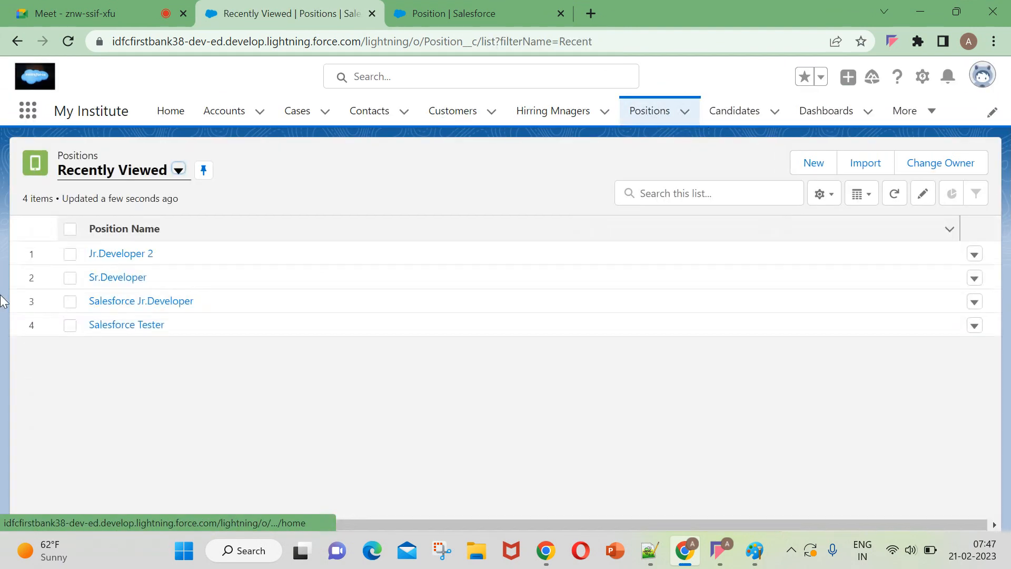
pyautogui.click(108, 278)
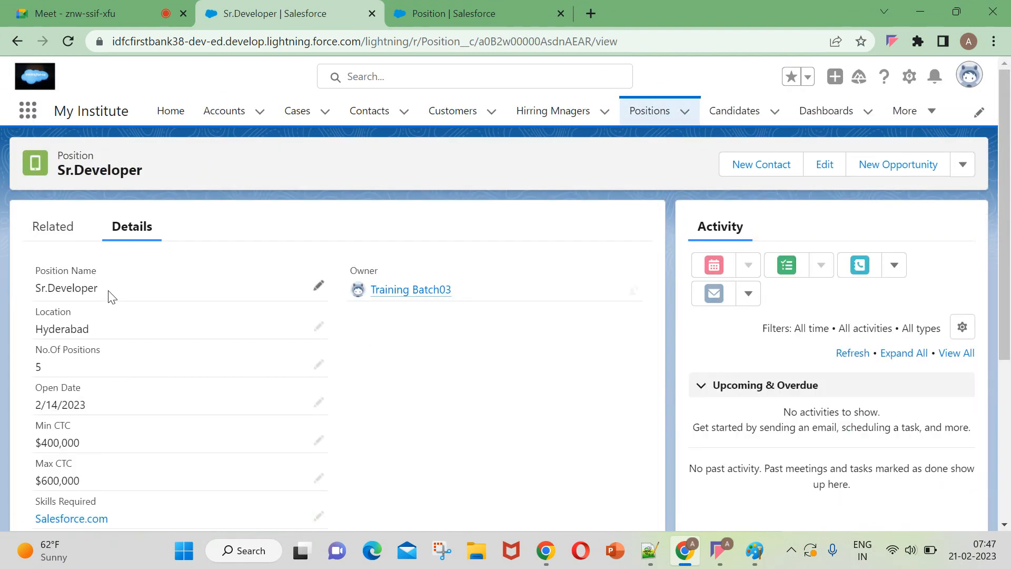
# Check the Min Salray roll-up value in the Sr.Developer details, and return to the positions list.
pyautogui.scroll(-4, 102, 316)
pyautogui.scroll(-1, 97, 369)
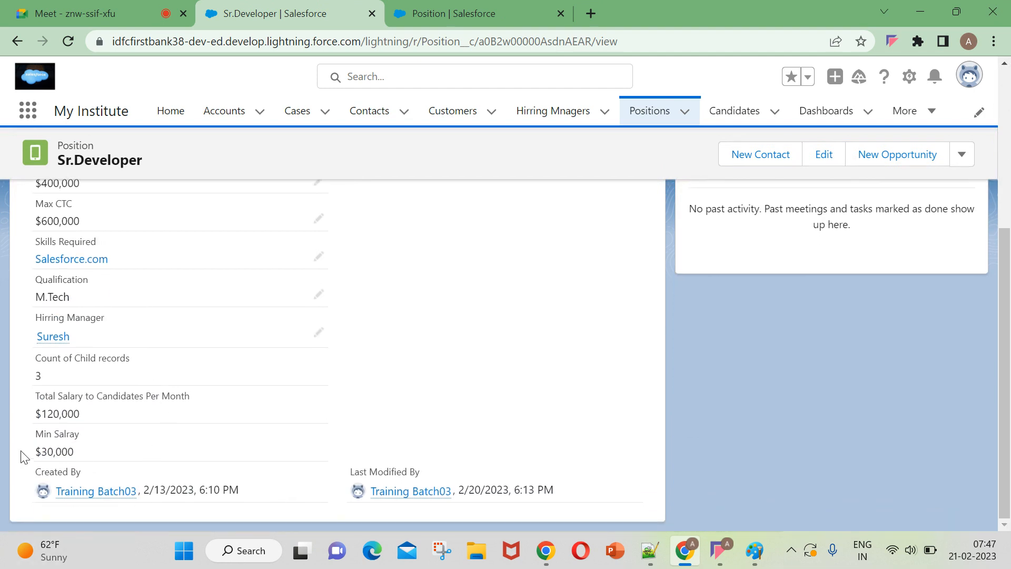
pyautogui.moveTo(33, 437); pyautogui.dragTo(90, 442)
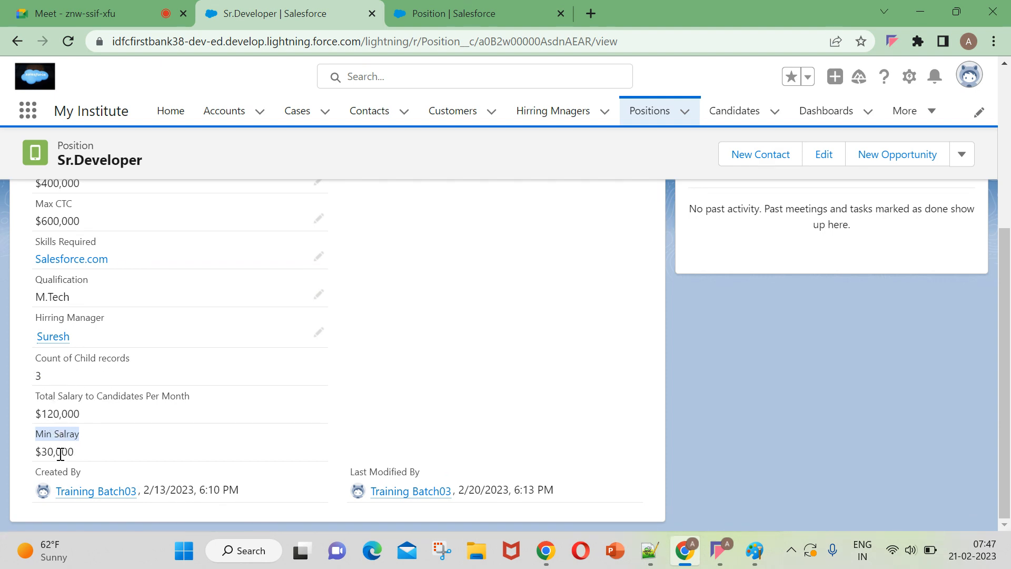
pyautogui.moveTo(46, 454); pyautogui.dragTo(79, 459)
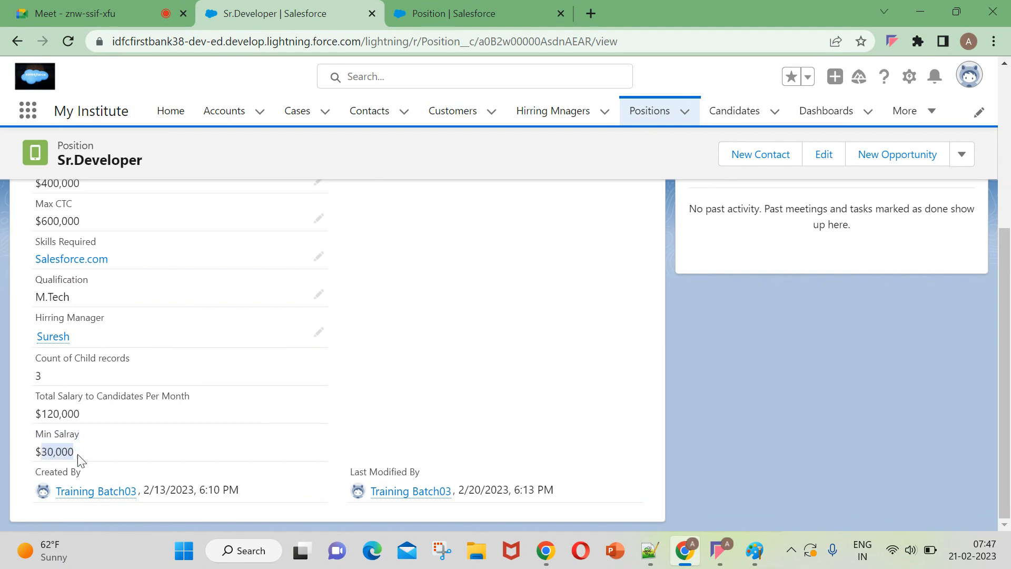
pyautogui.click(484, 436)
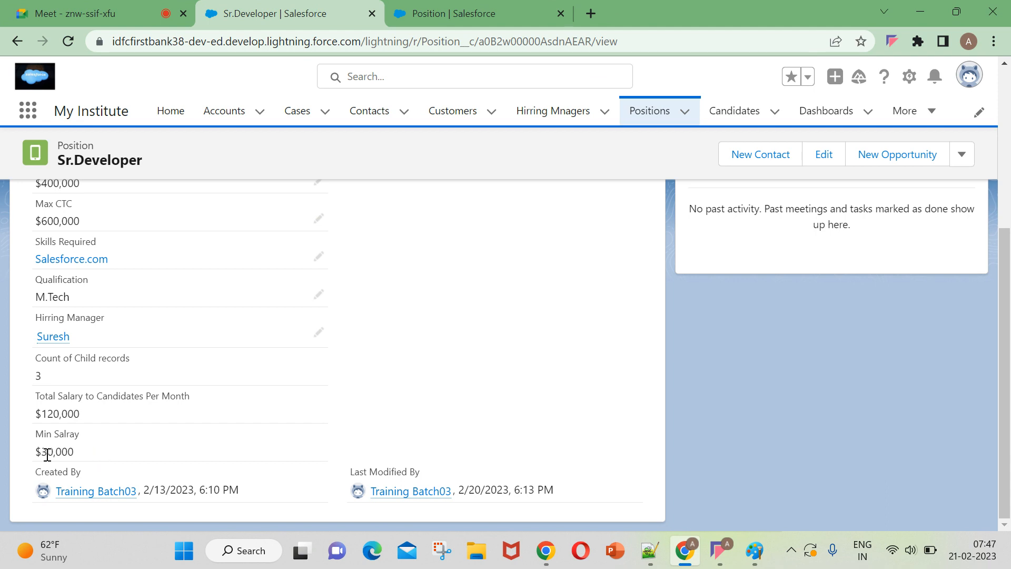
pyautogui.moveTo(87, 461); pyautogui.dragTo(8, 469)
pyautogui.click(650, 111)
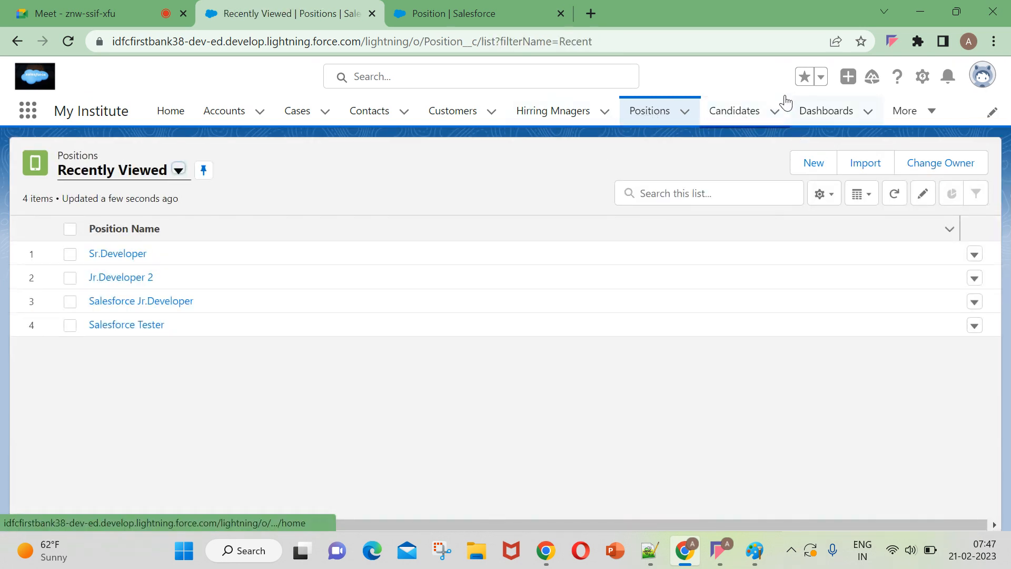
# Return to the Position object's setup and start another custom field with the Roll-Up Summary data type.
pyautogui.click(527, 14)
pyautogui.click(653, 235)
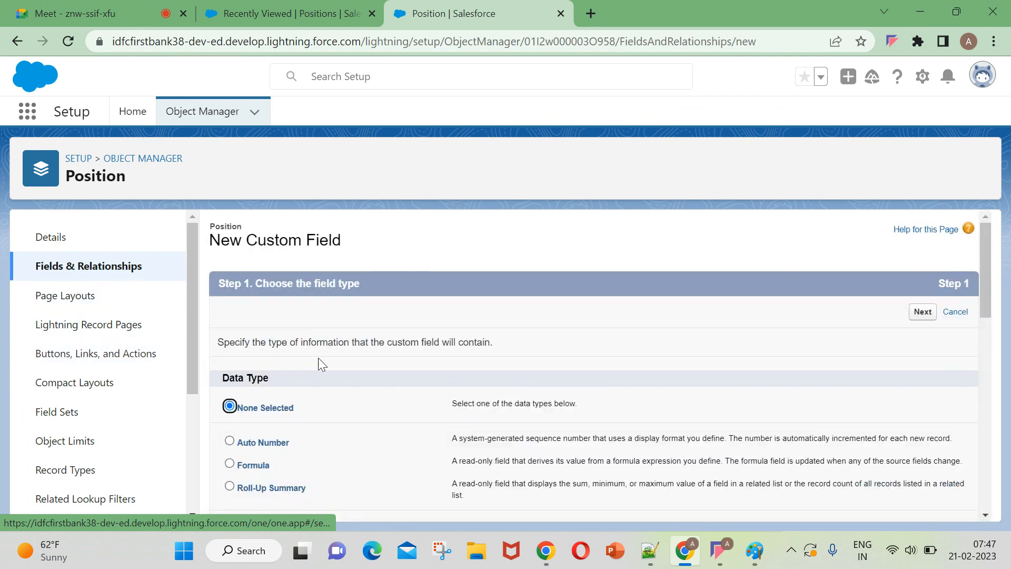
pyautogui.scroll(-1, 370, 422)
pyautogui.click(279, 410)
pyautogui.scroll(-10, 899, 488)
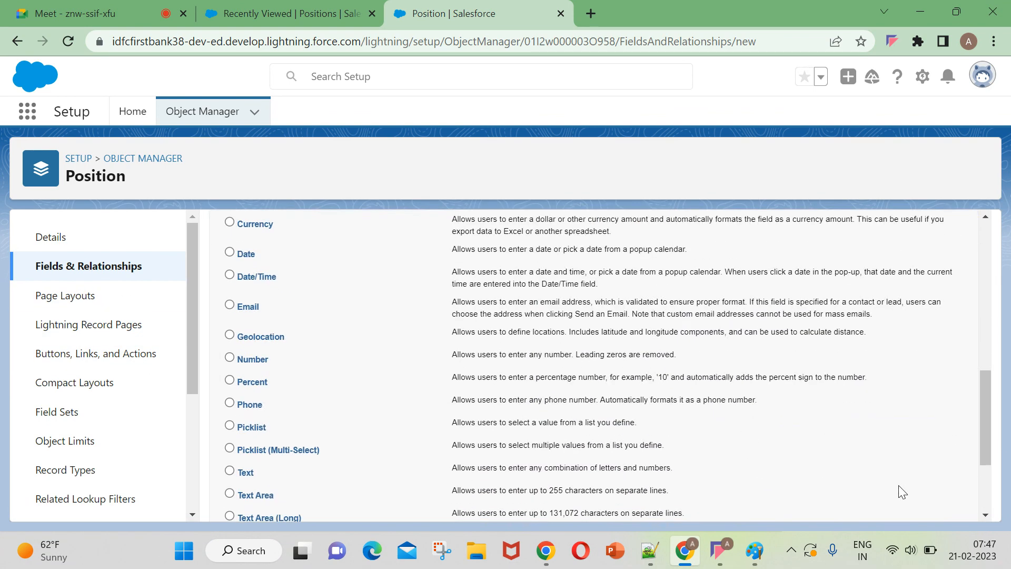
pyautogui.click(930, 510)
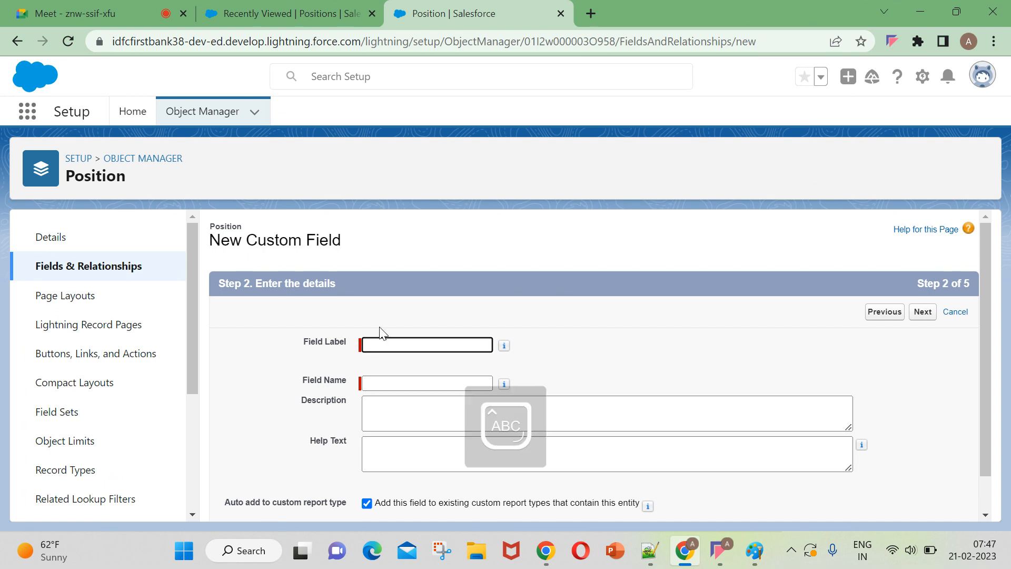
# Label the new field "Max Salary", let the field name fill in as Max_Salary, and continue to the summary calculation.
pyautogui.write('Max Salary')
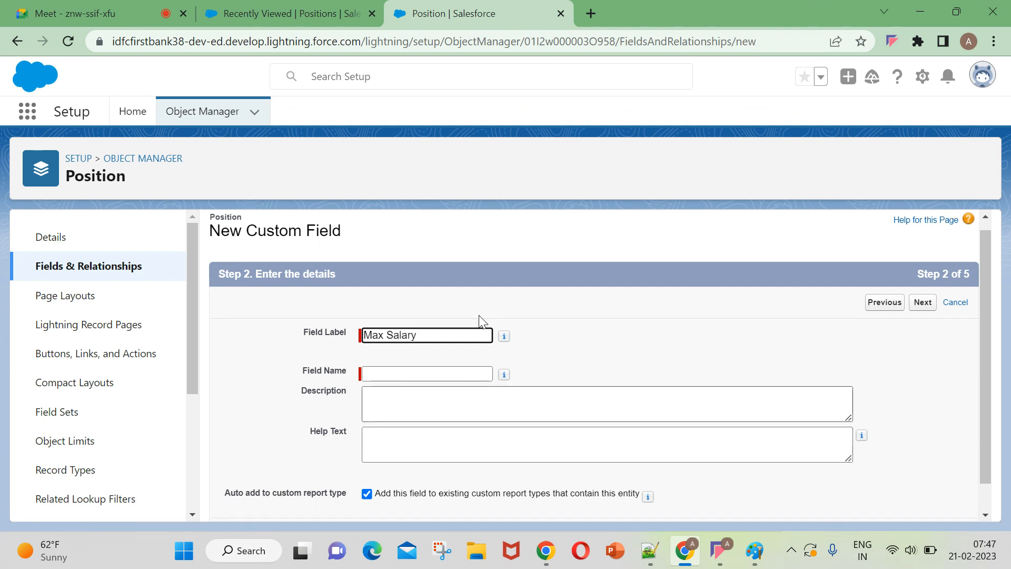
pyautogui.scroll(-1, 476, 317)
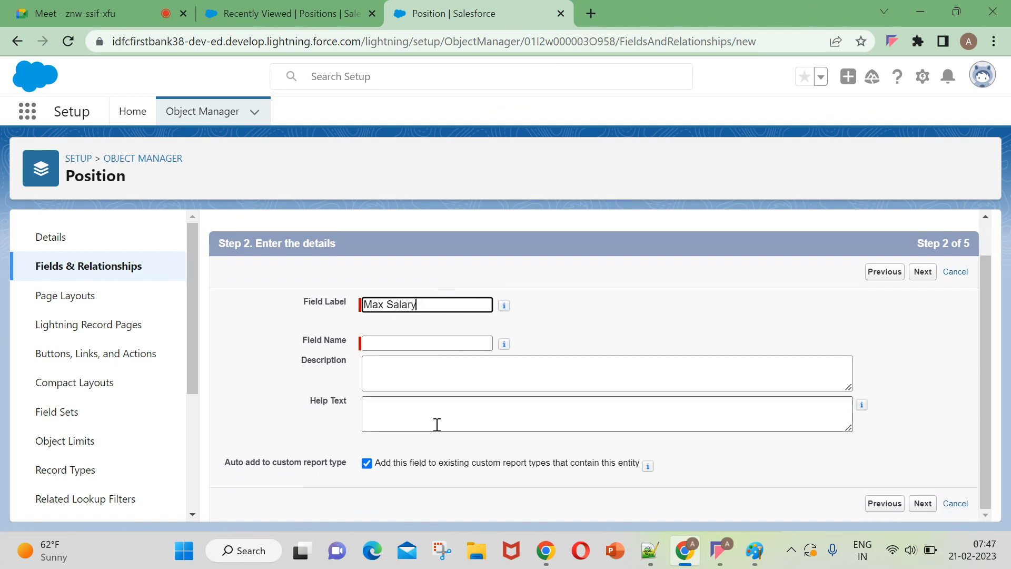
pyautogui.click(428, 342)
pyautogui.click(923, 503)
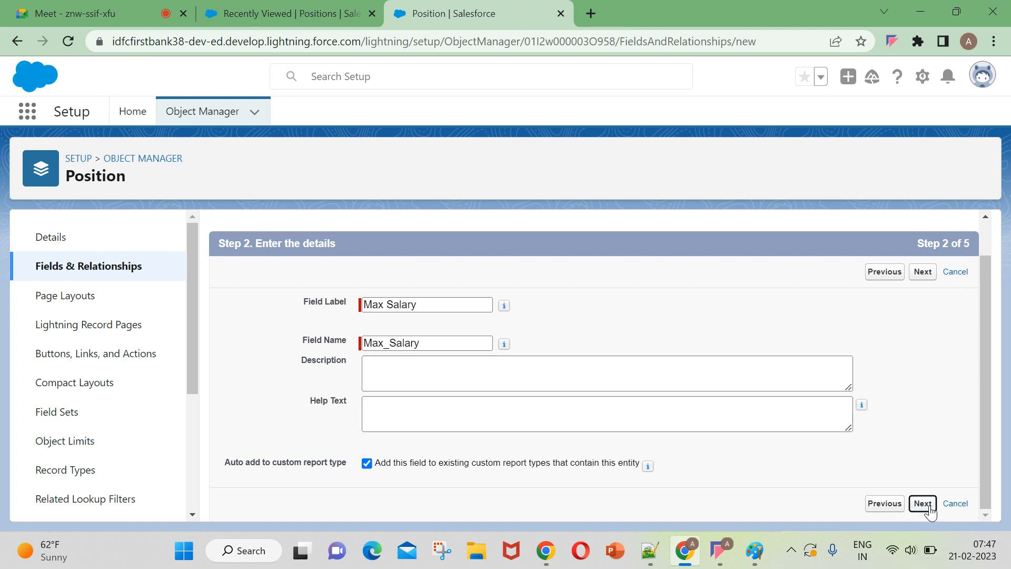
# Summarize the Candidates object with a MAX roll-up of Expected Salary, including all records, and continue to field-level security.
pyautogui.click(398, 378)
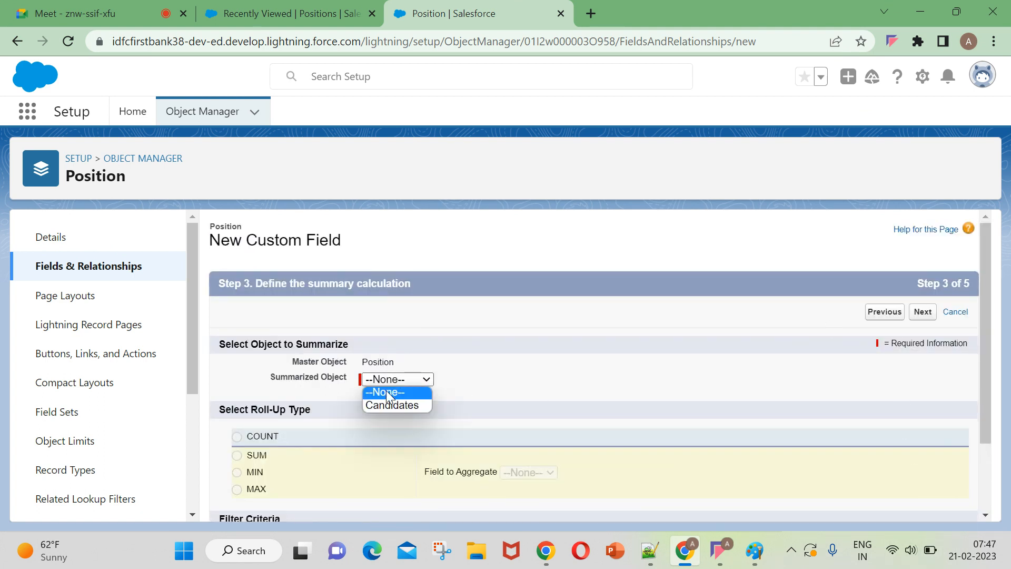
pyautogui.click(393, 404)
pyautogui.click(257, 494)
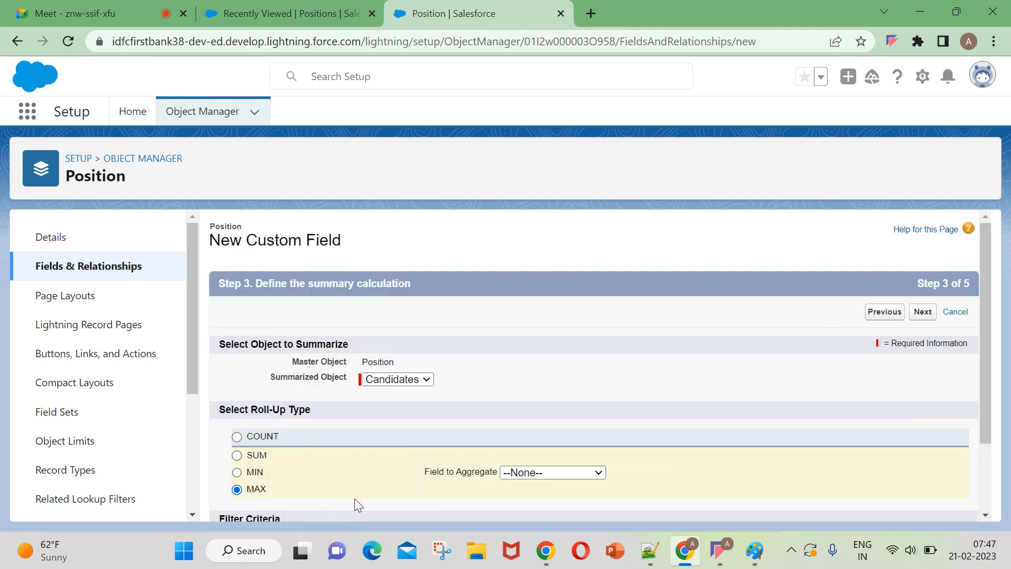
pyautogui.click(576, 473)
pyautogui.click(558, 445)
pyautogui.scroll(-2, 630, 456)
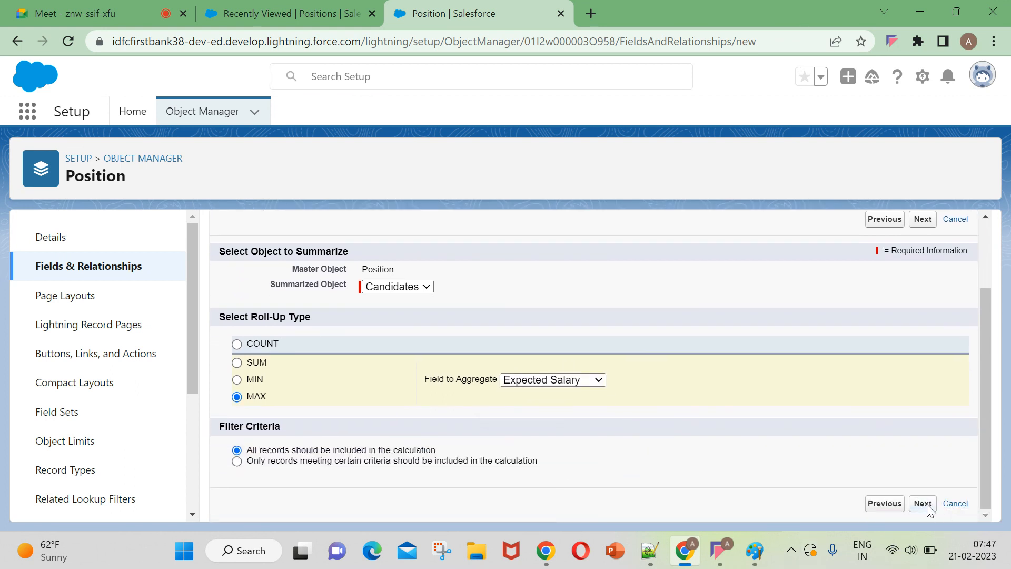
pyautogui.click(927, 504)
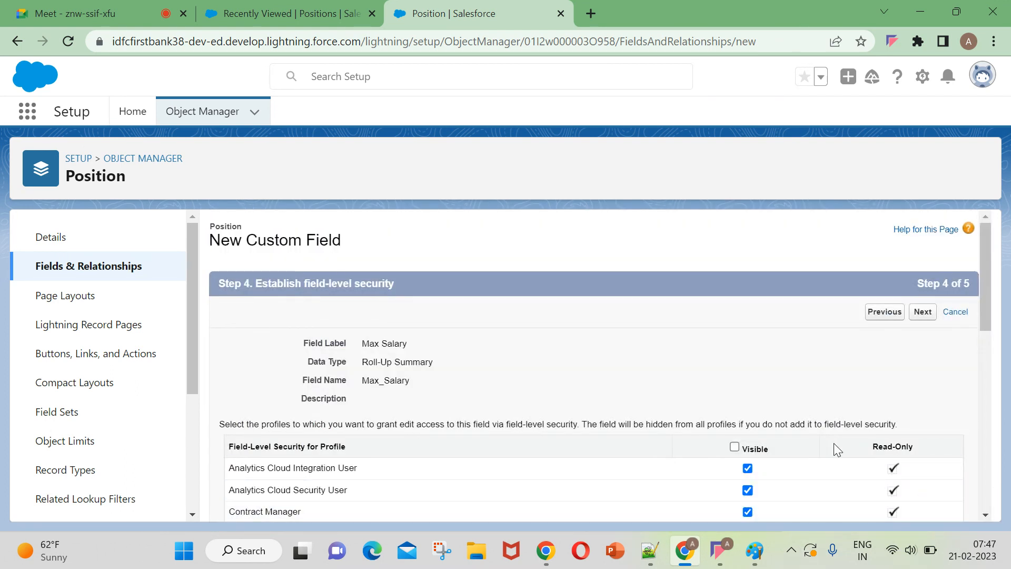
# Make the Max Salary field visible to all profiles and save it with Position Layout included.
pyautogui.click(733, 446)
pyautogui.click(923, 312)
pyautogui.click(920, 319)
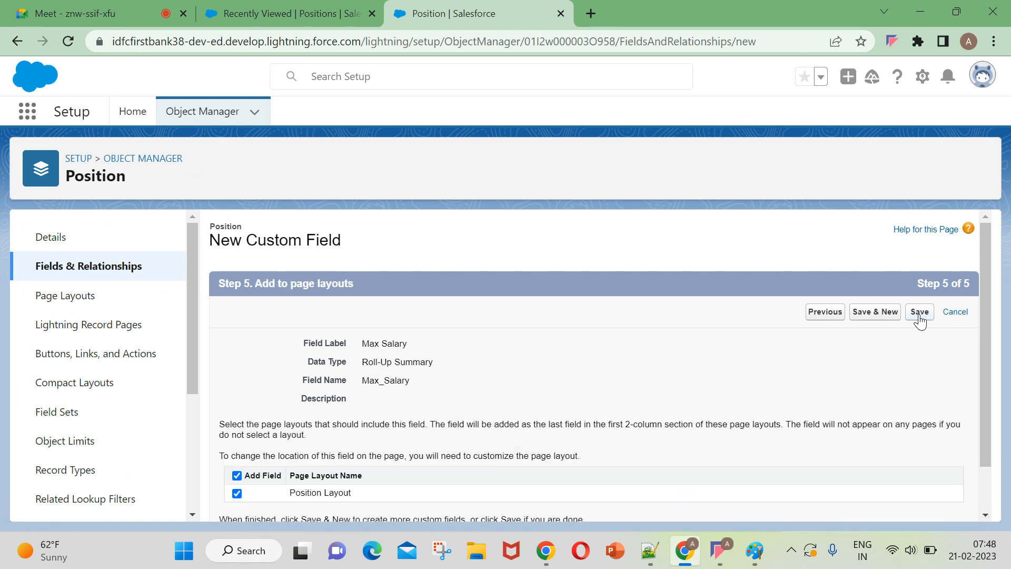
# Reload the recently viewed positions, open Sr.Developer, and look through its details for the Max Salary field.
pyautogui.click(312, 7)
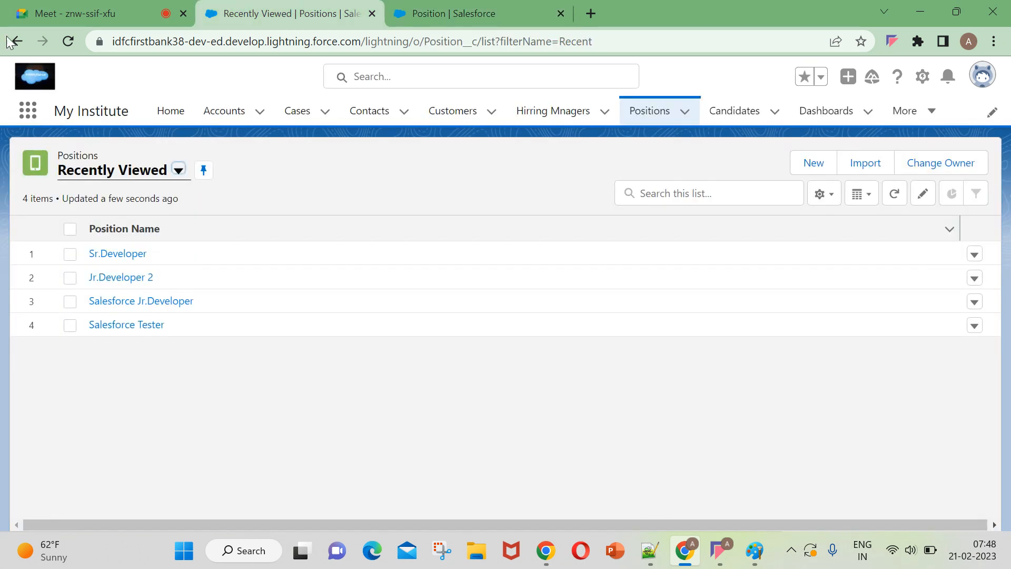
pyautogui.click(68, 40)
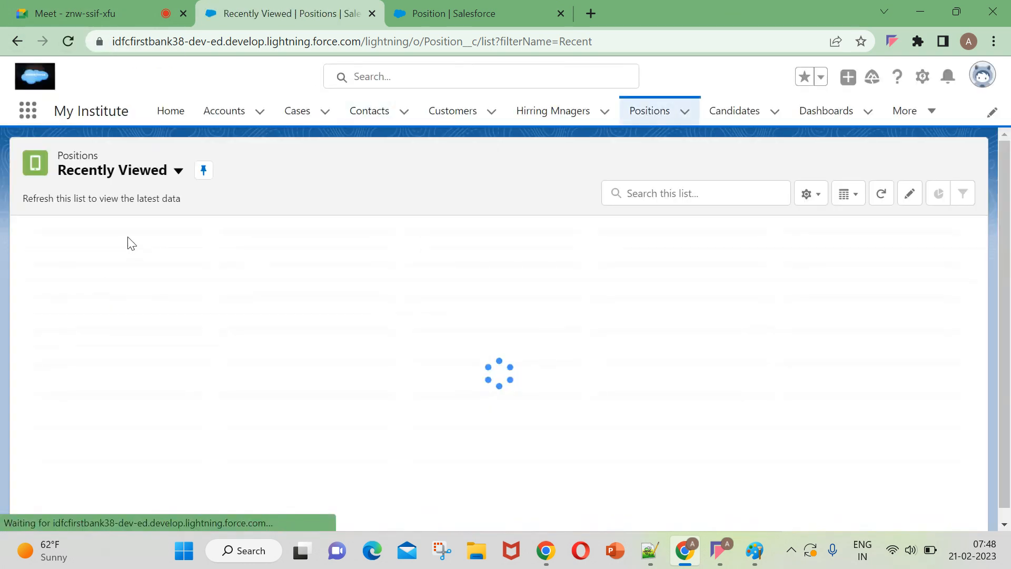
pyautogui.click(125, 253)
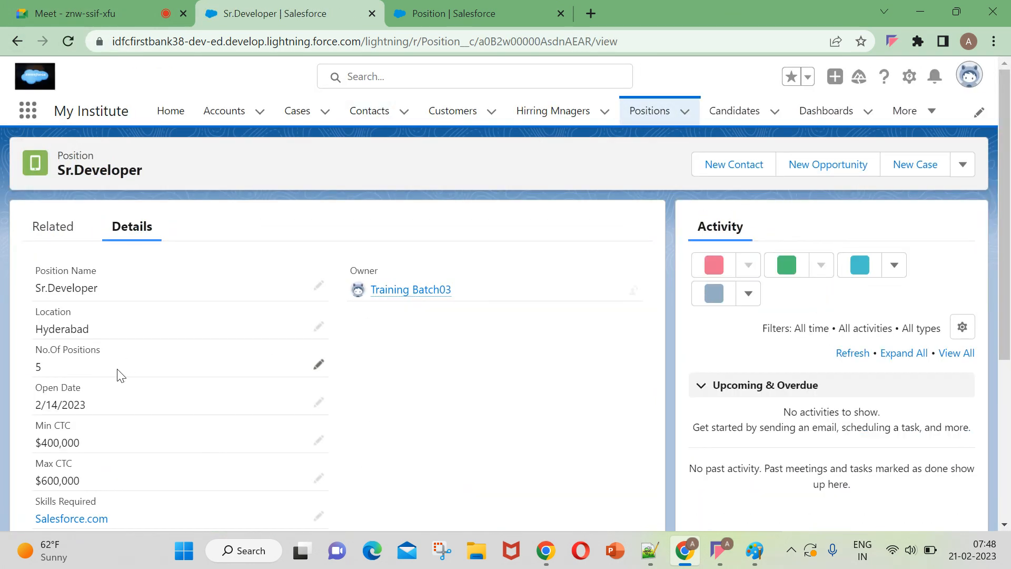
pyautogui.scroll(-5, 176, 429)
pyautogui.scroll(5, 41, 453)
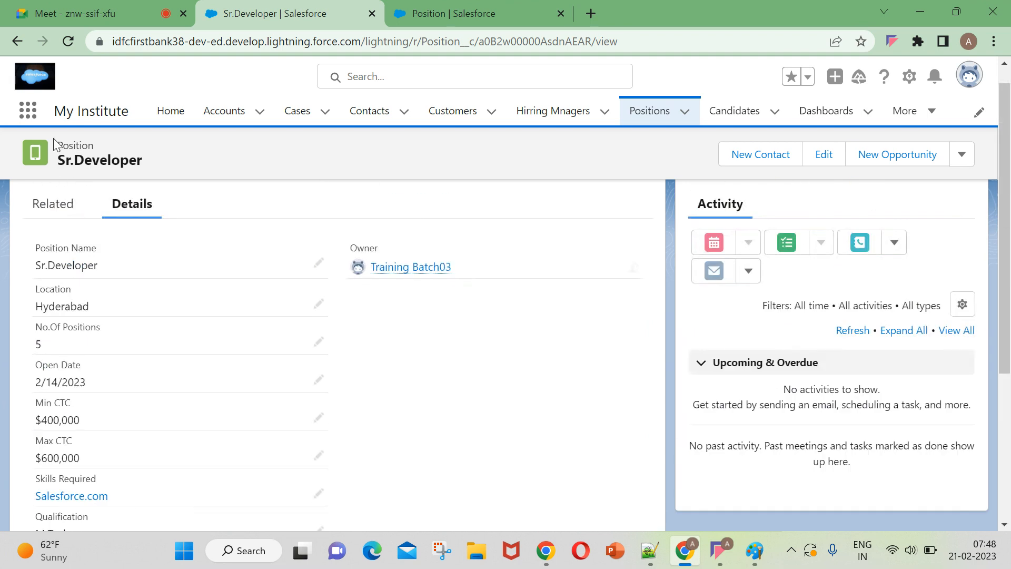
# Reload the Sr.Developer record, glance at the Position field setup, and recheck the record's roll-up fields.
pyautogui.click(66, 42)
pyautogui.click(448, 13)
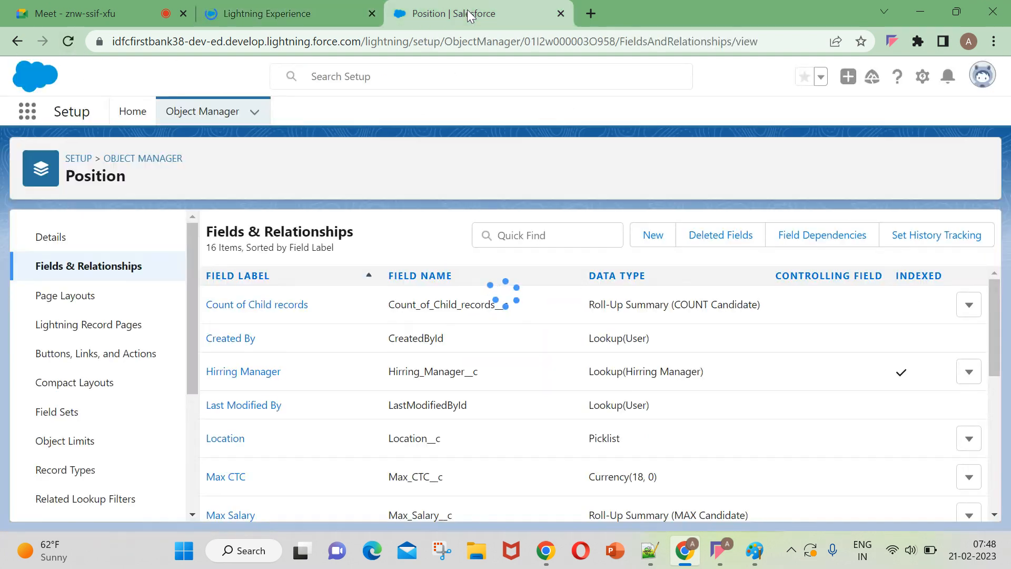
pyautogui.click(271, 16)
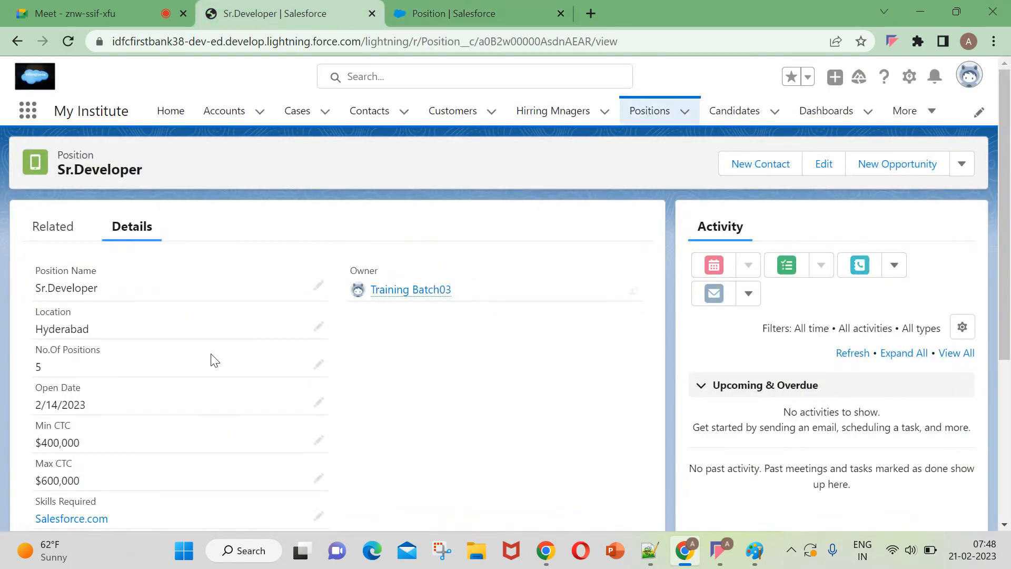
pyautogui.scroll(-5, 228, 345)
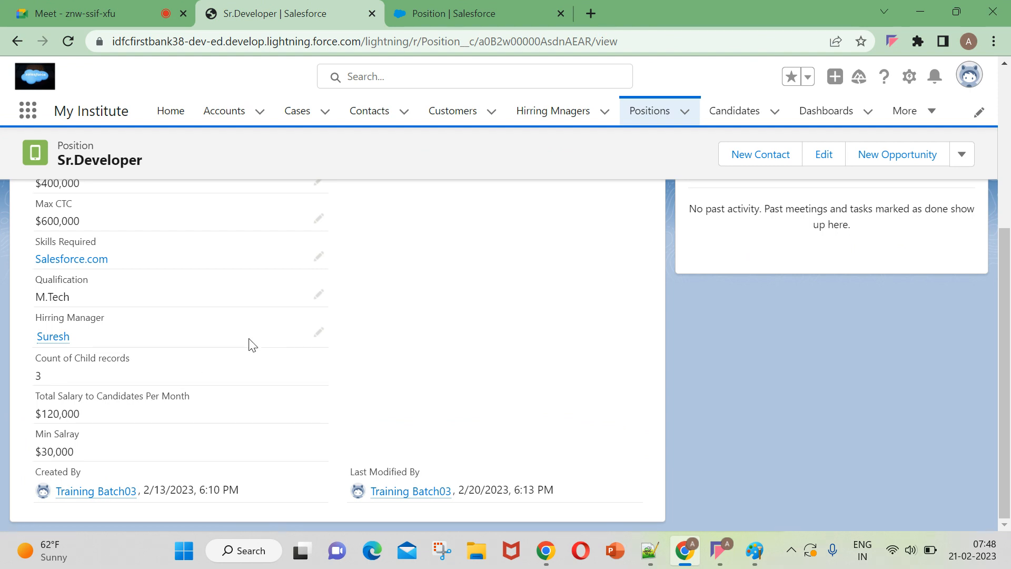
# Reload both the Position setup page and the Sr.Developer record, and review all of the record's details for Max Salary.
pyautogui.click(447, 13)
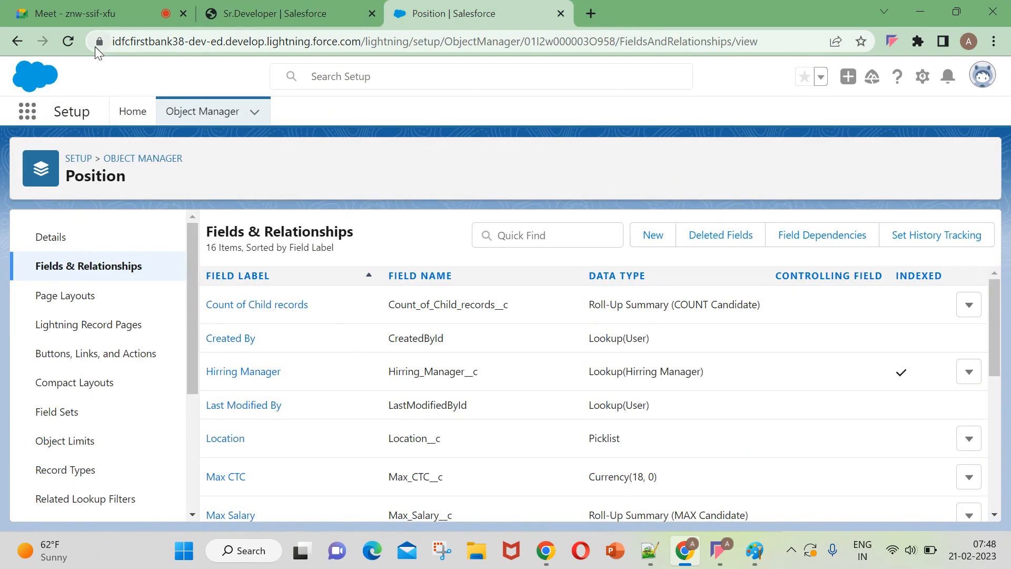
pyautogui.click(68, 41)
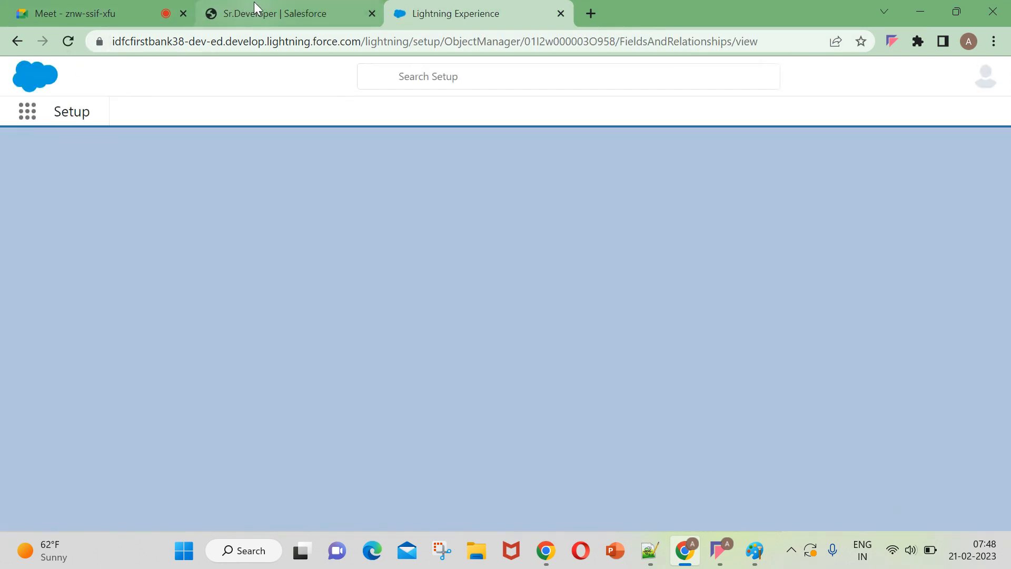
pyautogui.click(254, 5)
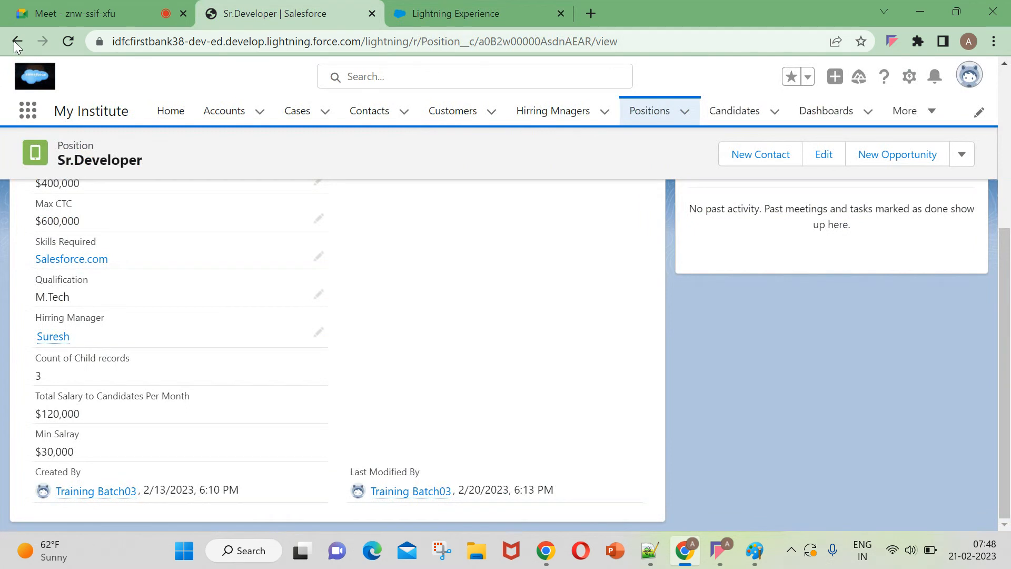
pyautogui.click(65, 40)
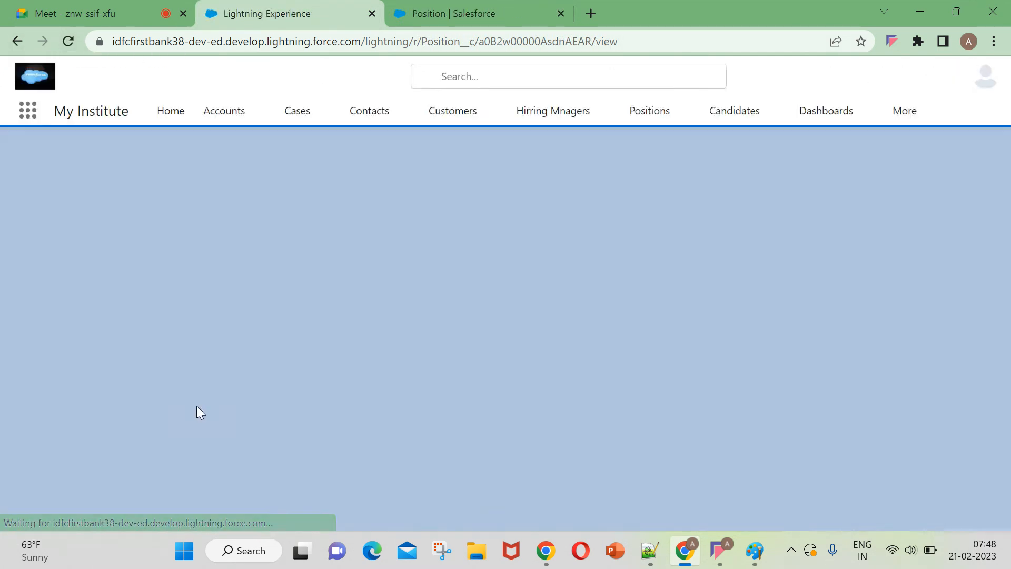
pyautogui.scroll(-5, 198, 414)
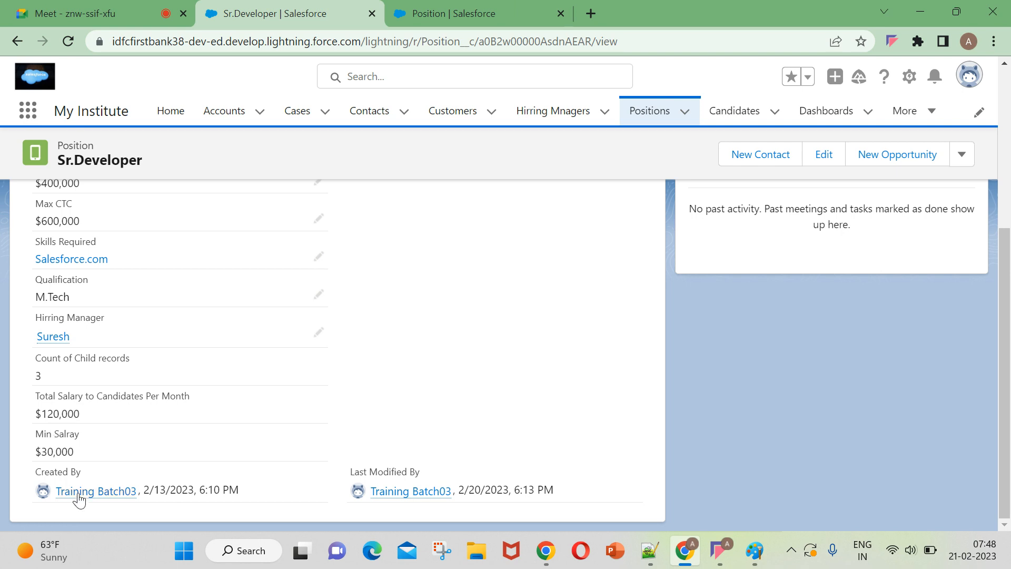
pyautogui.scroll(1, 96, 452)
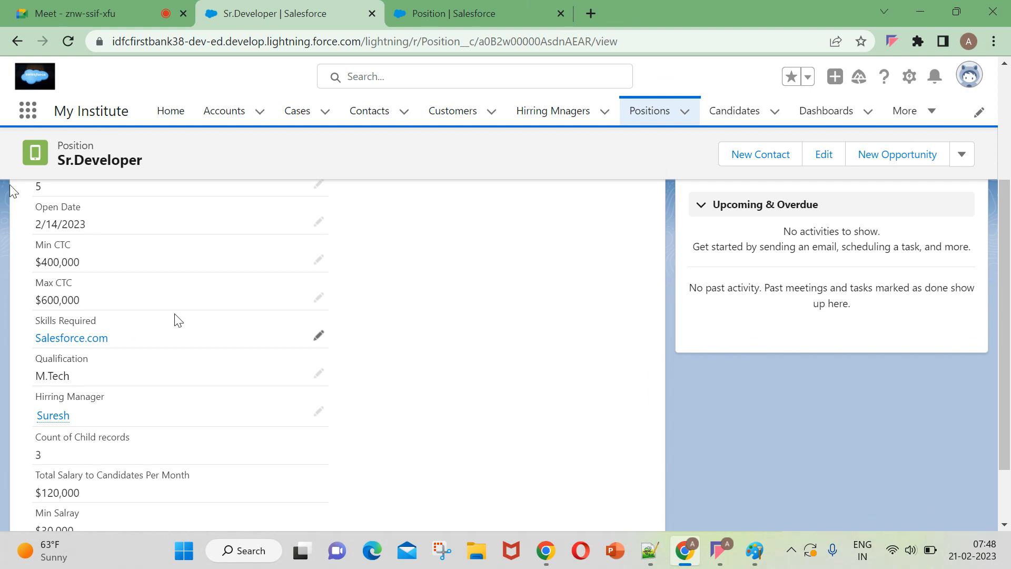
pyautogui.scroll(1, 177, 319)
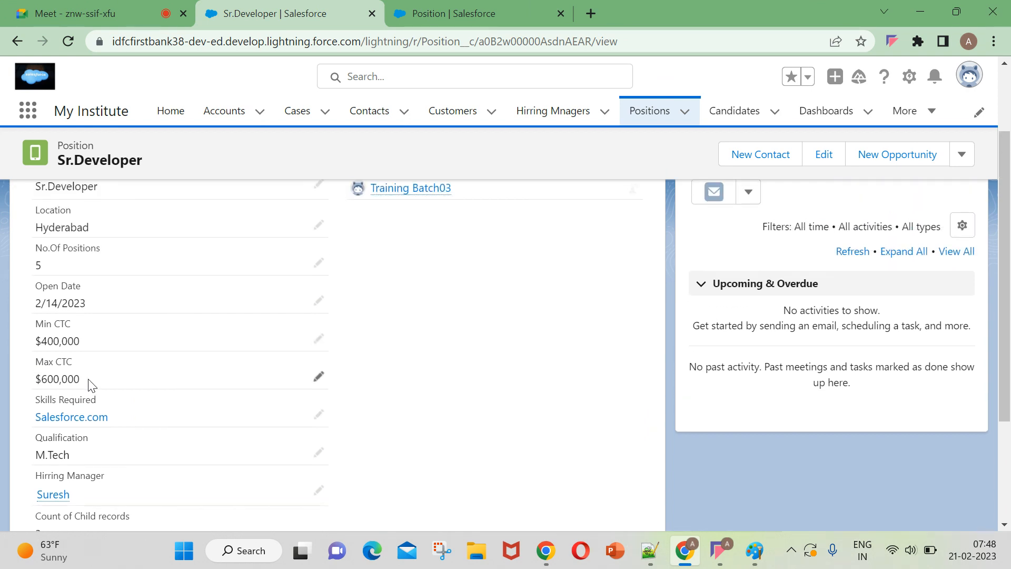
pyautogui.scroll(1, 88, 385)
pyautogui.scroll(1, 88, 385)
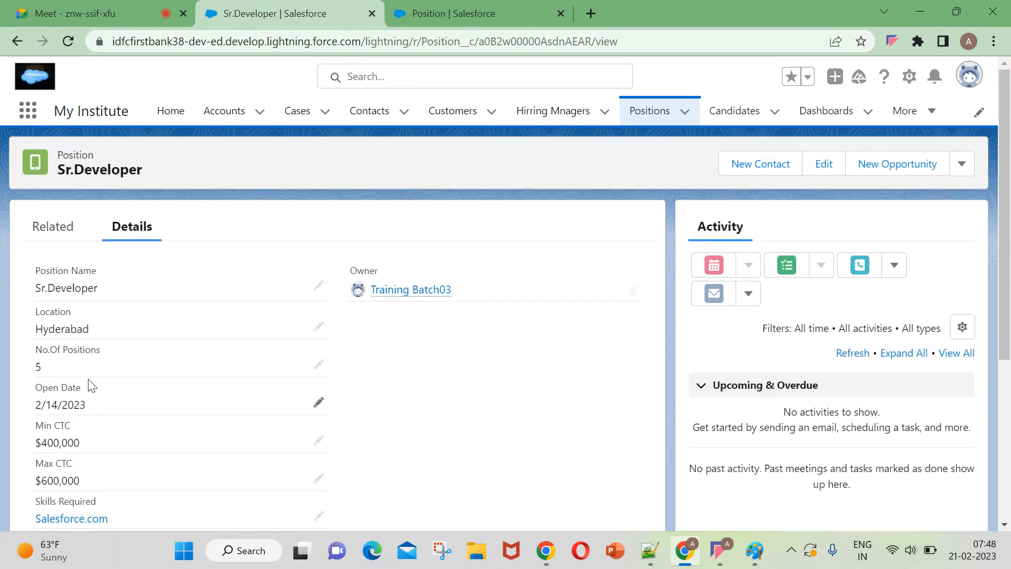
# Refresh the Sr.Developer record again and check the fields below Min Salray.
pyautogui.click(67, 43)
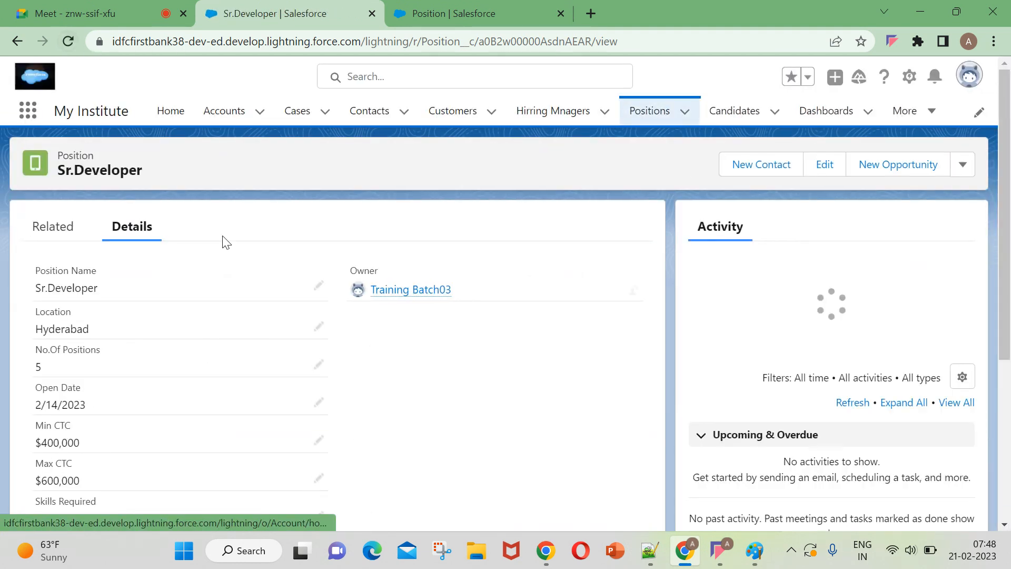
pyautogui.scroll(-4, 79, 429)
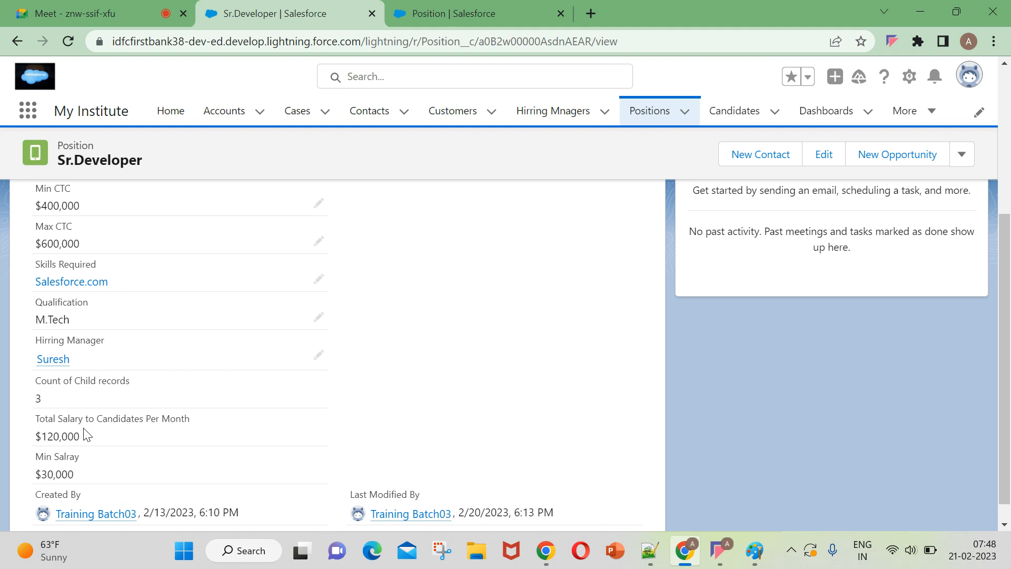
pyautogui.scroll(-1, 86, 434)
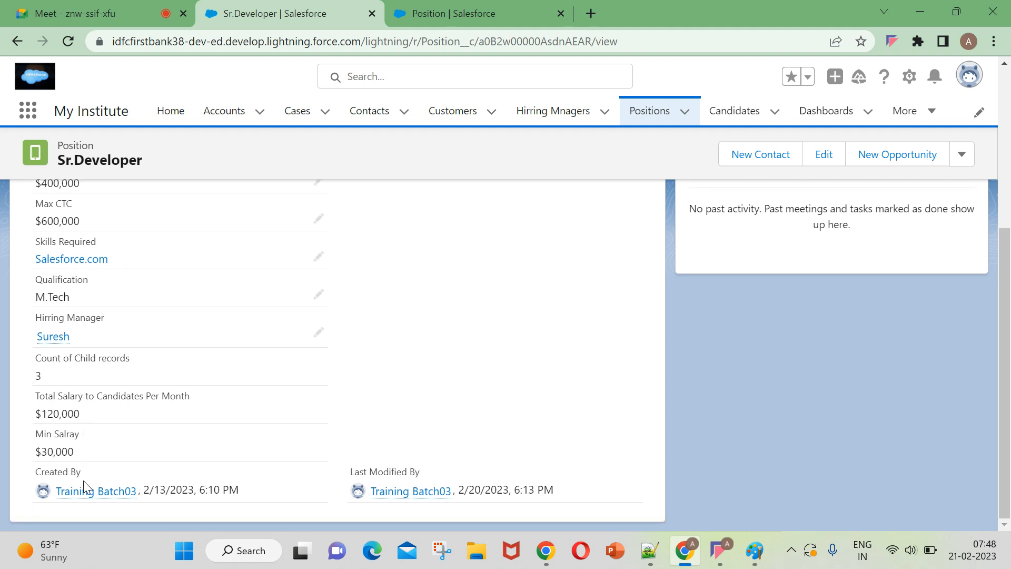
# Review the Position object's field list for the roll-up summary fields, and highlight the Max Salary field's API name.
pyautogui.click(463, 14)
pyautogui.scroll(-6, 479, 401)
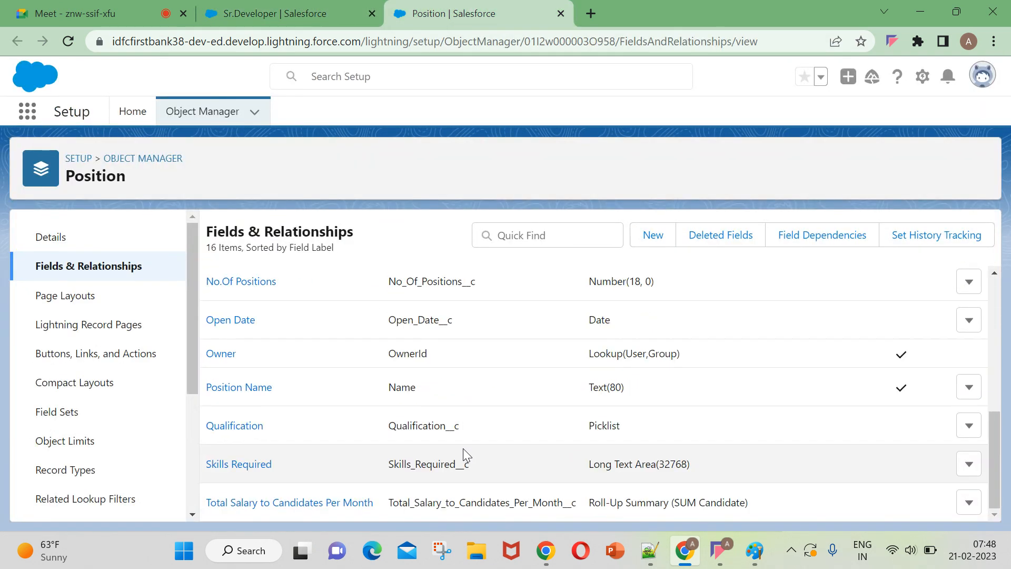
pyautogui.scroll(5, 463, 452)
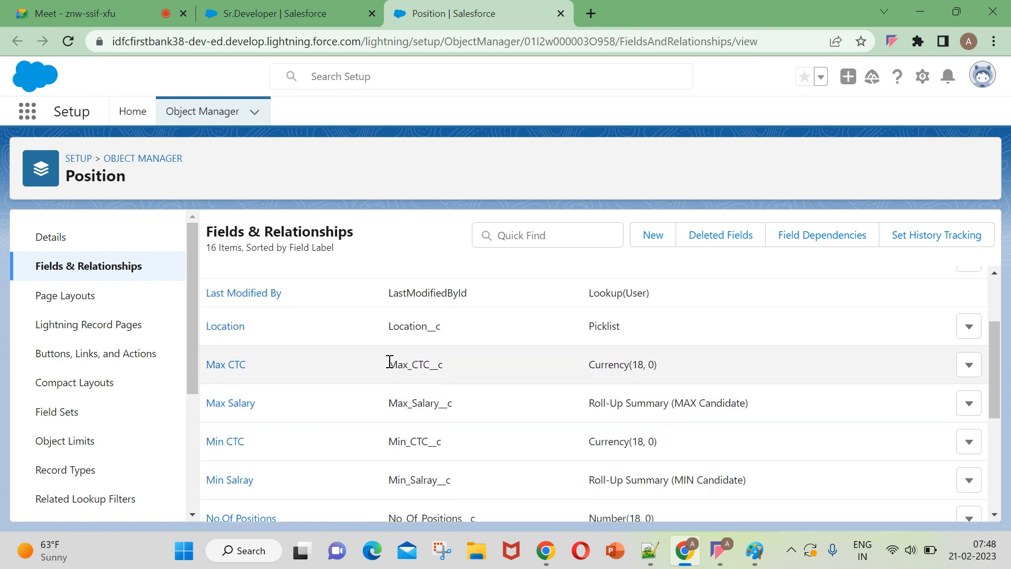
pyautogui.scroll(-5, 456, 401)
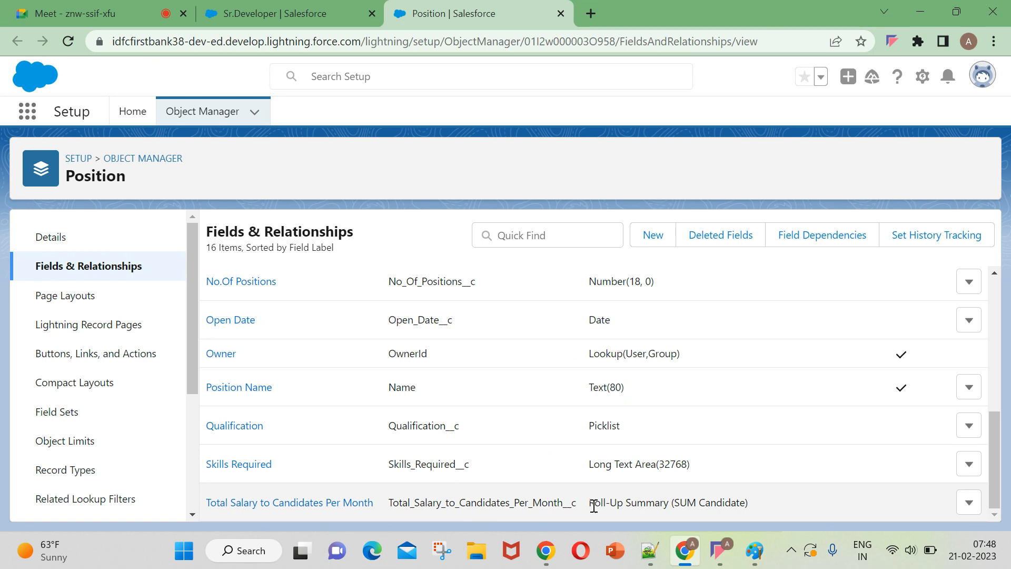
pyautogui.scroll(5, 615, 511)
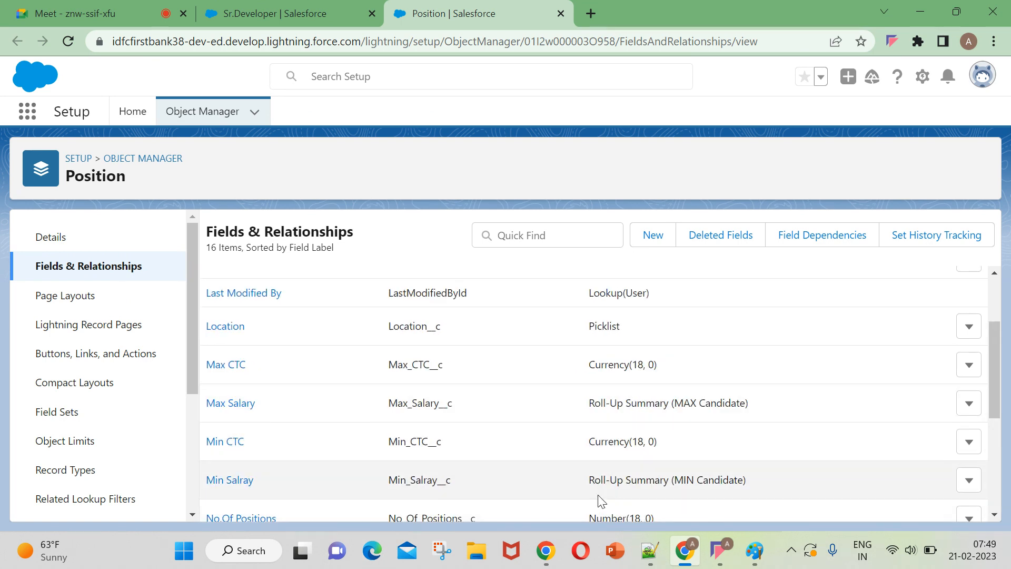
pyautogui.moveTo(377, 402); pyautogui.dragTo(557, 396)
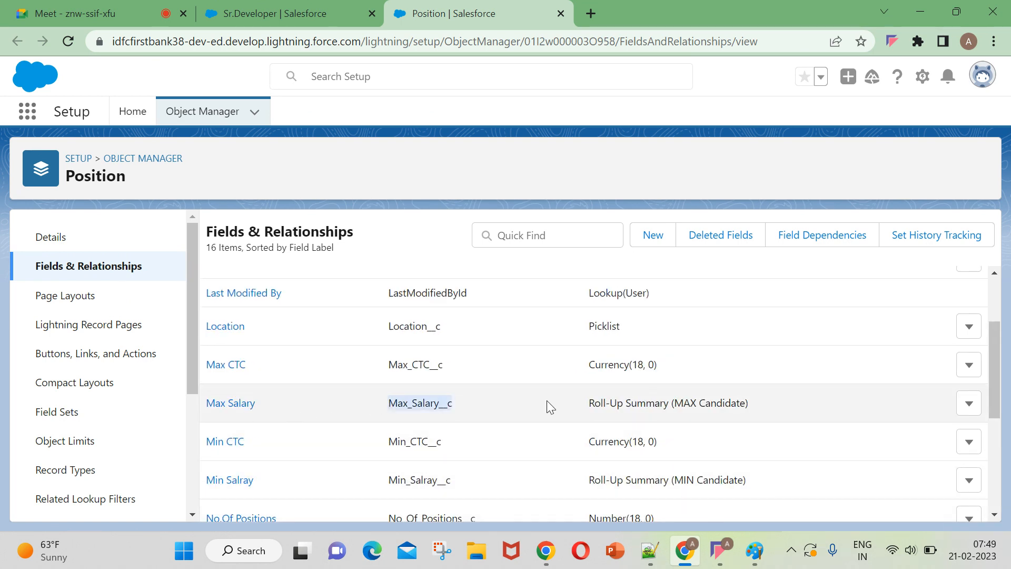
# Return to the Sr.Developer record, reload it, and check its details for the Max Salary roll-up.
pyautogui.click(253, 11)
pyautogui.click(59, 40)
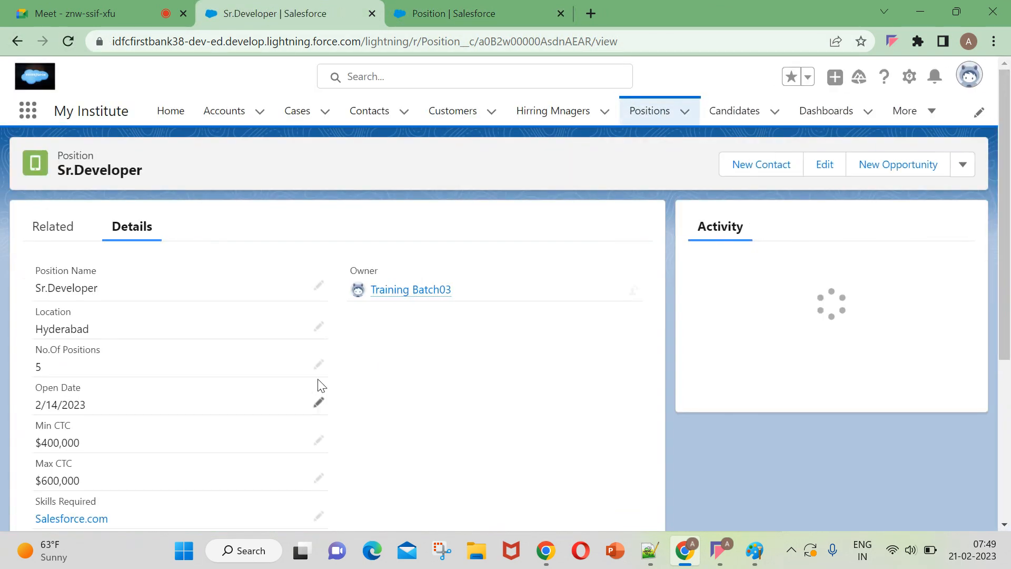
pyautogui.scroll(-3, 257, 366)
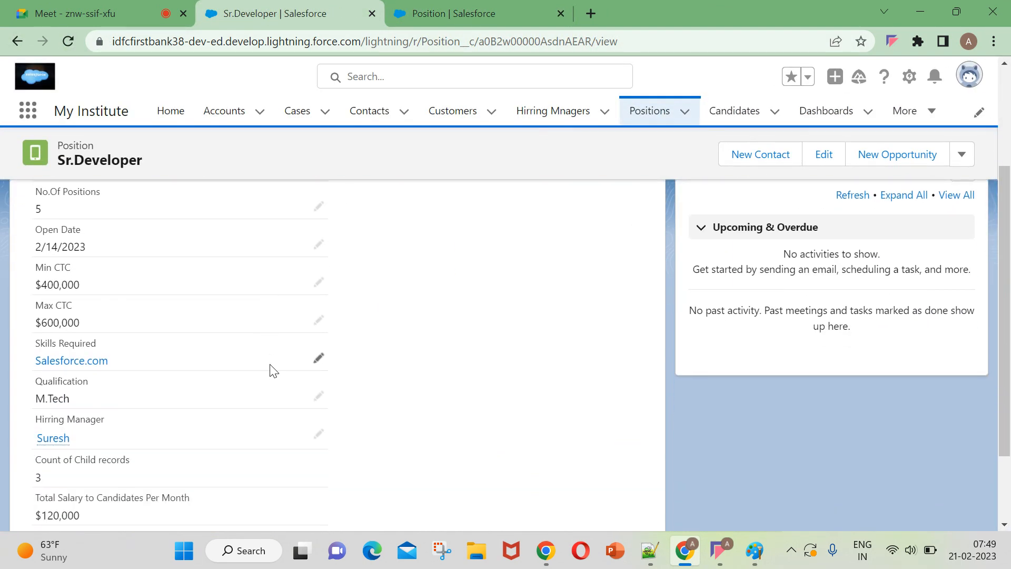
pyautogui.scroll(-2, 273, 371)
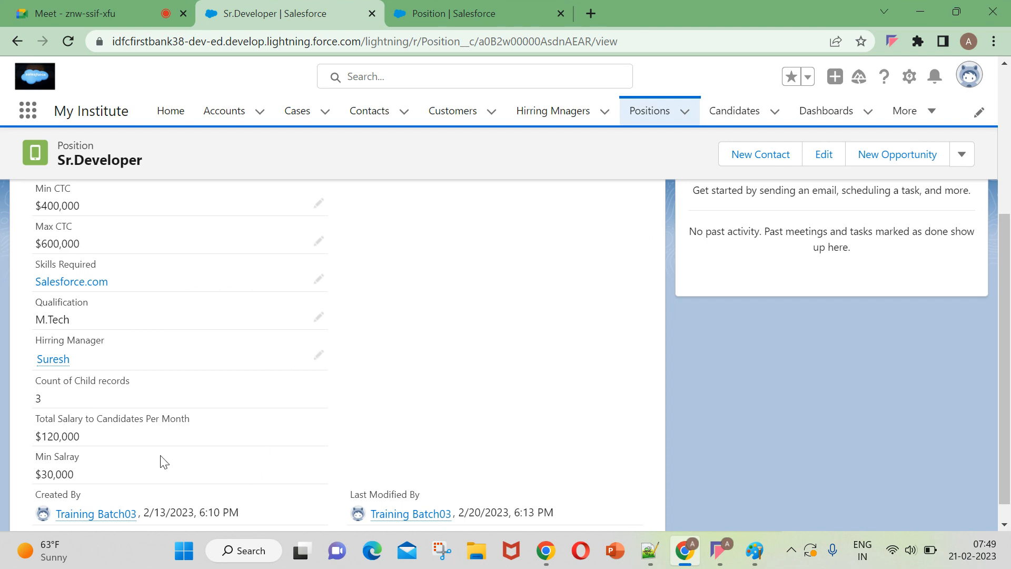
pyautogui.scroll(2, 163, 457)
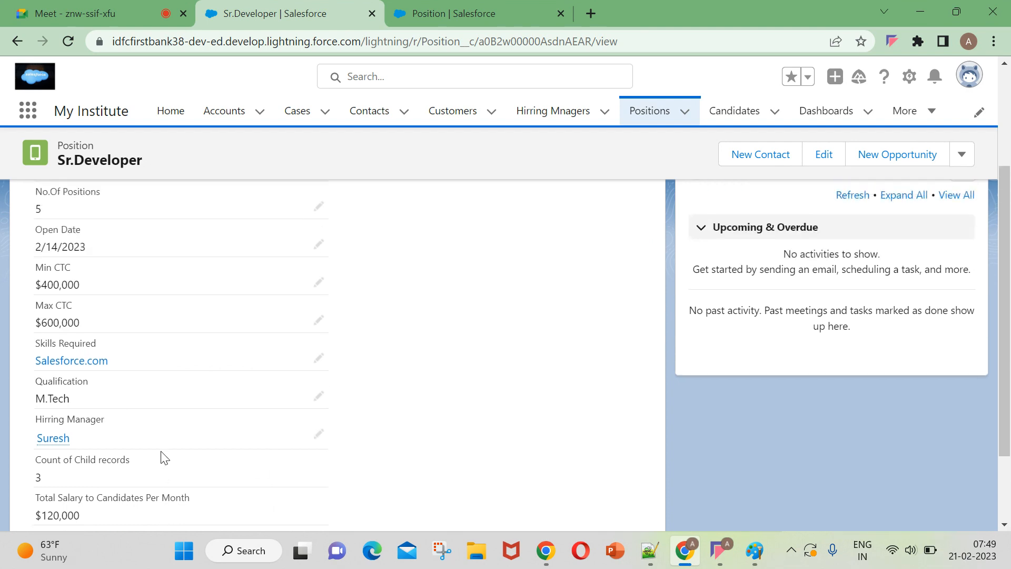
pyautogui.scroll(4, 164, 457)
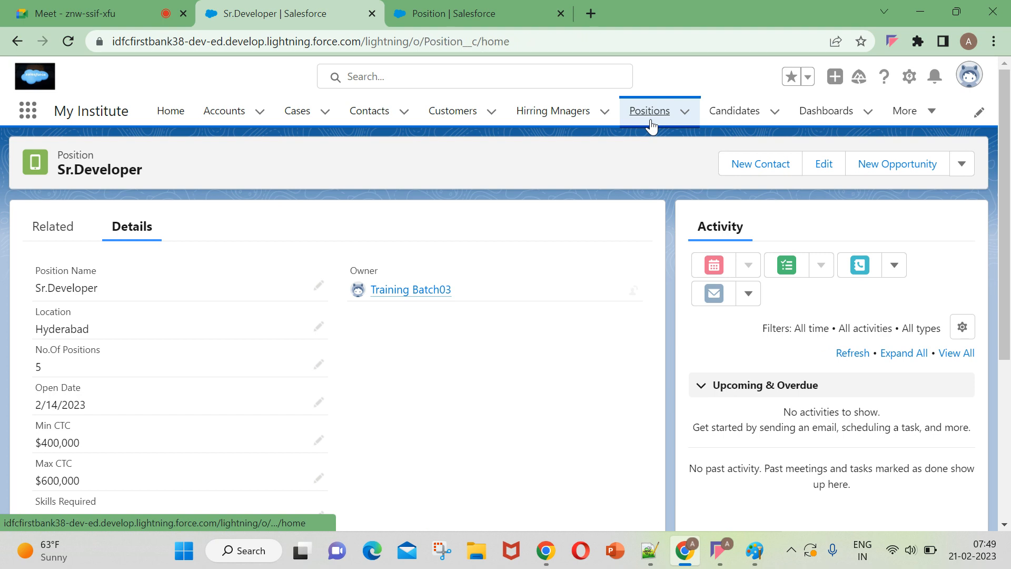
# Open the Salesforce Jr.Developer position from the positions list and check its roll-up summary fields.
pyautogui.click(649, 124)
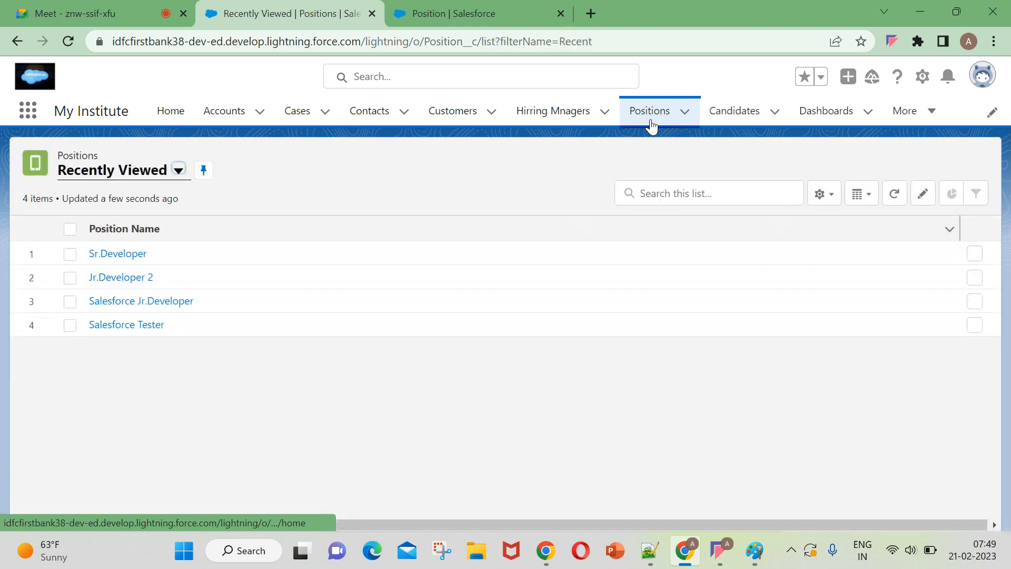
pyautogui.click(125, 303)
pyautogui.scroll(-5, 128, 307)
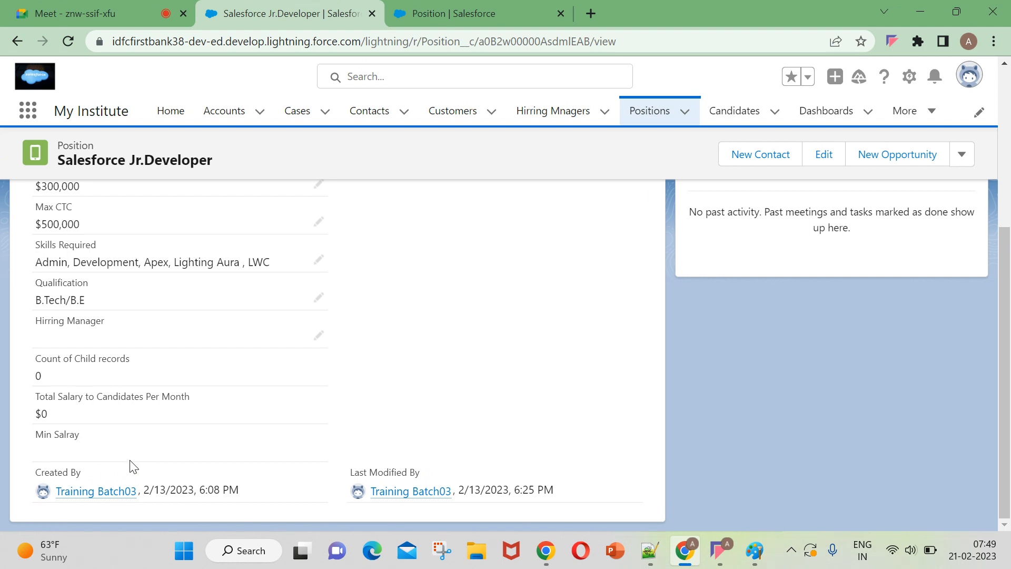
pyautogui.scroll(5, 401, 426)
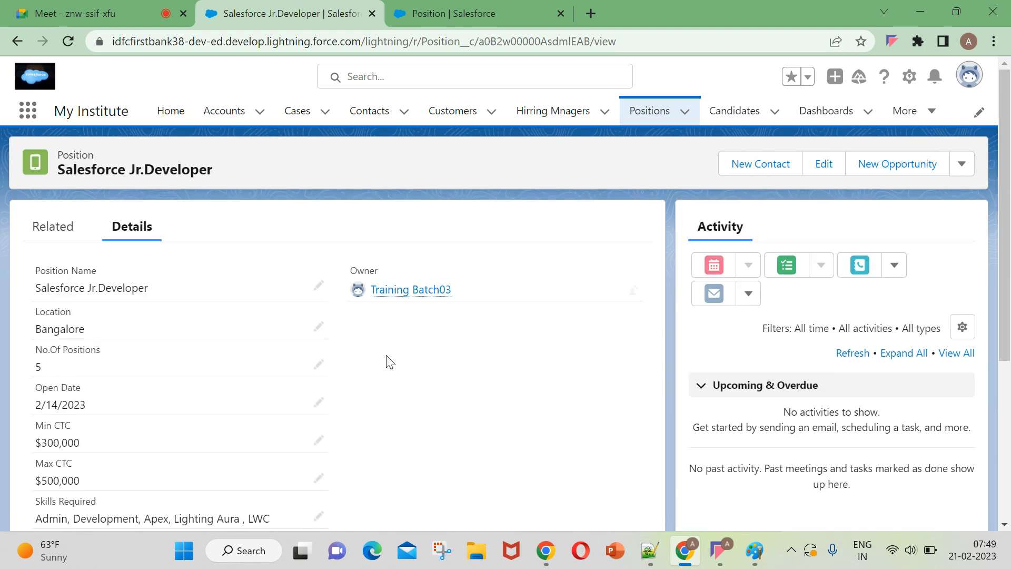
# Start a new candidate record, enter the candidate's name, and set Expected Salary to 55000.
pyautogui.click(737, 113)
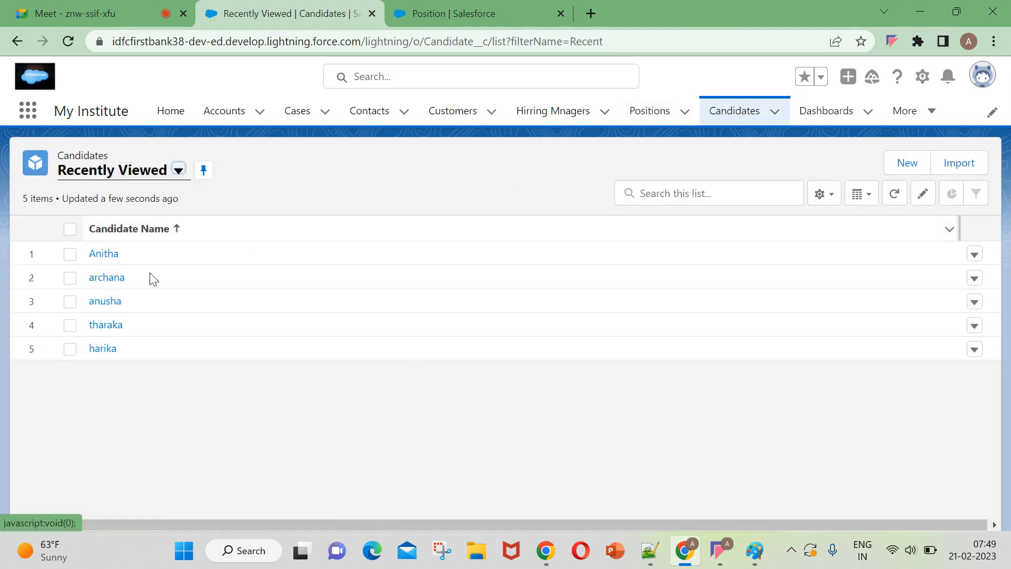
pyautogui.click(918, 164)
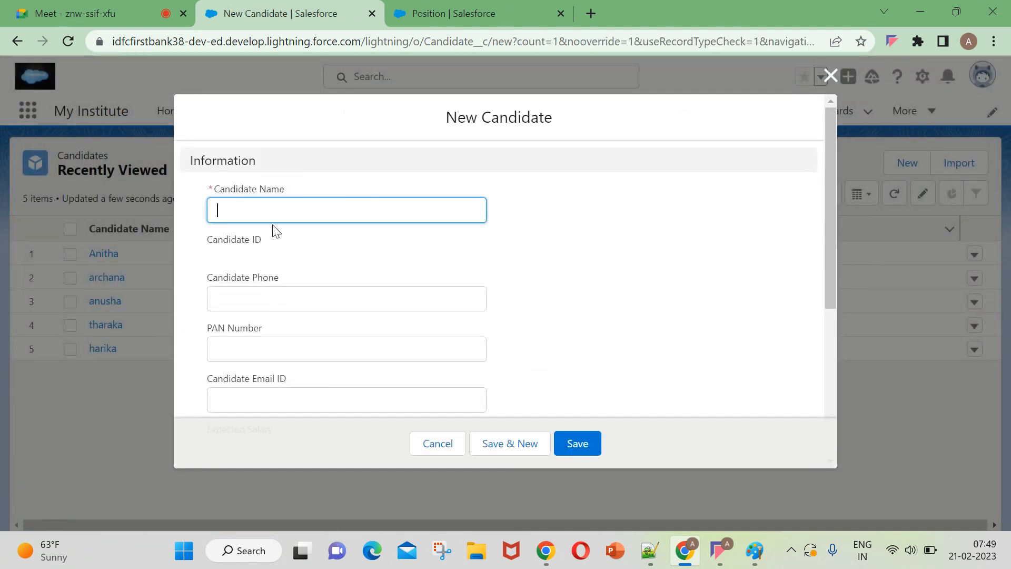
pyautogui.write('roja')
pyautogui.click(250, 295)
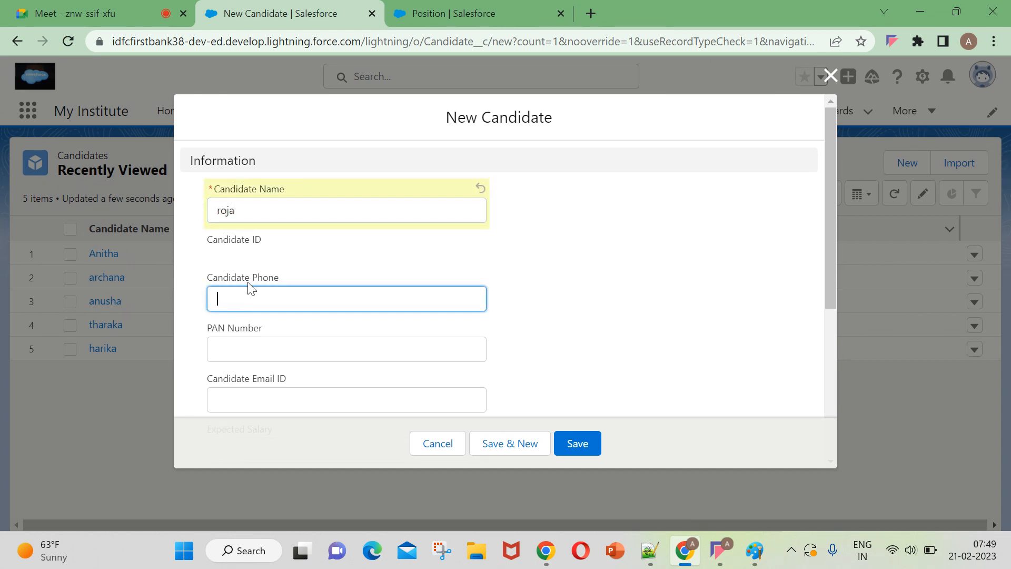
pyautogui.scroll(-4, 266, 316)
pyautogui.click(256, 314)
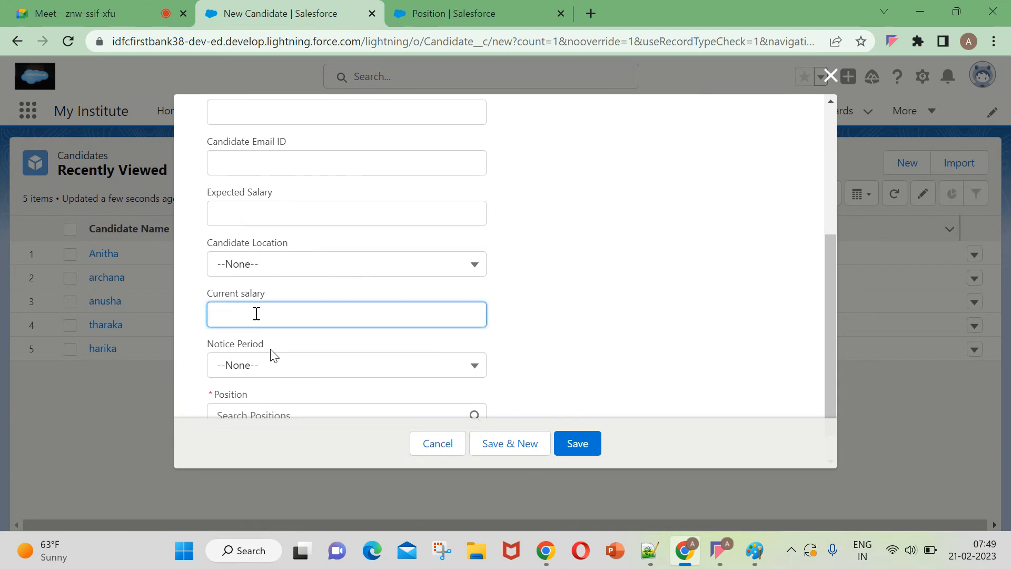
pyautogui.click(252, 207)
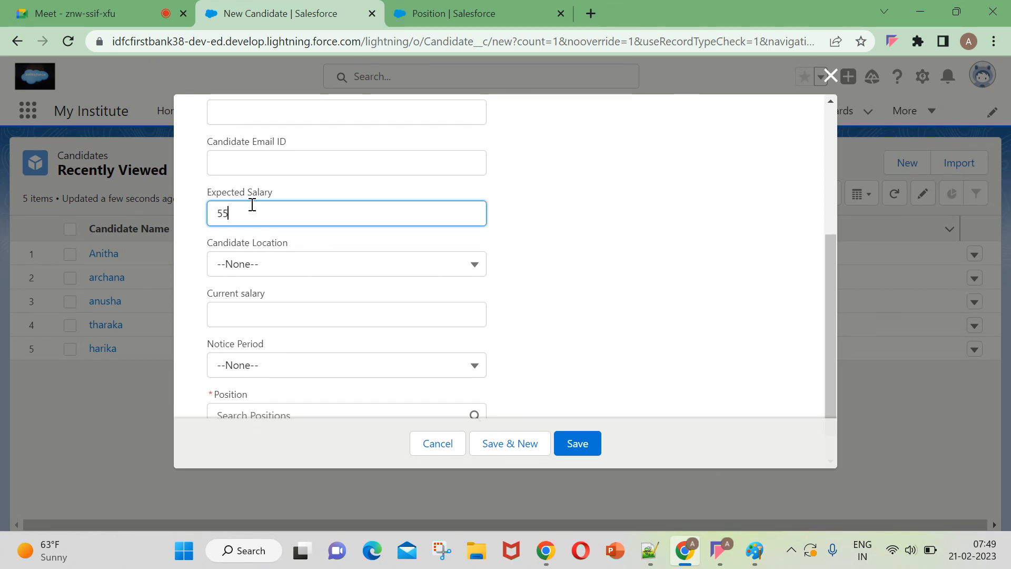
pyautogui.write('55000')
# Set the new candidate's location to Bangalore, Current salary to 30000 and Notice Period to One Month.
pyautogui.click(292, 268)
pyautogui.click(278, 340)
pyautogui.scroll(-1, 354, 346)
pyautogui.click(277, 279)
pyautogui.write('30000')
pyautogui.click(262, 337)
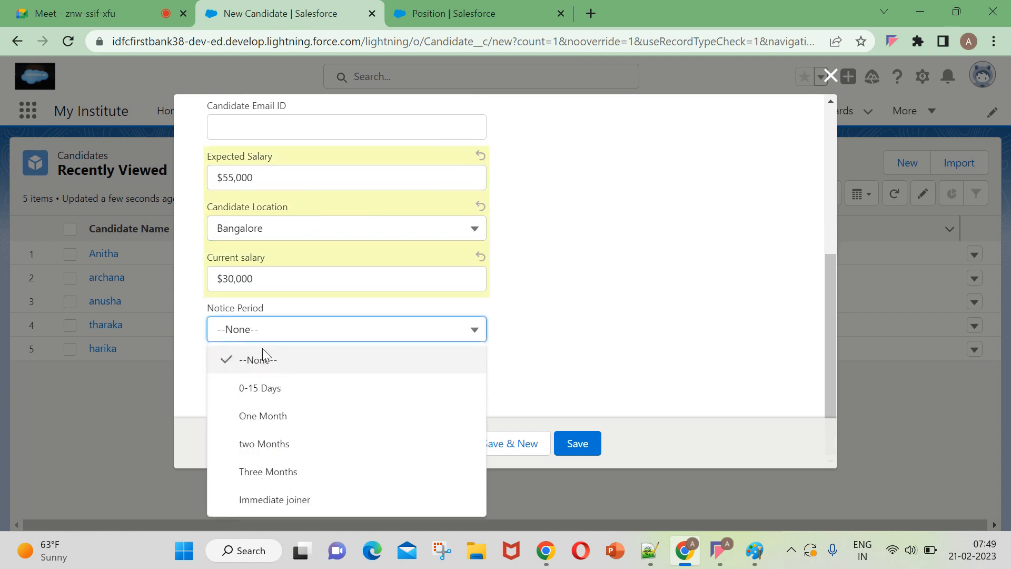
pyautogui.click(263, 416)
# Assign the Sr.Developer position to the new candidate and save the record.
pyautogui.click(313, 371)
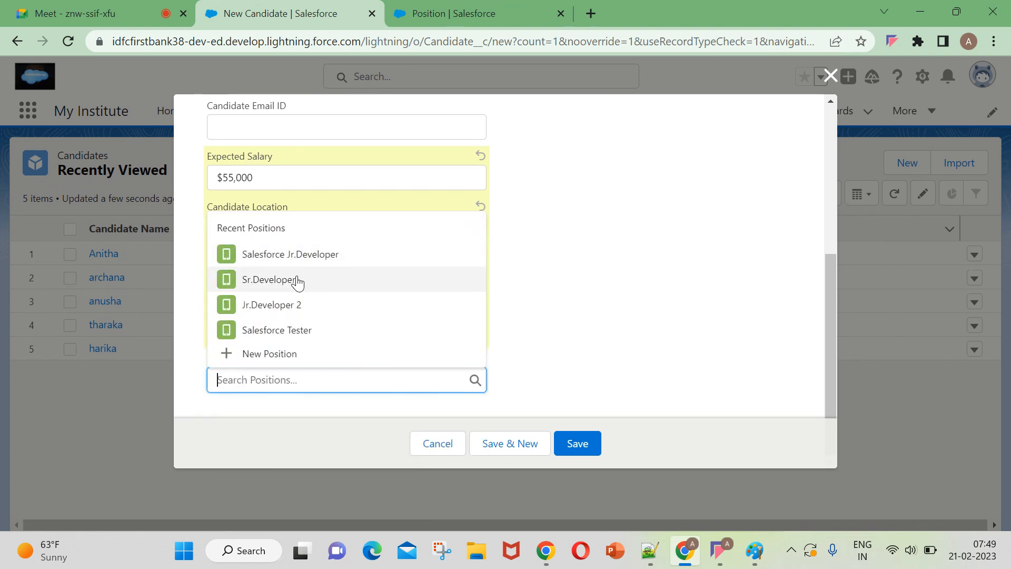
pyautogui.click(297, 281)
pyautogui.click(586, 441)
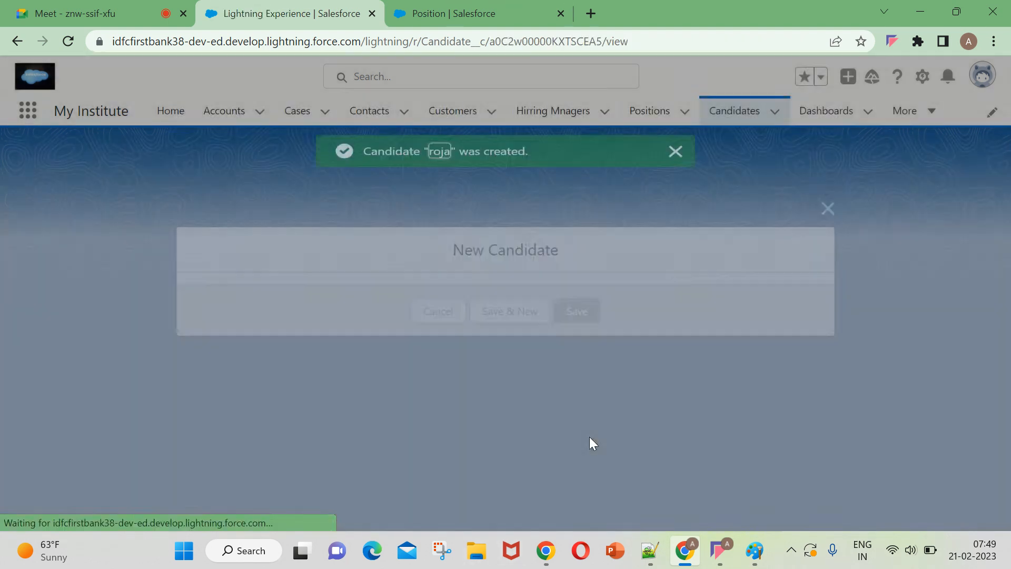
pyautogui.click(668, 153)
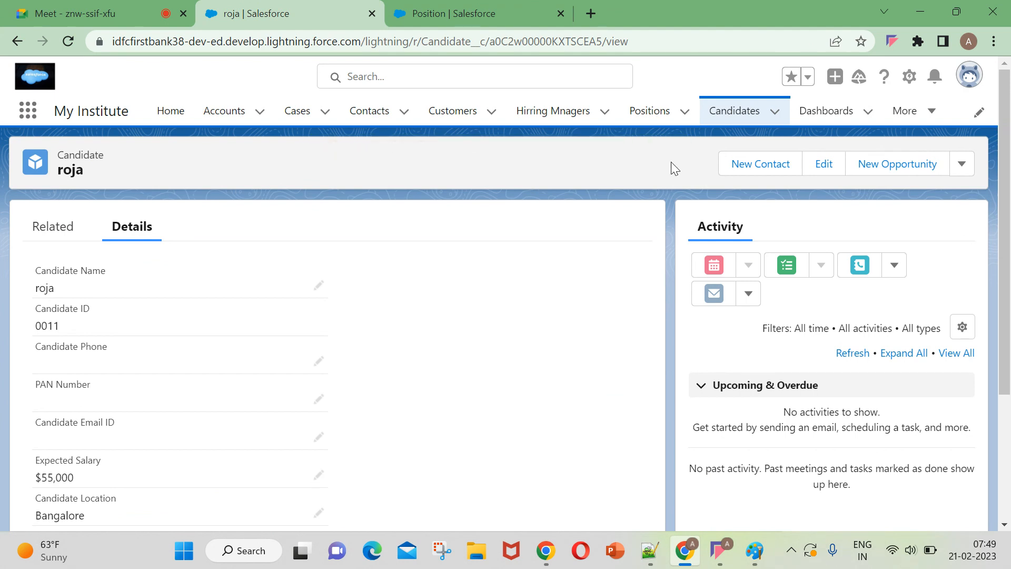
# Open the Sr.Developer position, reload it, and highlight the Max Salary roll-up value in its details.
pyautogui.click(649, 111)
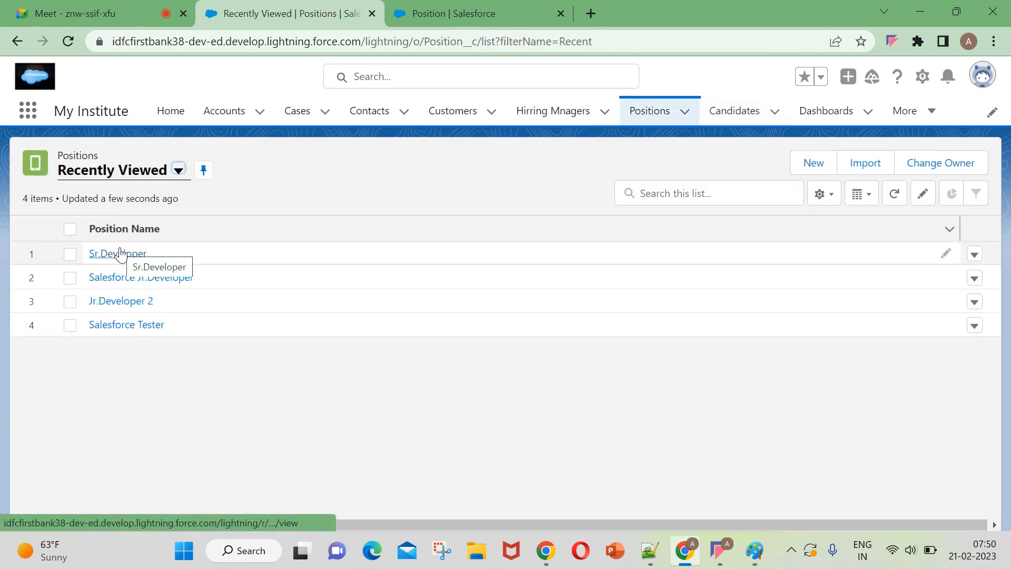
pyautogui.click(118, 258)
pyautogui.scroll(-5, 187, 380)
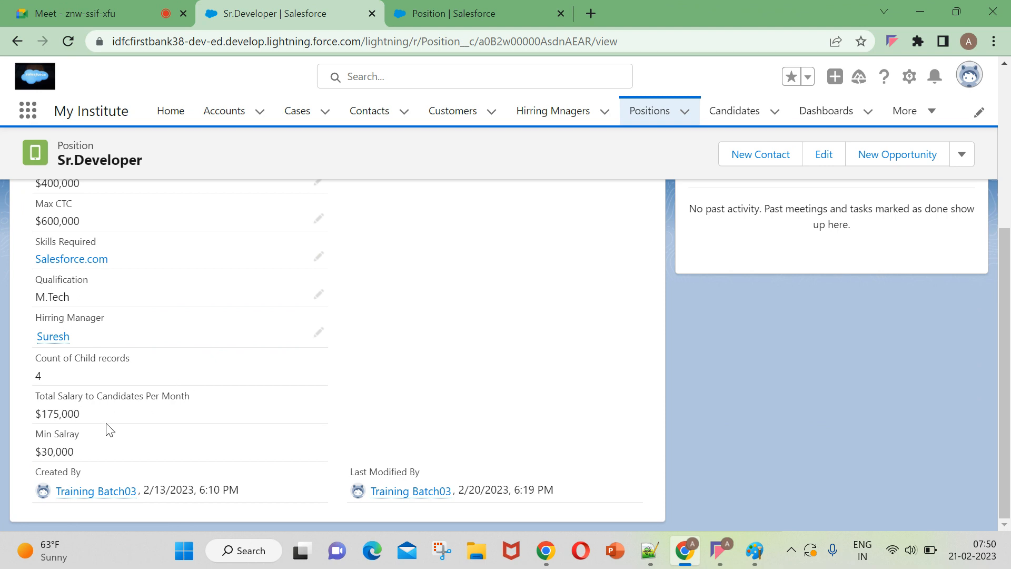
pyautogui.scroll(5, 311, 463)
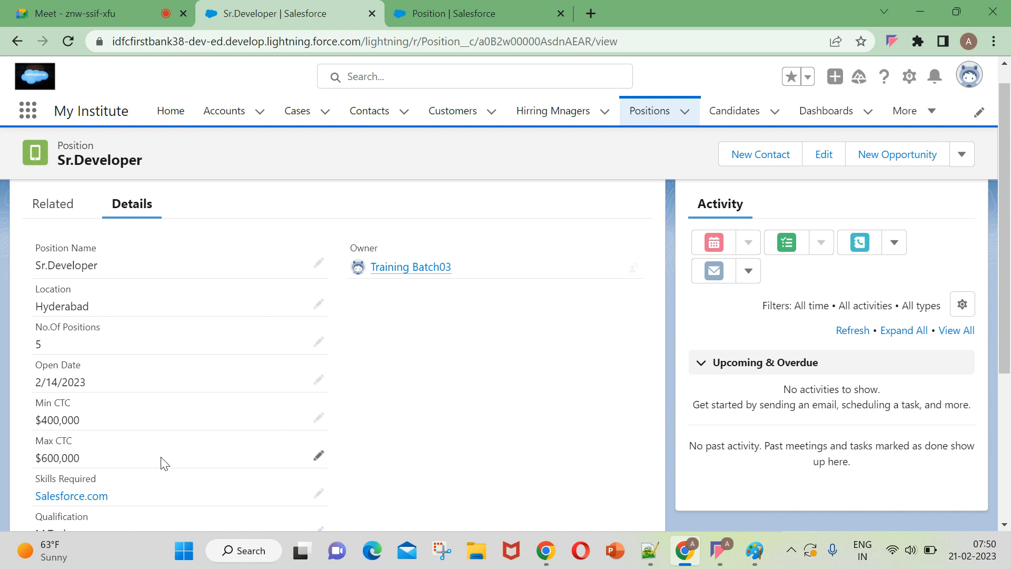
pyautogui.click(70, 45)
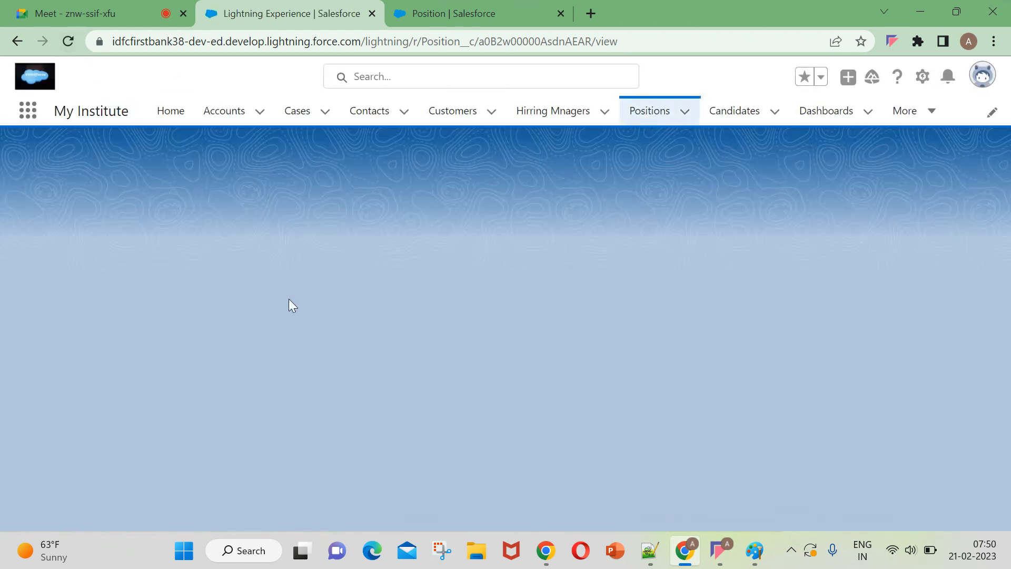
pyautogui.scroll(-5, 291, 311)
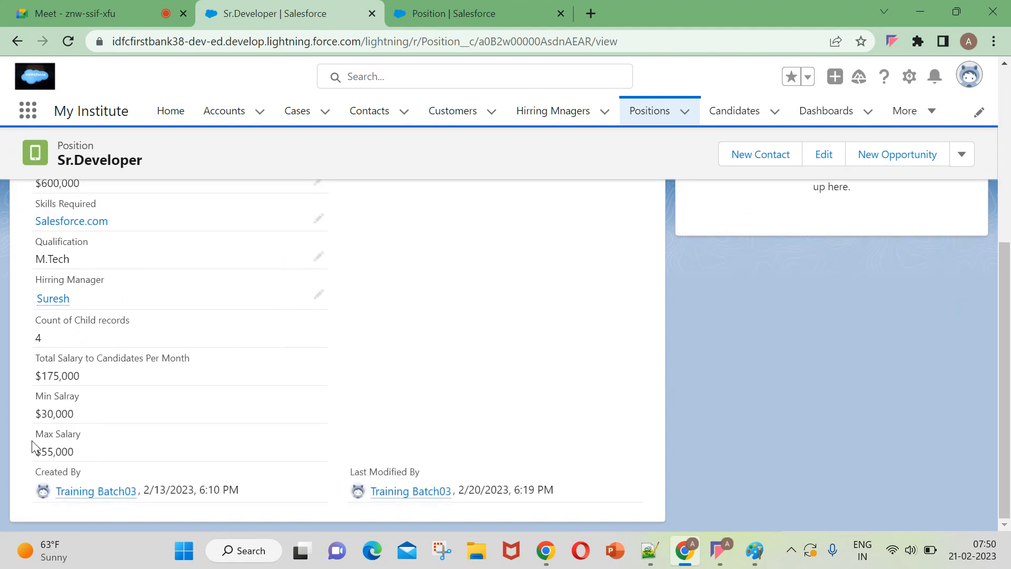
pyautogui.moveTo(31, 441); pyautogui.dragTo(20, 458)
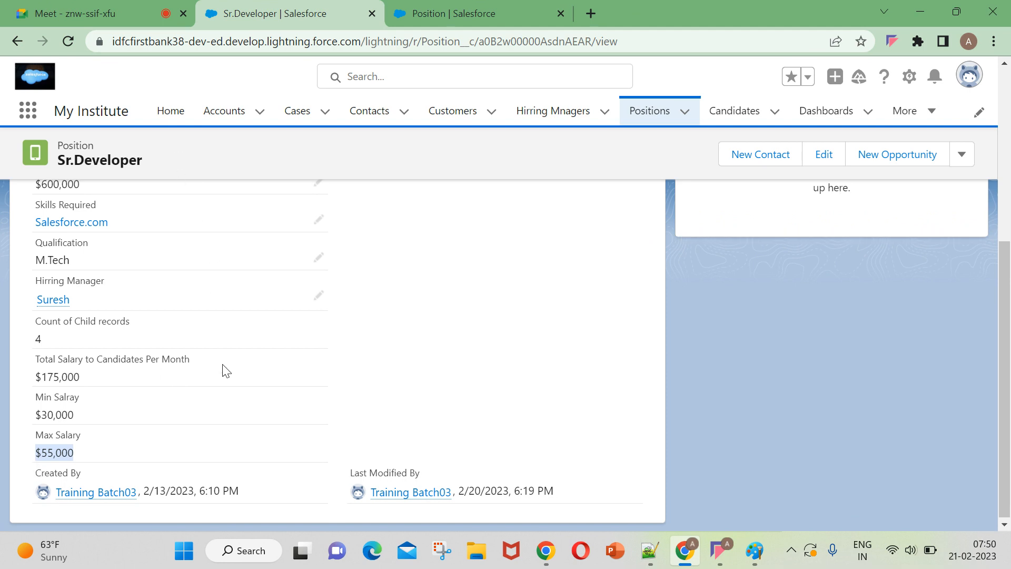
# Reopen the Sr.Developer position from the positions list and review its child record count, total, minimum and maximum salary roll-ups.
pyautogui.scroll(6, 264, 289)
pyautogui.click(551, 113)
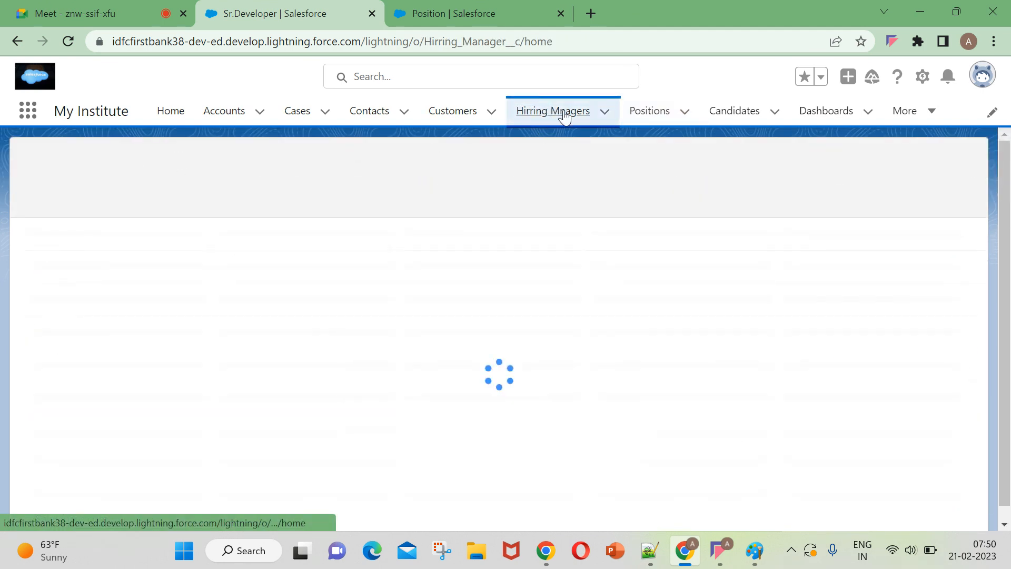
pyautogui.click(643, 112)
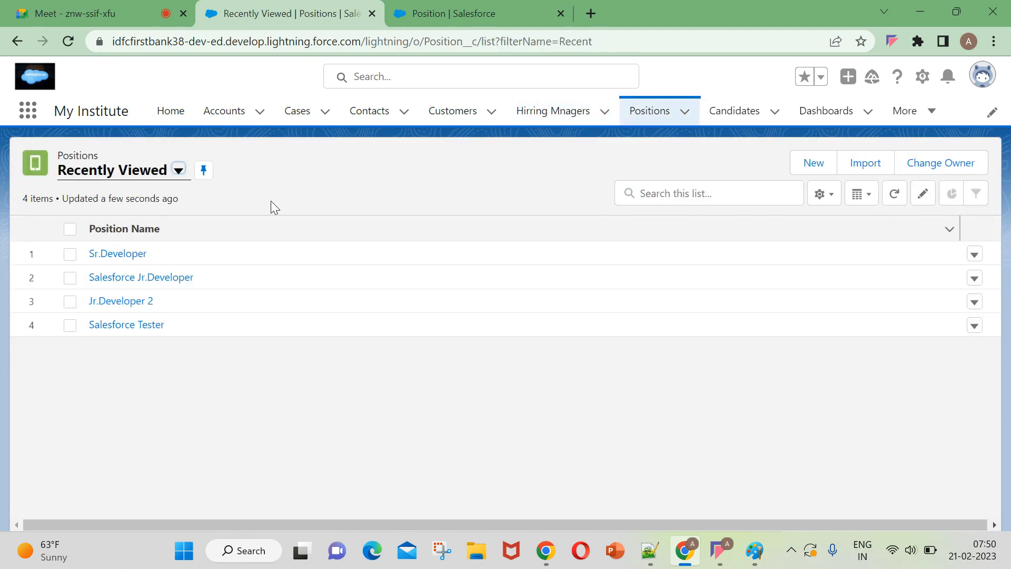
pyautogui.click(136, 255)
pyautogui.scroll(-5, 150, 300)
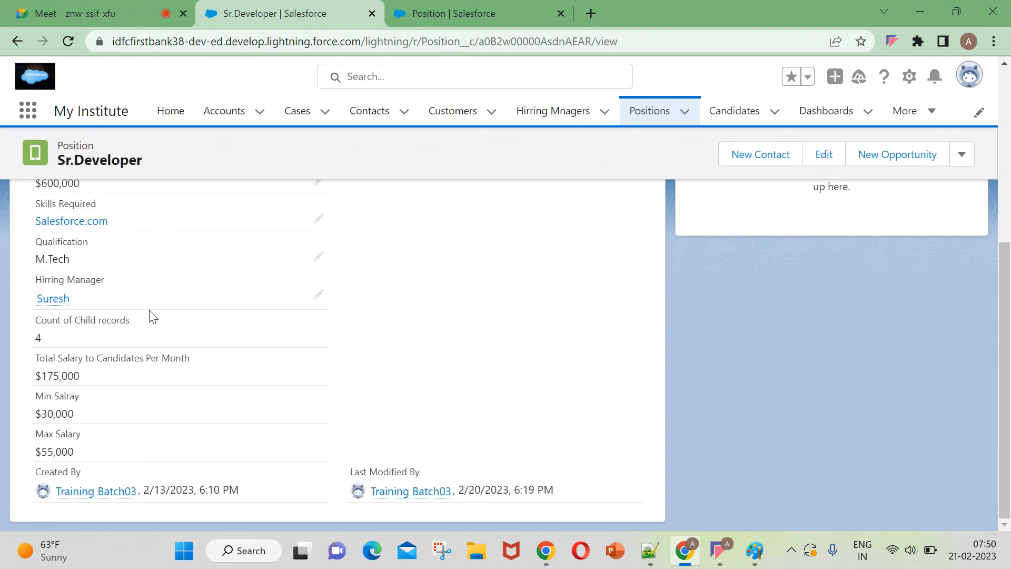
pyautogui.moveTo(37, 360); pyautogui.dragTo(95, 408)
pyautogui.moveTo(31, 326); pyautogui.dragTo(142, 346)
pyautogui.moveTo(32, 362); pyautogui.dragTo(155, 389)
pyautogui.moveTo(30, 400); pyautogui.dragTo(120, 463)
pyautogui.click(486, 459)
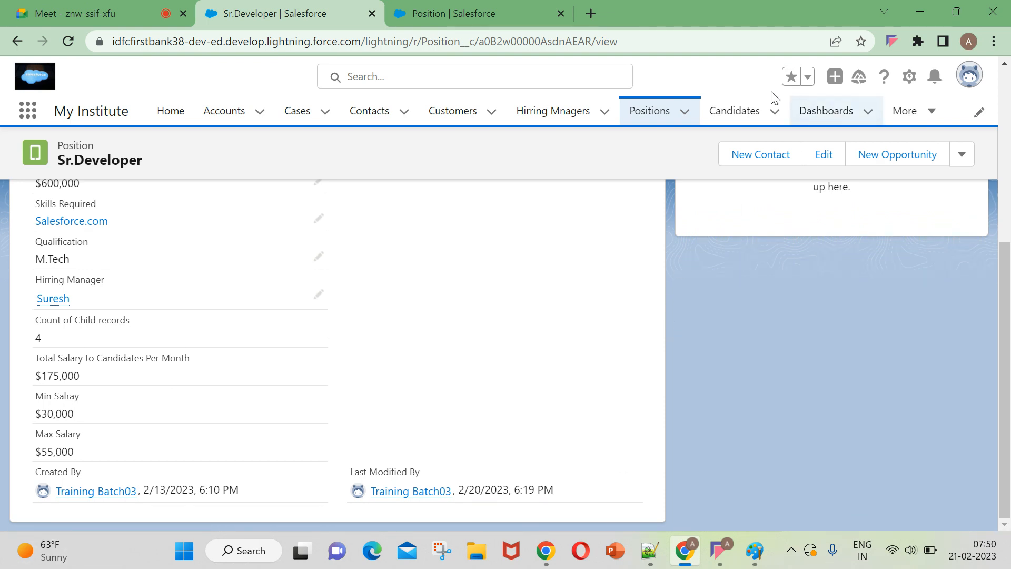
# View the candidates list, then return to the Sr.Developer position and recheck its roll-up summary fields.
pyautogui.click(740, 108)
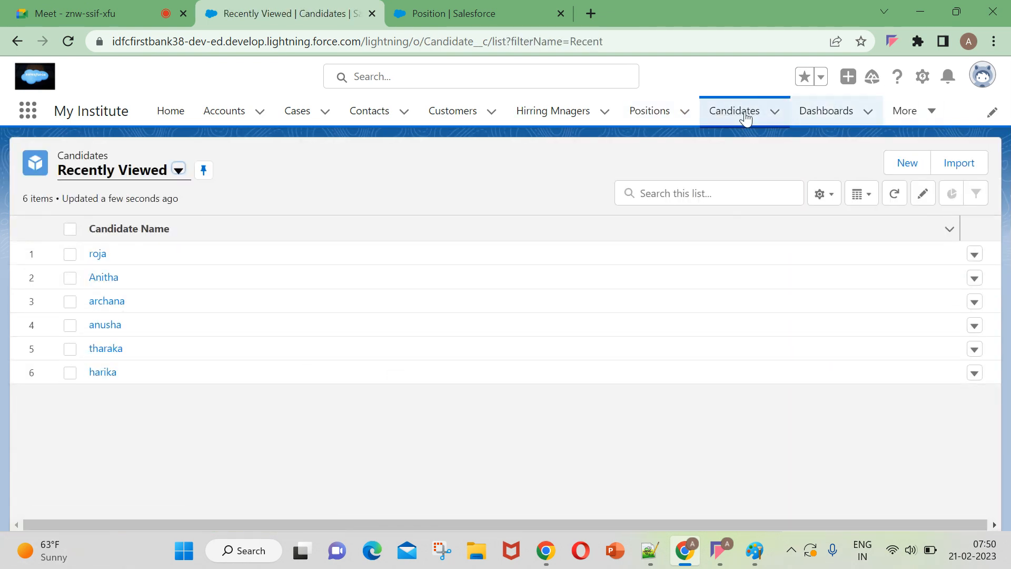
pyautogui.click(660, 108)
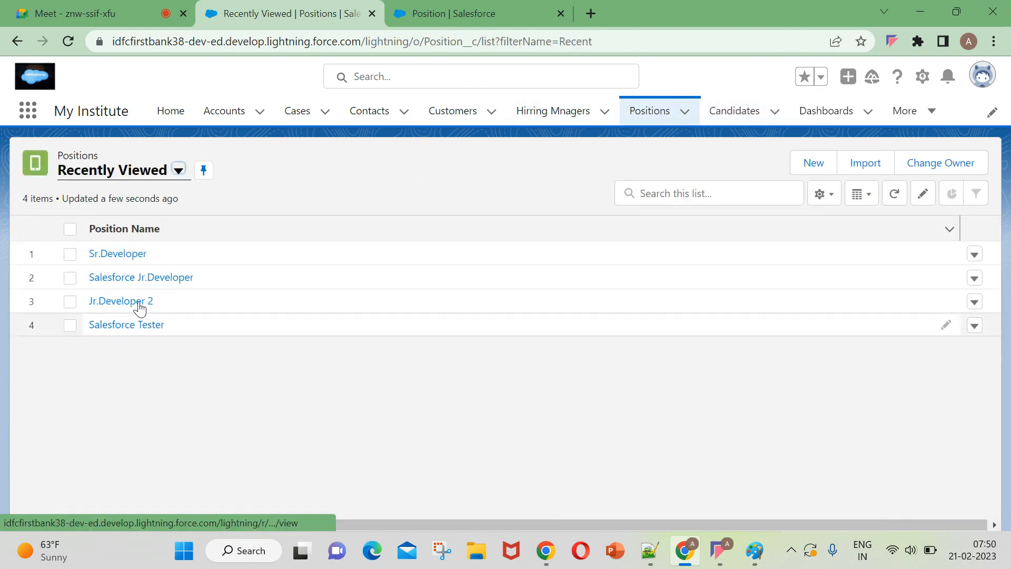
pyautogui.click(100, 254)
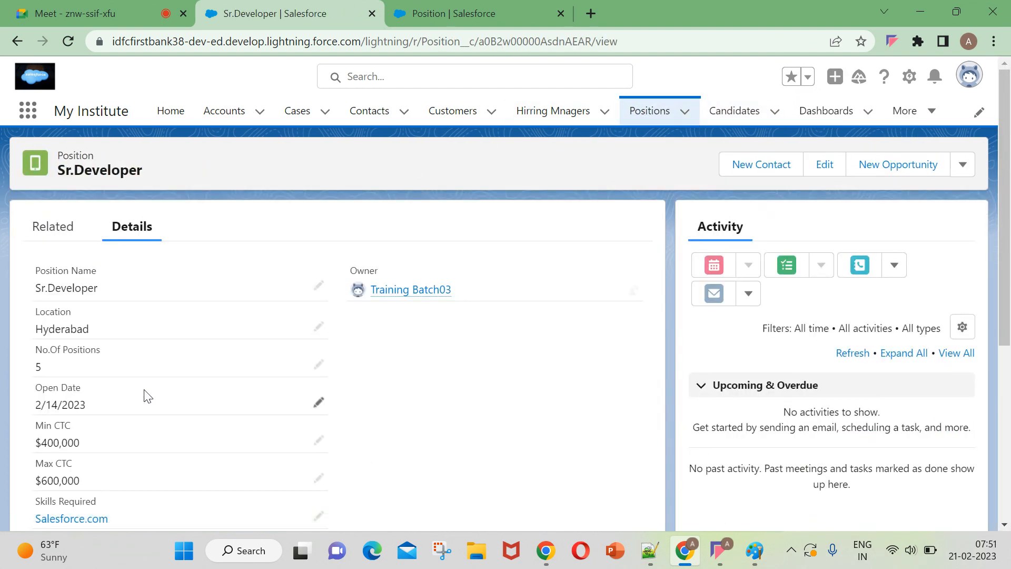
pyautogui.scroll(-1, 232, 423)
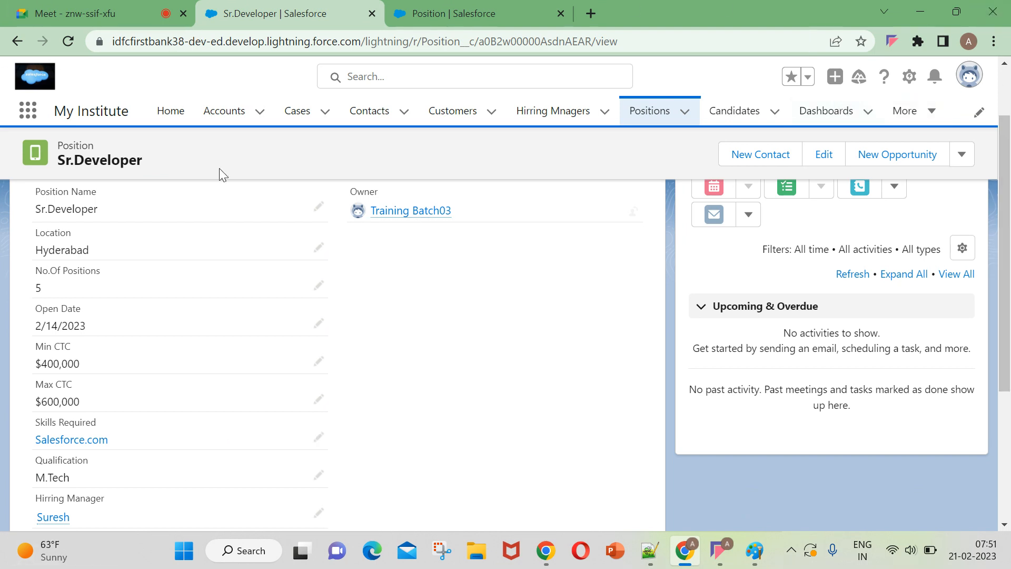
pyautogui.scroll(-3, 190, 353)
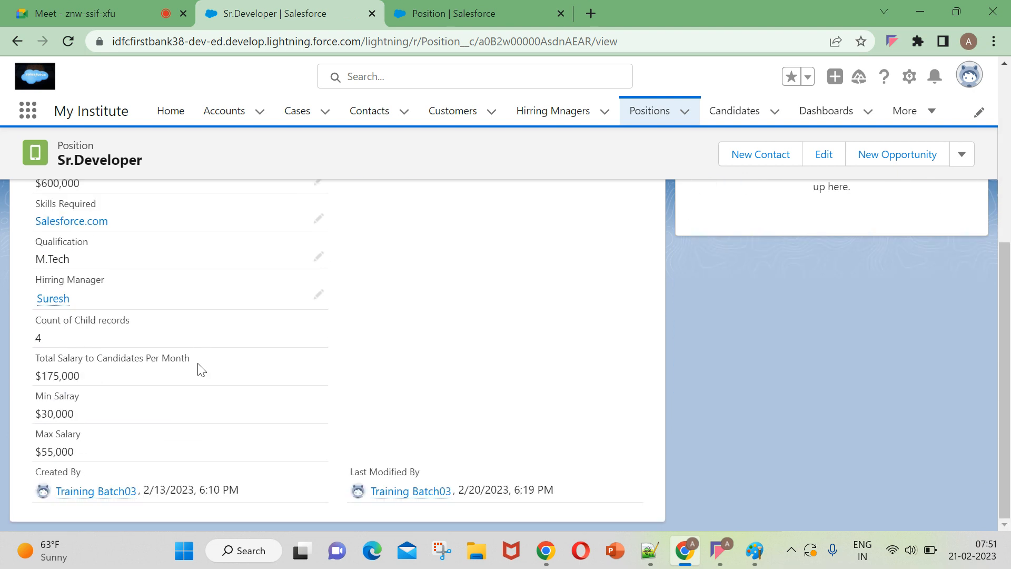
pyautogui.scroll(4, 284, 326)
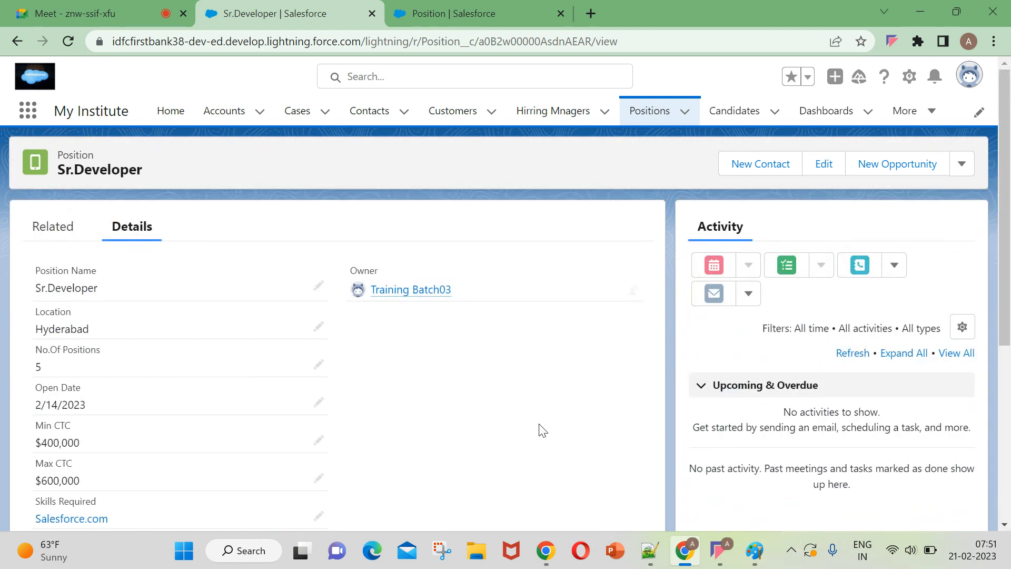
pyautogui.click(723, 561)
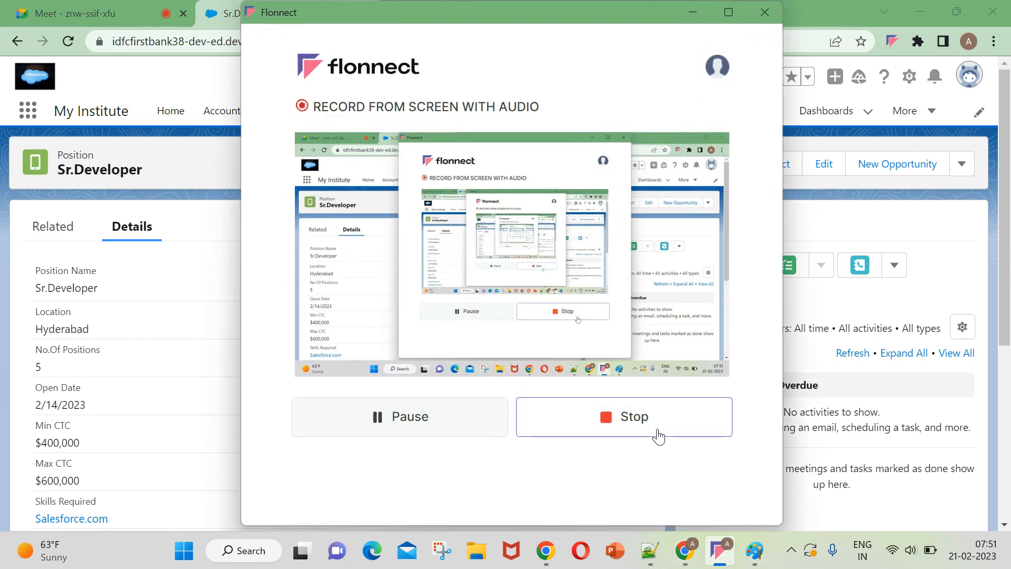